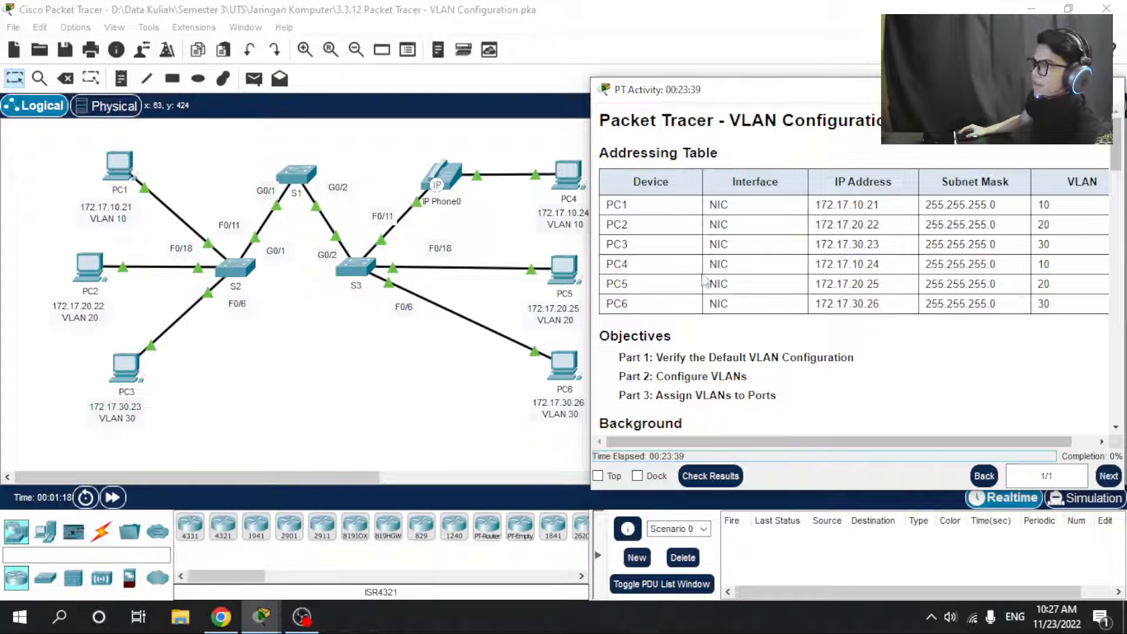
# Test same-subnet connectivity by sending simple PDUs from PC1 to PC4, PC2 to PC5, and PC3 to PC6.
pyautogui.scroll(-6, 705, 280)
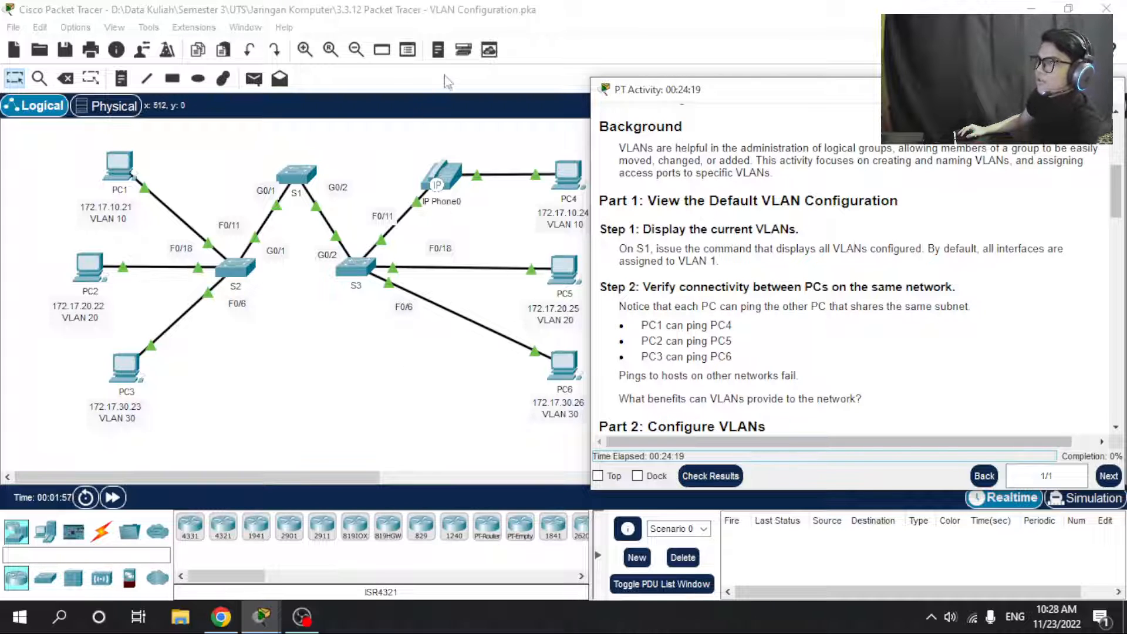
pyautogui.click(254, 81)
pyautogui.click(122, 170)
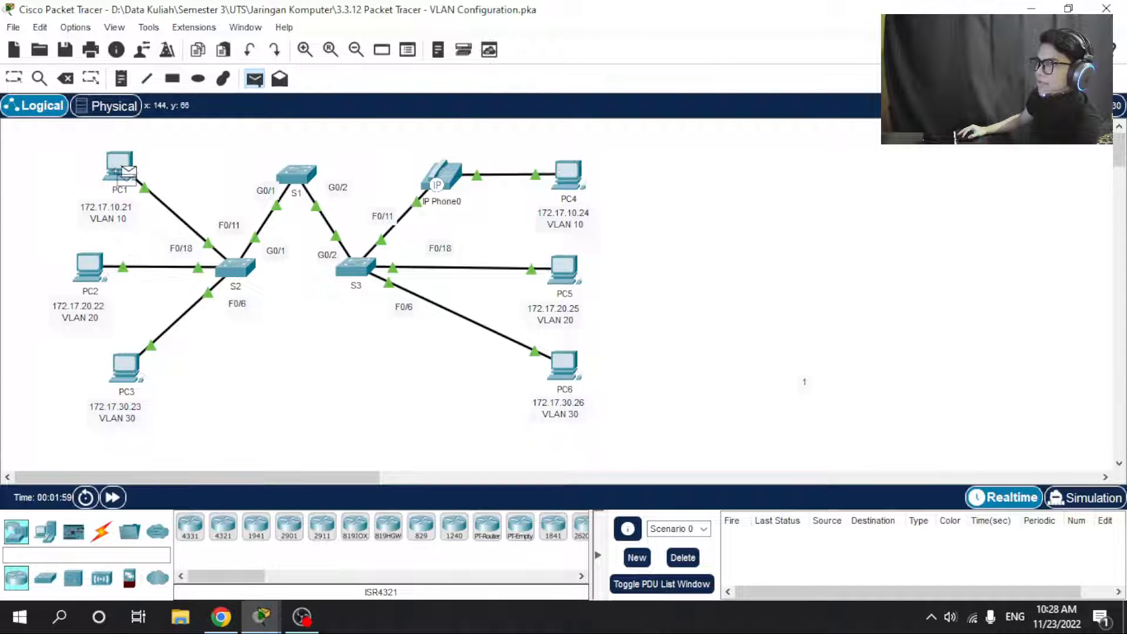
pyautogui.click(566, 175)
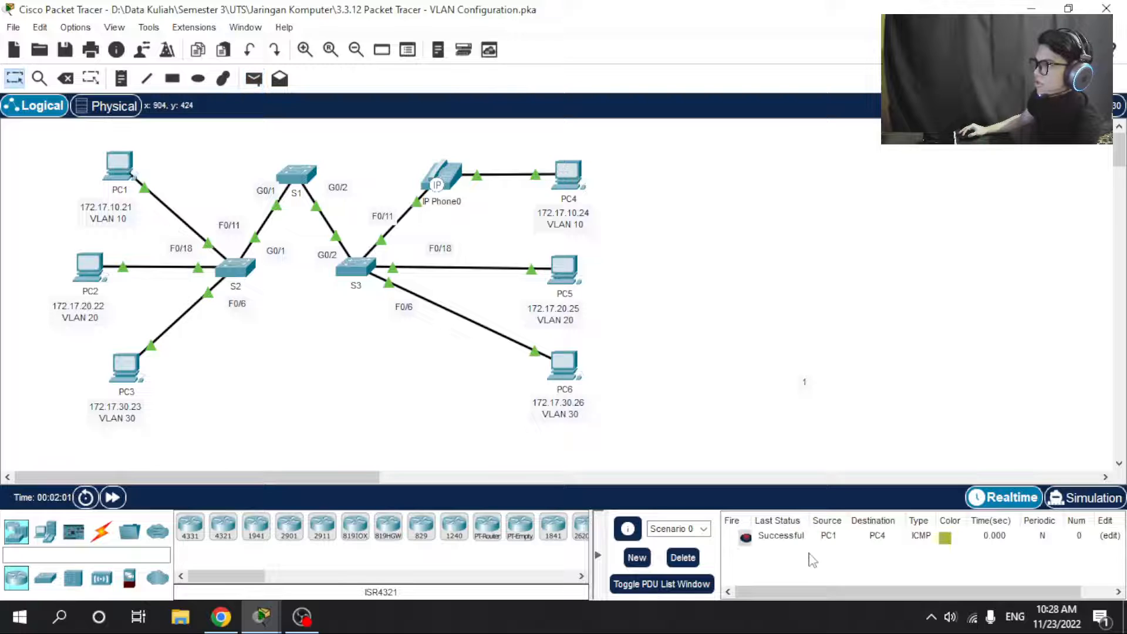
pyautogui.click(255, 79)
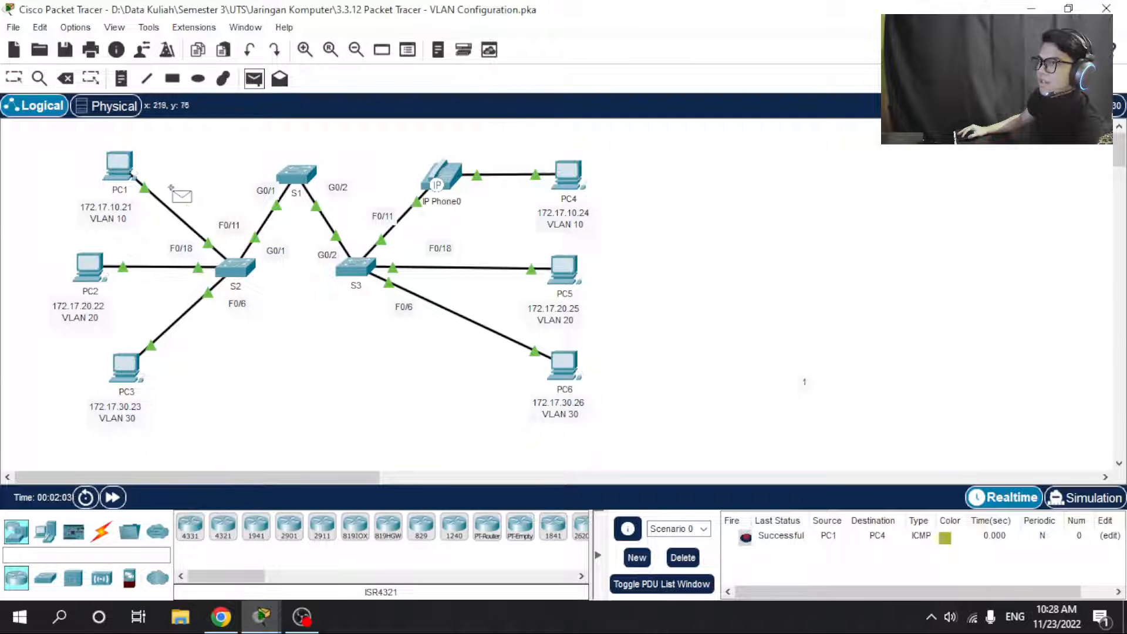
pyautogui.click(91, 269)
pyautogui.click(568, 273)
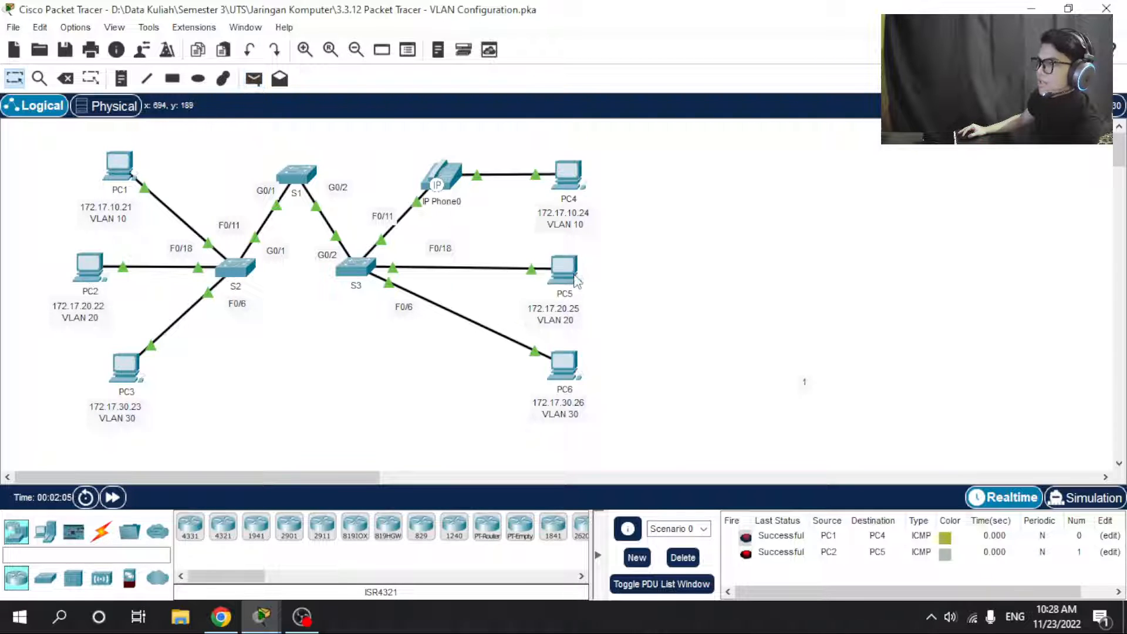
pyautogui.click(255, 79)
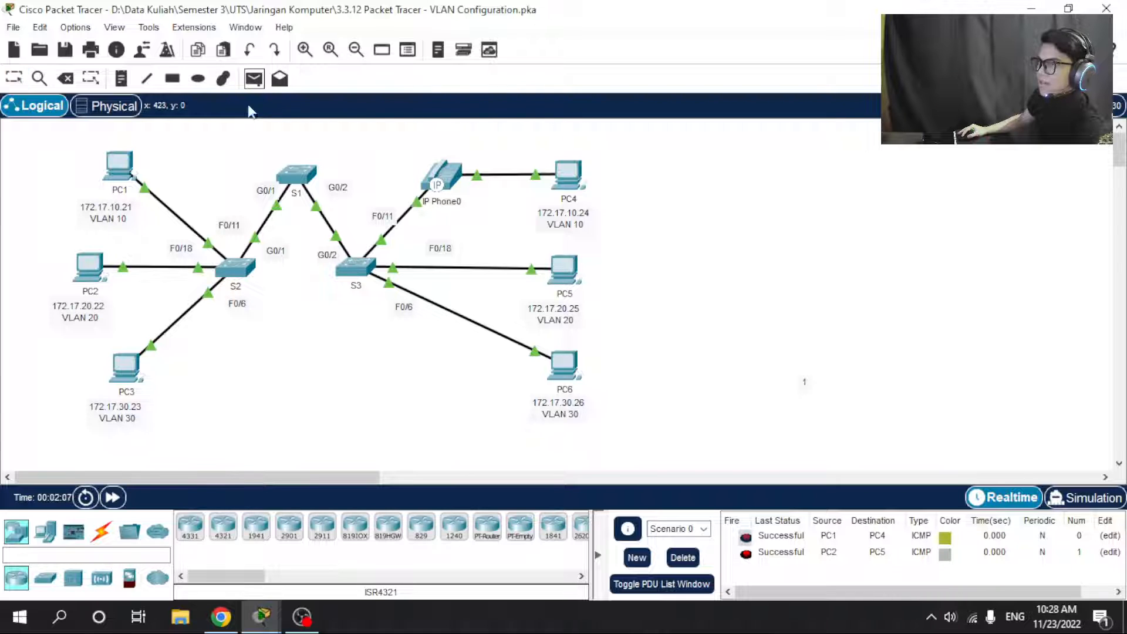
pyautogui.click(130, 375)
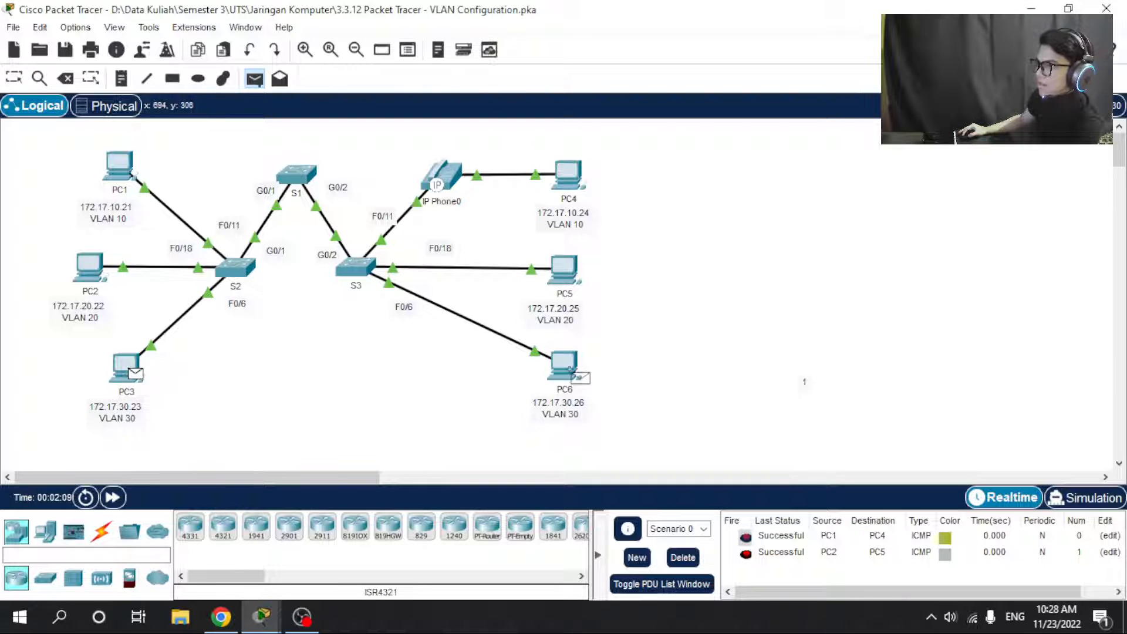
pyautogui.click(564, 367)
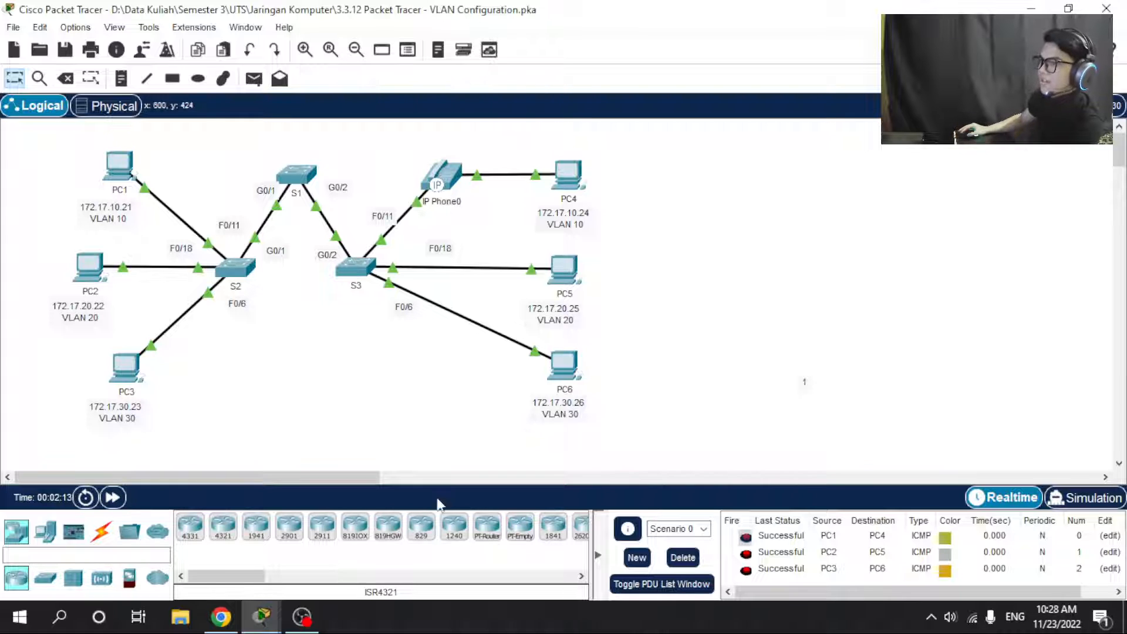
# Open switch S1's command line and arrange it beside the activity instructions showing Part 2, Configure VLANs.
pyautogui.click(286, 612)
pyautogui.click(351, 549)
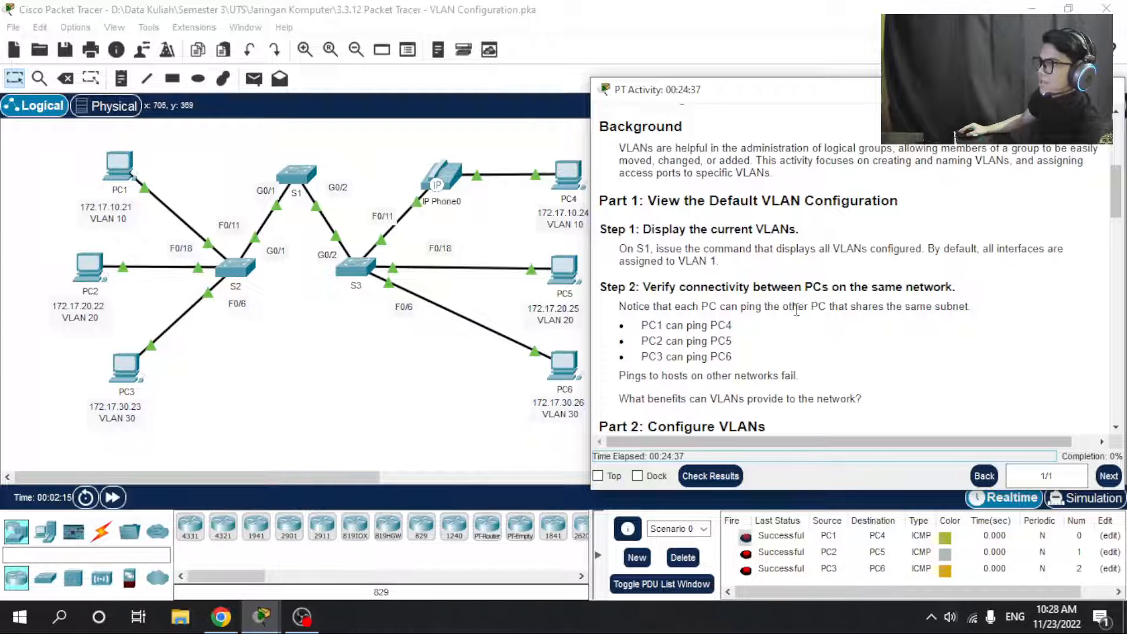
pyautogui.scroll(-5, 808, 302)
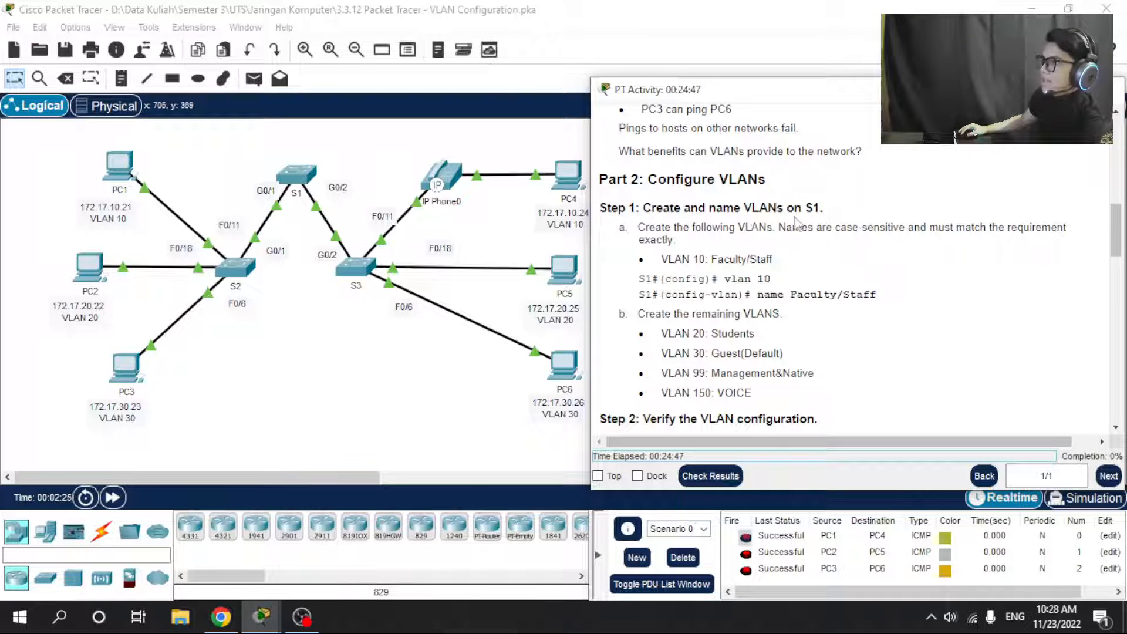
pyautogui.doubleClick(300, 168)
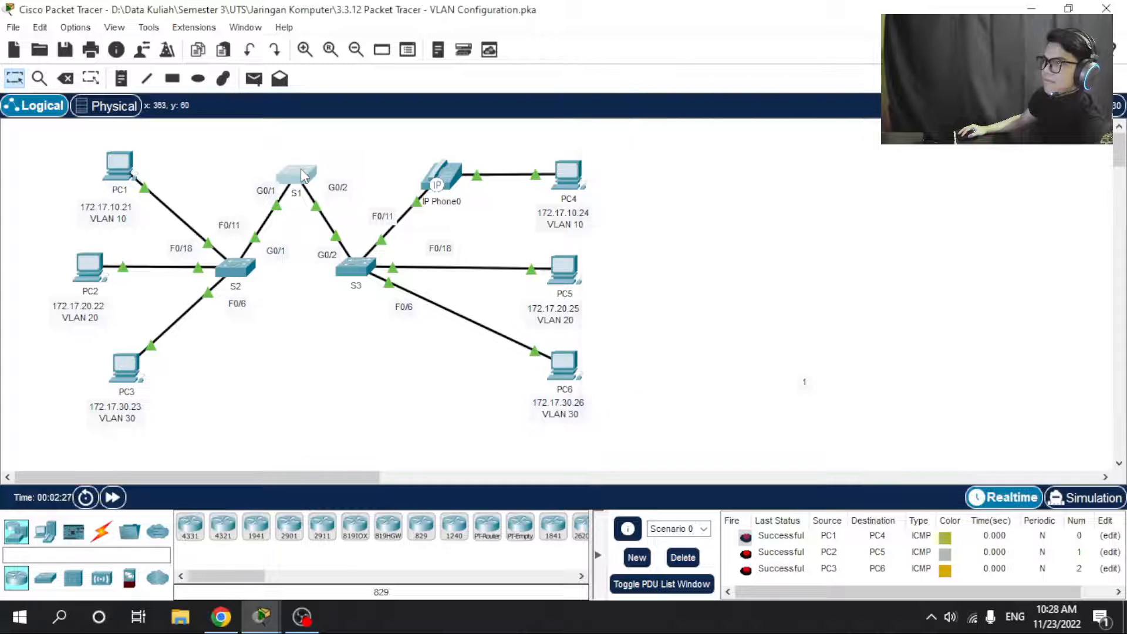
pyautogui.moveTo(546, 29); pyautogui.dragTo(264, 46)
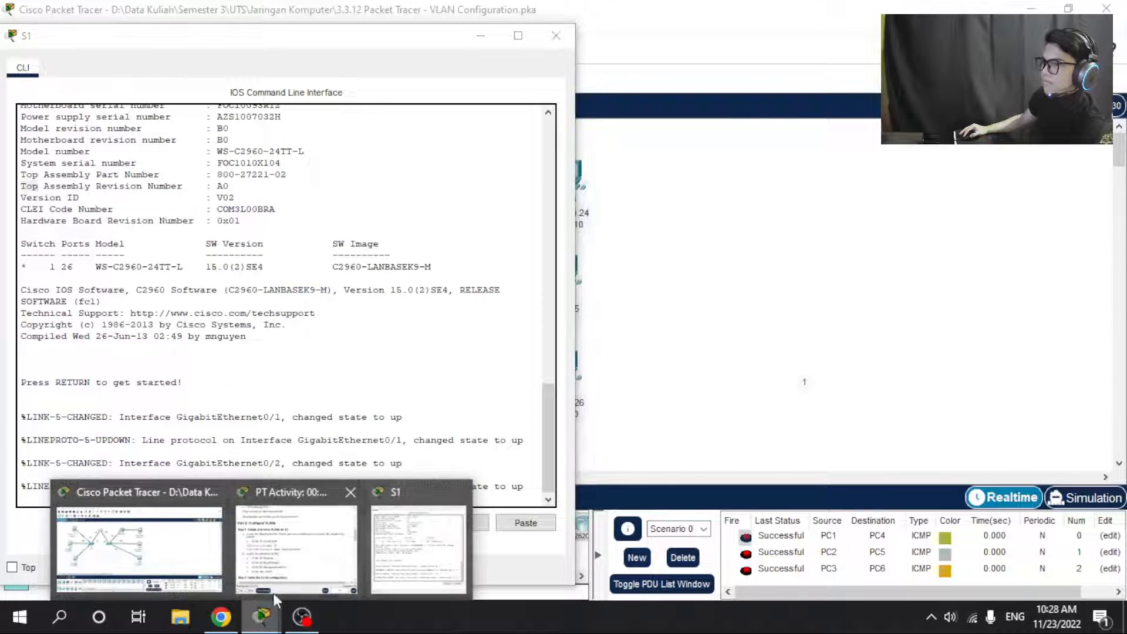
pyautogui.moveTo(262, 617)
pyautogui.click(282, 546)
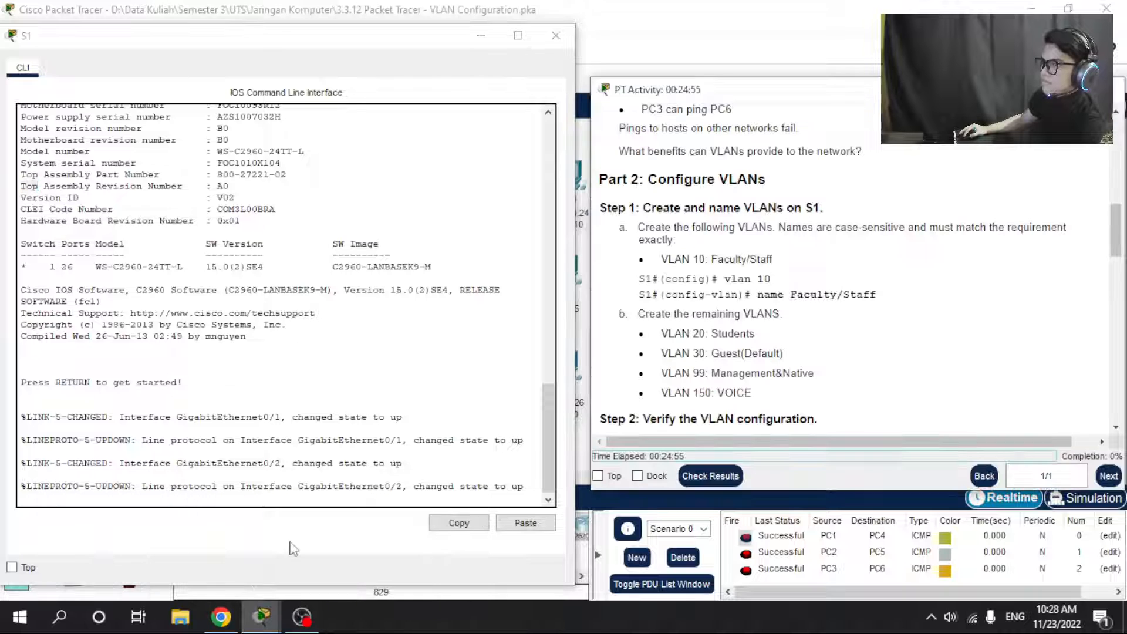
# Start the console session on S1 and enter global configuration mode with en and conf t.
pyautogui.click(534, 488)
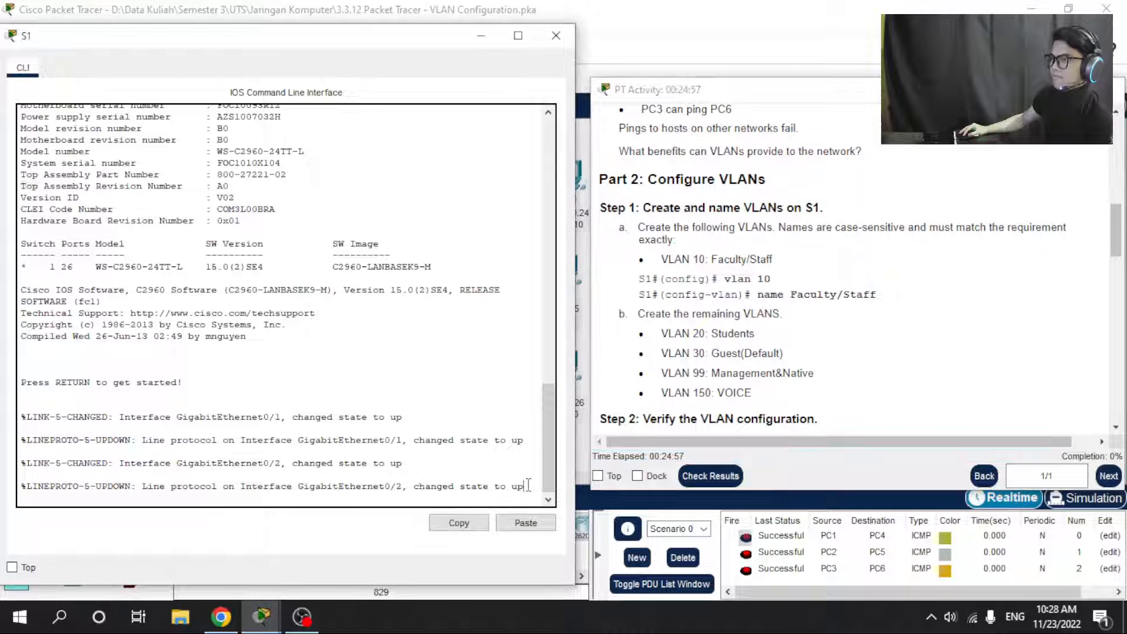
pyautogui.press('Return')
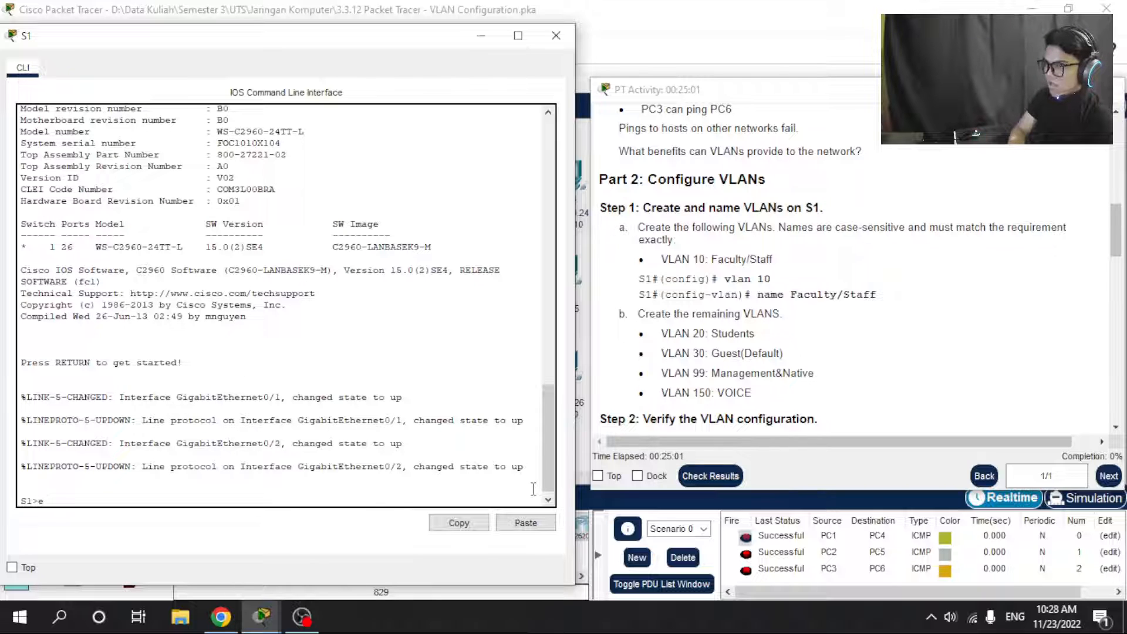
pyautogui.write('en')
pyautogui.press('Return')
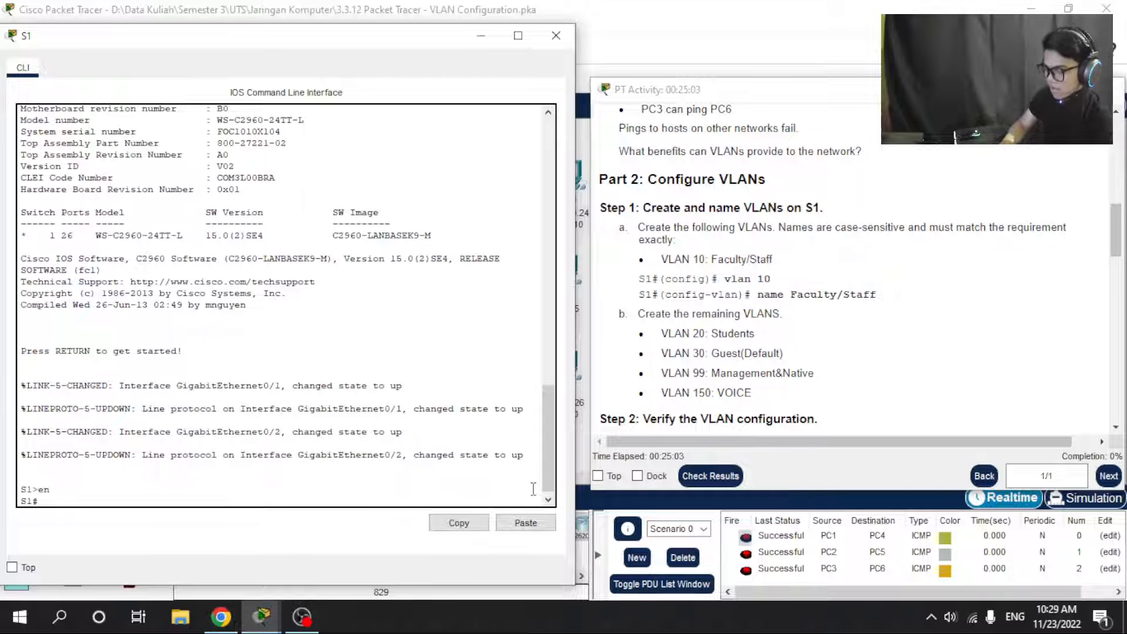
pyautogui.write('conf')
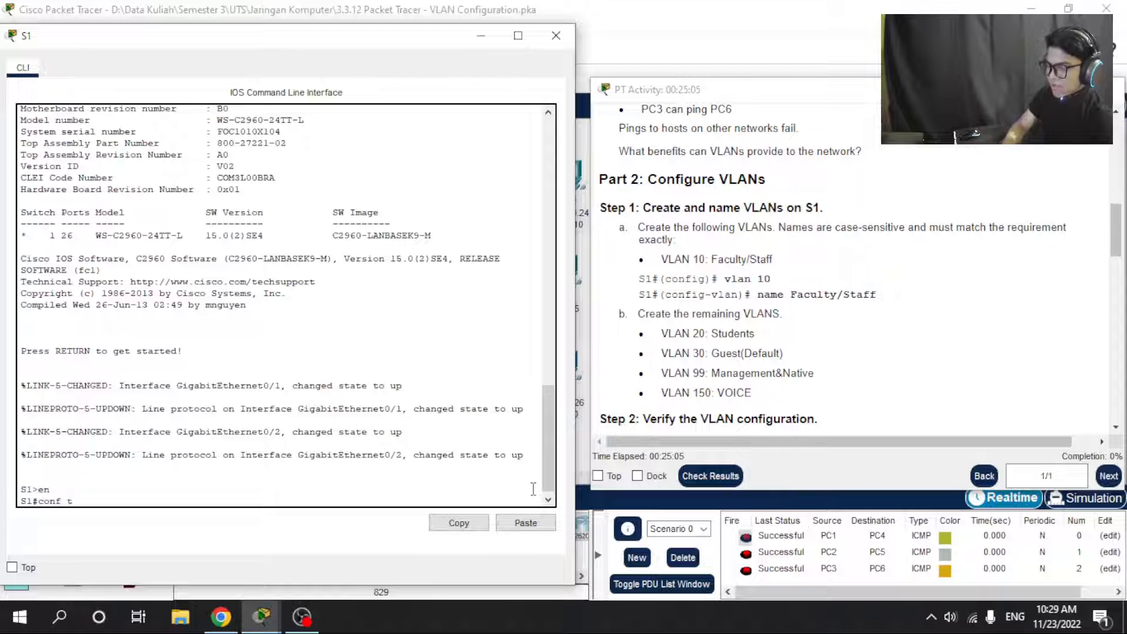
pyautogui.write(' t')
pyautogui.press('Return')
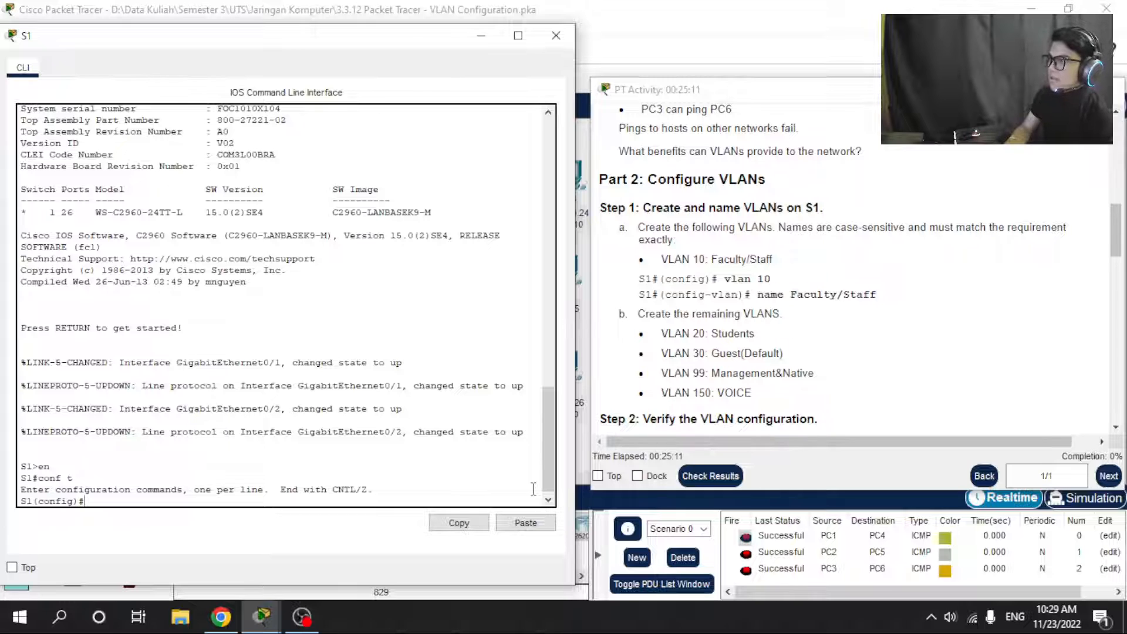
# Create VLAN 10 on S1 with the name Faculty/Staff and exit VLAN configuration mode.
pyautogui.write('lan')
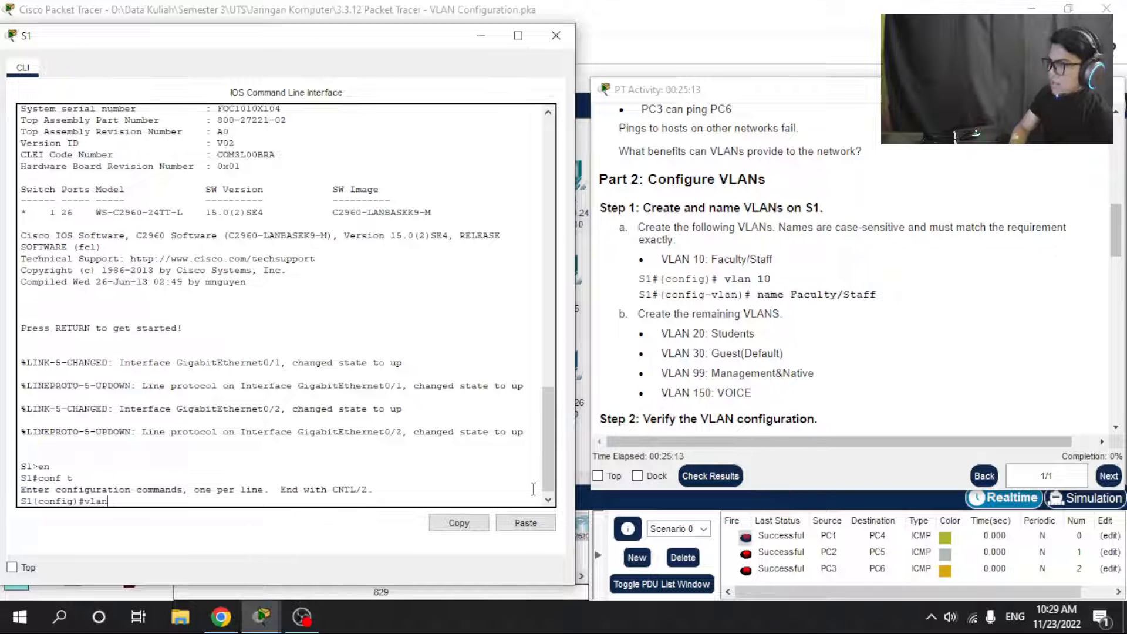
pyautogui.write(' 10')
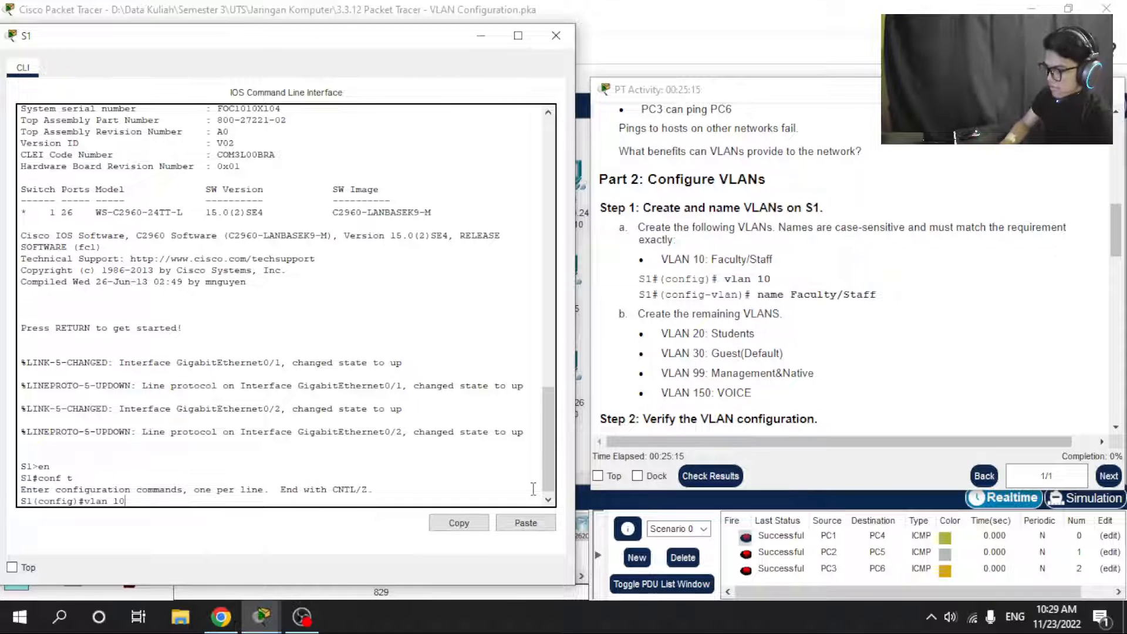
pyautogui.press('Return')
pyautogui.write('na')
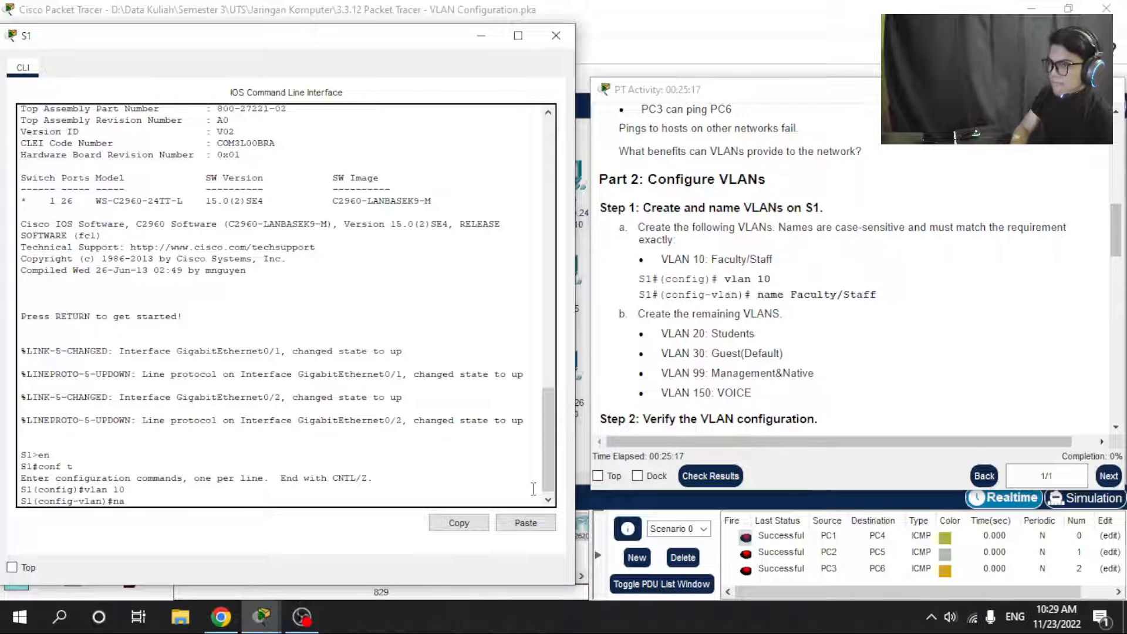
pyautogui.write('me Fac')
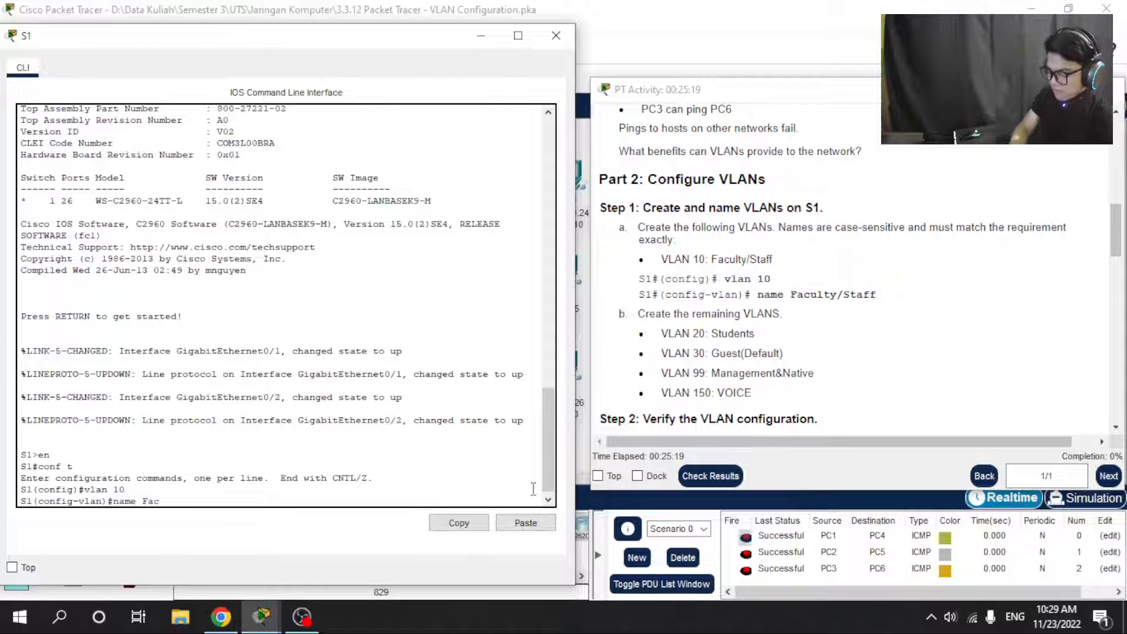
pyautogui.write('ulty')
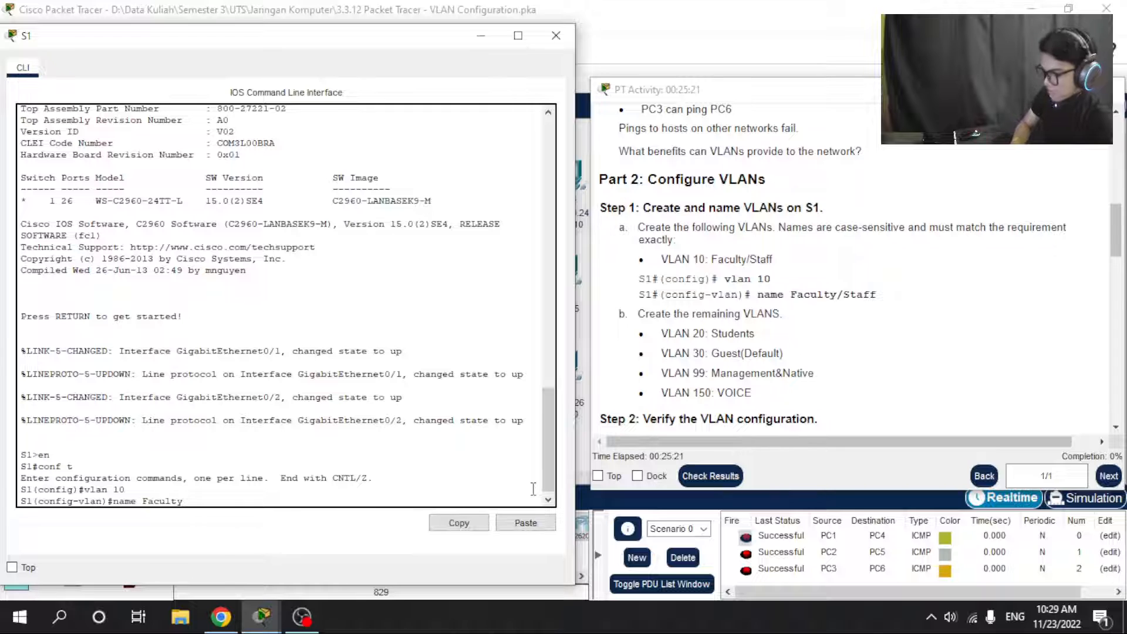
pyautogui.write('/Staff')
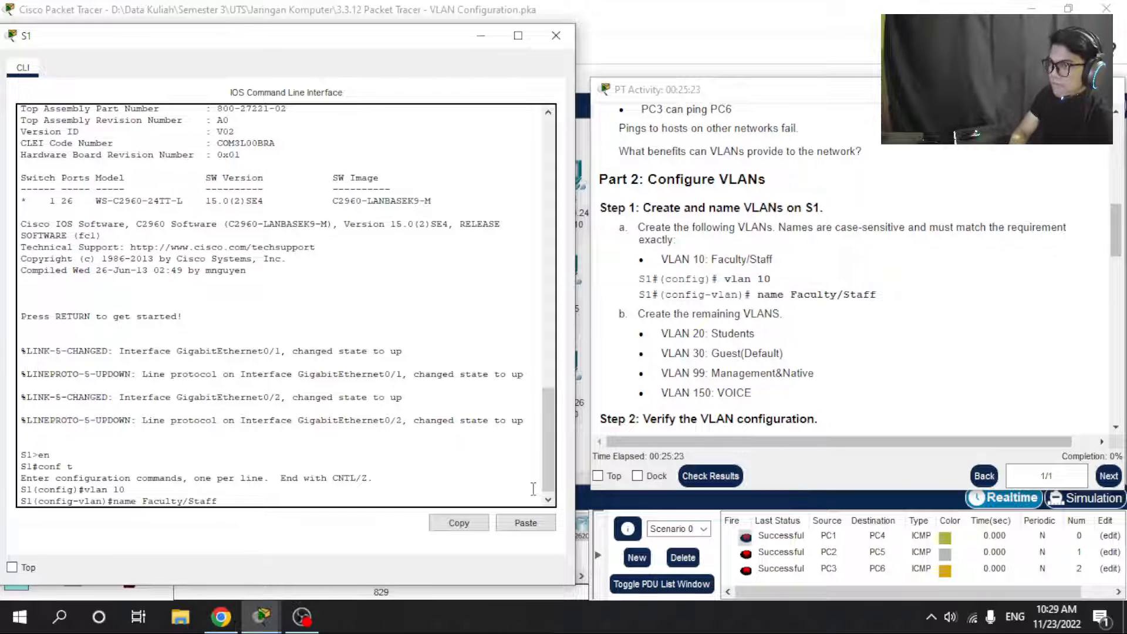
pyautogui.press('Return')
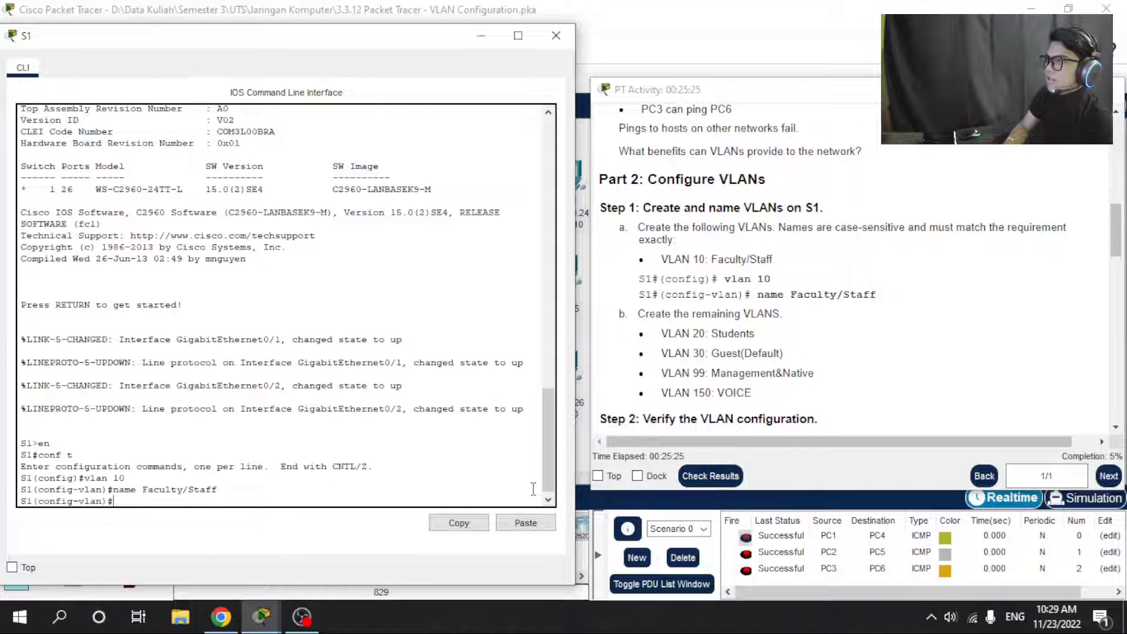
pyautogui.write('exit')
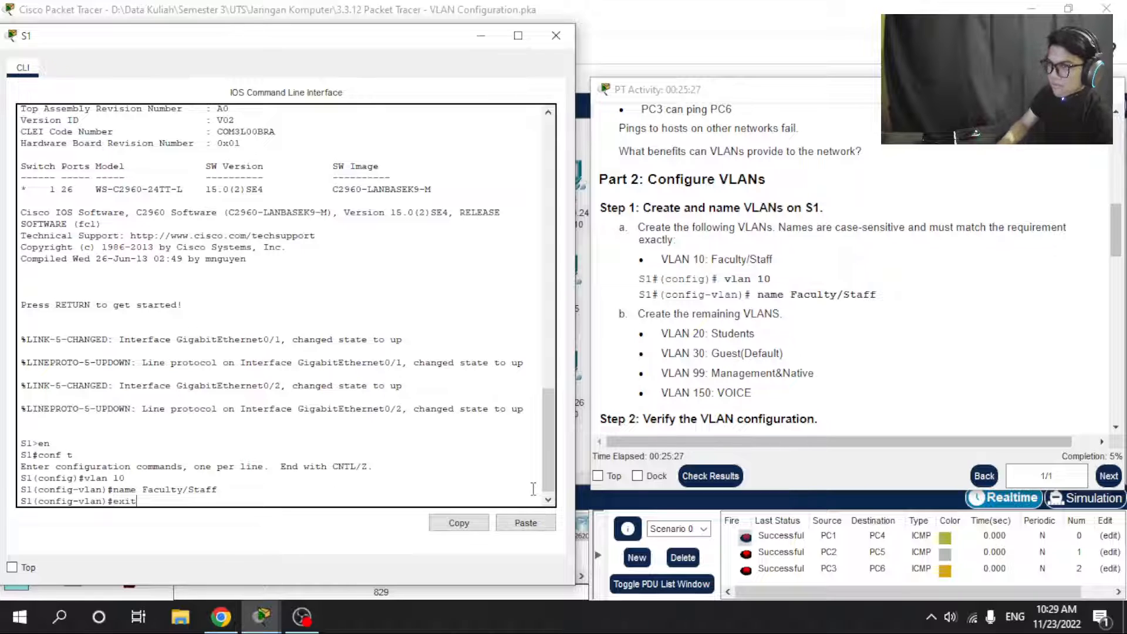
pyautogui.press('Return')
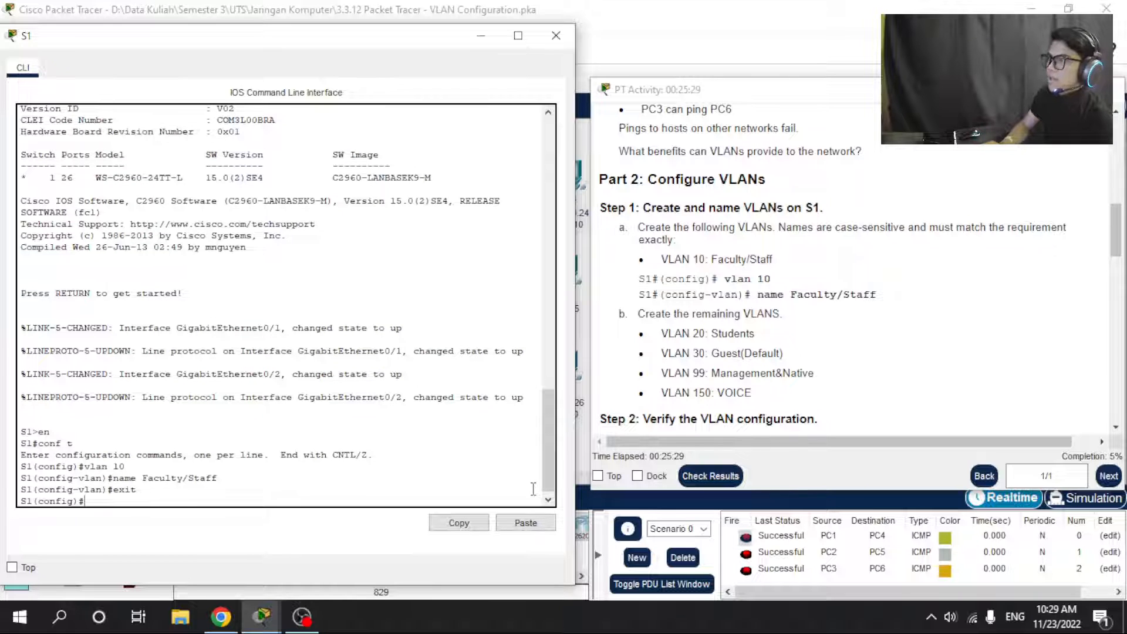
# Create VLAN 20 on S1 with the name Students.
pyautogui.write('v')
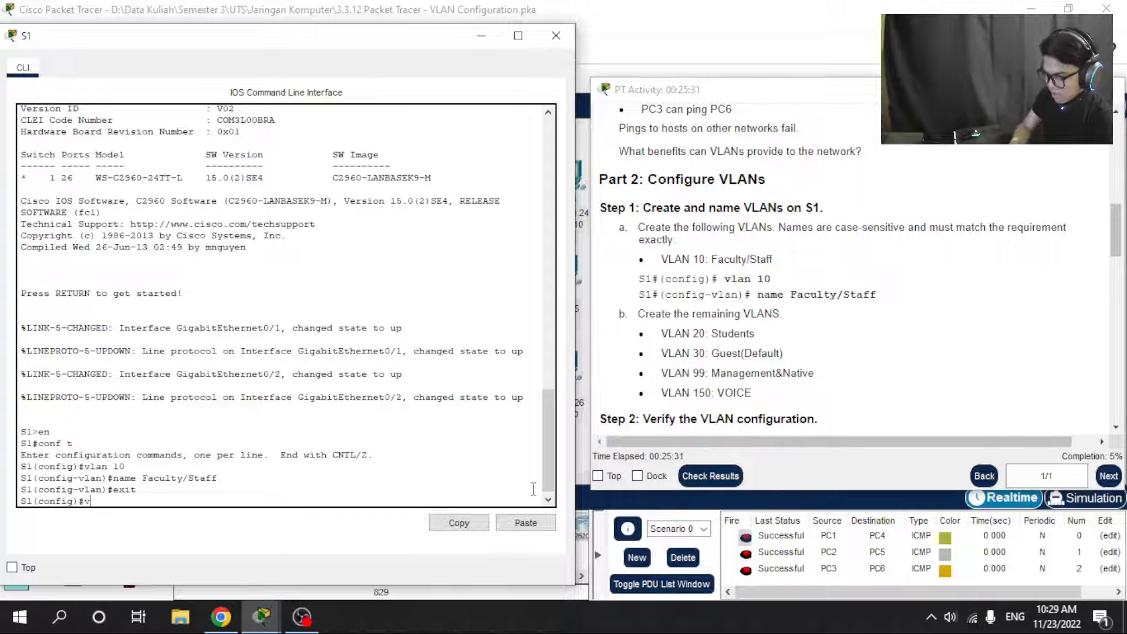
pyautogui.write('lan')
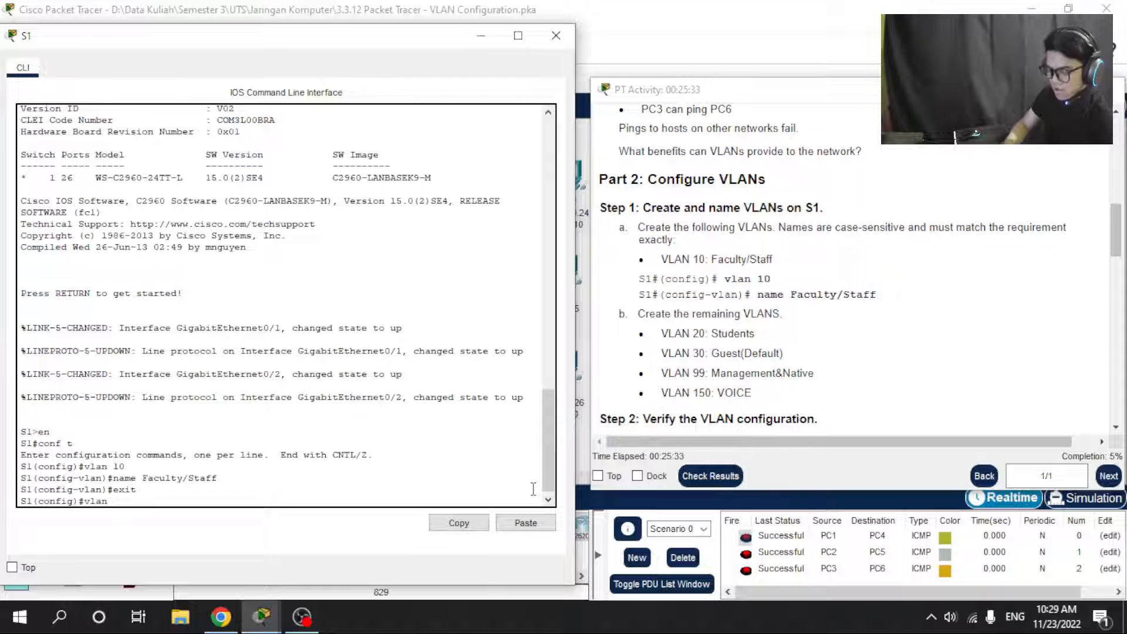
pyautogui.write(' 20')
pyautogui.press('Return')
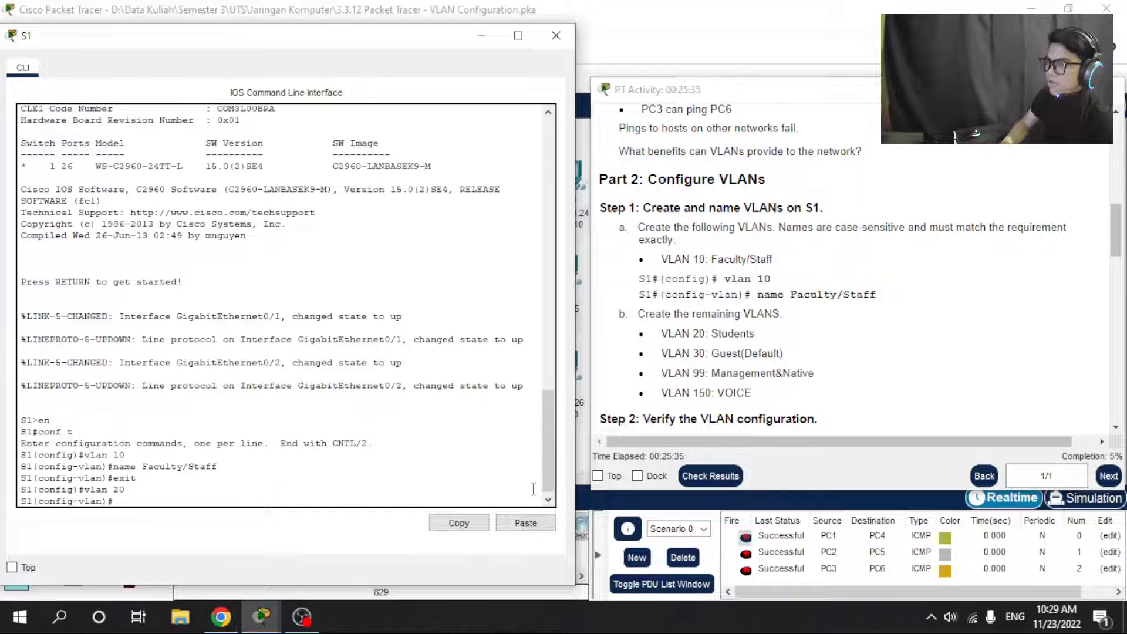
pyautogui.write('name')
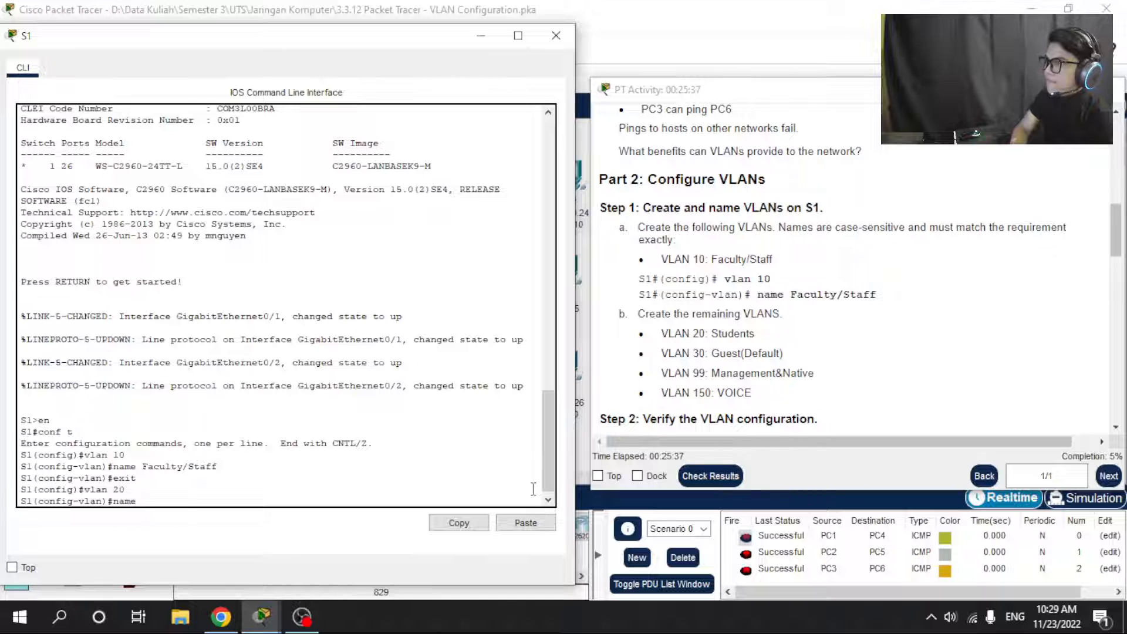
pyautogui.write(' S')
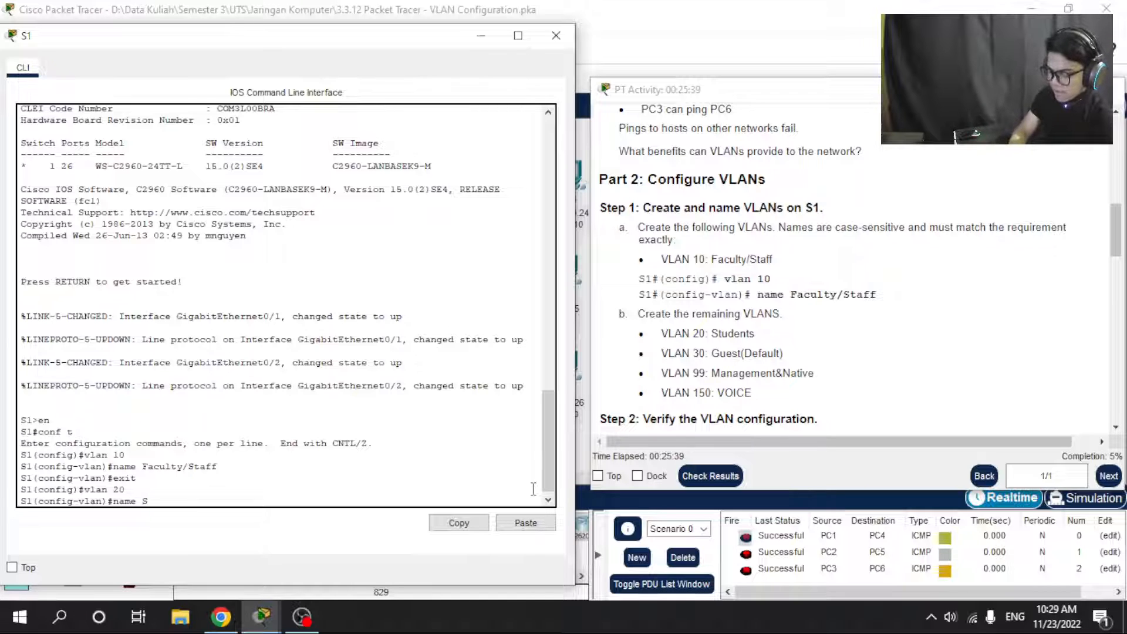
pyautogui.write('tuden')
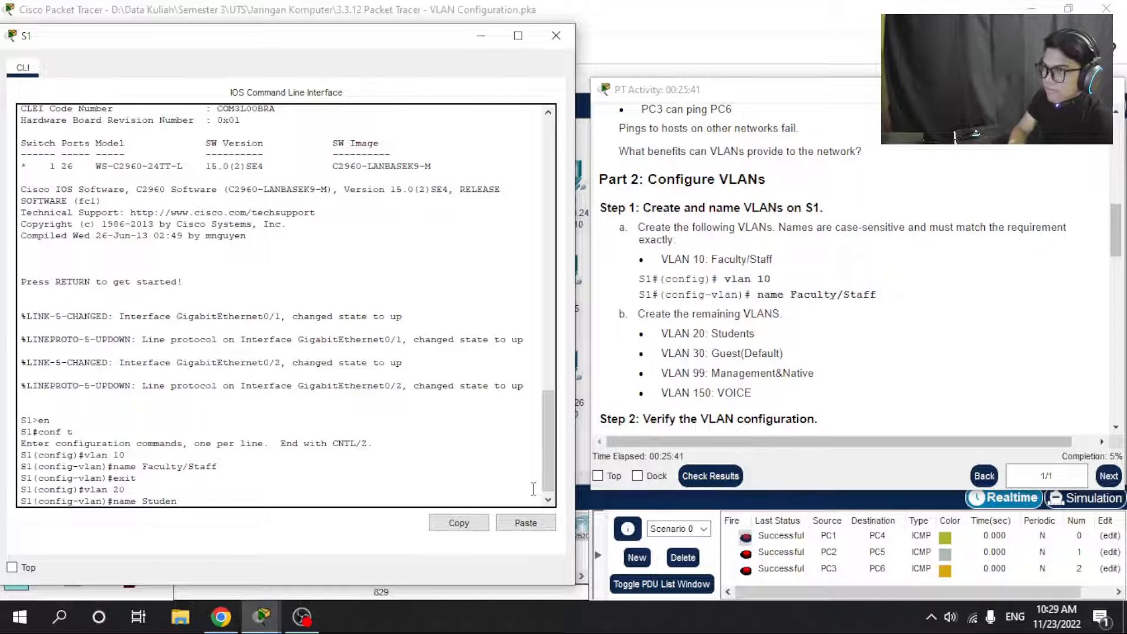
pyautogui.write('ts')
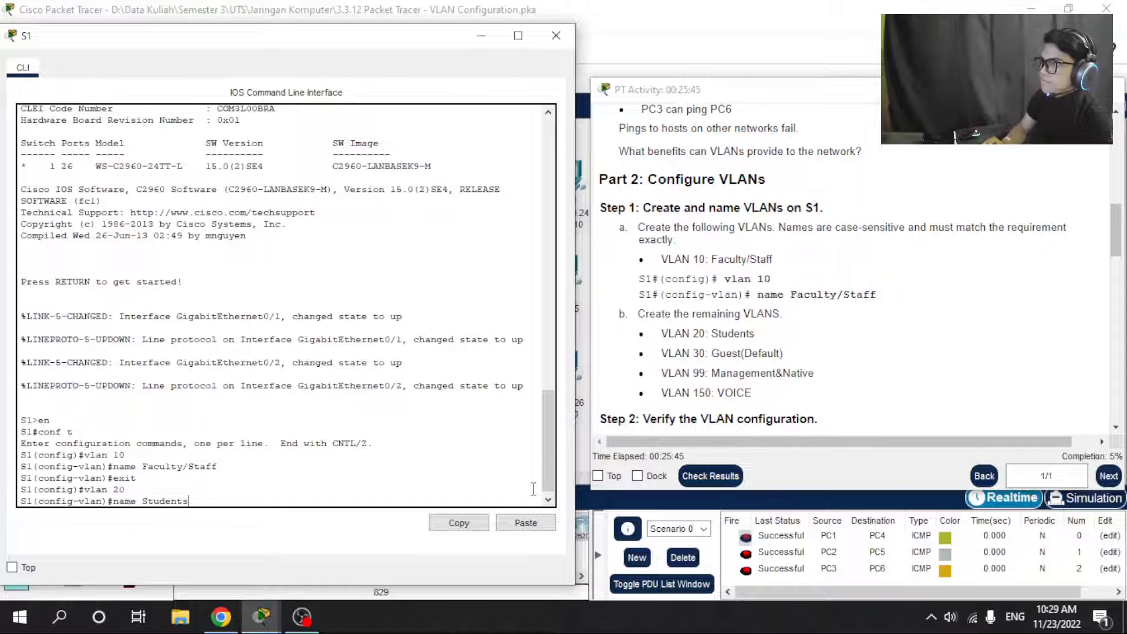
pyautogui.press('Return')
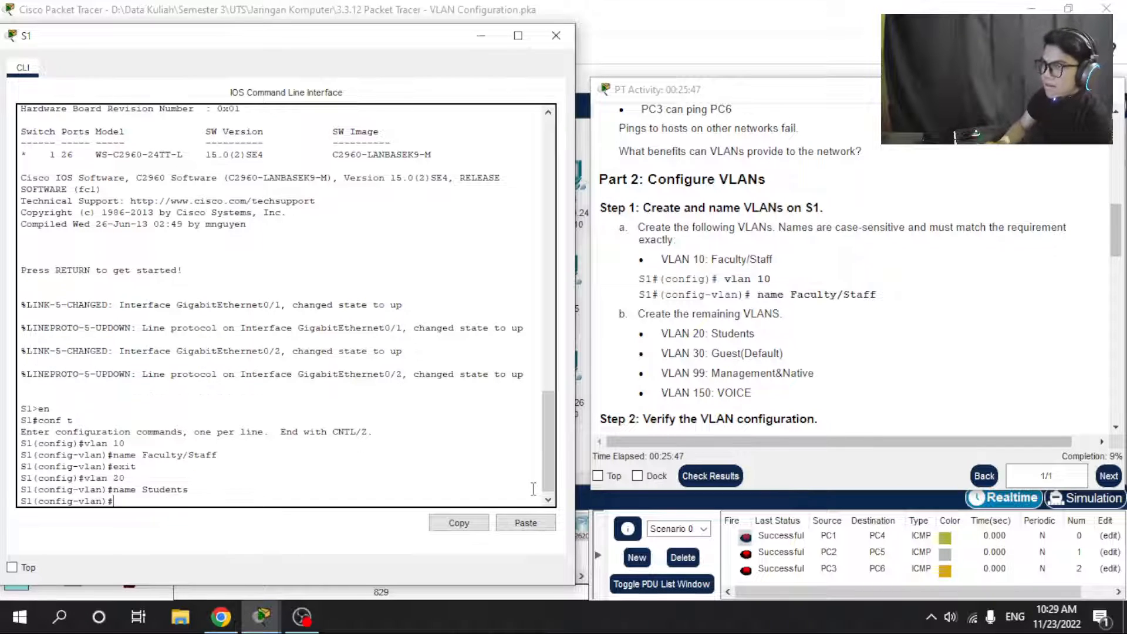
# Exit VLAN 20's configuration mode on S1 to return to global configuration mode.
pyautogui.write('exiut')
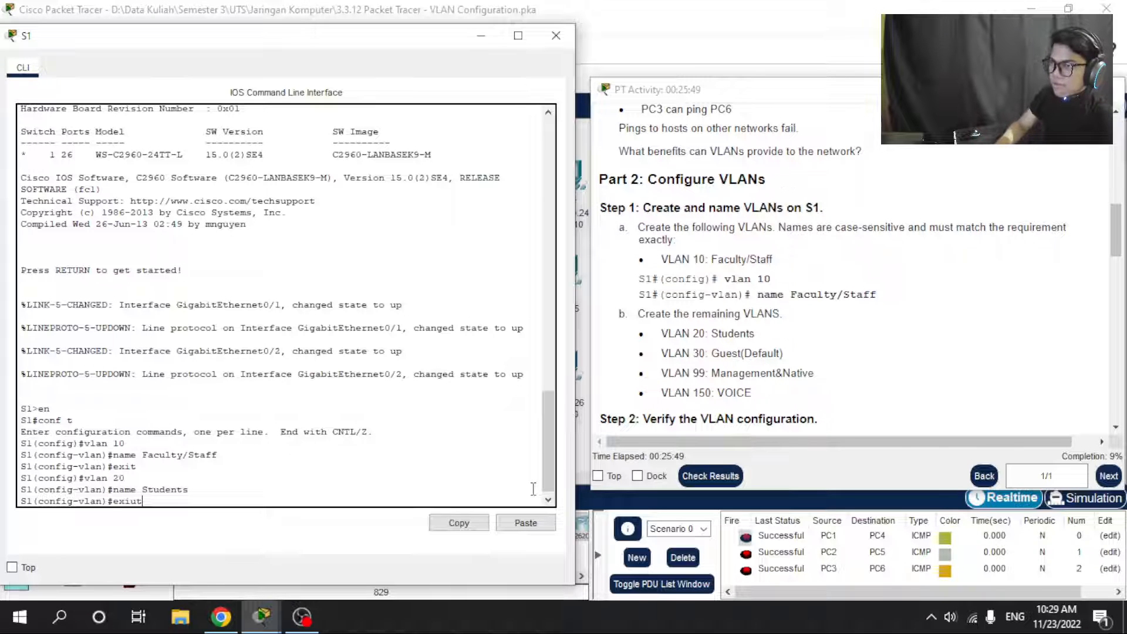
pyautogui.press('BackSpace')
pyautogui.press('BackSpace')
pyautogui.write('t')
pyautogui.press('Return')
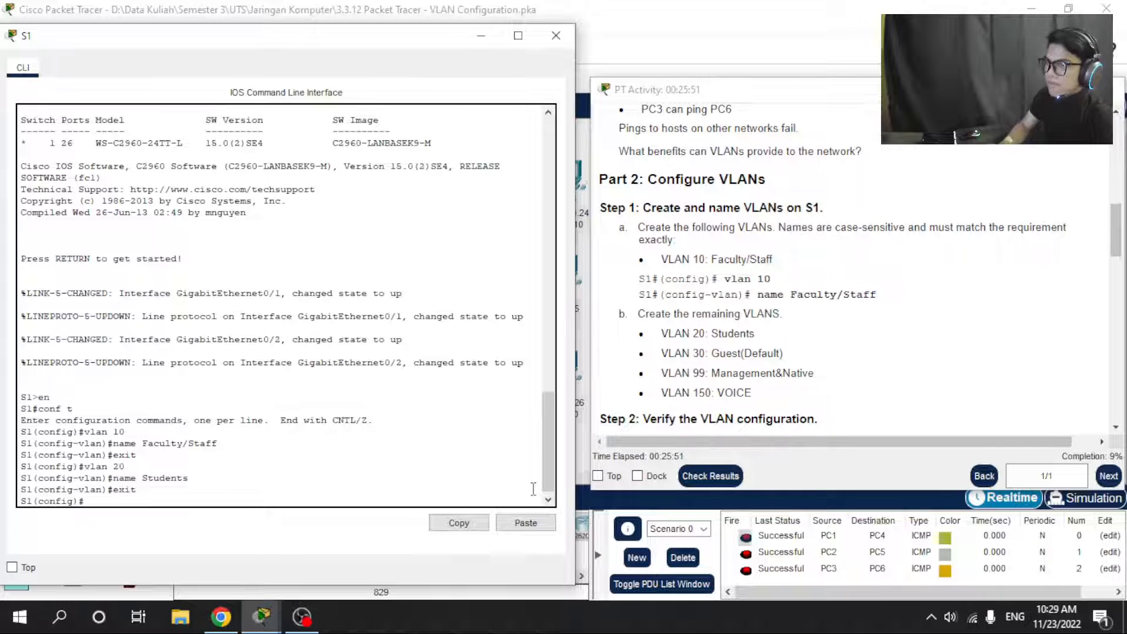
# Create VLAN 30 on S1 with the name Guest(Default) and exit VLAN configuration mode.
pyautogui.write('vla')
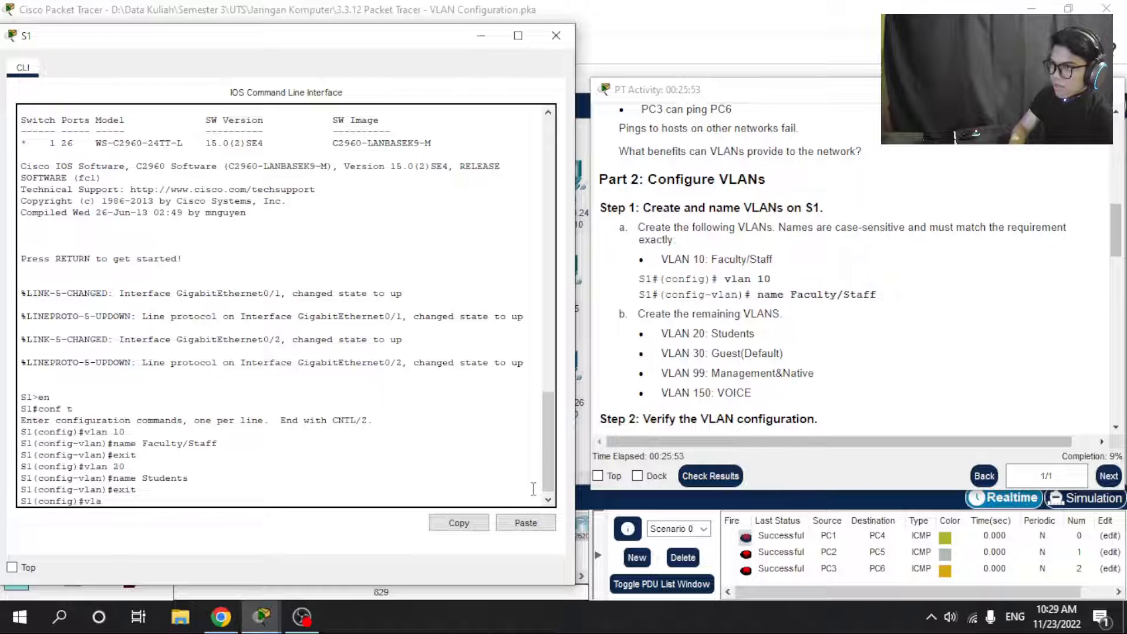
pyautogui.write('n 30')
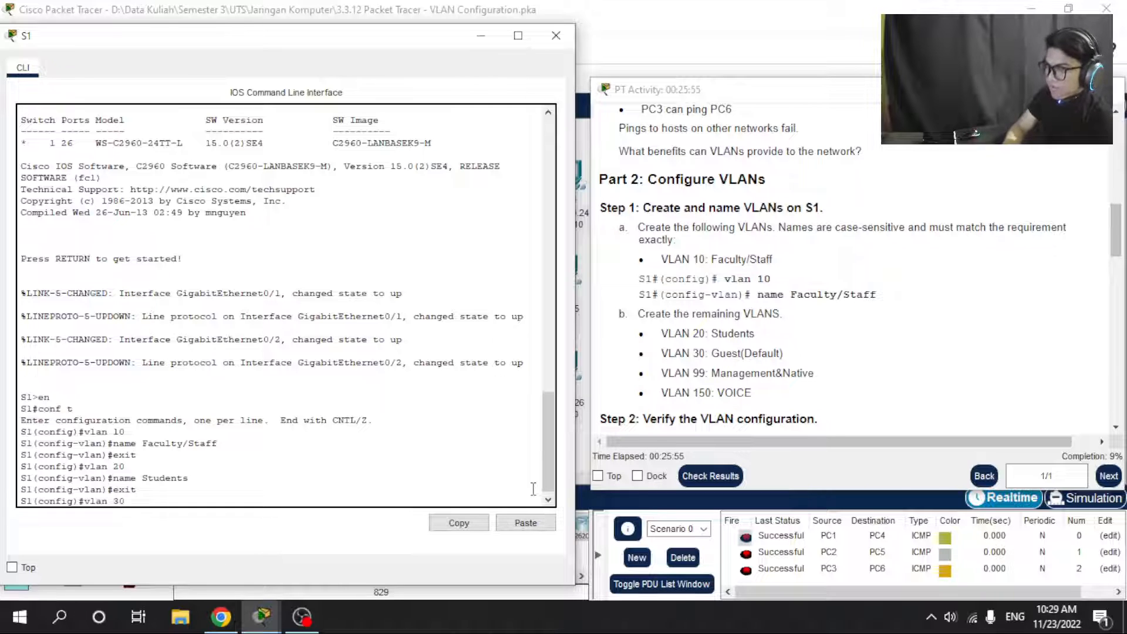
pyautogui.press('Return')
pyautogui.write('name')
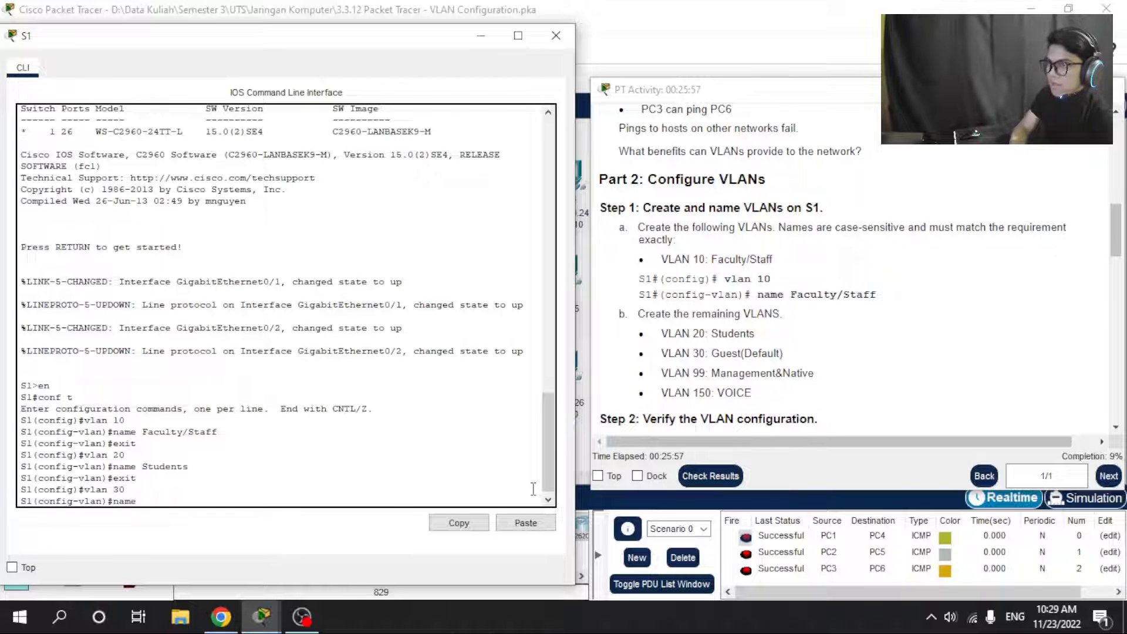
pyautogui.write(' Gu')
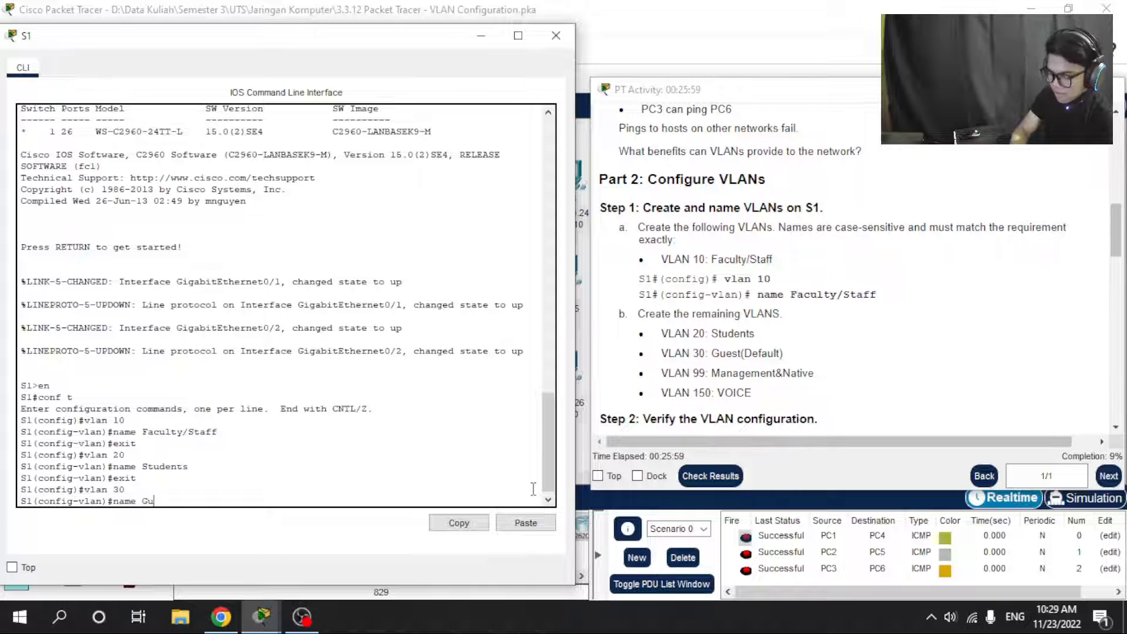
pyautogui.write('est(D')
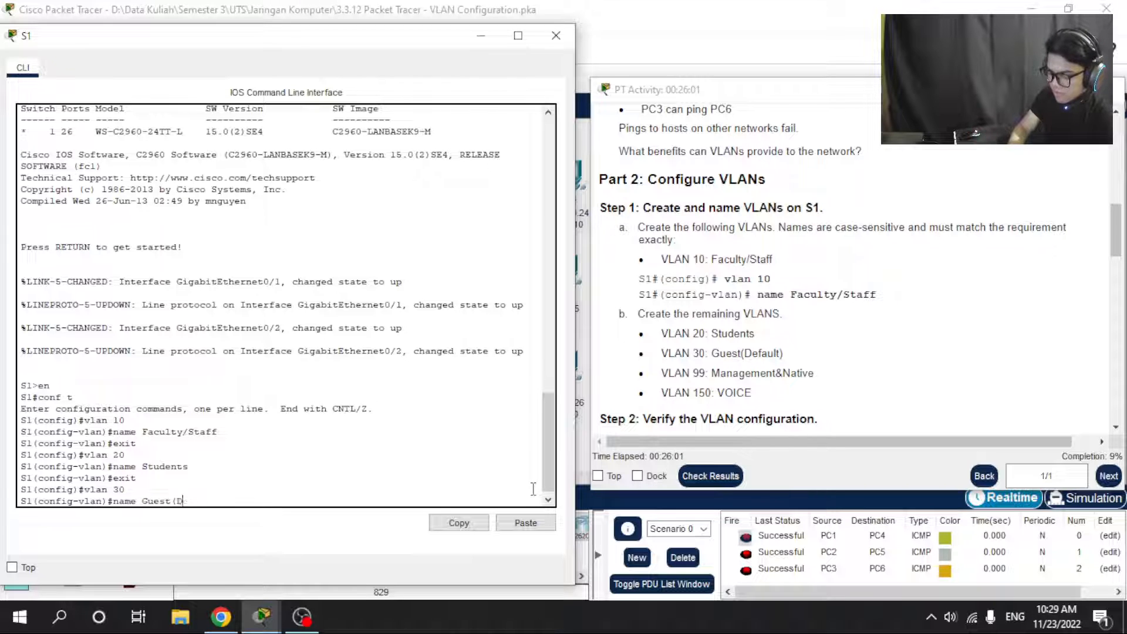
pyautogui.write('efault)')
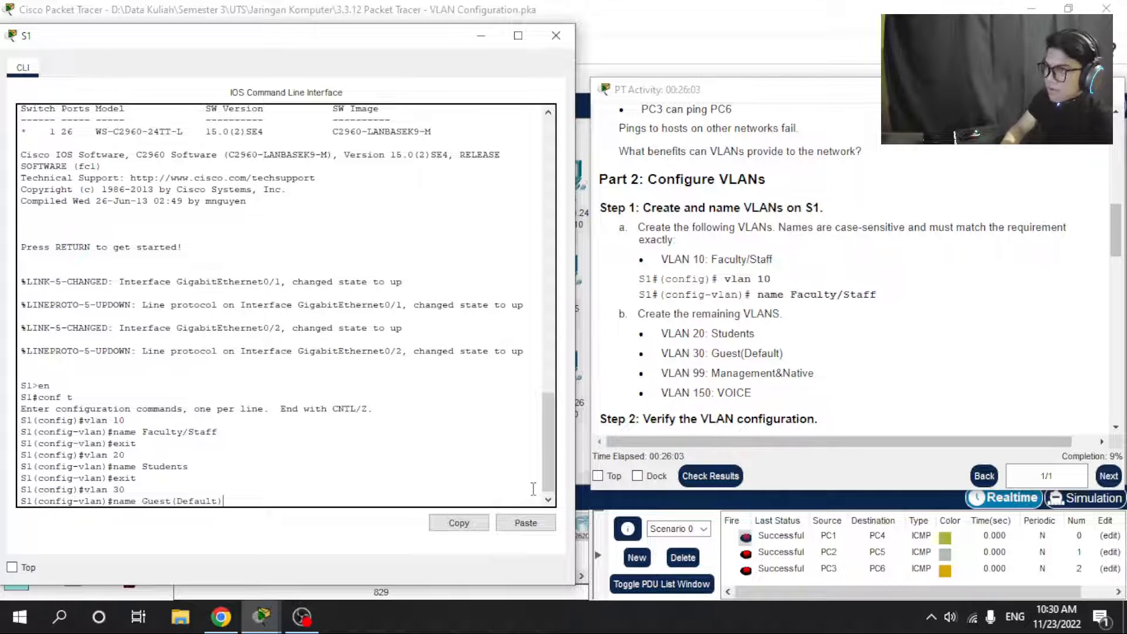
pyautogui.press('Return')
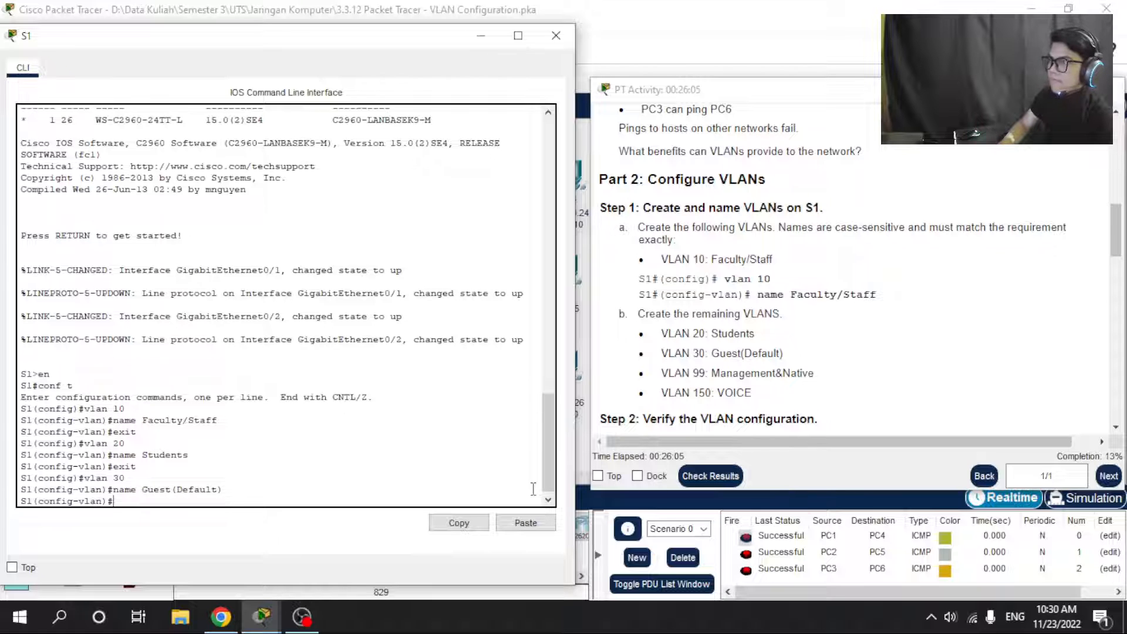
pyautogui.write('exi')
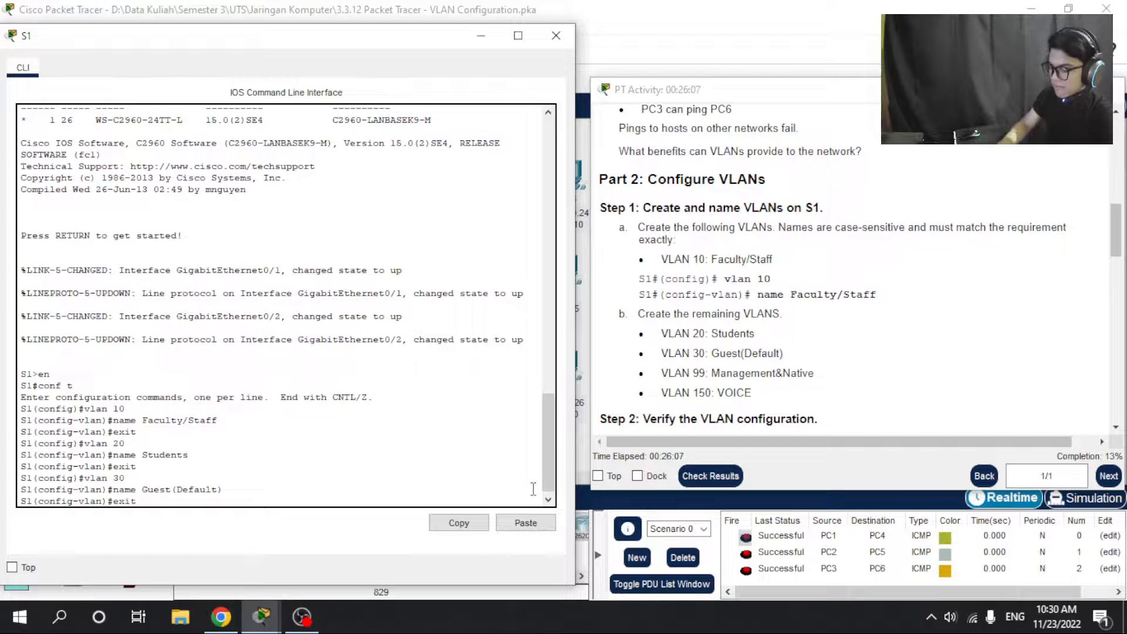
pyautogui.write('t')
pyautogui.press('Return')
# Create VLAN 99 on S1 with the name Management&Native and exit VLAN configuration mode.
pyautogui.write('vl')
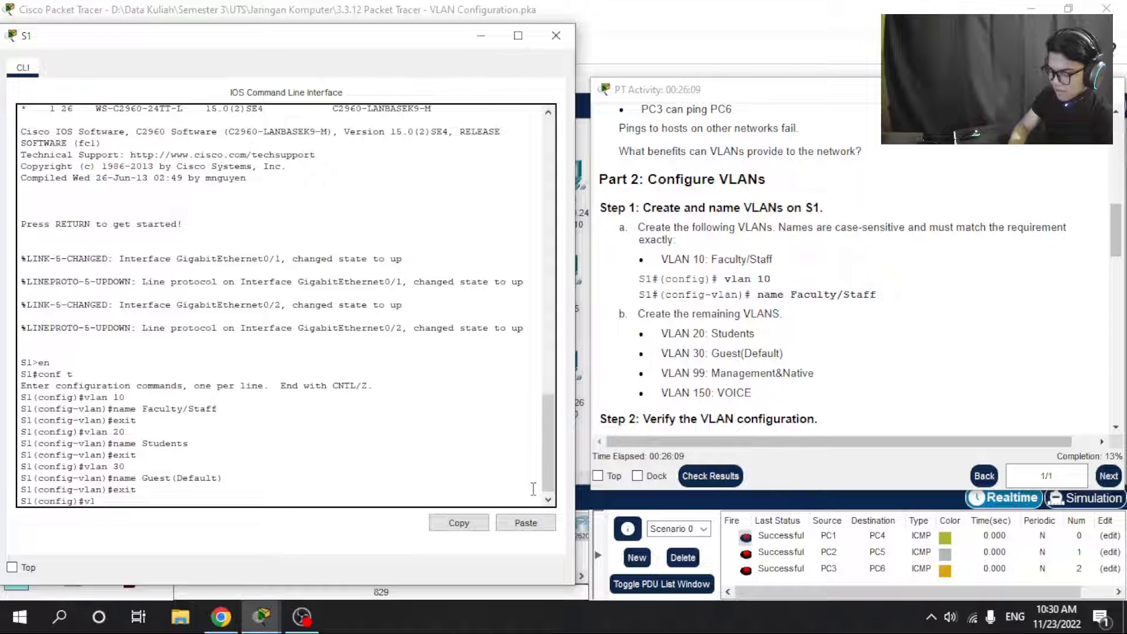
pyautogui.write('an')
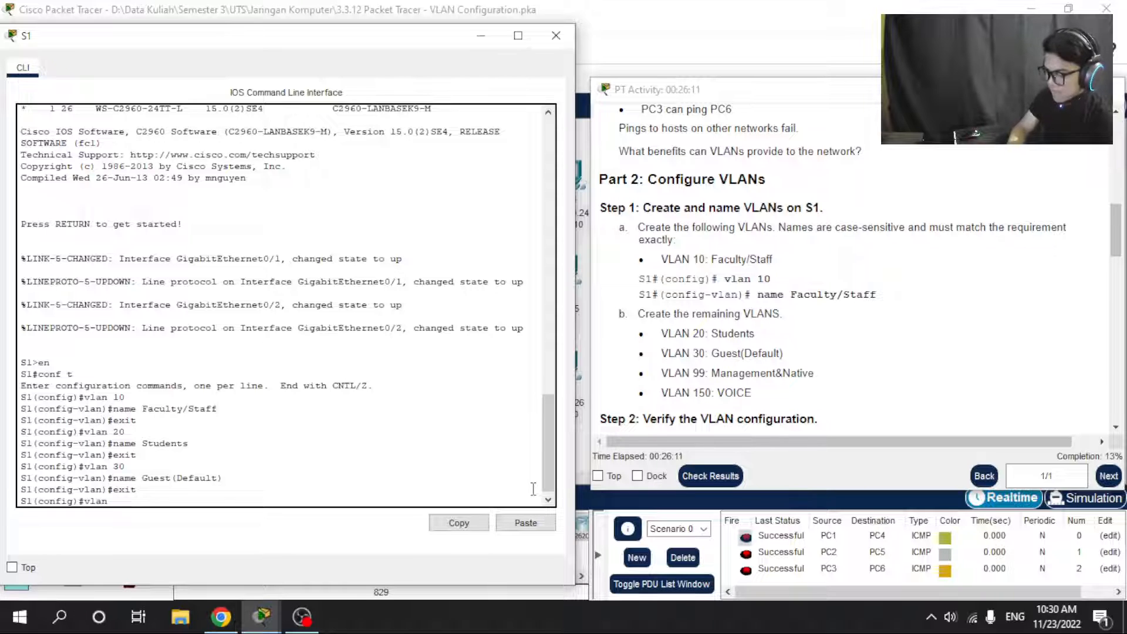
pyautogui.write(' 99')
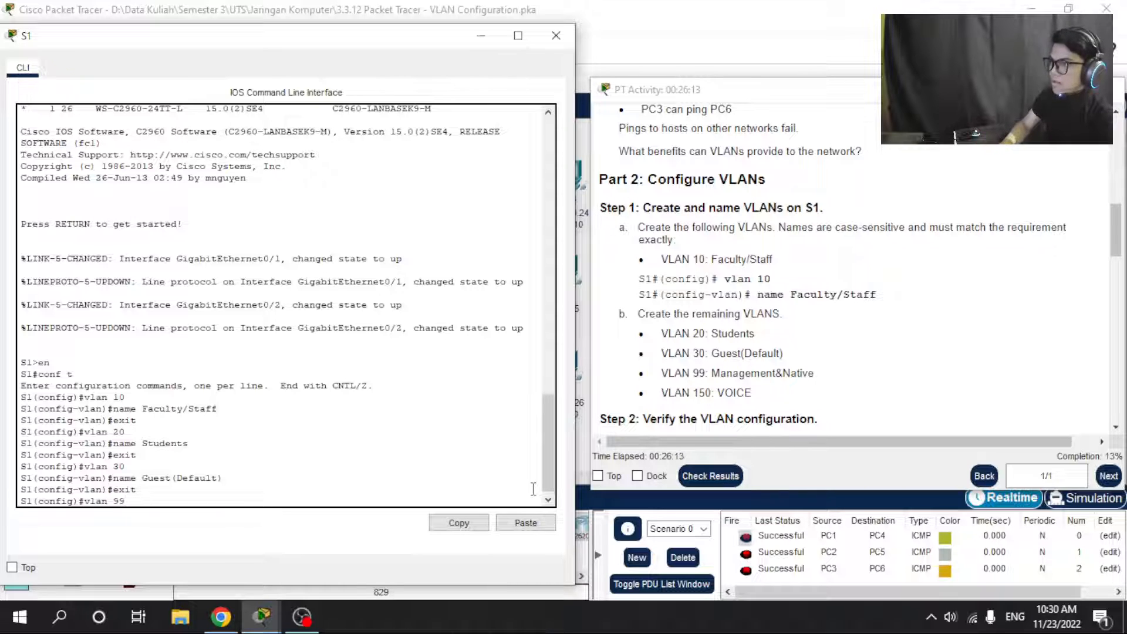
pyautogui.press('Return')
pyautogui.write('name')
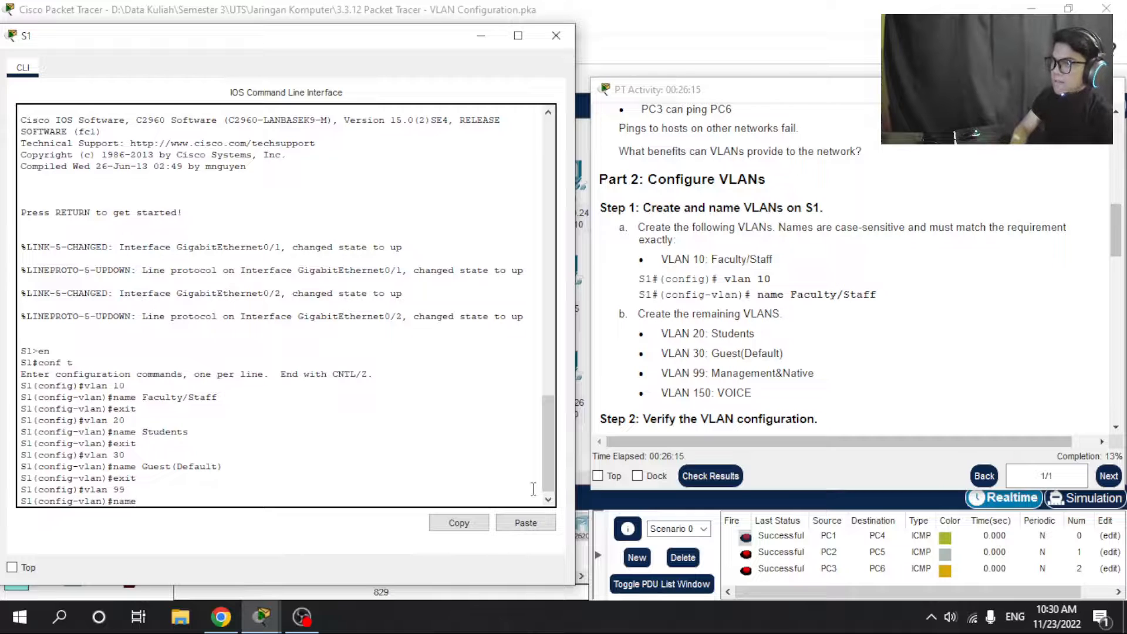
pyautogui.write(' Mana')
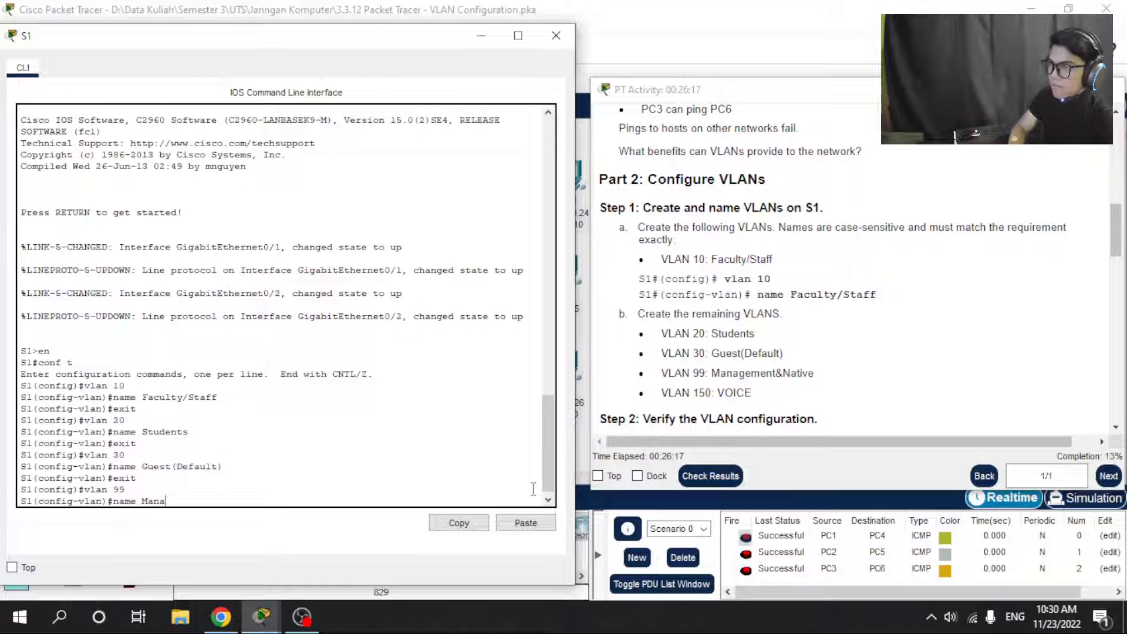
pyautogui.write('ge')
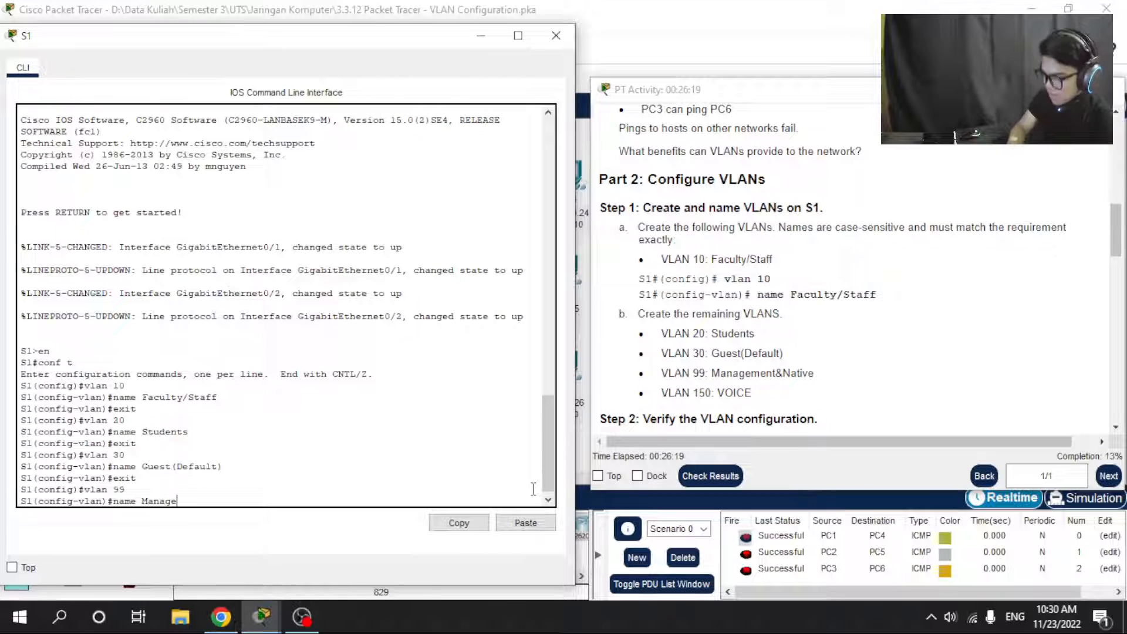
pyautogui.write('ment')
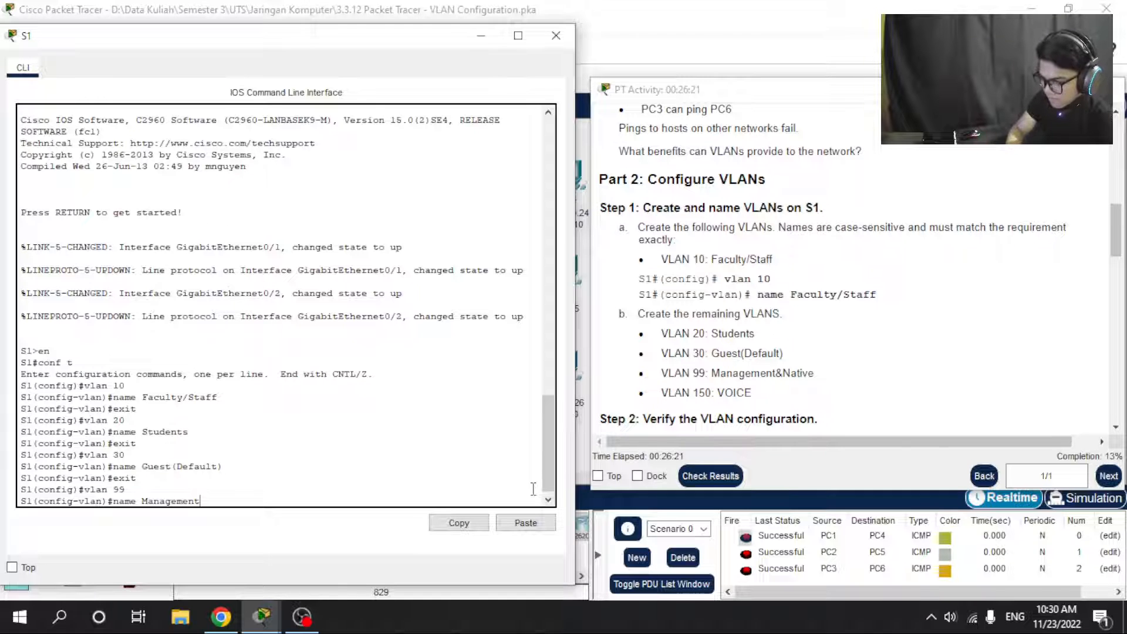
pyautogui.write('&Native')
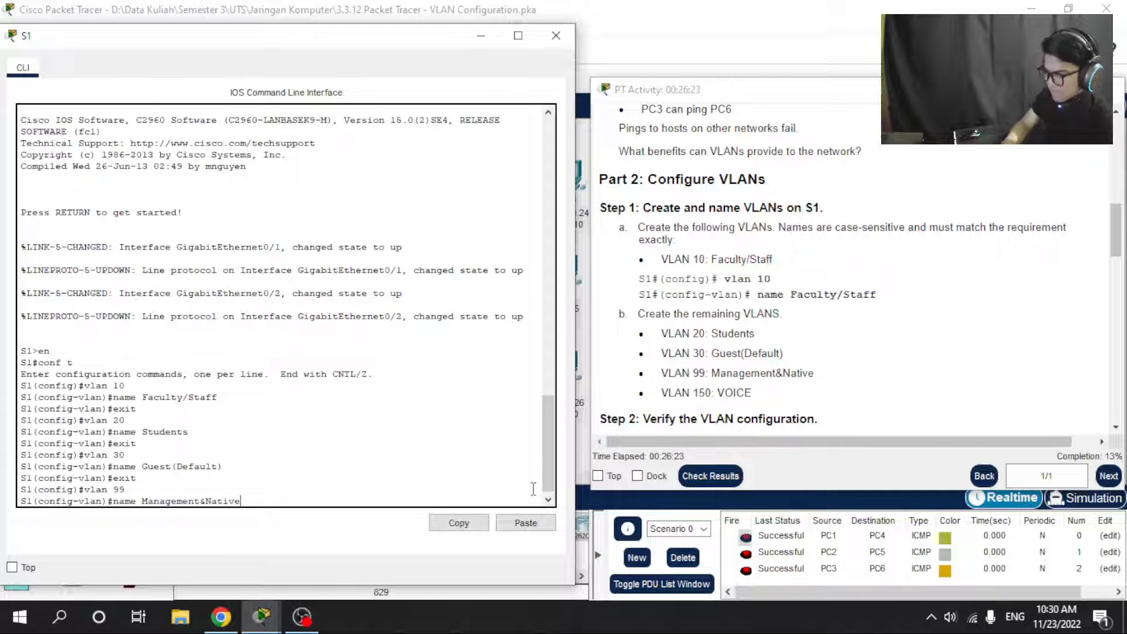
pyautogui.press('Return')
pyautogui.write('e')
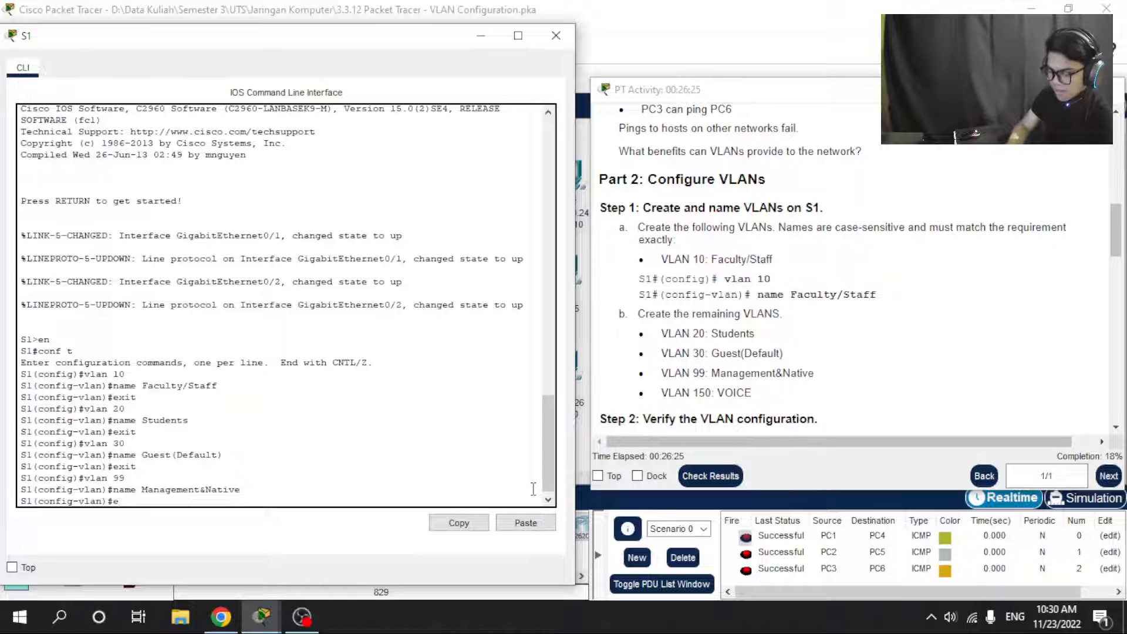
pyautogui.write('xit')
pyautogui.press('Return')
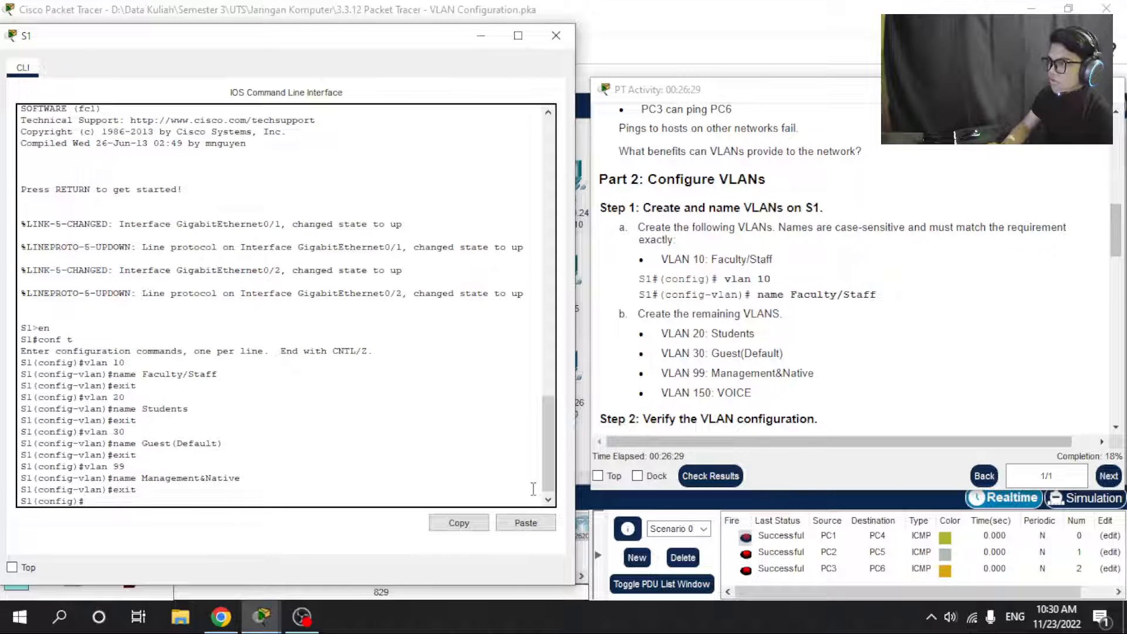
# Create VLAN 150 on S1 with the name VOICE and exit VLAN configuration mode.
pyautogui.write('vlan')
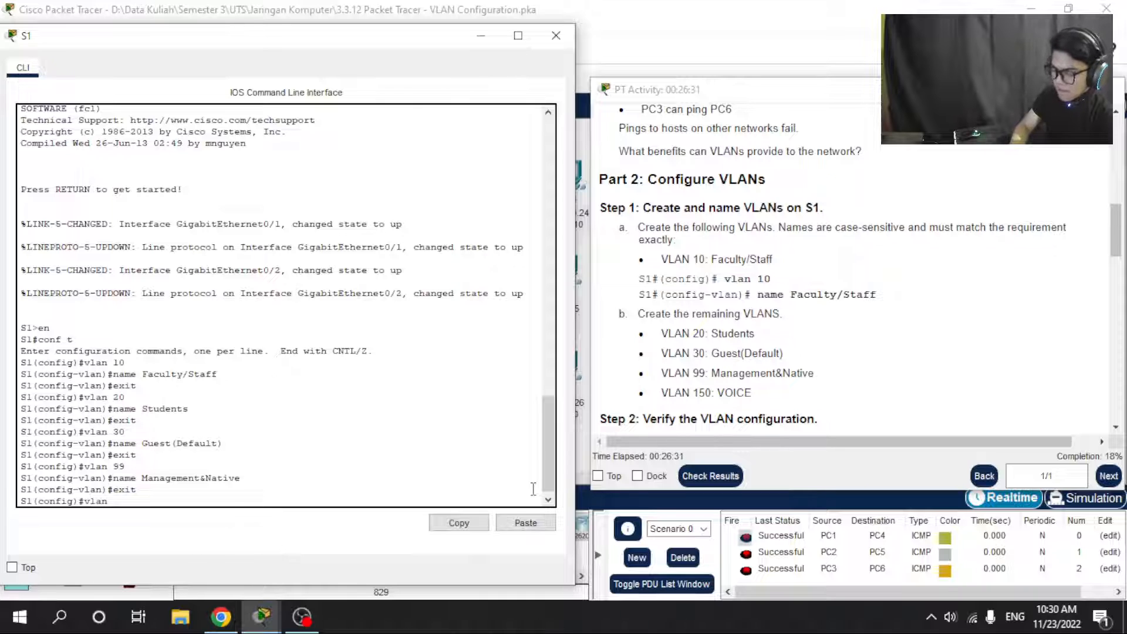
pyautogui.write(' 150')
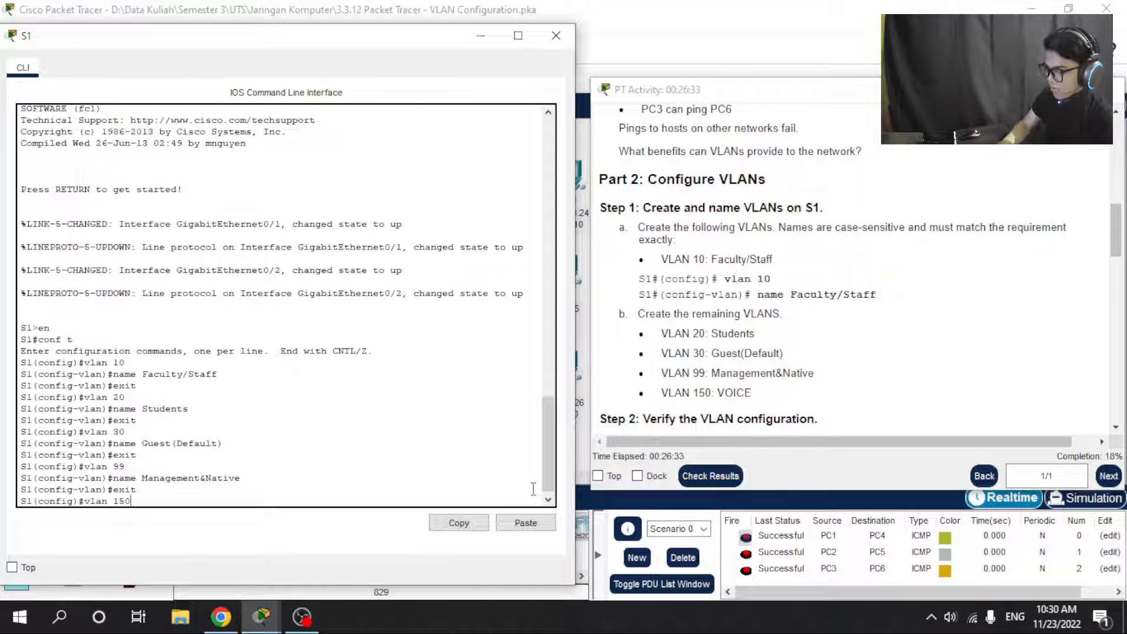
pyautogui.press('Return')
pyautogui.write('name V')
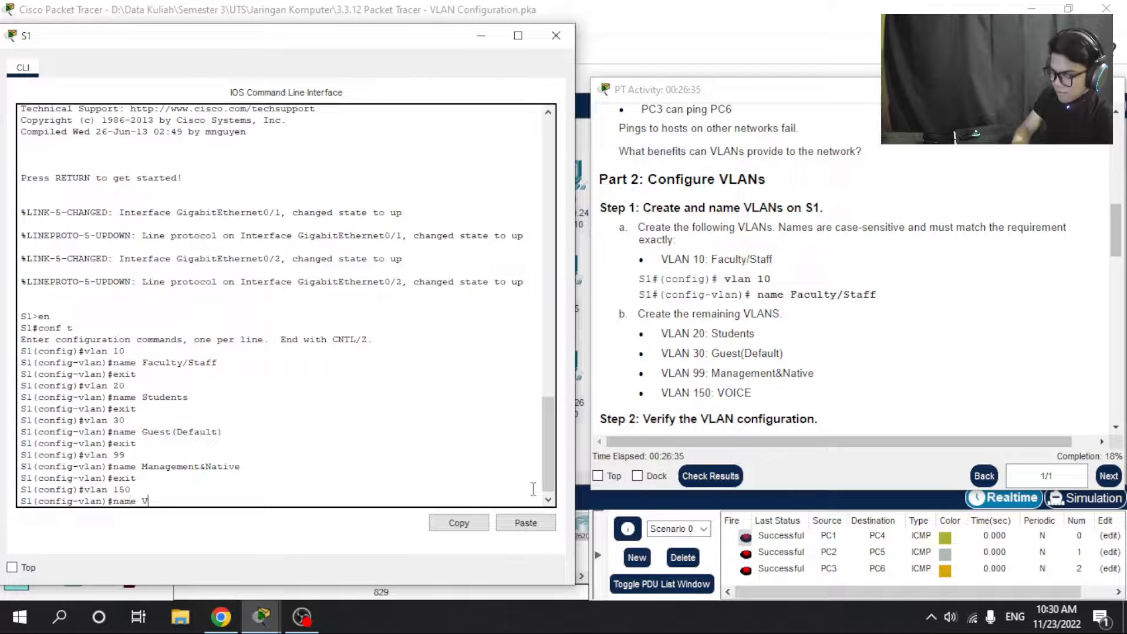
pyautogui.write('OICE')
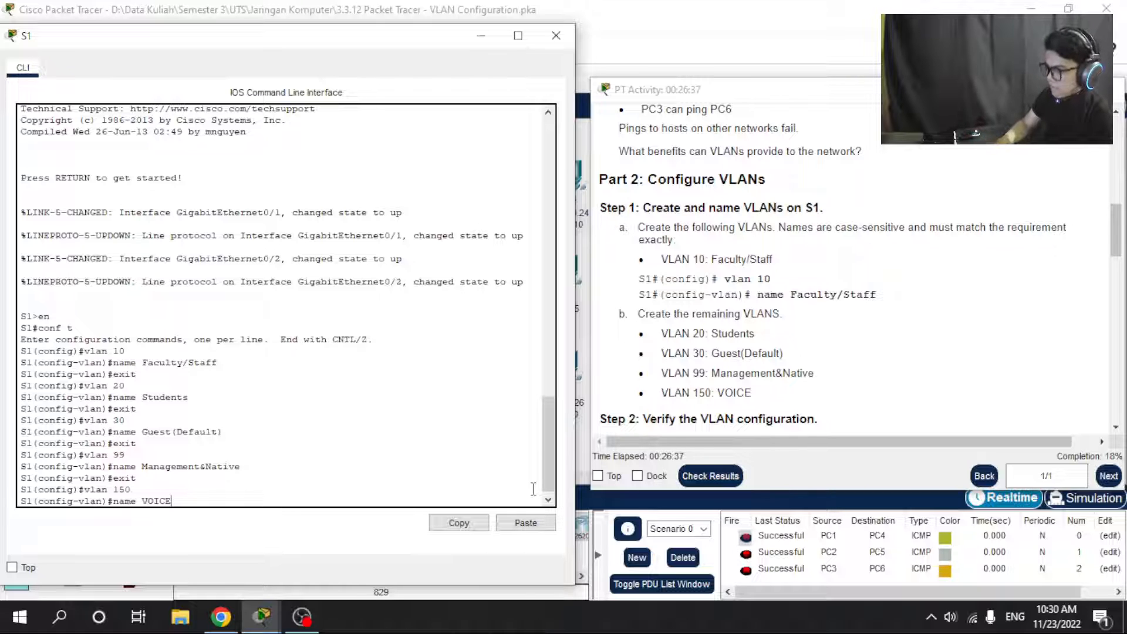
pyautogui.press('Return')
pyautogui.write('exi')
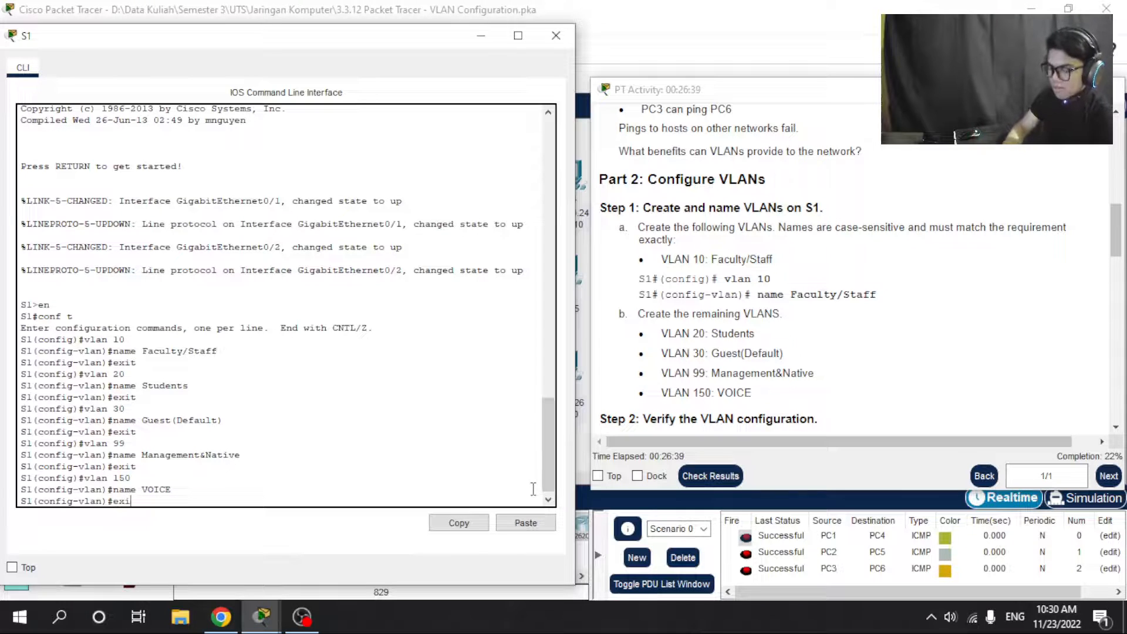
pyautogui.write('t')
pyautogui.press('Return')
# Close S1's command line and open switch S2's command line beside the activity instructions showing the VLAN numbers and names.
pyautogui.scroll(-3, 809, 329)
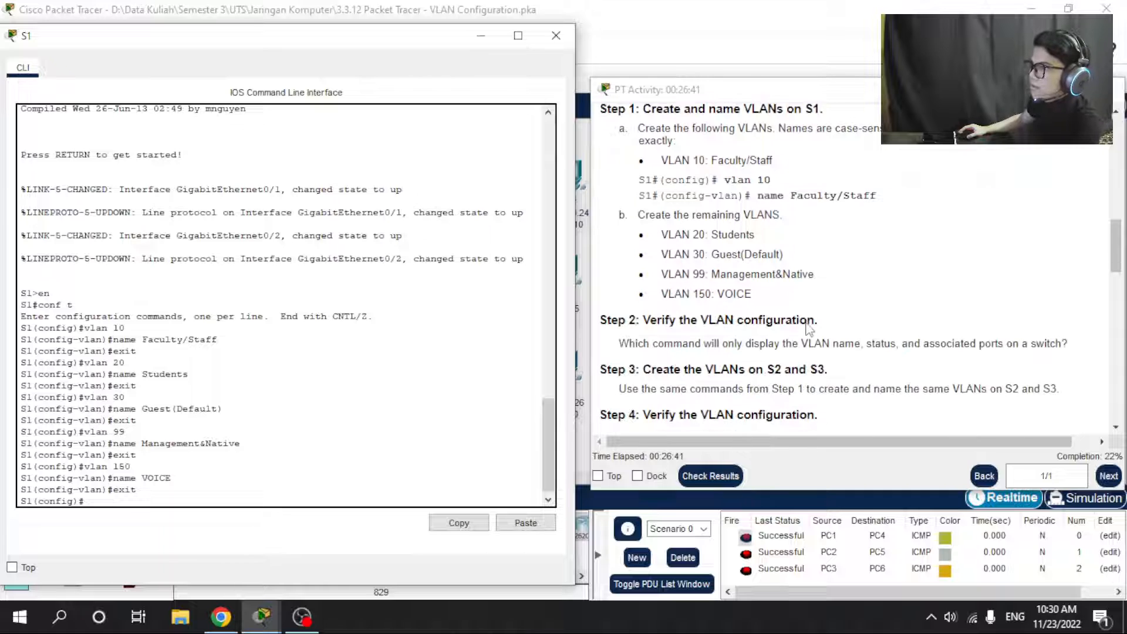
pyautogui.scroll(-1, 620, 340)
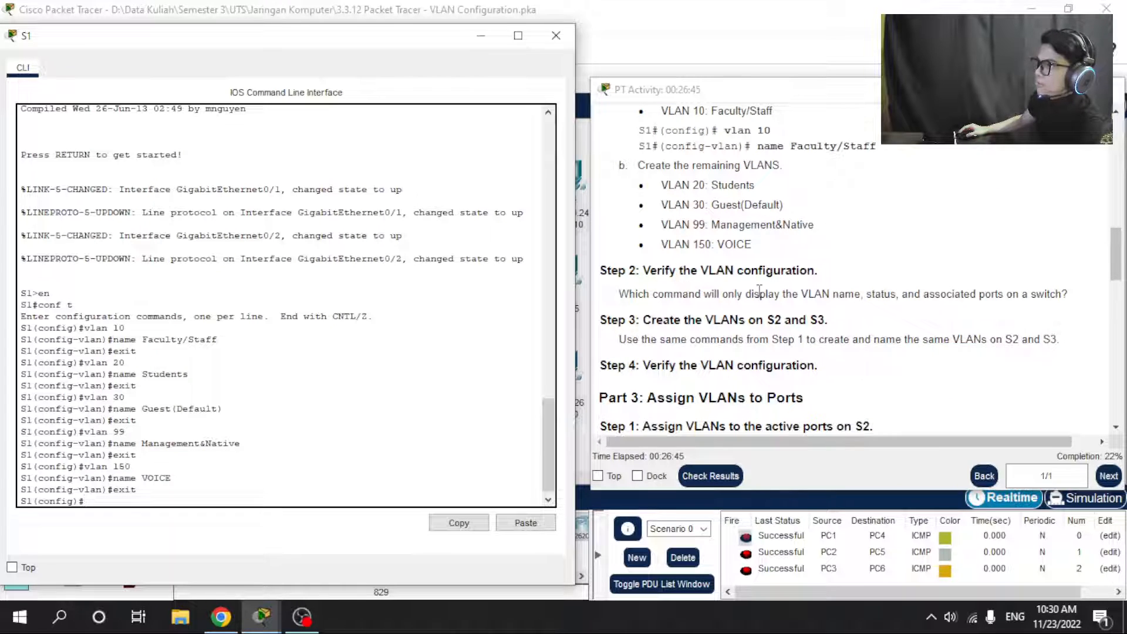
pyautogui.scroll(-1, 822, 334)
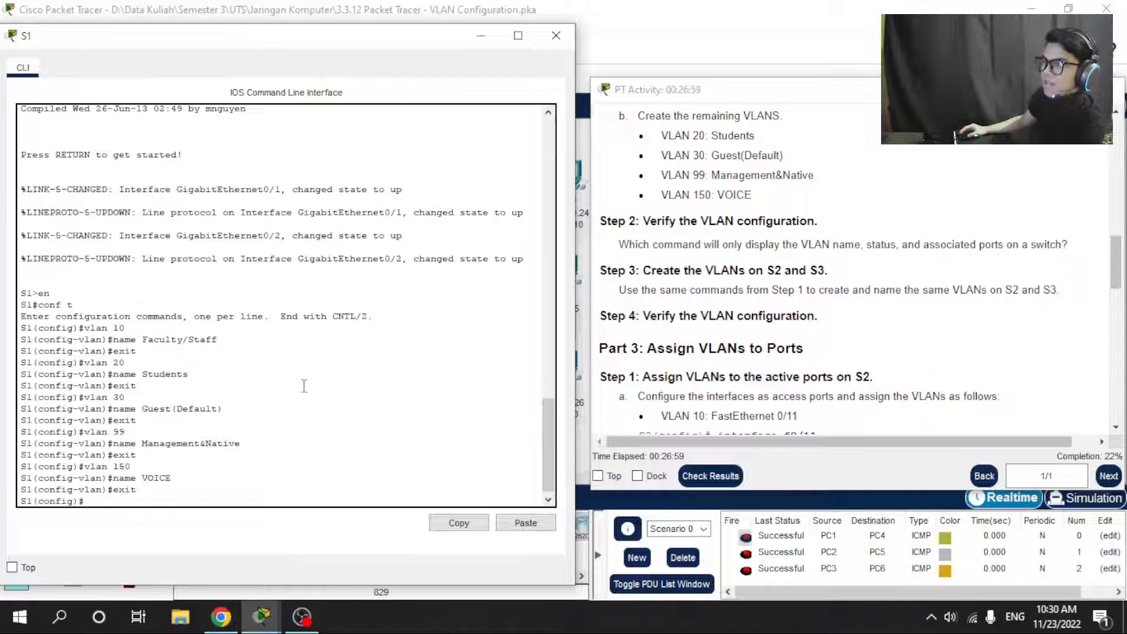
pyautogui.click(552, 38)
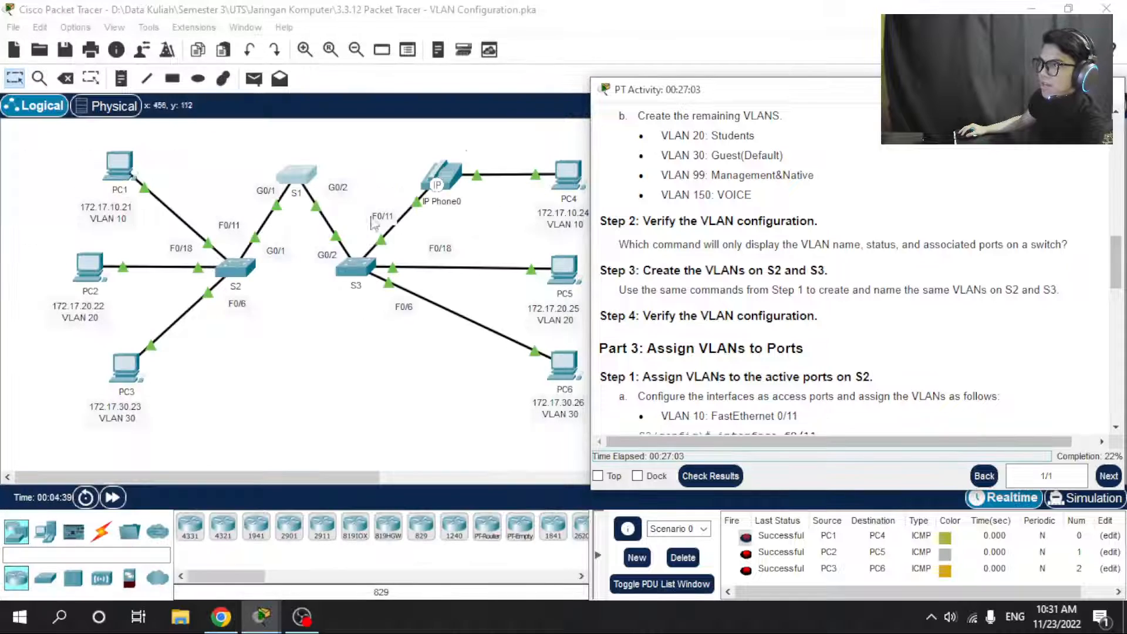
pyautogui.click(236, 270)
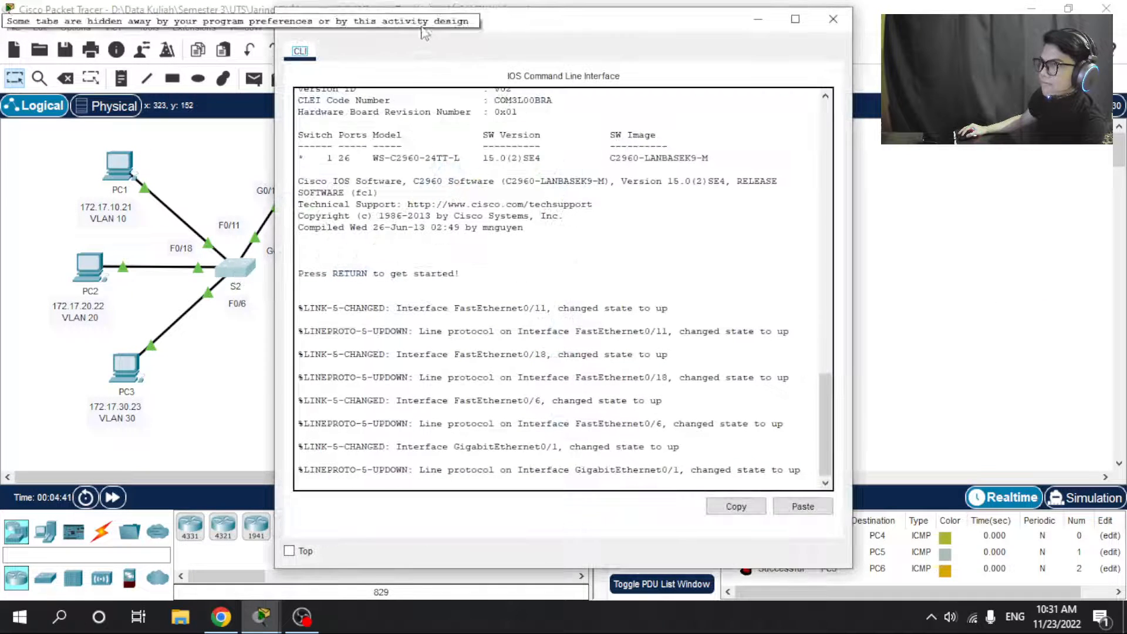
pyautogui.moveTo(418, 25); pyautogui.dragTo(146, 28)
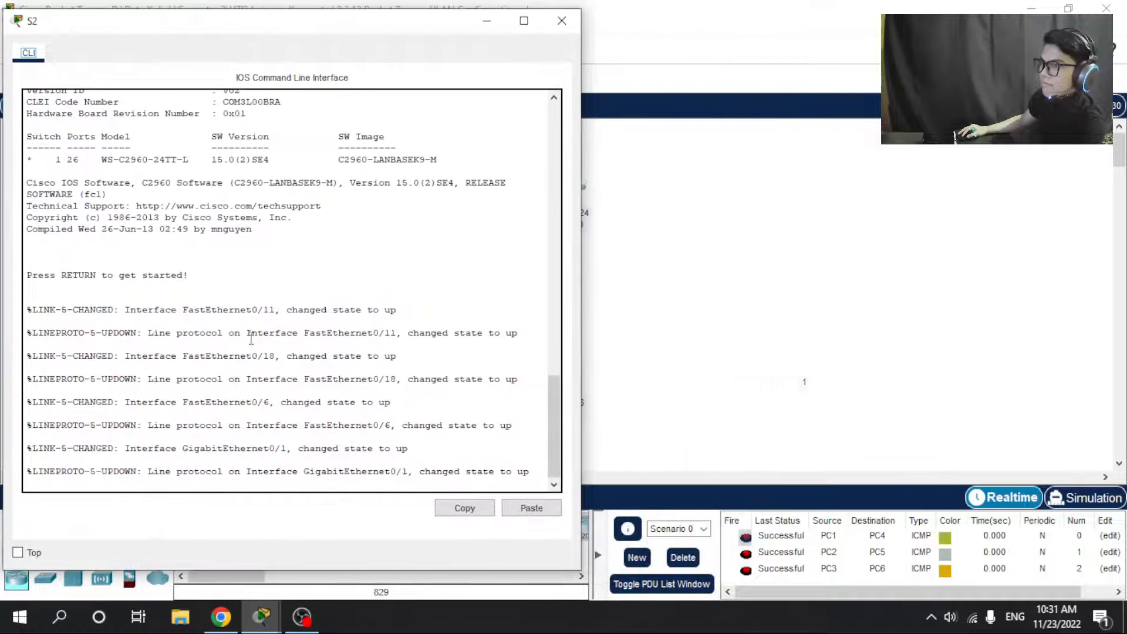
pyautogui.moveTo(261, 617)
pyautogui.click(302, 546)
pyautogui.scroll(3, 762, 287)
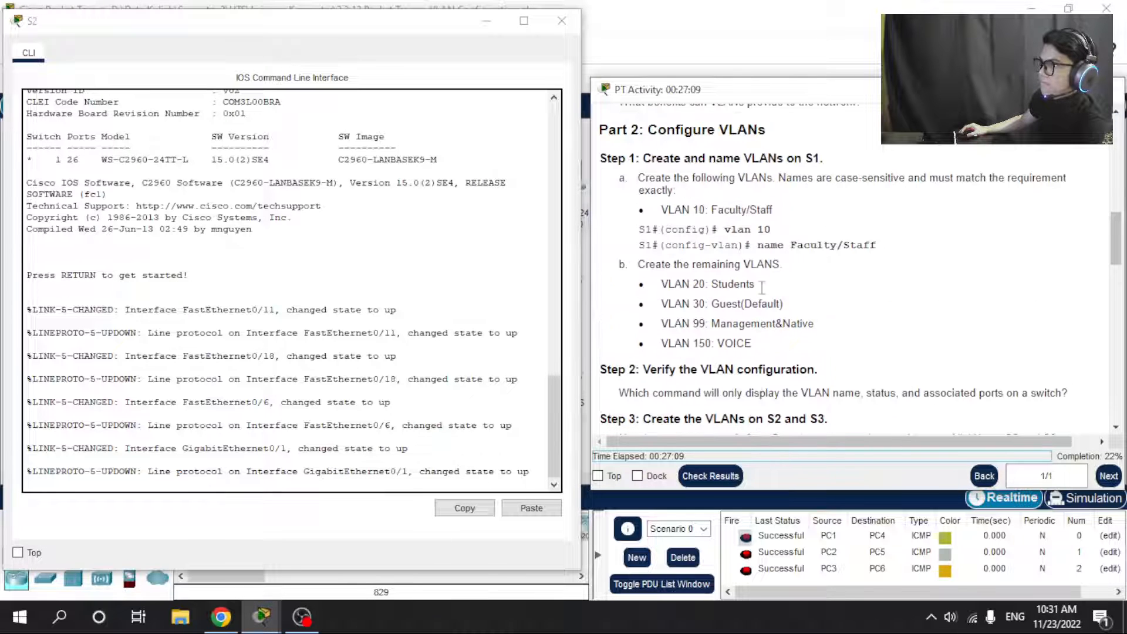
# Start the console session on S2 and enter privileged EXEC mode with en.
pyautogui.click(532, 472)
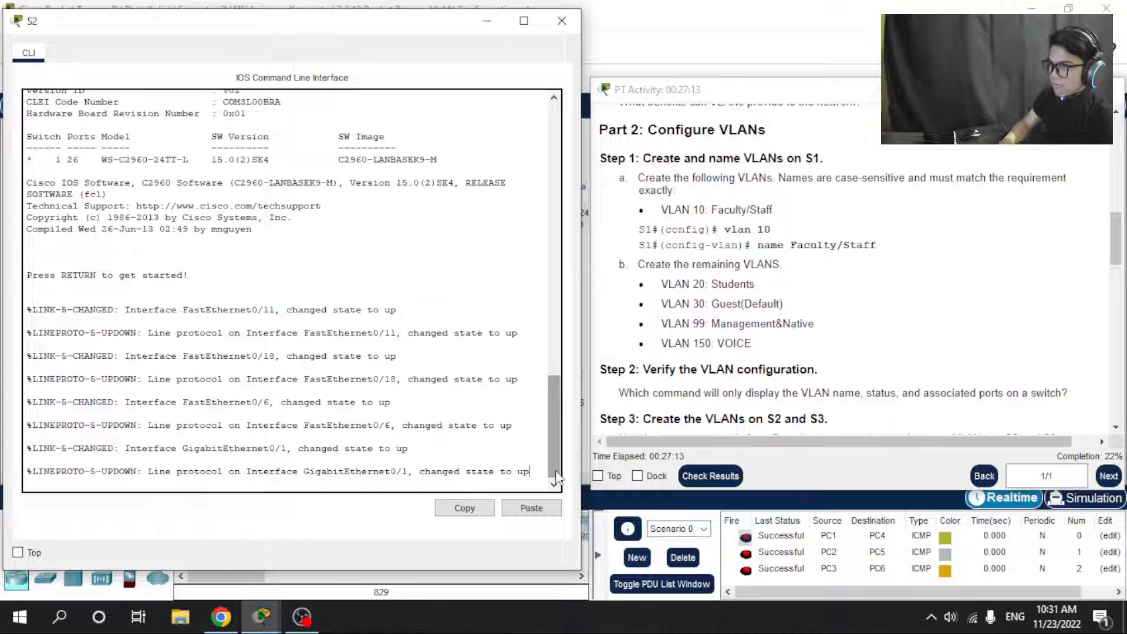
pyautogui.press('Return')
pyautogui.write('en')
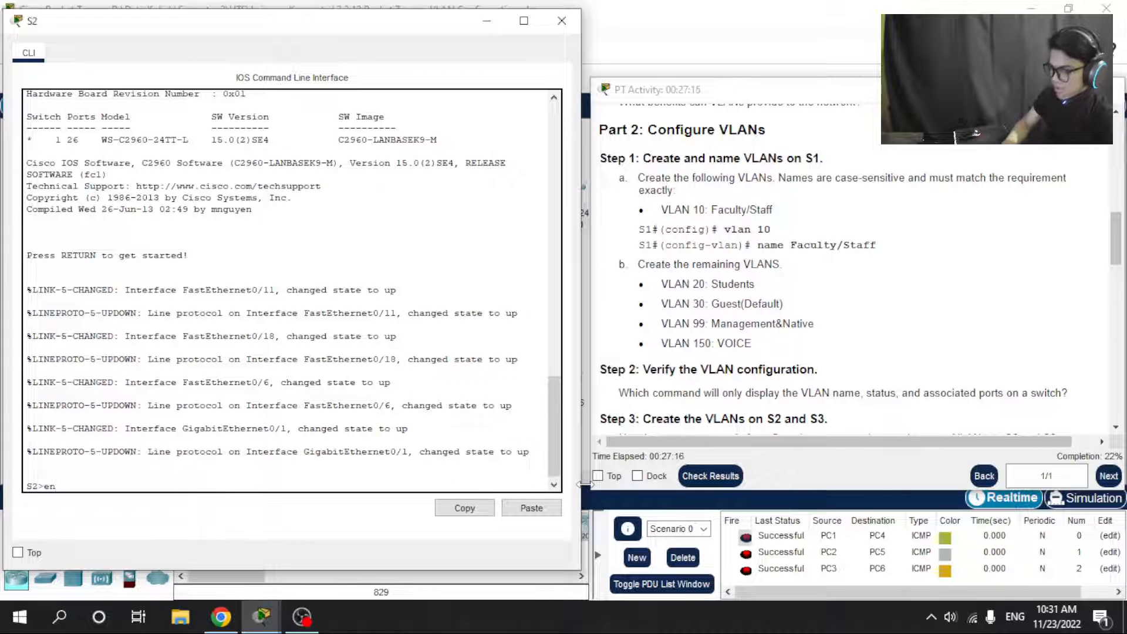
pyautogui.press('Return')
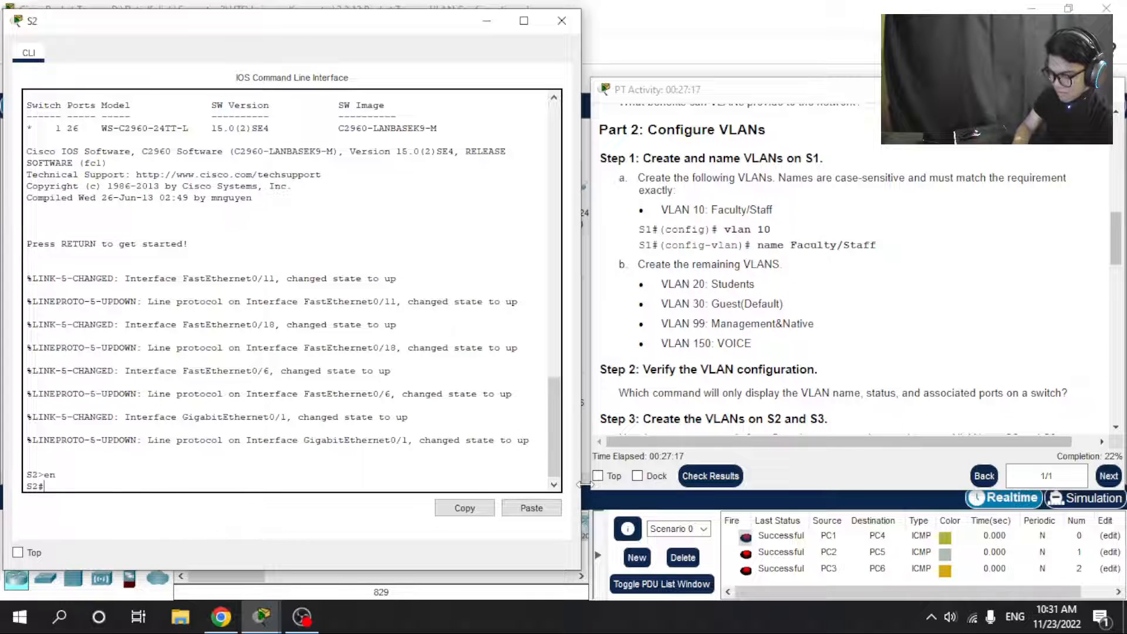
# Enter global configuration mode on S2 with conf t.
pyautogui.write('conf')
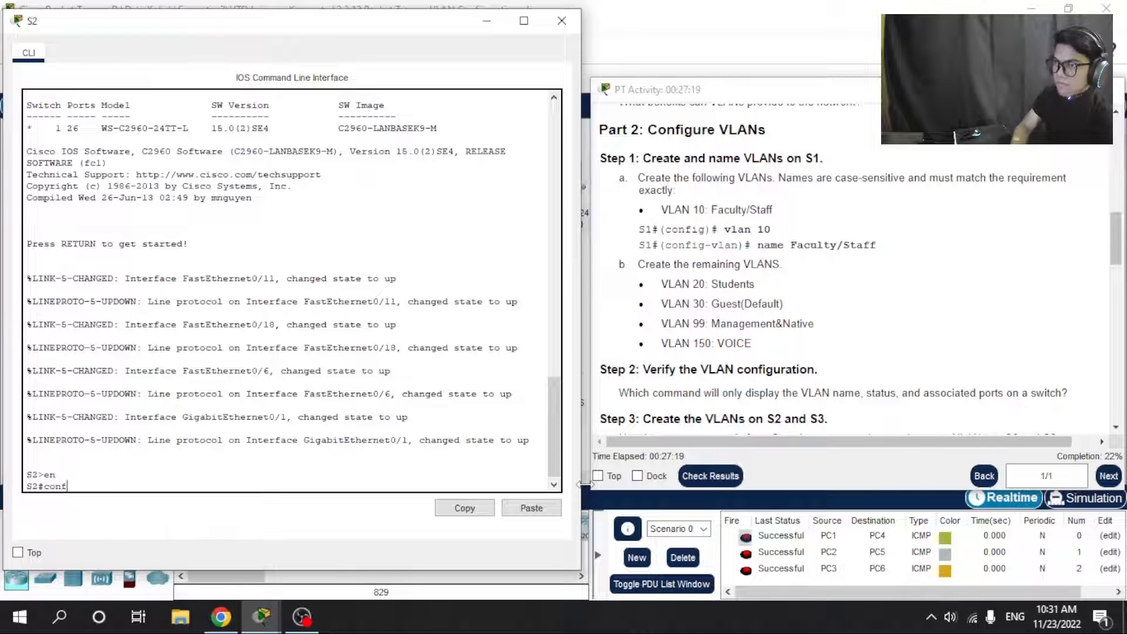
pyautogui.write(' t')
pyautogui.press('Return')
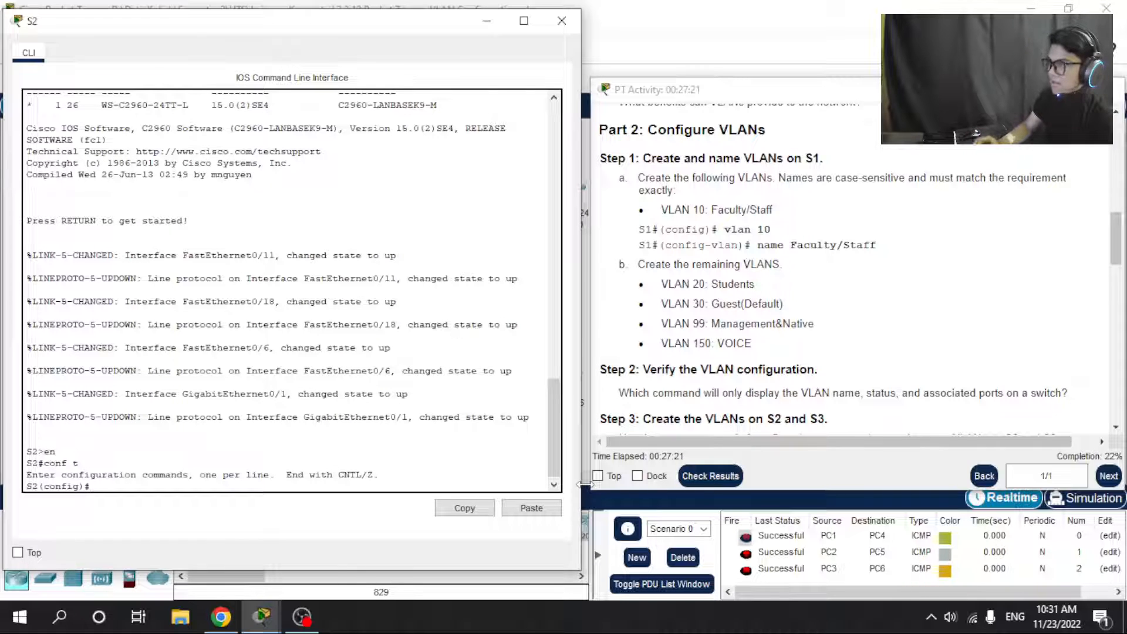
# Create VLAN 10 on S2 with the name Faculty/Staff and exit VLAN configuration mode.
pyautogui.write('vl')
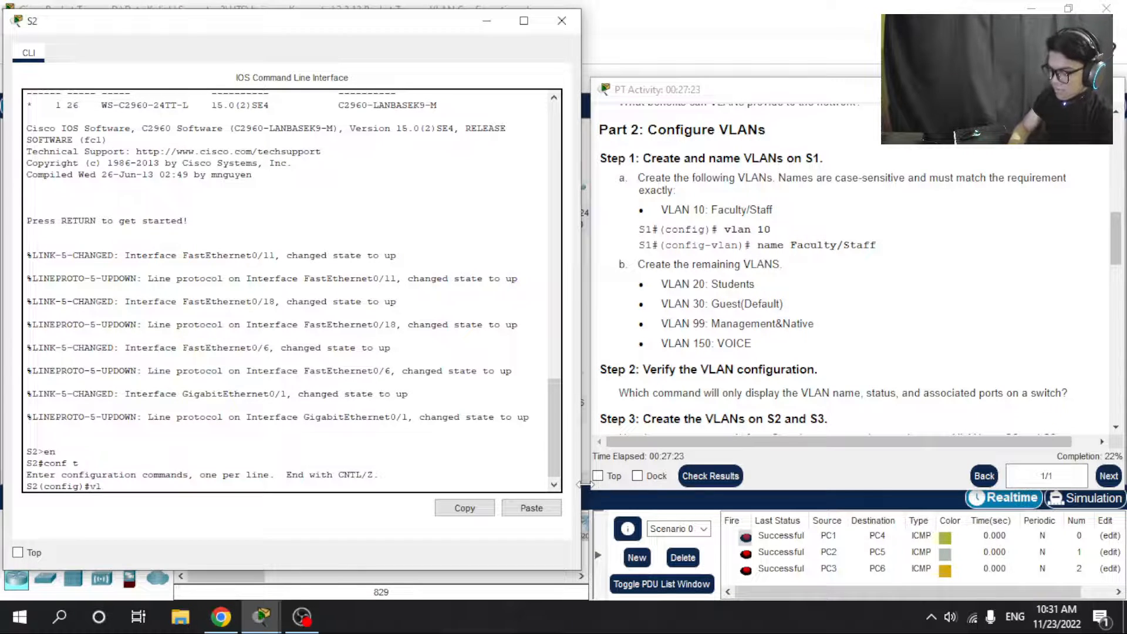
pyautogui.write('an ')
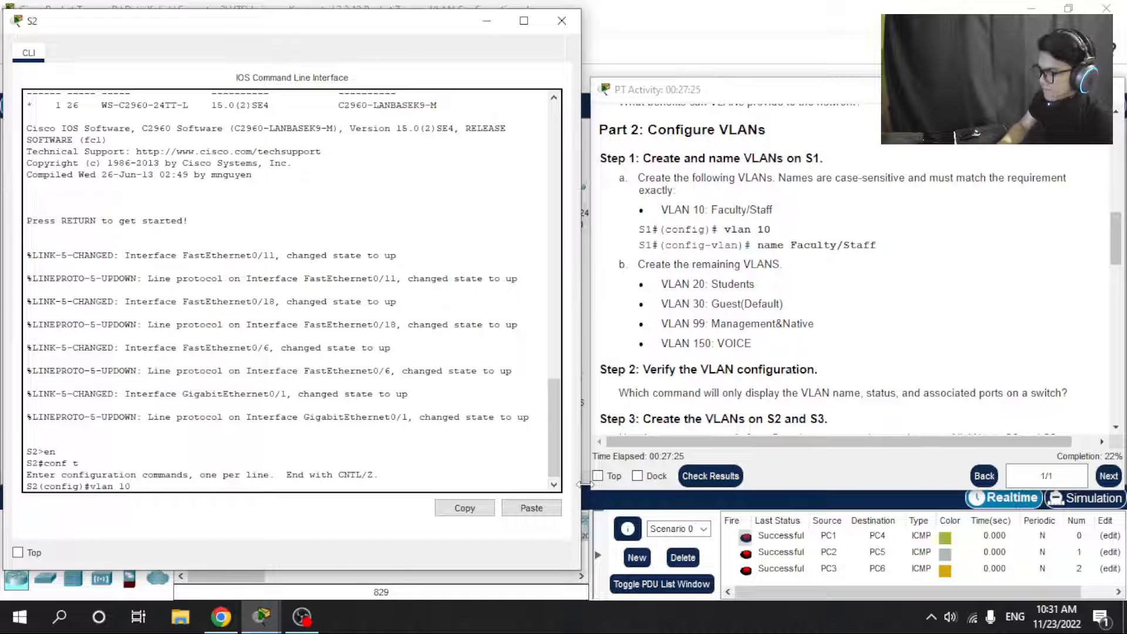
pyautogui.write('10')
pyautogui.press('Return')
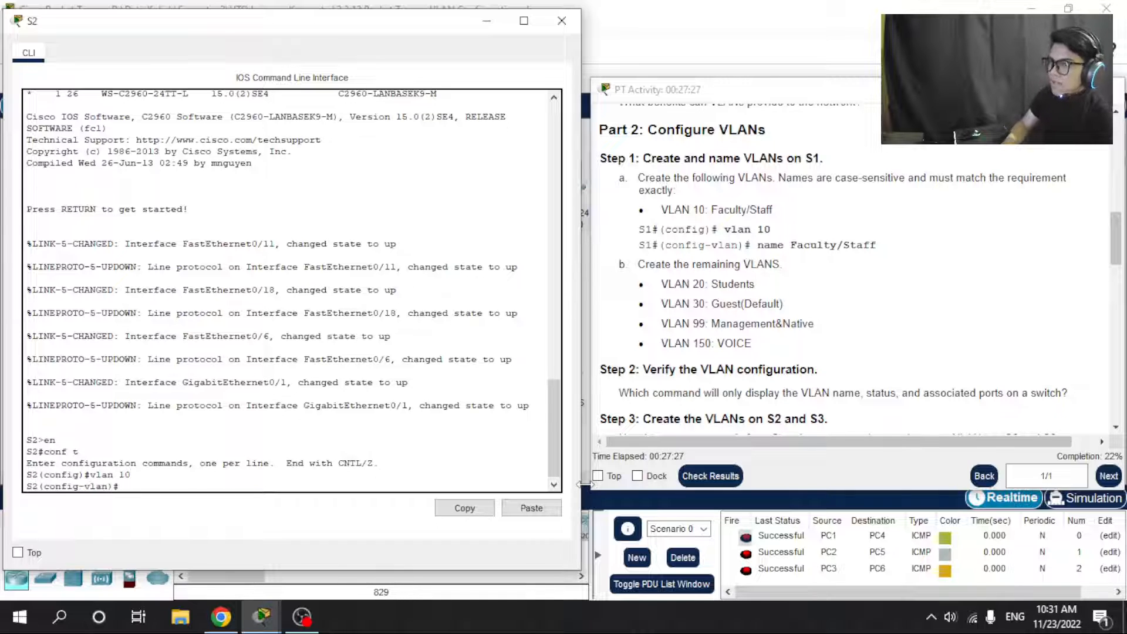
pyautogui.write('name')
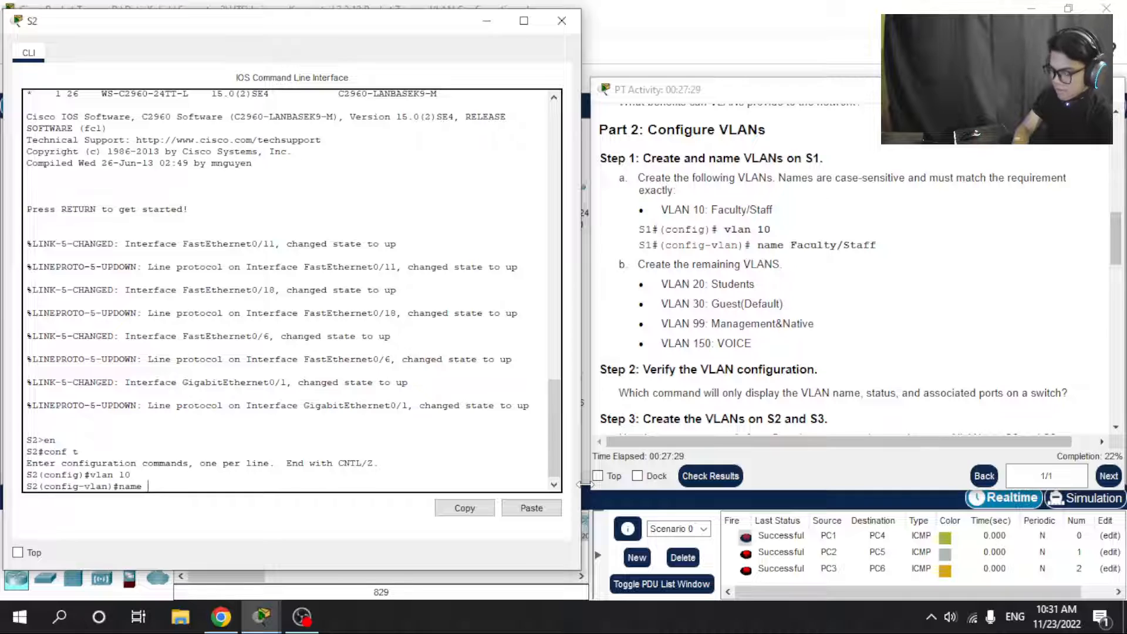
pyautogui.write(' Fac')
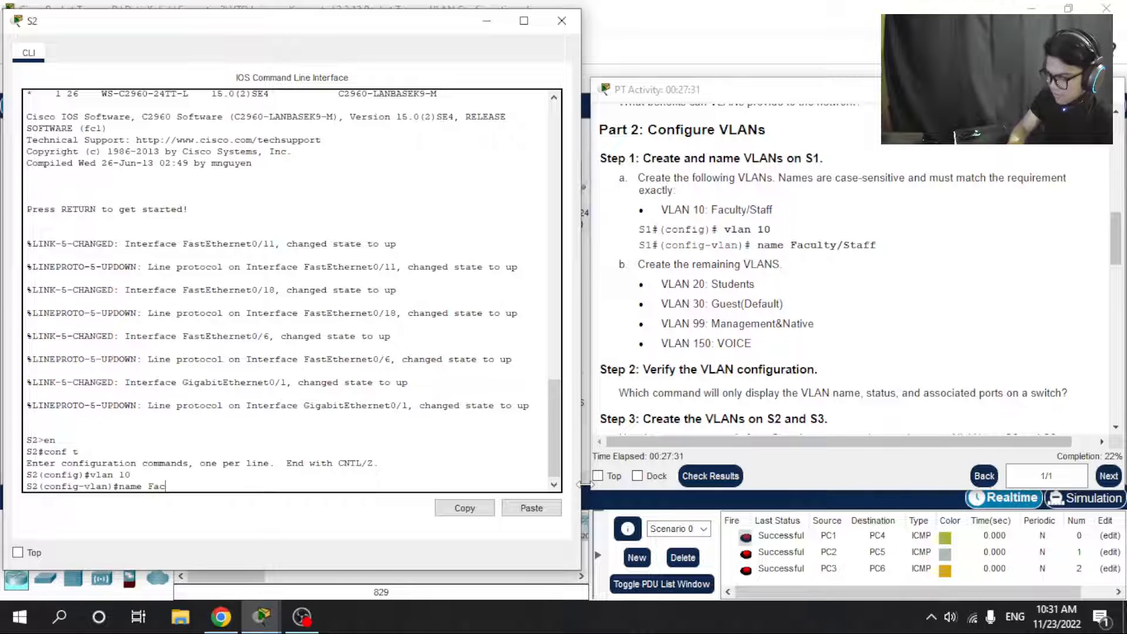
pyautogui.write('ulty/Staff')
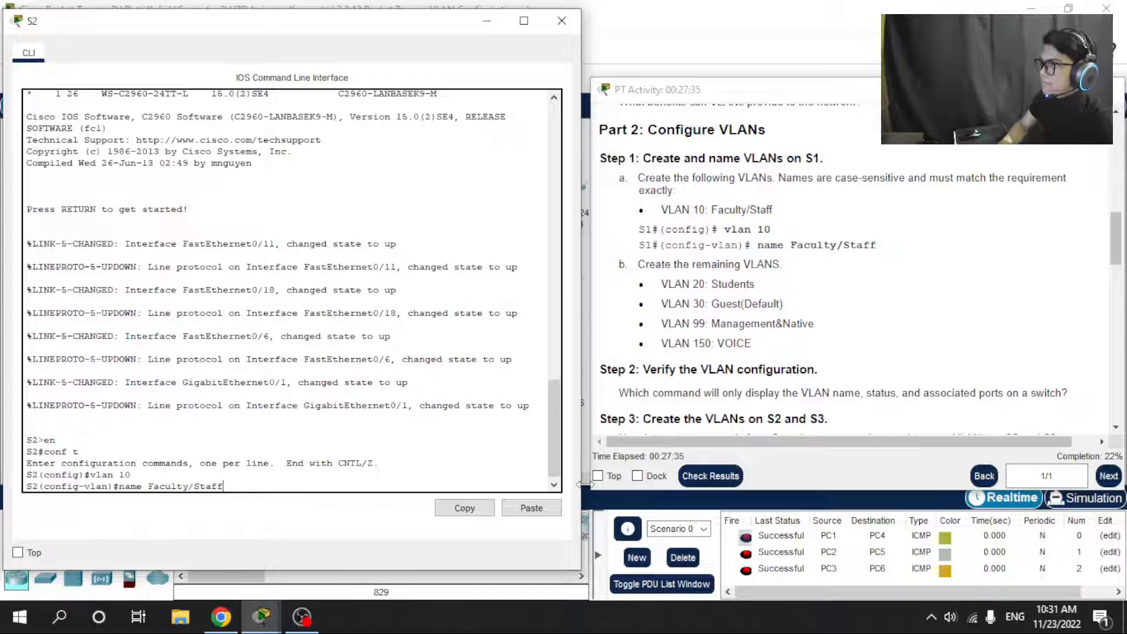
pyautogui.press('Return')
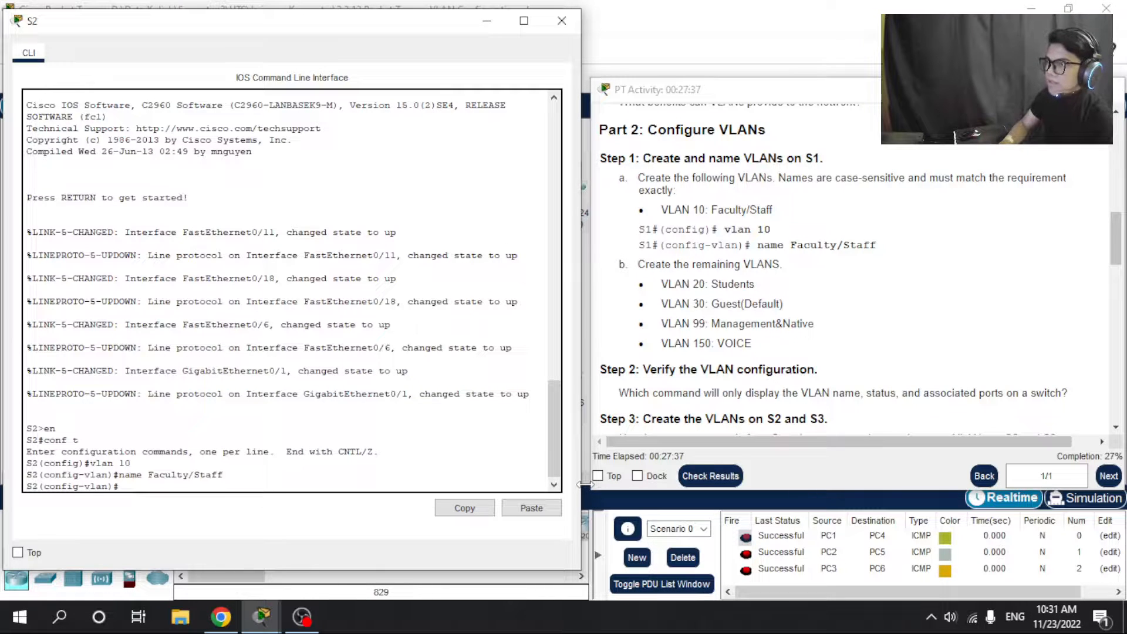
pyautogui.write('exit')
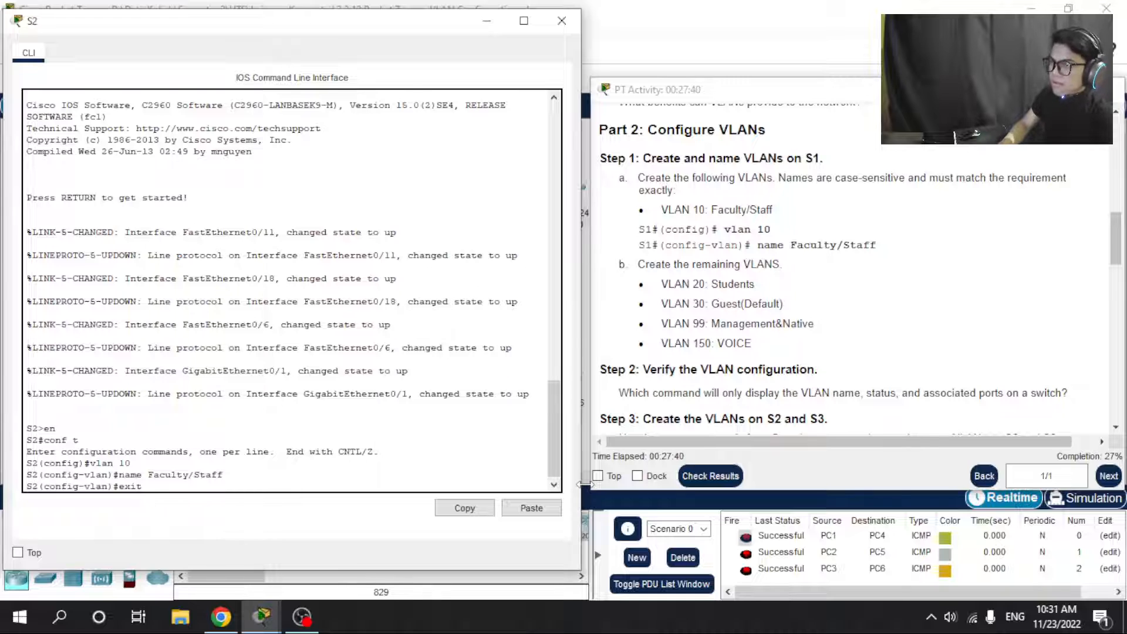
pyautogui.press('Return')
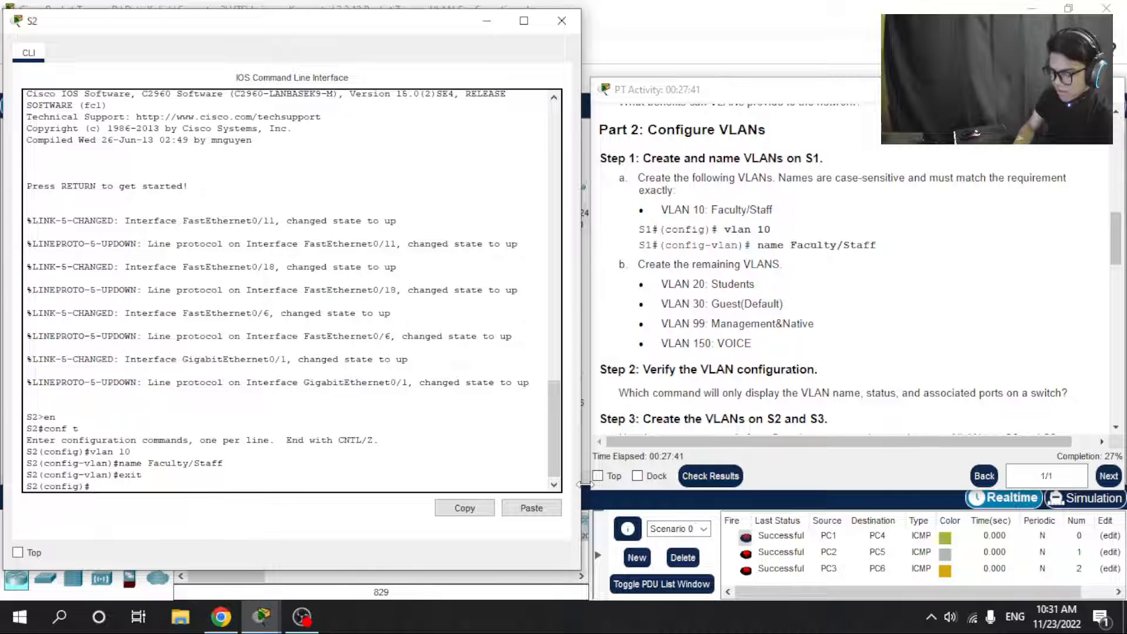
# Create VLAN 20 on S2 with the name Students and exit VLAN configuration mode.
pyautogui.write('vlan')
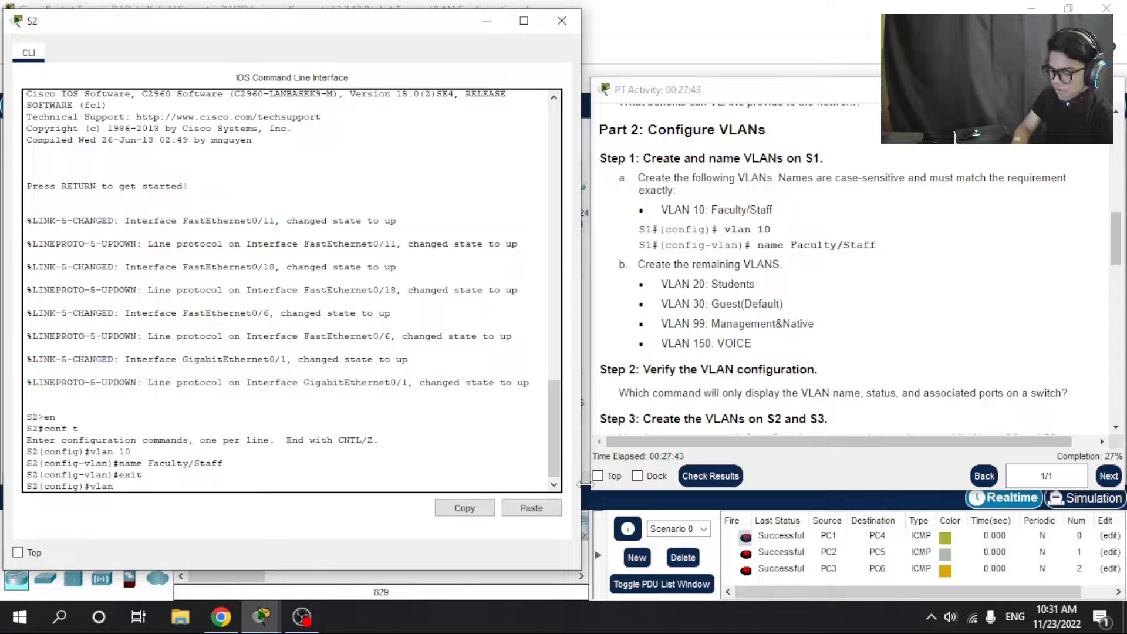
pyautogui.write(' 20')
pyautogui.press('Return')
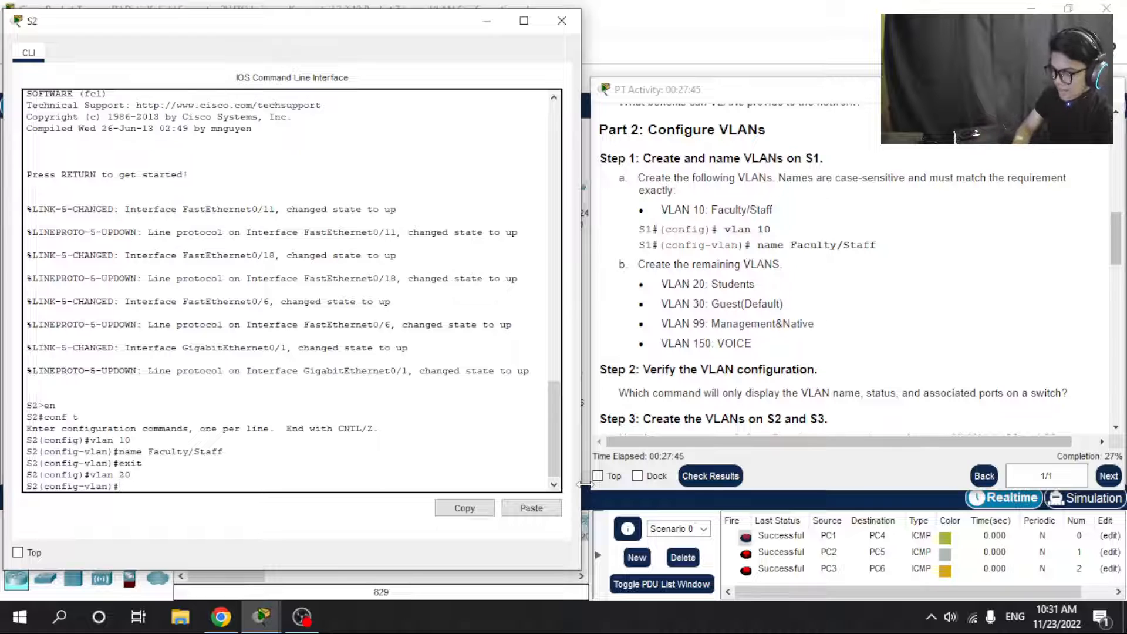
pyautogui.write('name St')
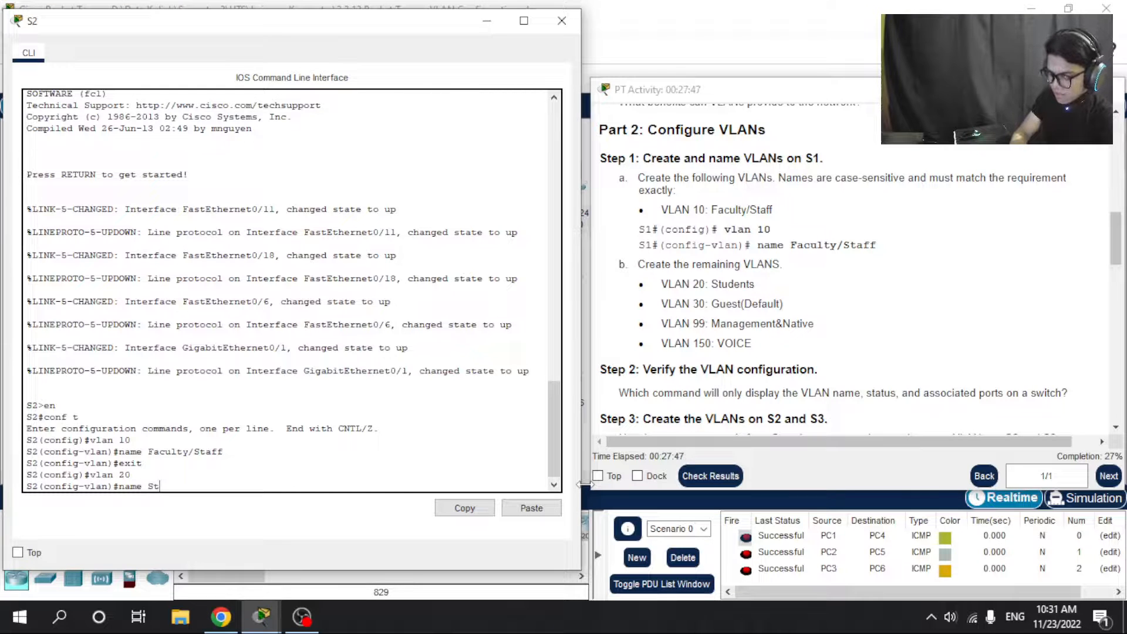
pyautogui.write('uden')
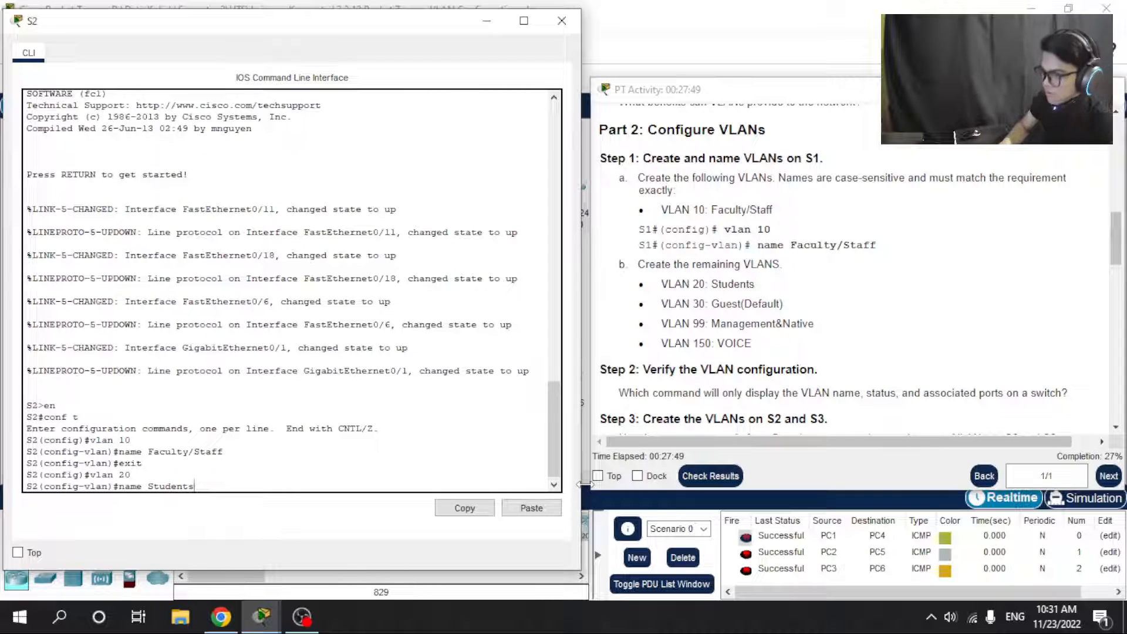
pyautogui.write('ts')
pyautogui.press('Return')
pyautogui.write('e')
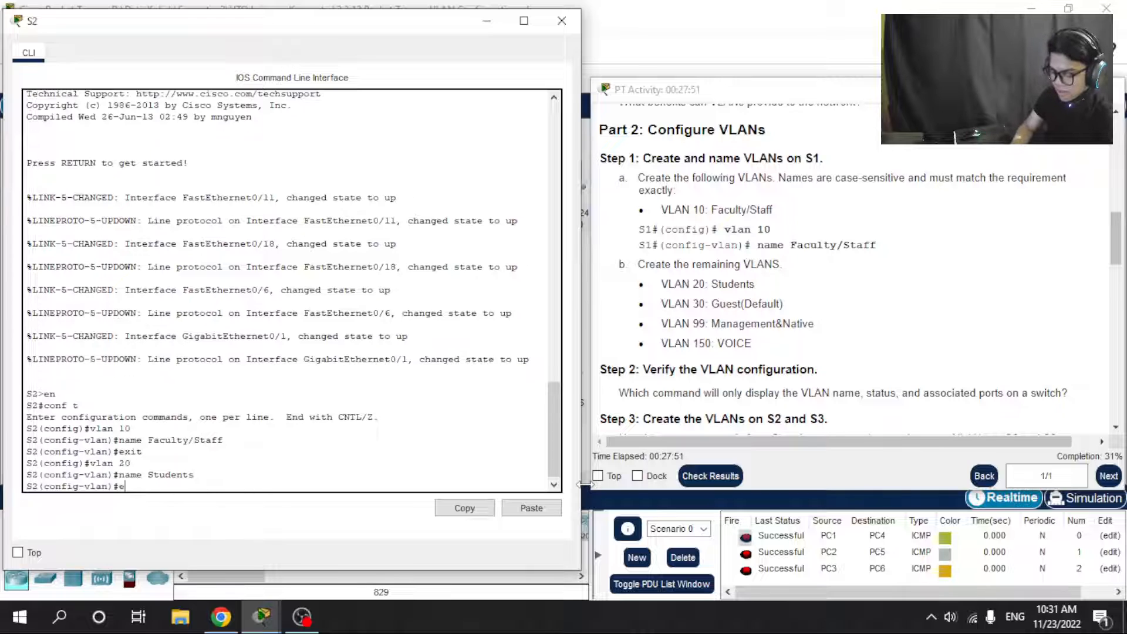
pyautogui.write('xit')
pyautogui.press('Return')
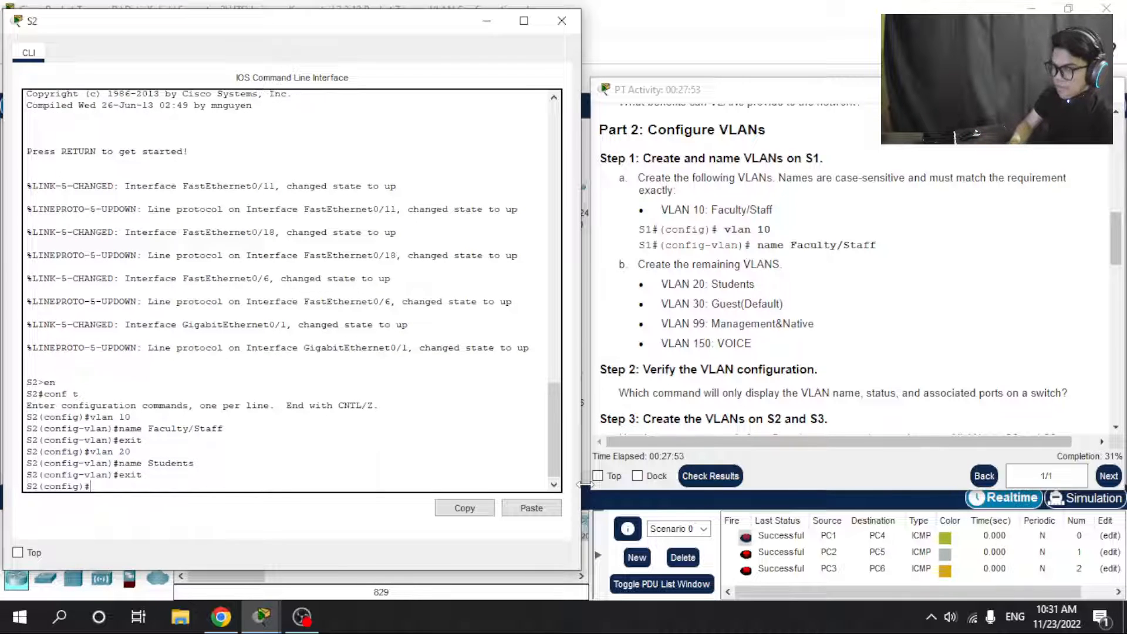
# Create VLAN 30 on S2 with the name Guest(Default) and exit VLAN configuration mode.
pyautogui.write('vlan')
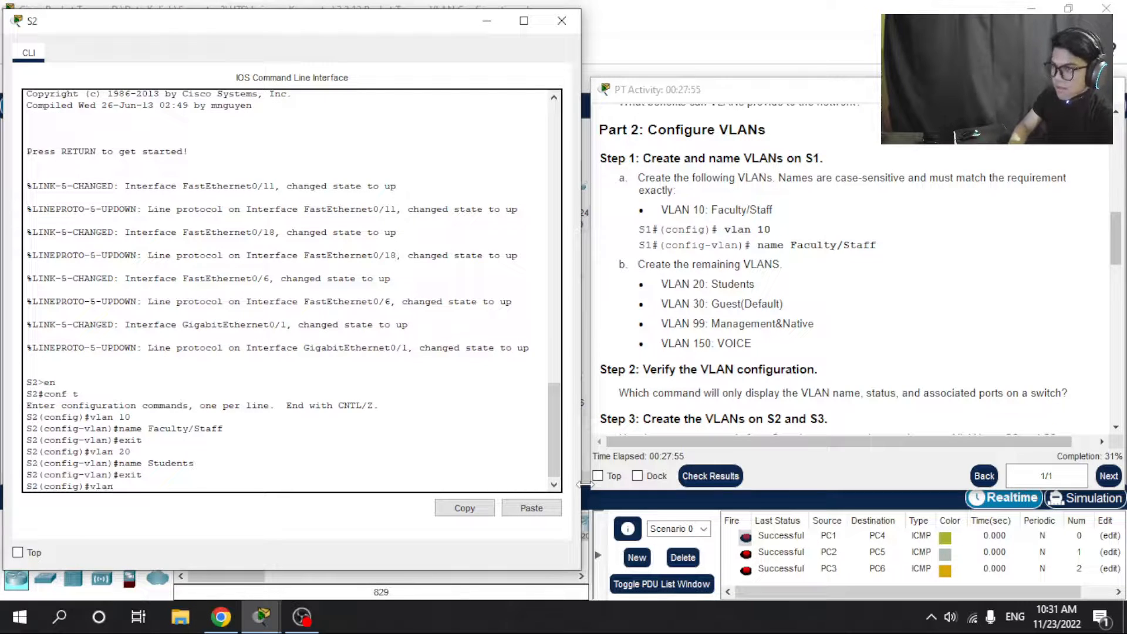
pyautogui.write(' 30')
pyautogui.press('Return')
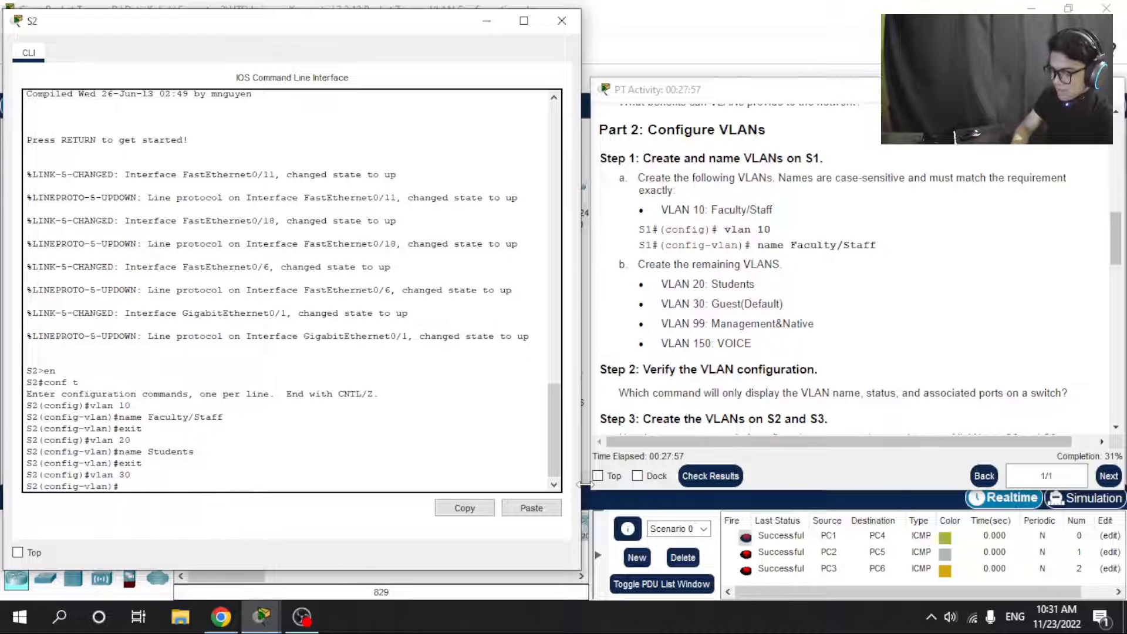
pyautogui.write('name')
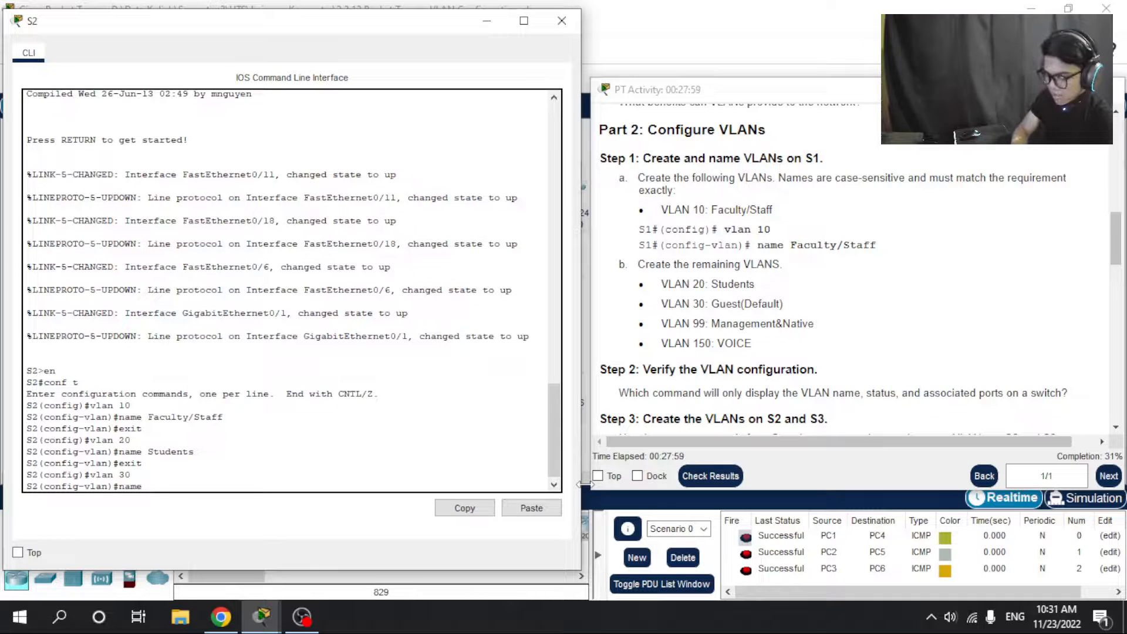
pyautogui.write(' Guest')
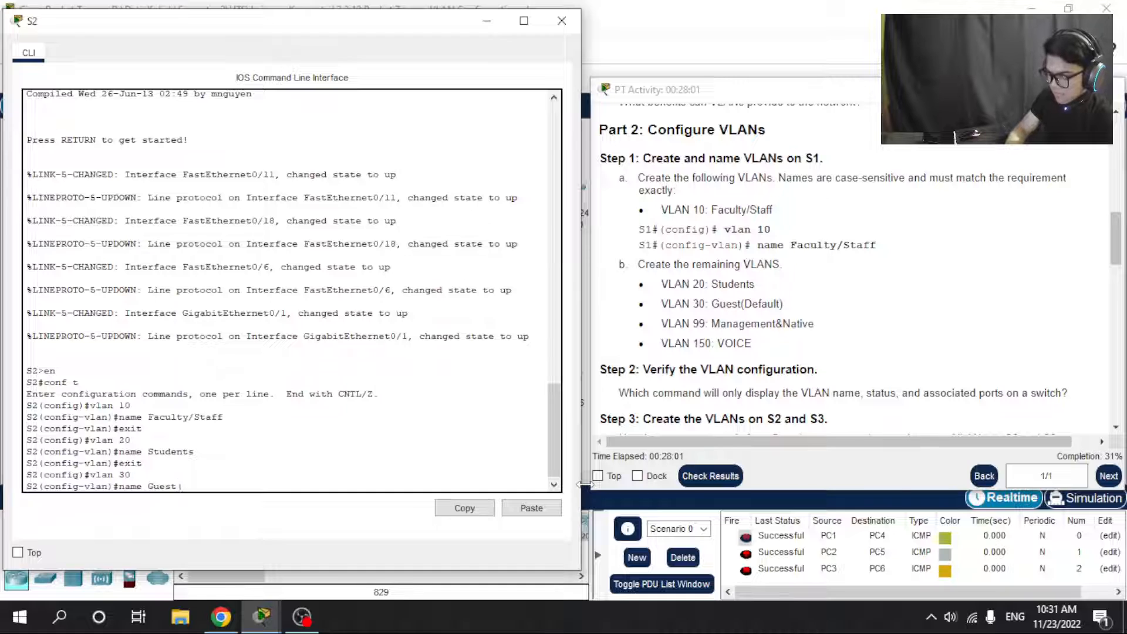
pyautogui.write('(Default')
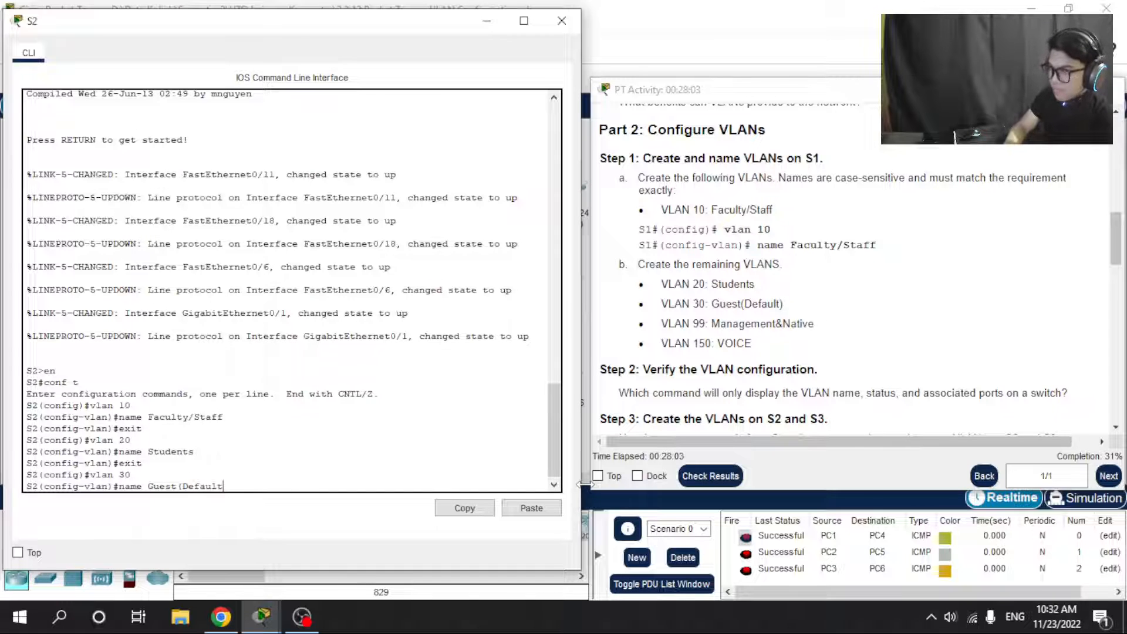
pyautogui.write(')')
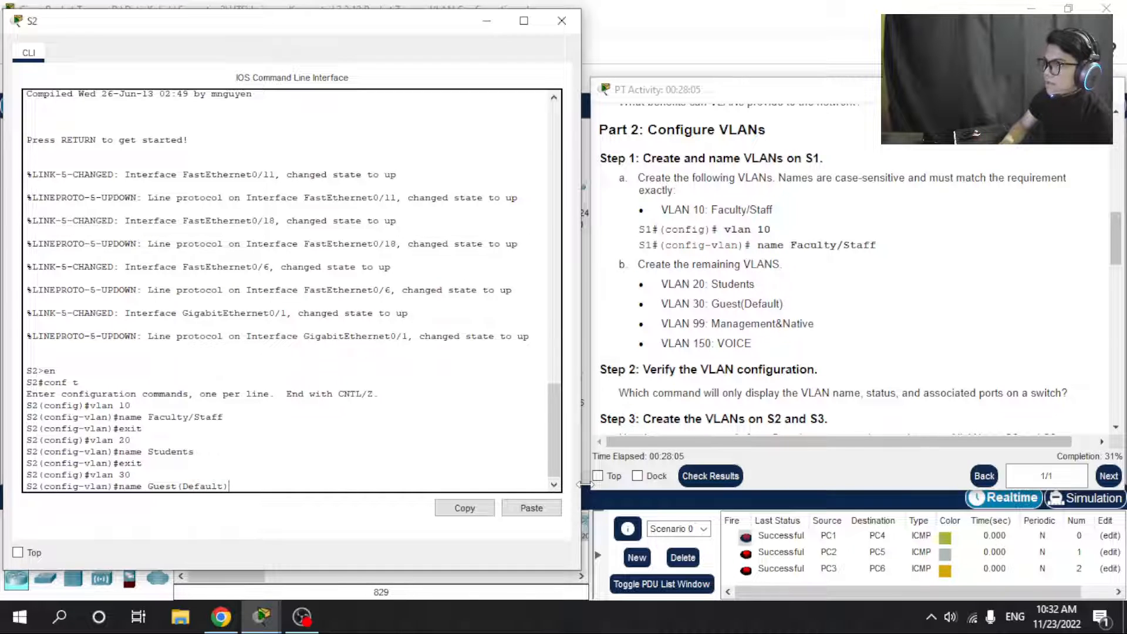
pyautogui.press('Return')
pyautogui.write('vlan)#vl')
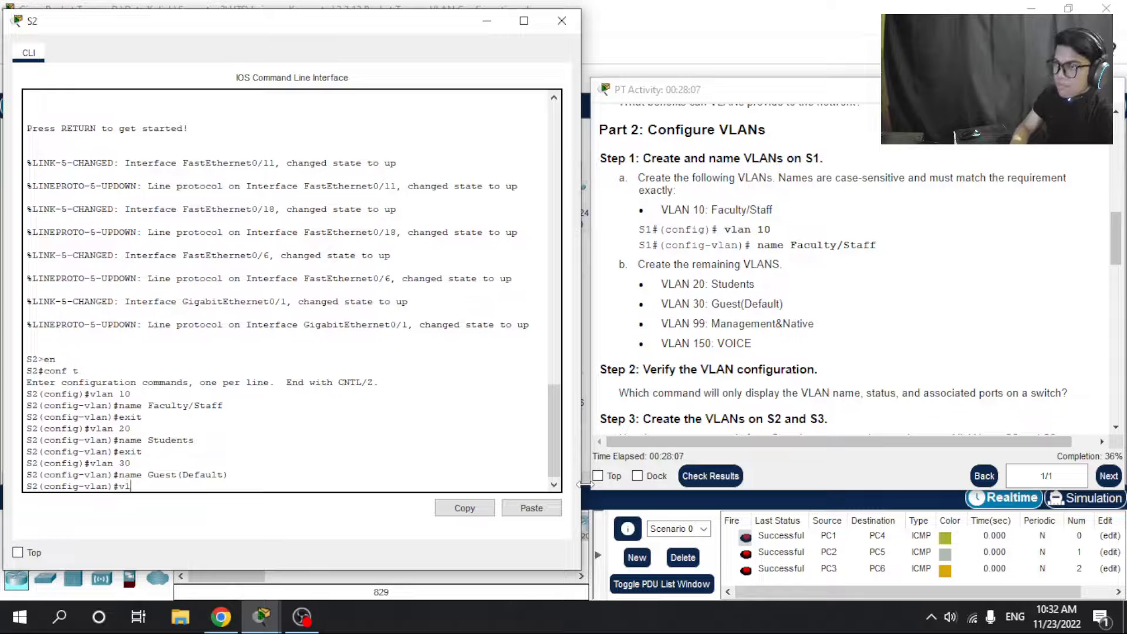
pyautogui.press('BackSpace')
pyautogui.press('BackSpace')
pyautogui.write('exi')
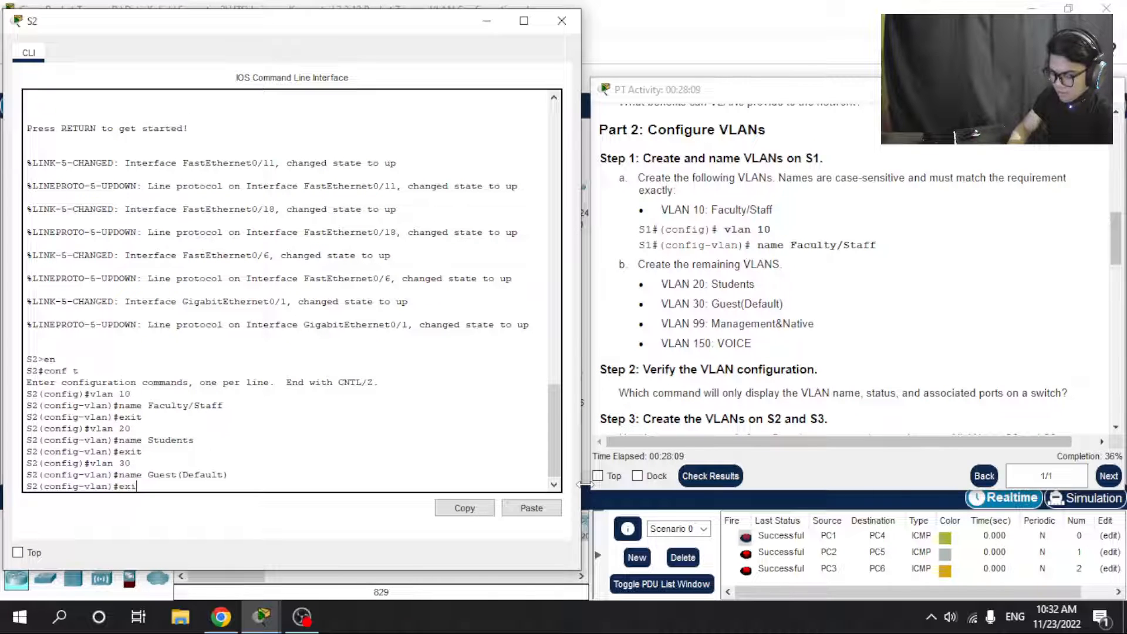
pyautogui.write('t')
pyautogui.press('Return')
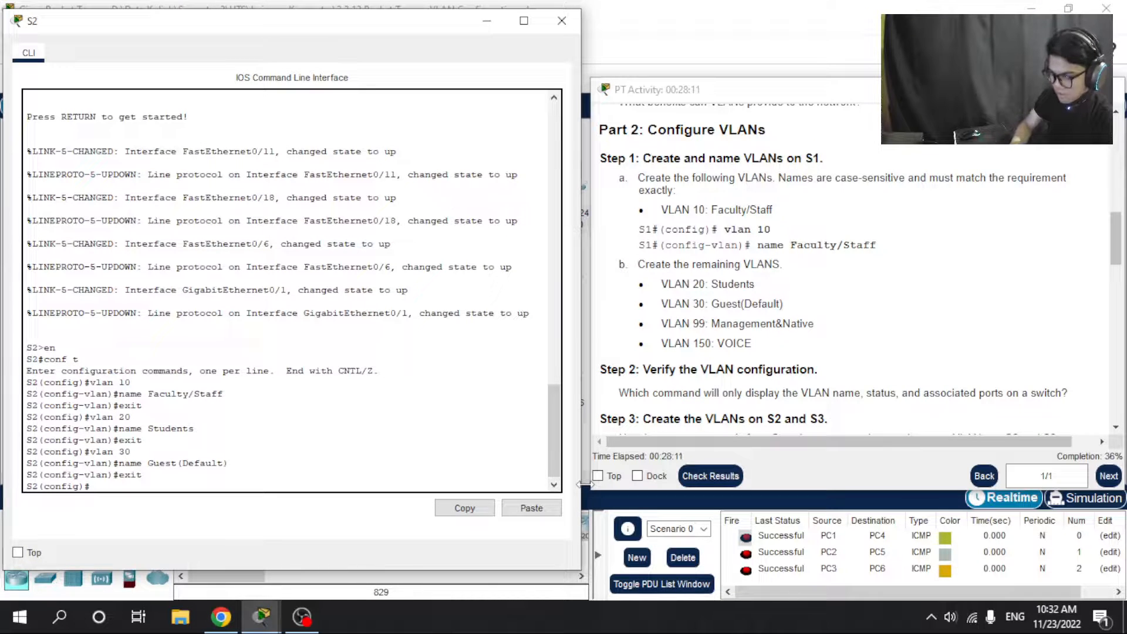
# Create VLAN 99 on S2 with the name Management&Native and exit VLAN configuration mode.
pyautogui.write('vlan ')
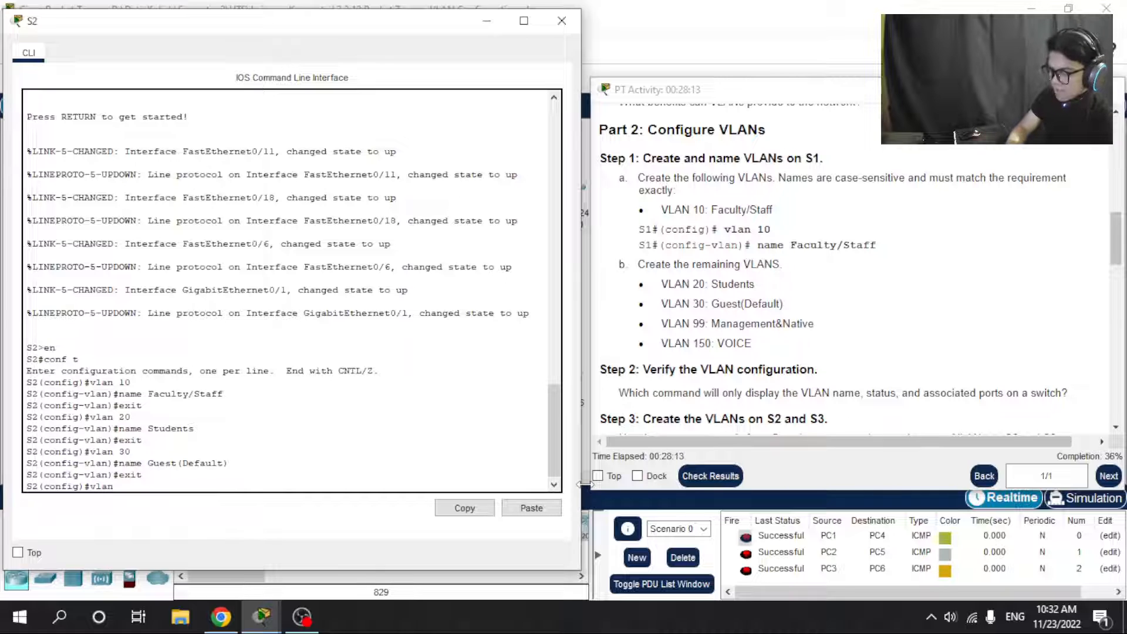
pyautogui.write('99')
pyautogui.press('Return')
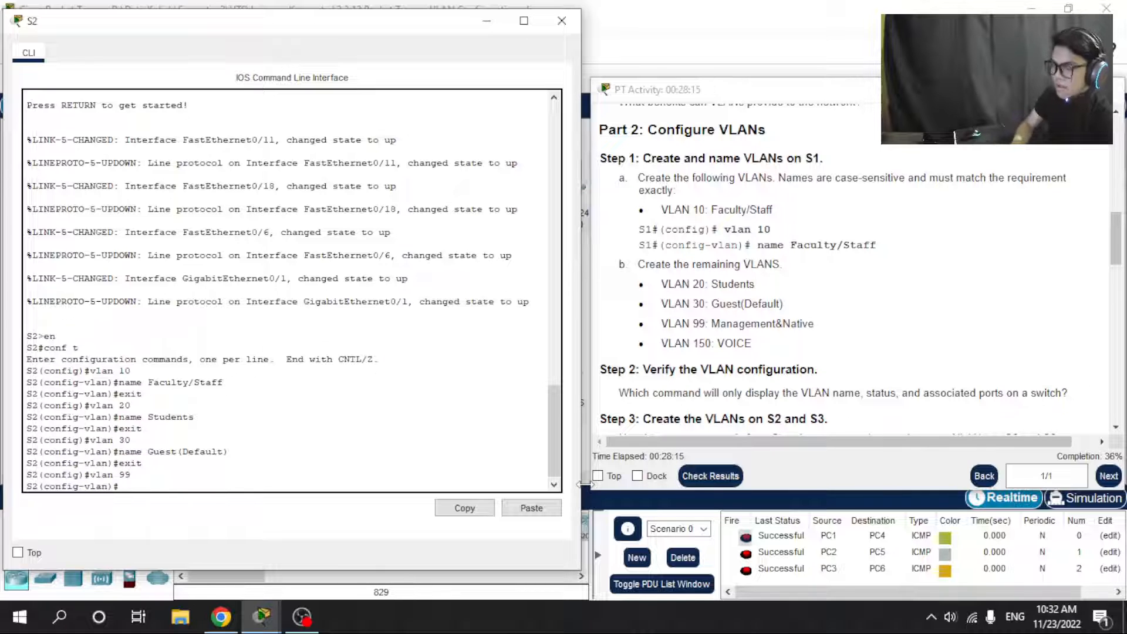
pyautogui.write('name M')
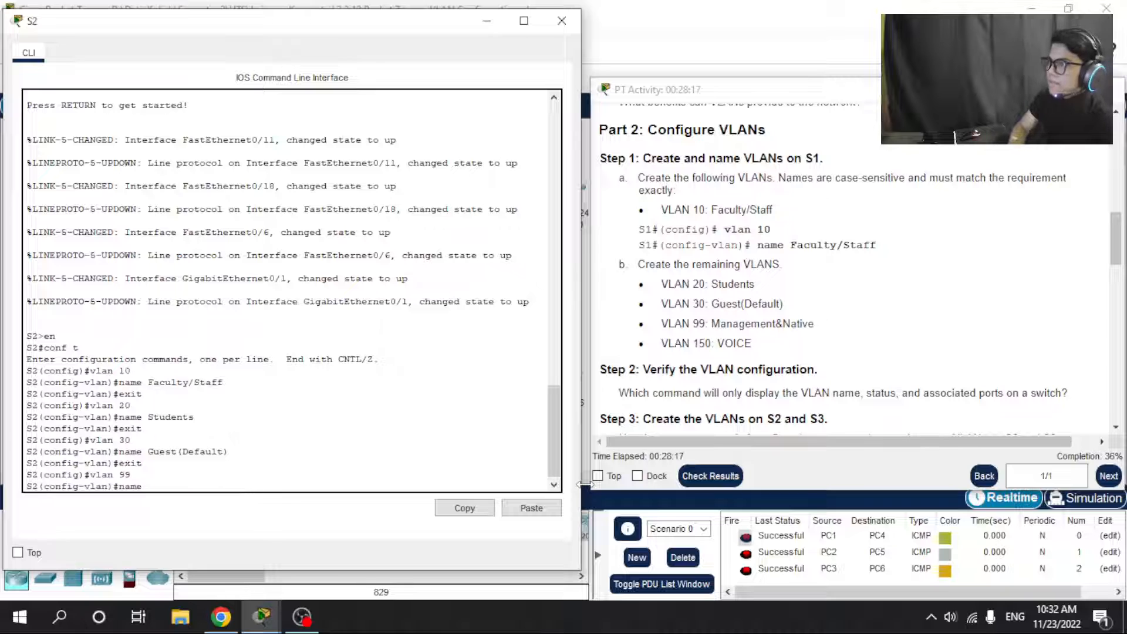
pyautogui.write('anagemnet')
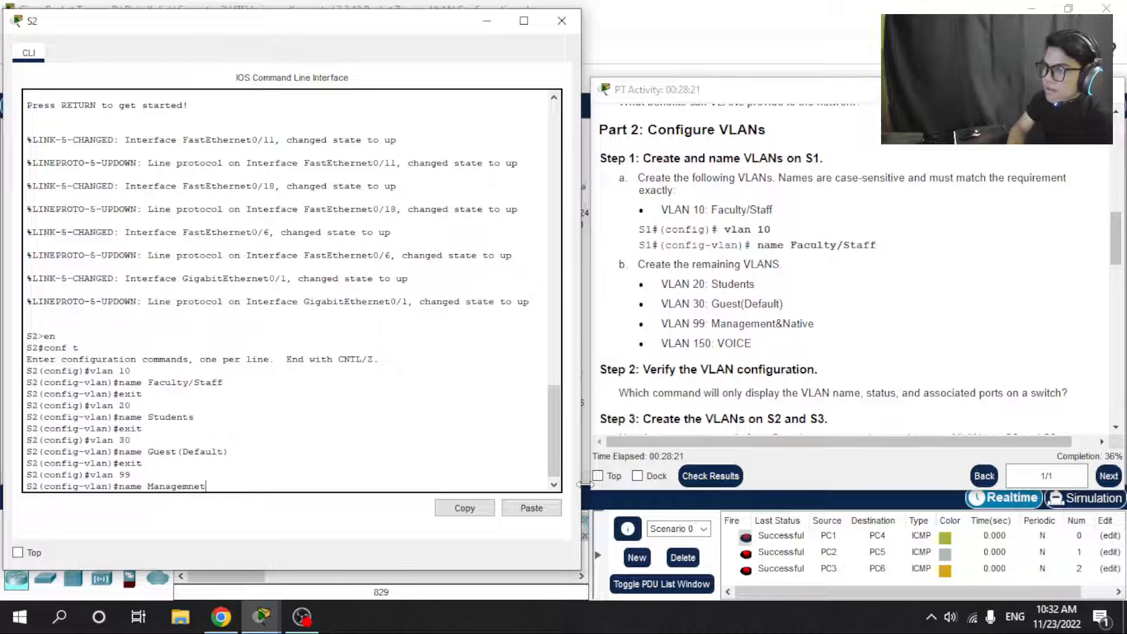
pyautogui.press('BackSpace')
pyautogui.press('BackSpace')
pyautogui.press('BackSpace')
pyautogui.write('en')
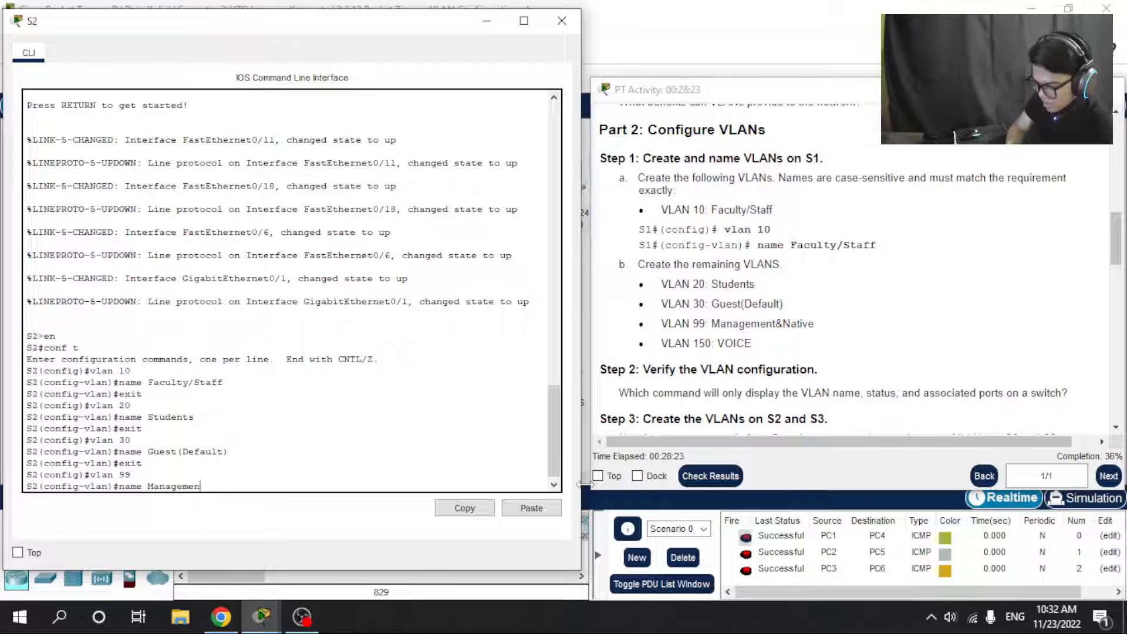
pyautogui.write('t&')
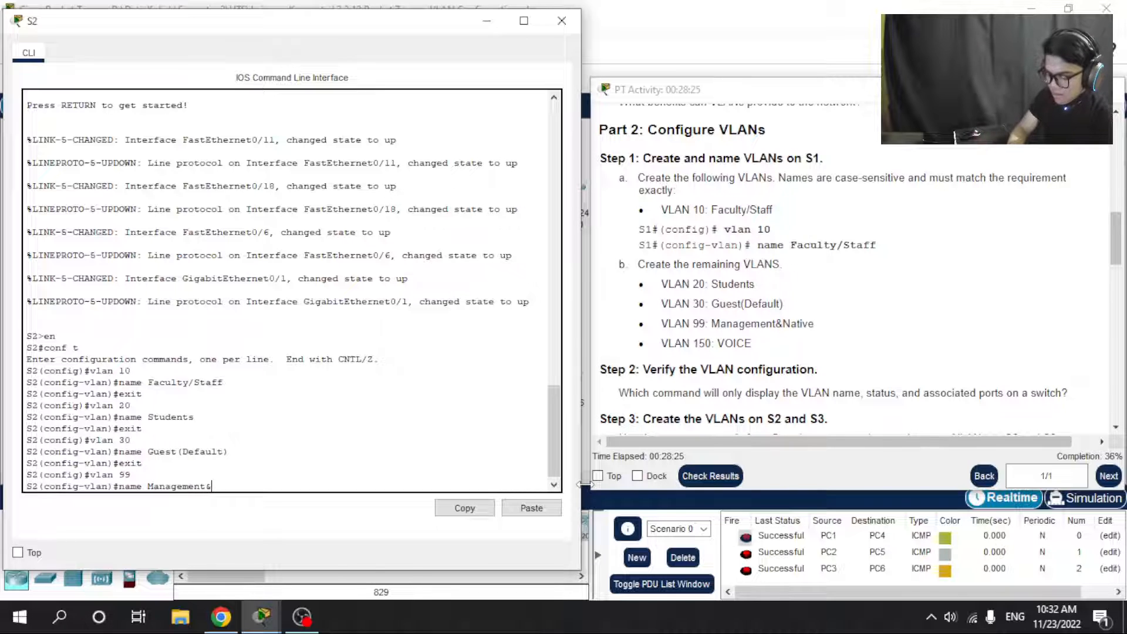
pyautogui.write('Native')
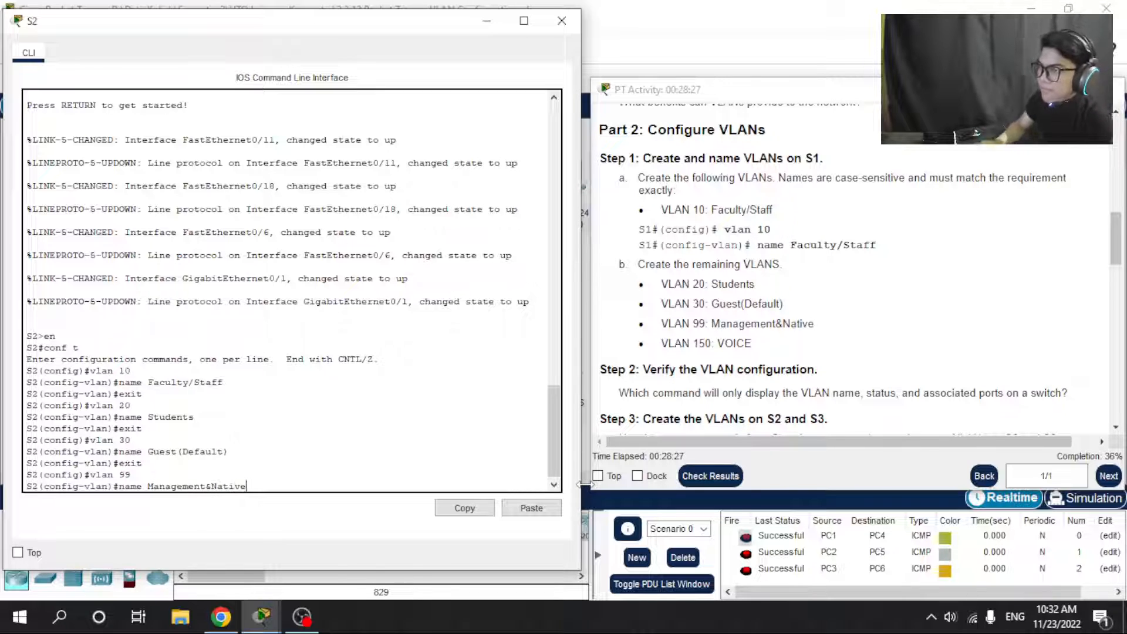
pyautogui.press('Return')
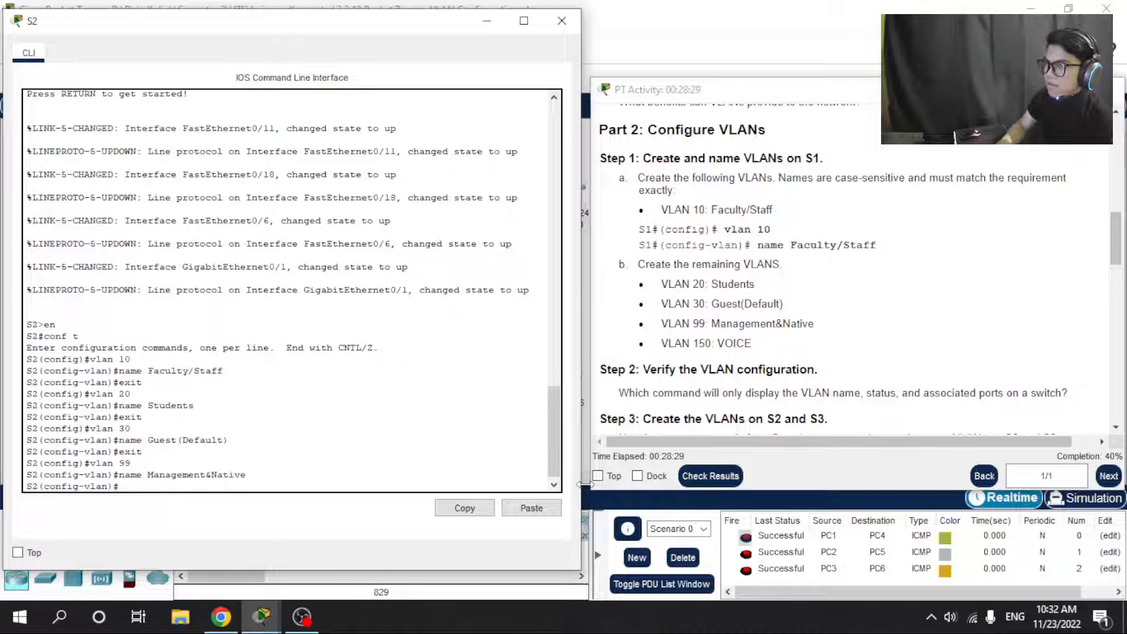
pyautogui.write('e')
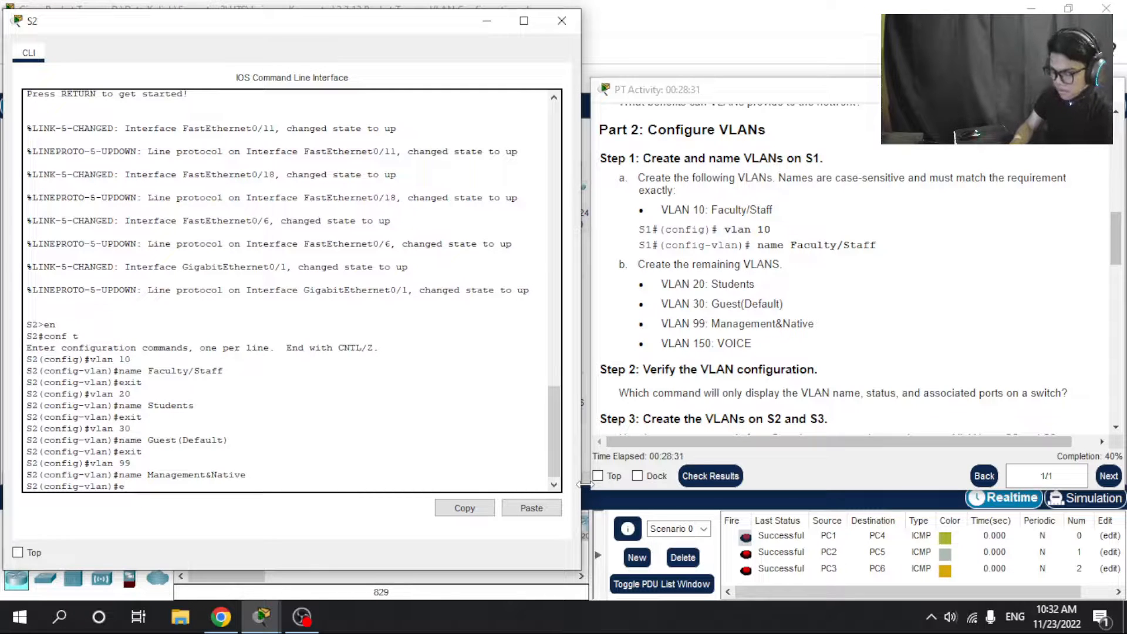
pyautogui.write('xit')
pyautogui.press('Return')
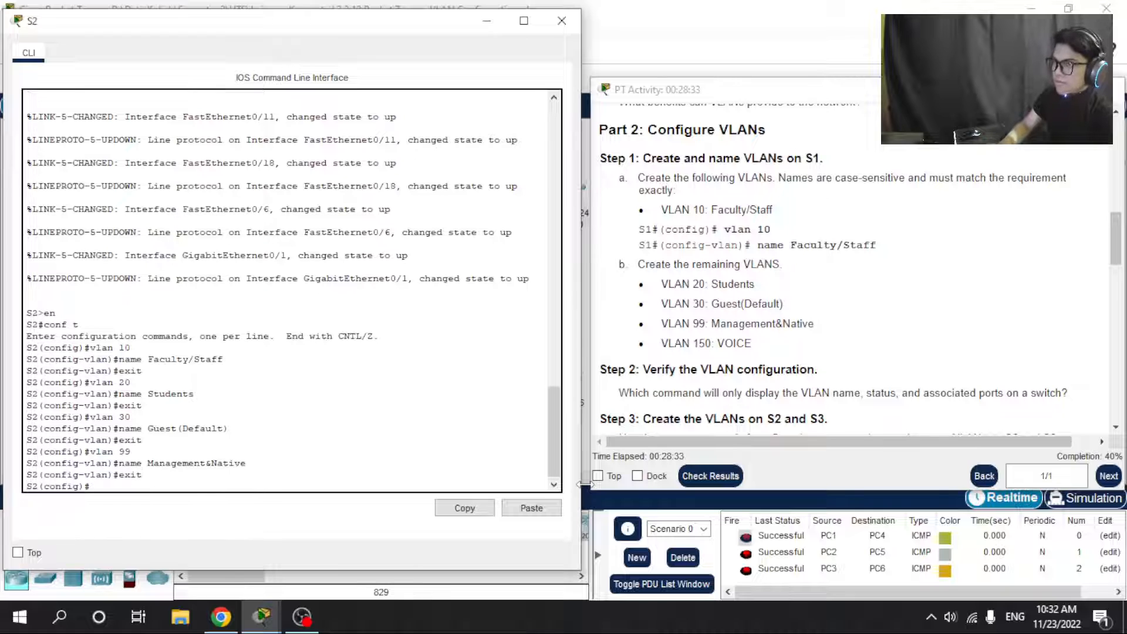
# Create VLAN 150 on S2 with the name VOICE and exit VLAN configuration mode.
pyautogui.write('vlan ')
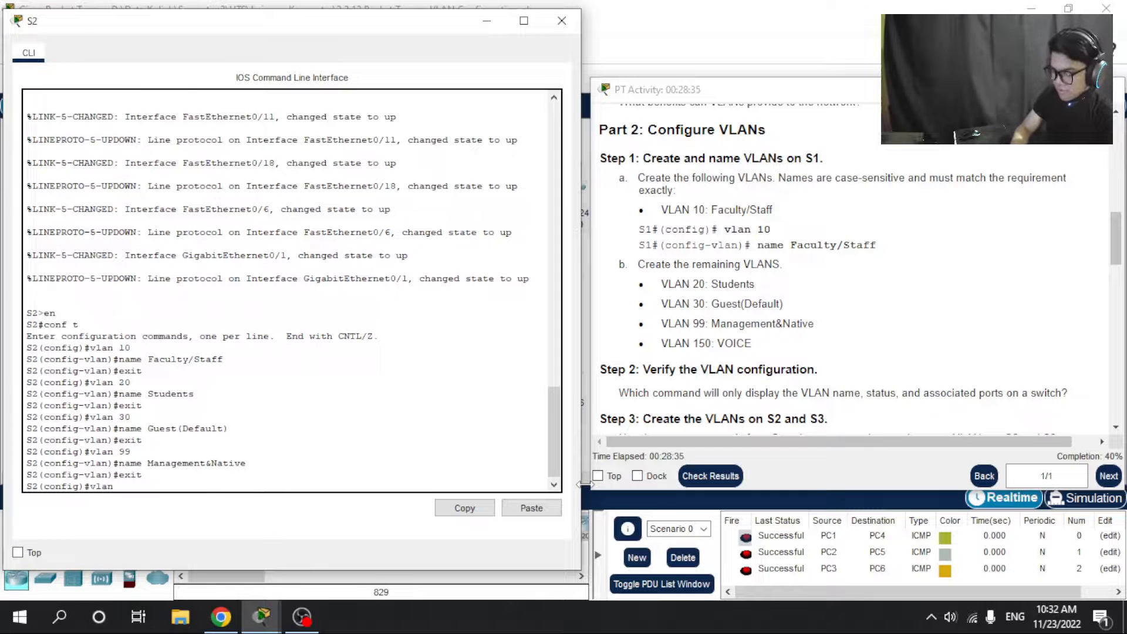
pyautogui.write('150')
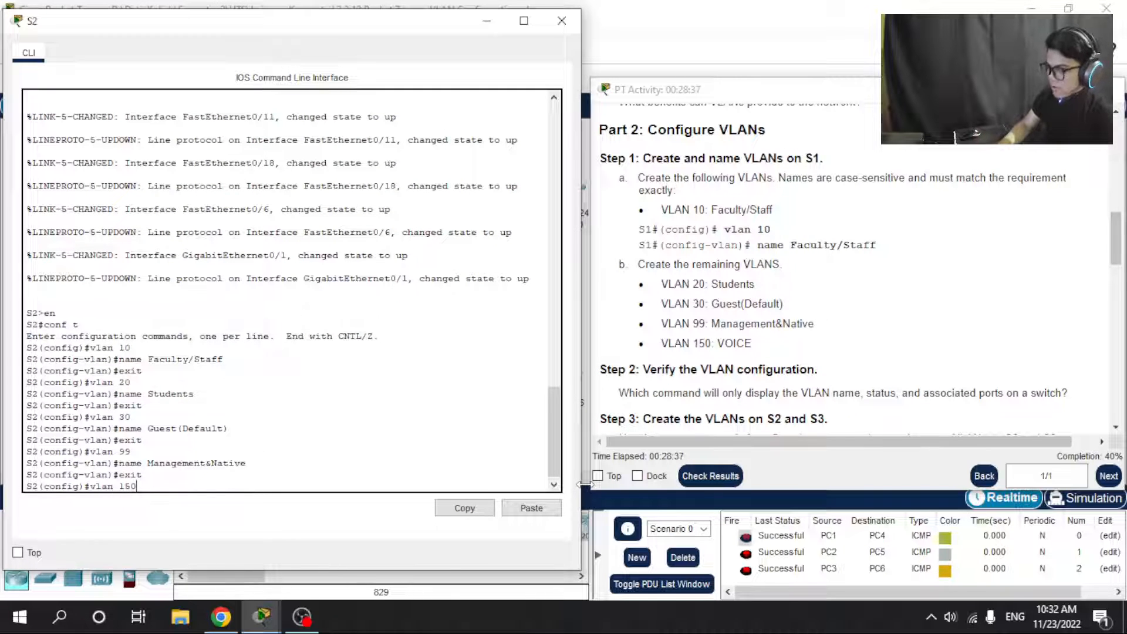
pyautogui.press('Return')
pyautogui.write('nam')
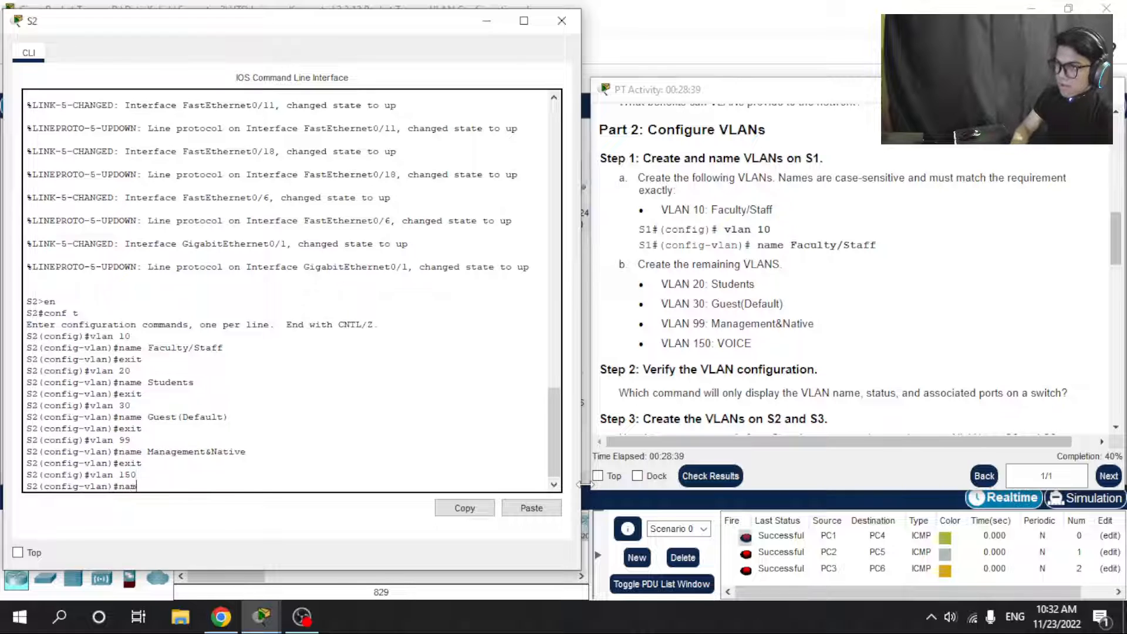
pyautogui.write('e VOICE')
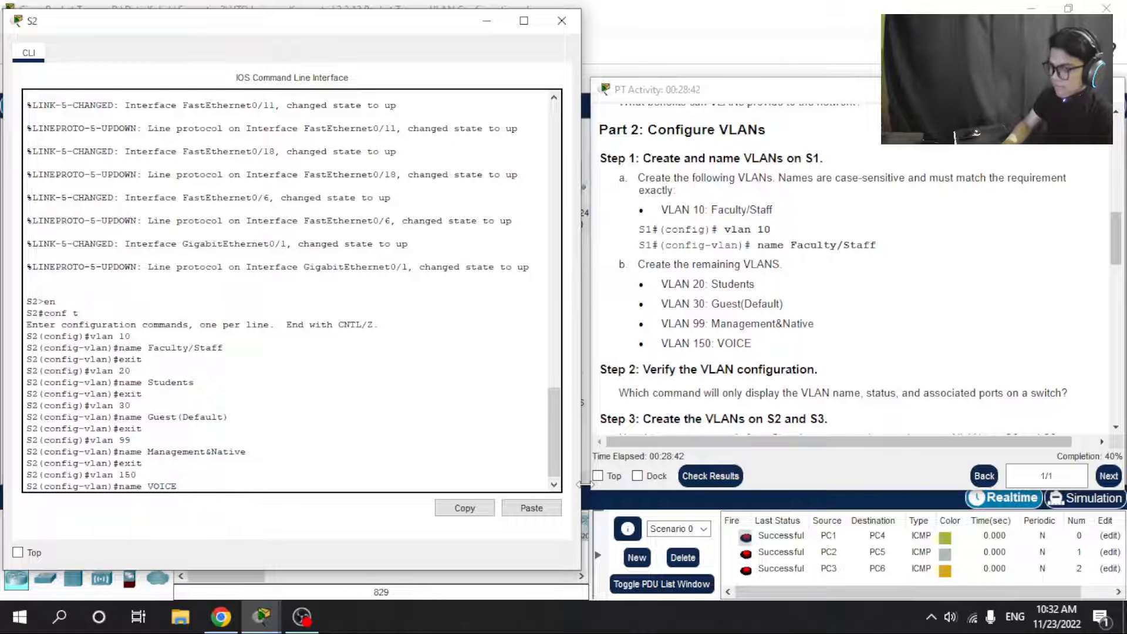
pyautogui.press('Return')
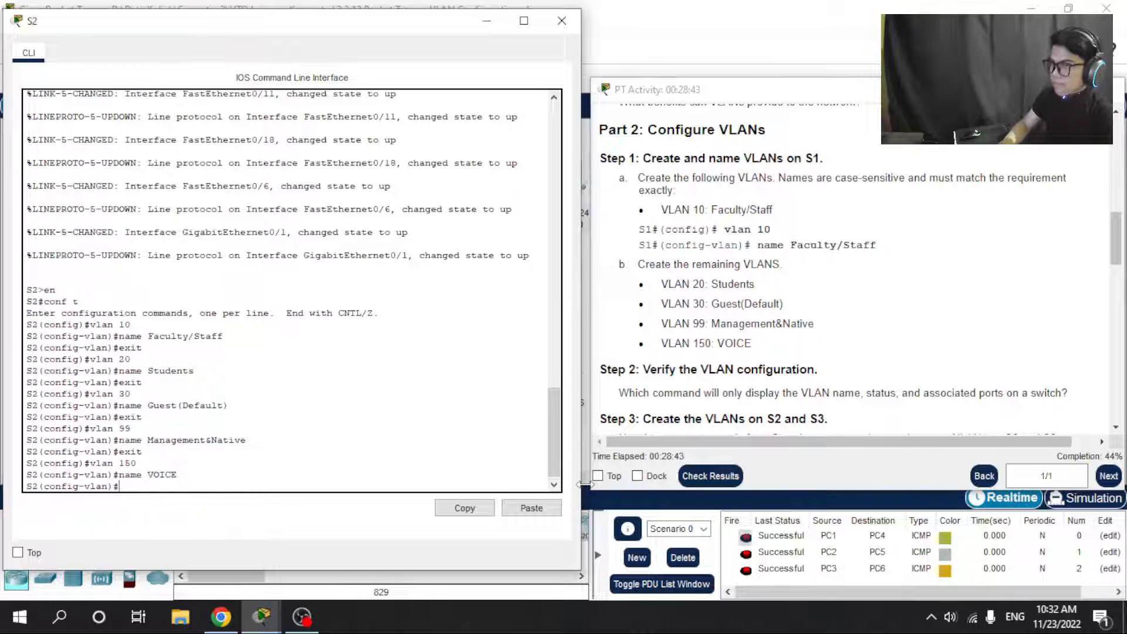
pyautogui.write('ex')
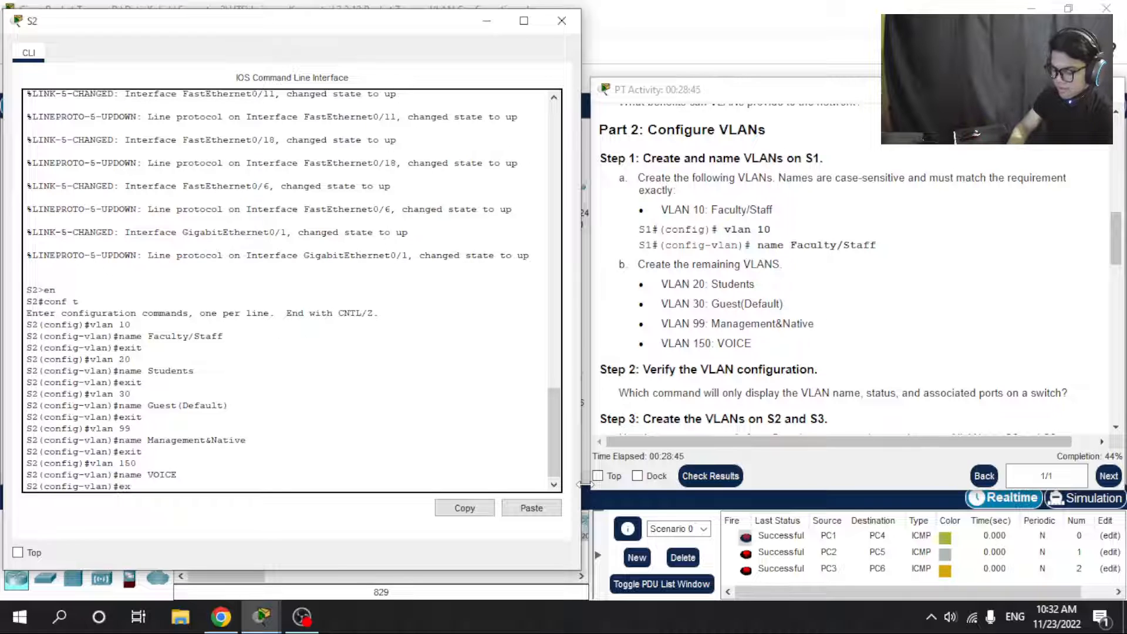
pyautogui.write('it')
pyautogui.press('Return')
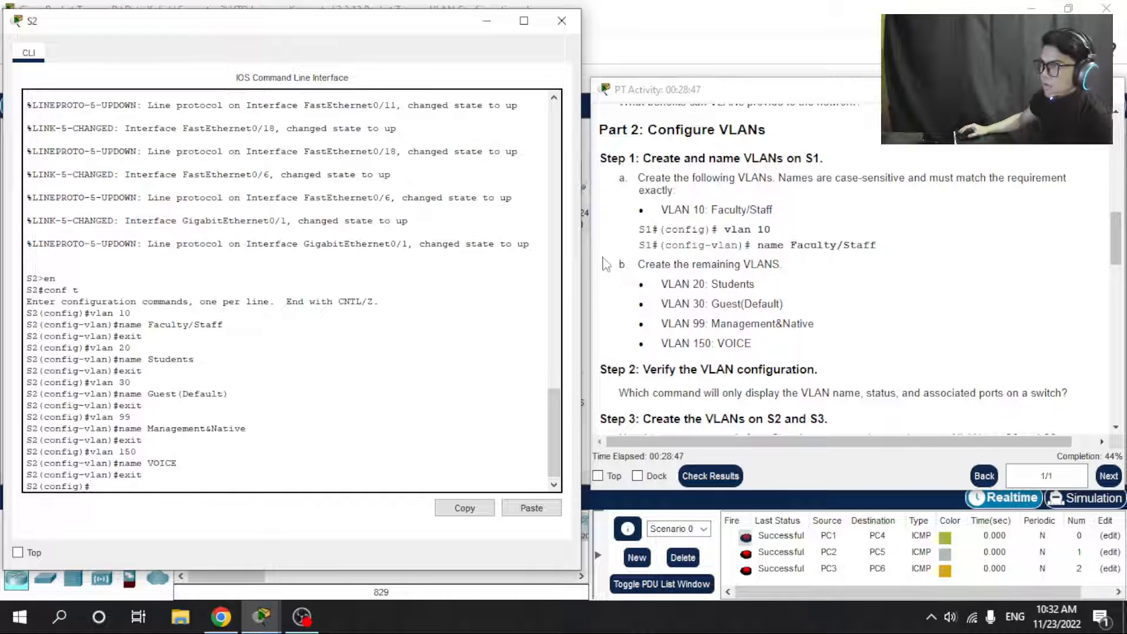
# Close the S2 window and open the command line of switch S3 beside the activity instructions.
pyautogui.click(561, 22)
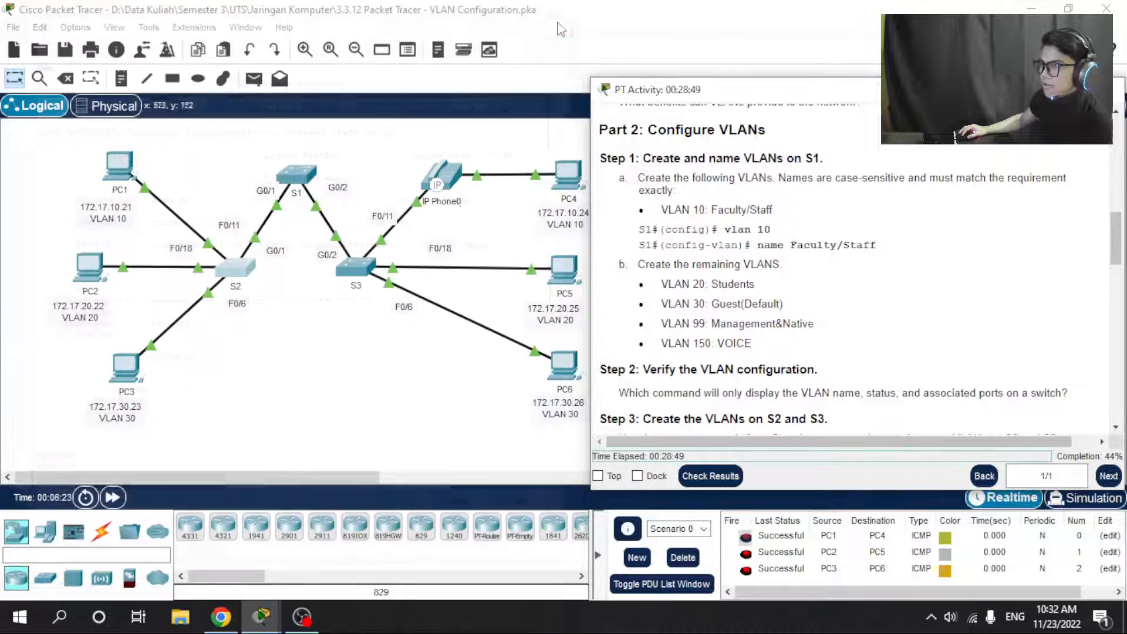
pyautogui.click(355, 269)
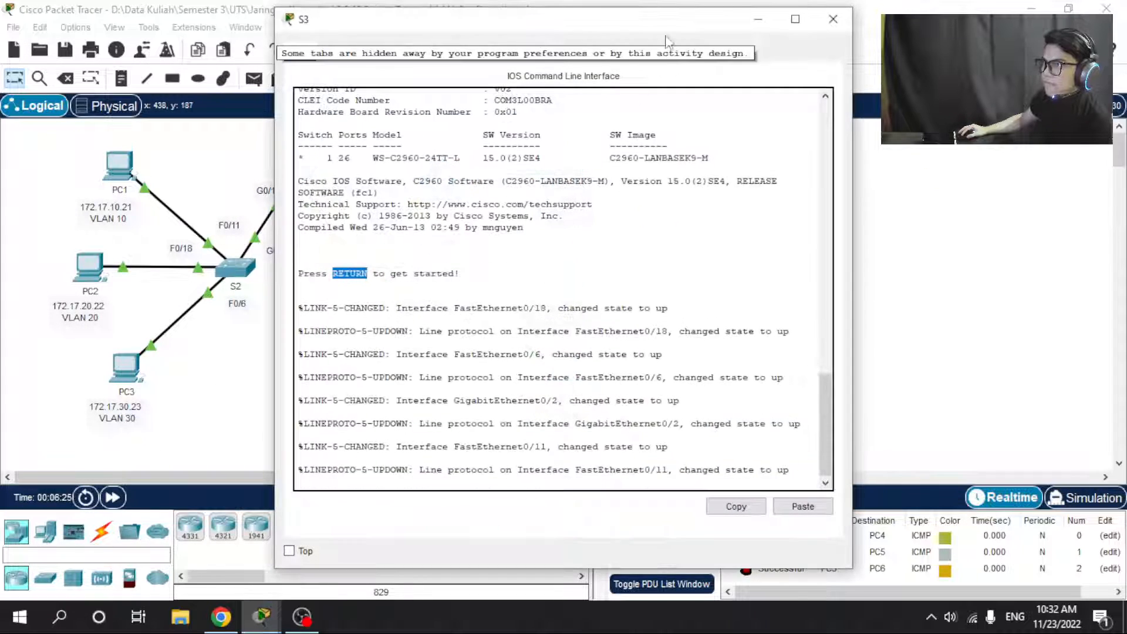
pyautogui.moveTo(549, 25); pyautogui.dragTo(274, 35)
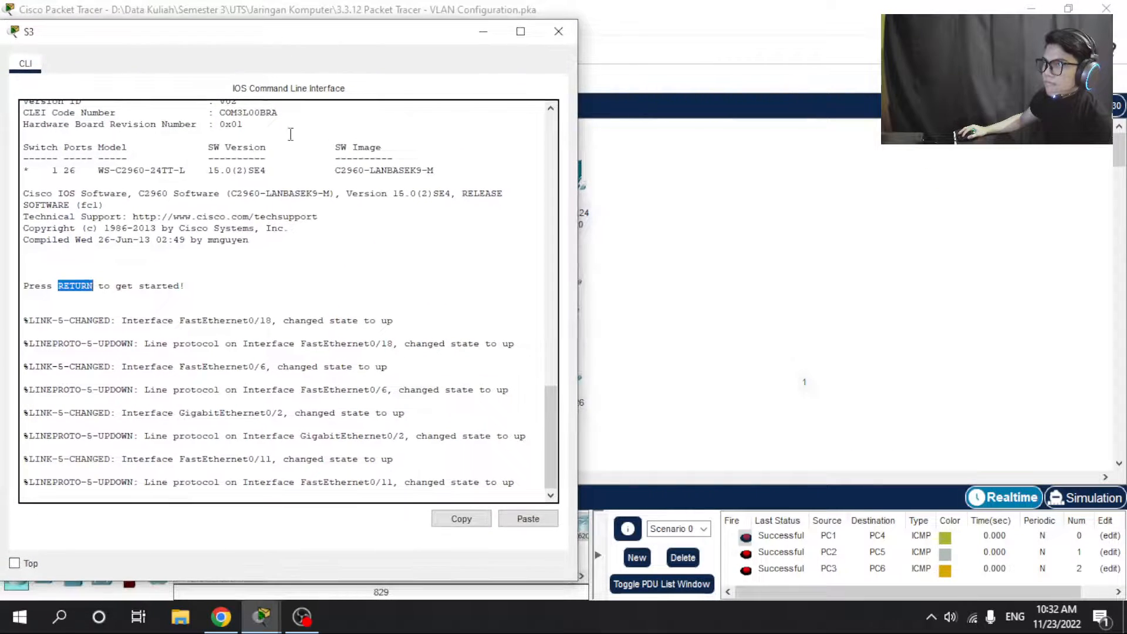
pyautogui.click(262, 615)
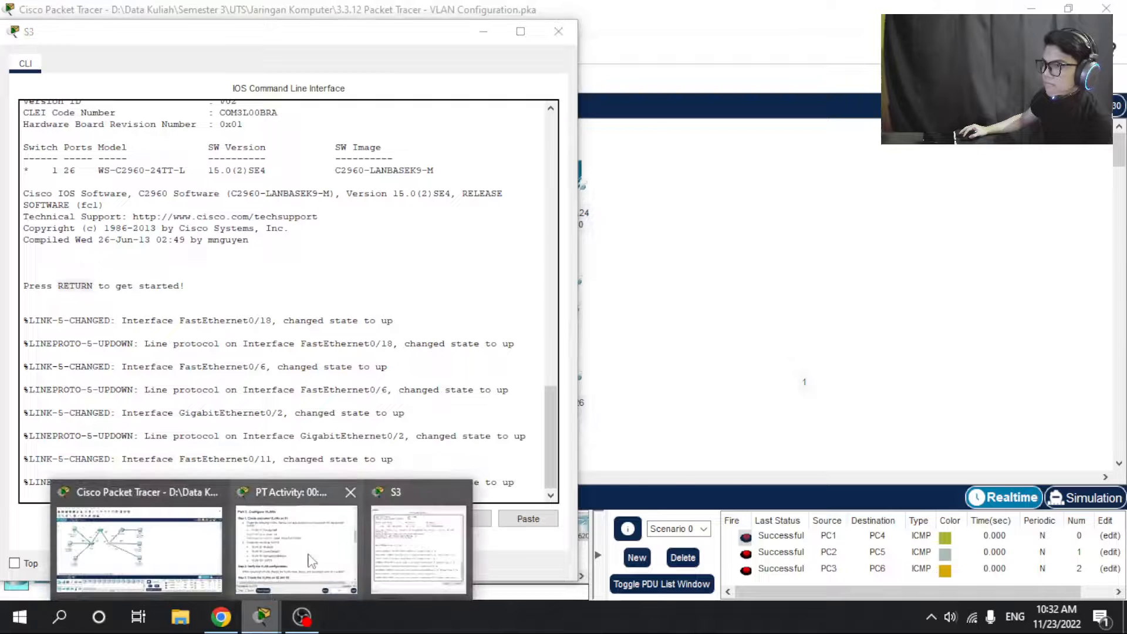
pyautogui.click(271, 578)
# Start the S3 console session, enter privileged mode with en and global configuration mode with conf t.
pyautogui.click(529, 485)
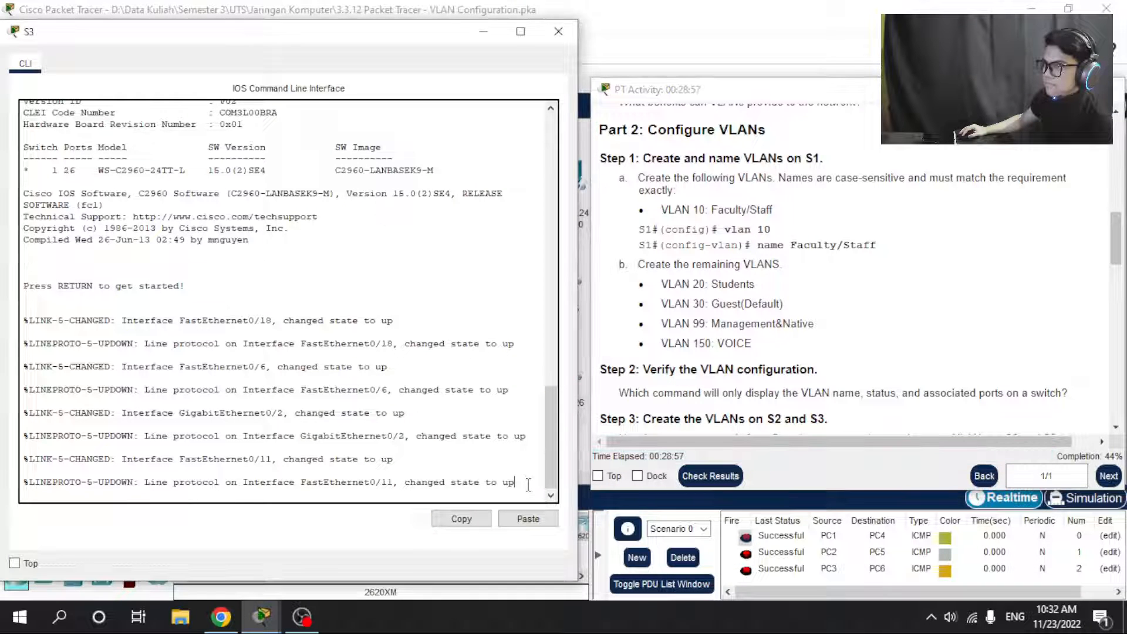
pyautogui.press('Return')
pyautogui.write('en')
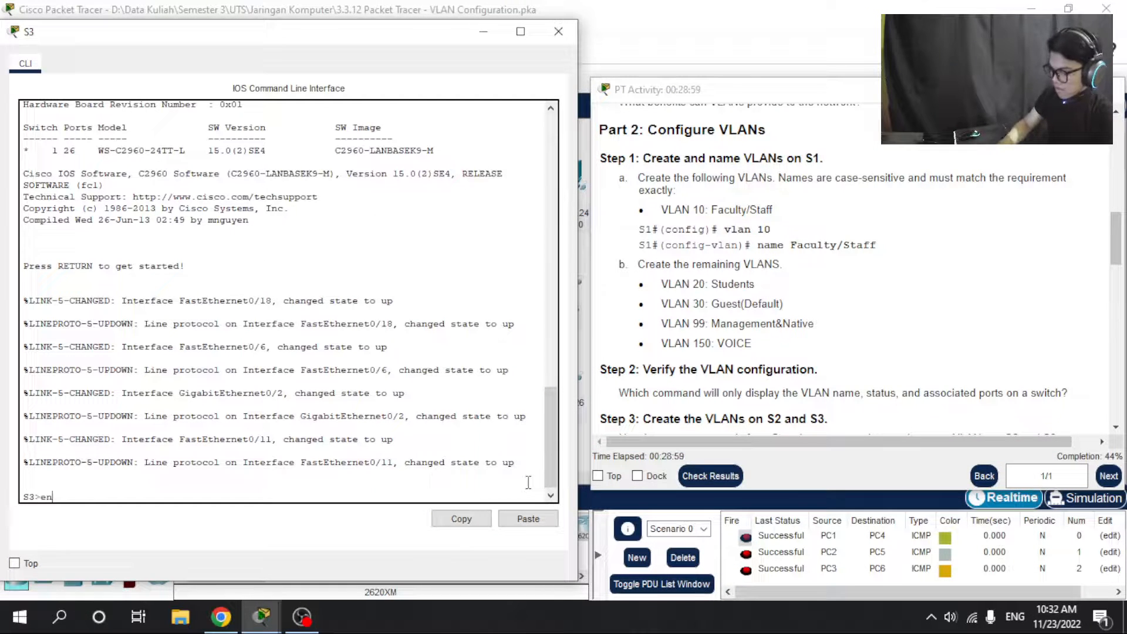
pyautogui.press('Return')
pyautogui.write('conf t')
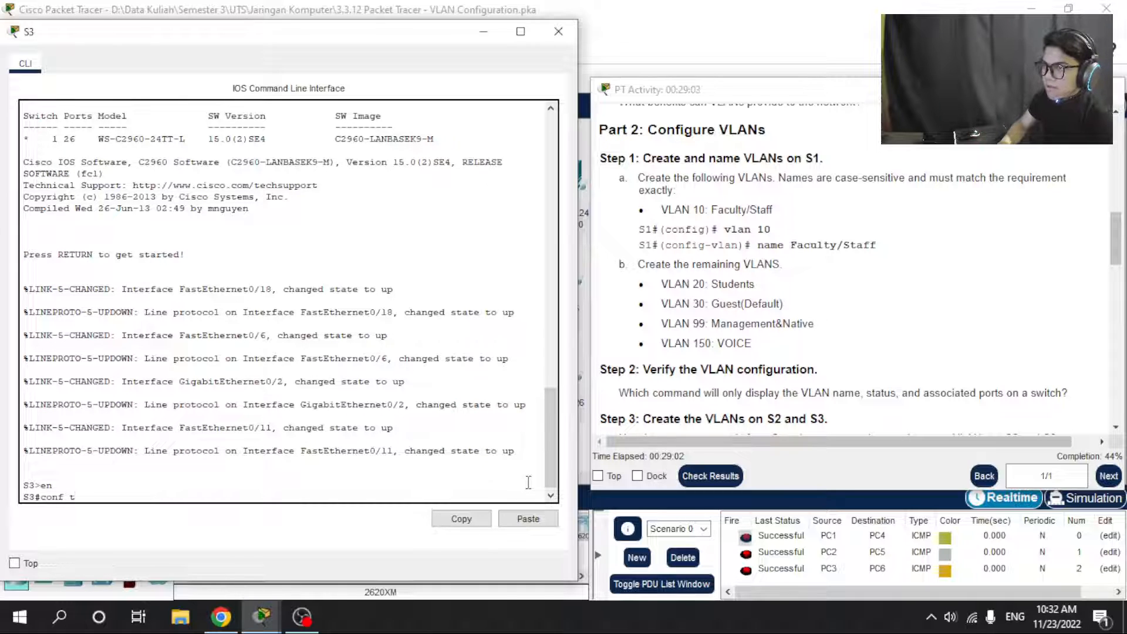
pyautogui.press('Return')
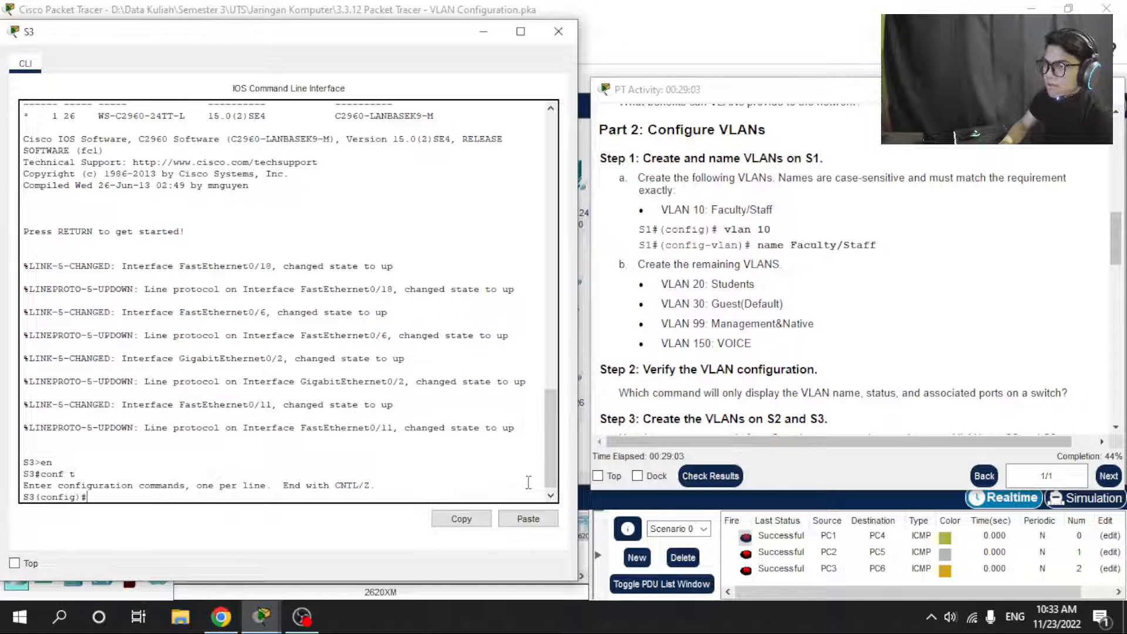
# Create VLAN 10 on S3 with the name Faculty/Staff and exit VLAN configuration mode.
pyautogui.write('vlan 10')
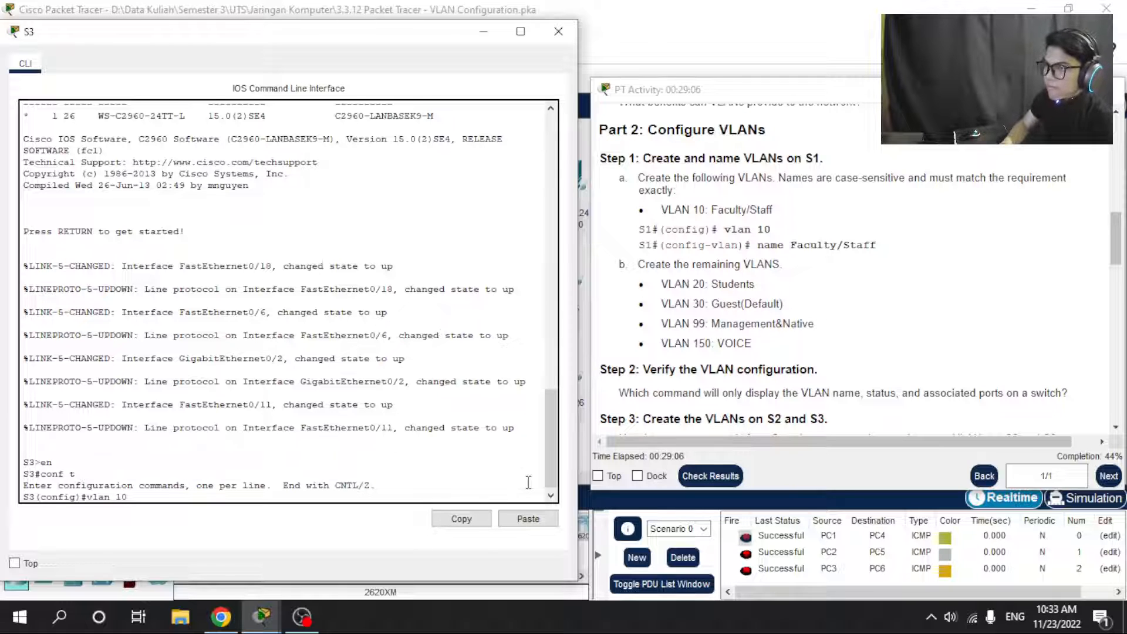
pyautogui.press('Return')
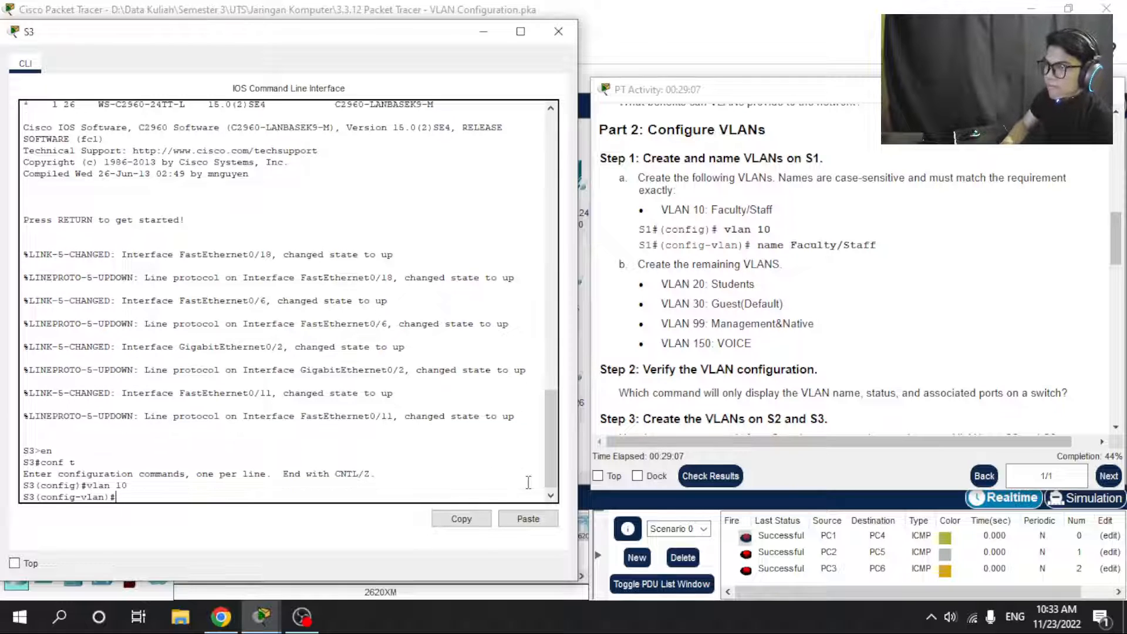
pyautogui.write('name Facul')
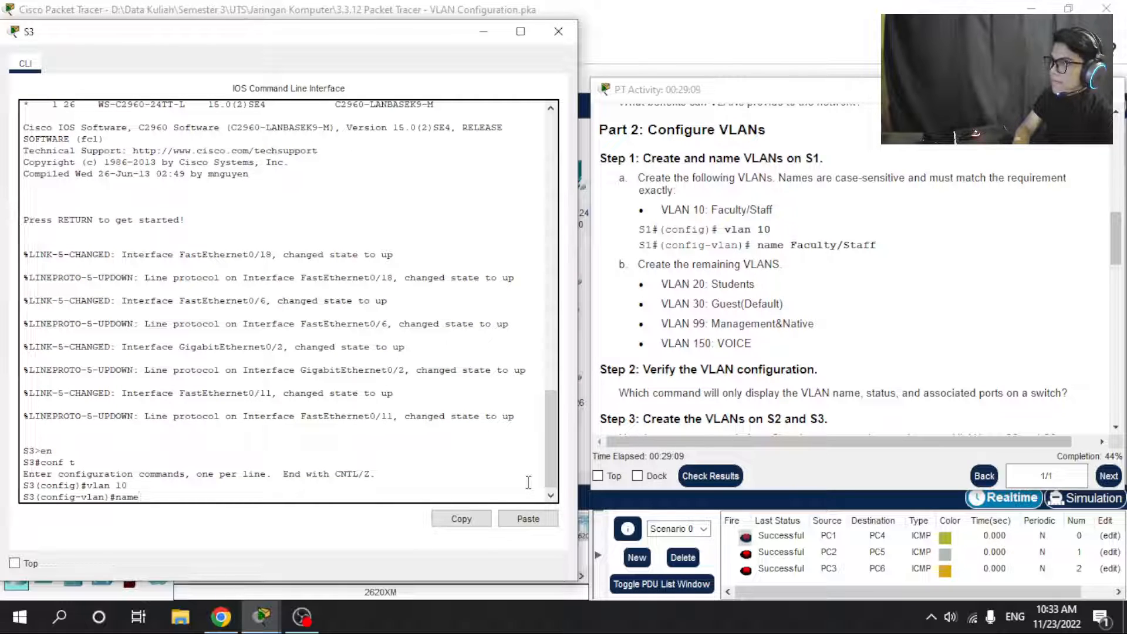
pyautogui.write('ty/Staff')
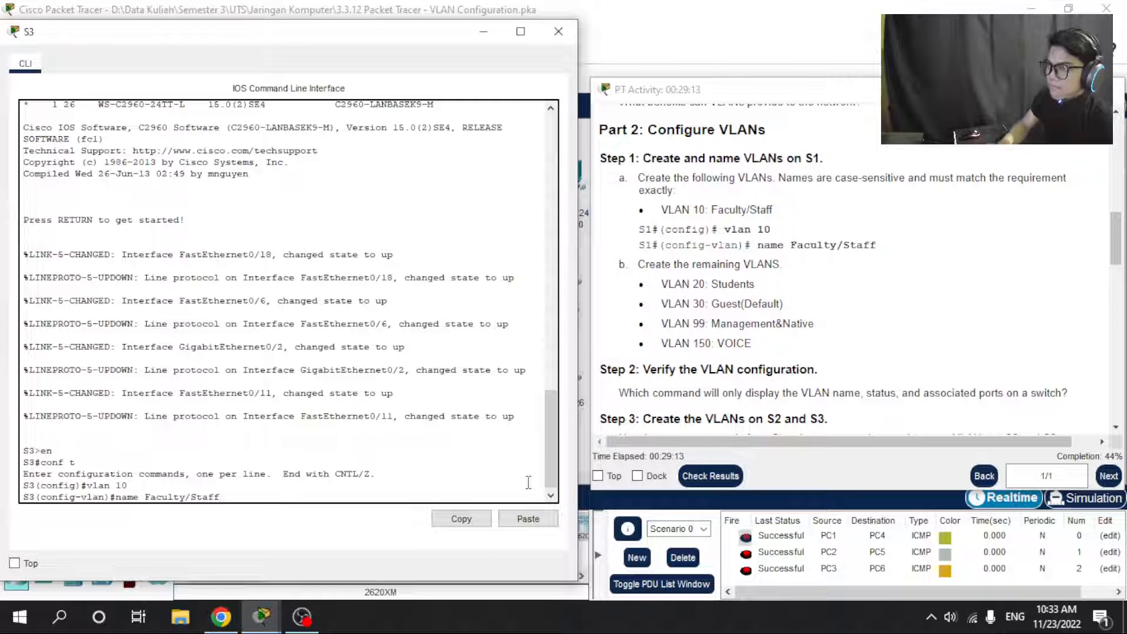
pyautogui.press('Return')
pyautogui.write('e')
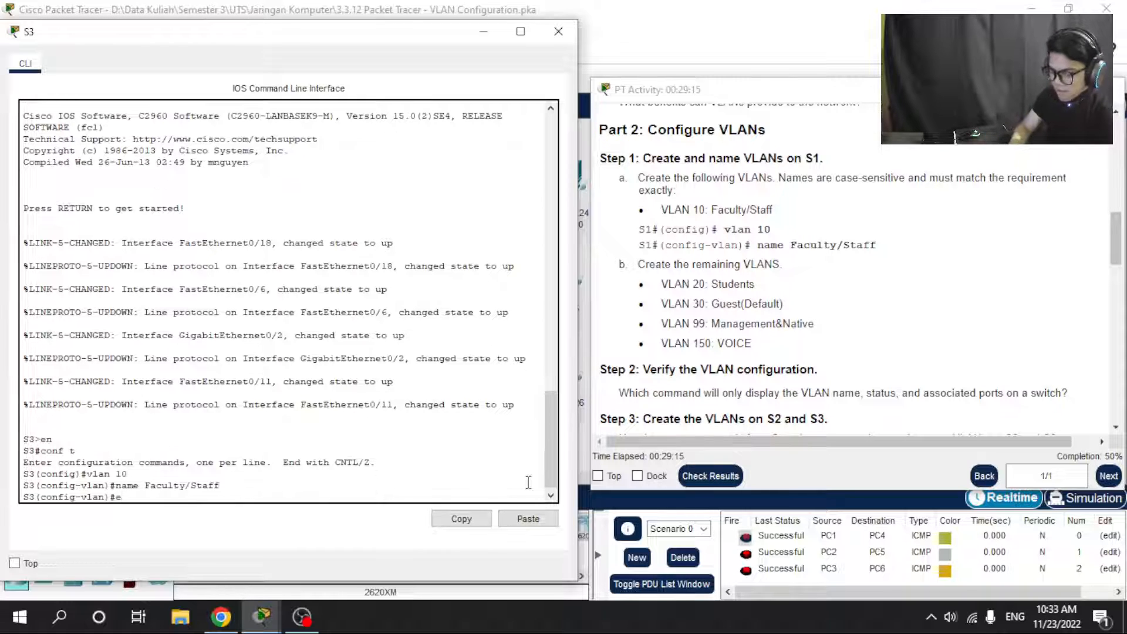
pyautogui.write('xit')
pyautogui.press('Return')
# Create VLAN 20 on S3 with the name Students and exit VLAN configuration mode.
pyautogui.write('vlan 20')
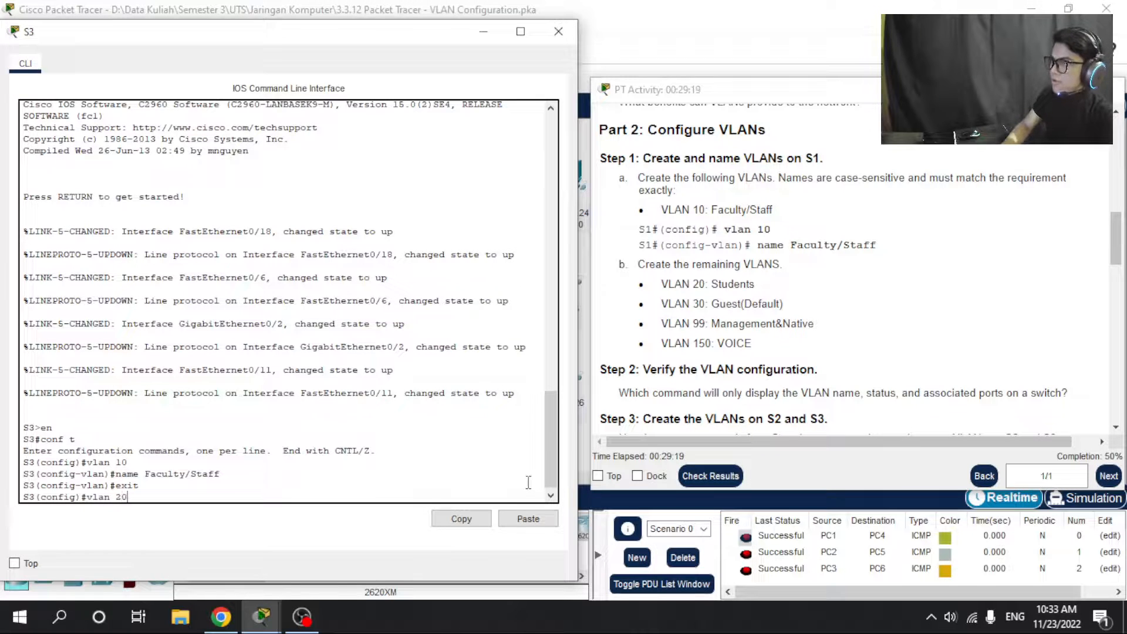
pyautogui.press('Return')
pyautogui.write('name ')
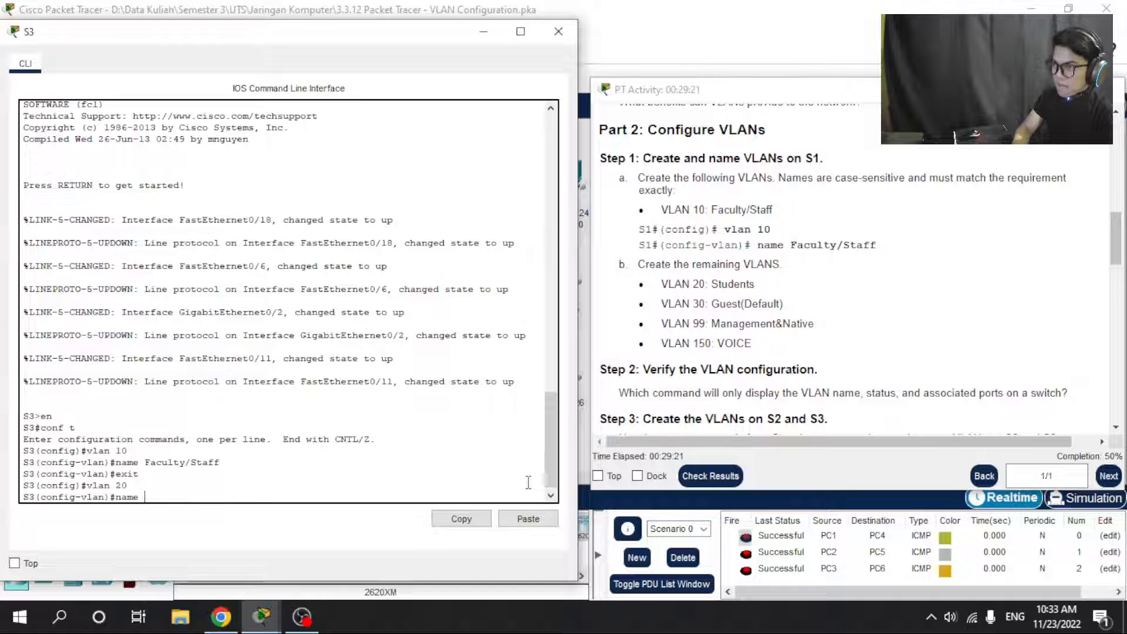
pyautogui.write('Students')
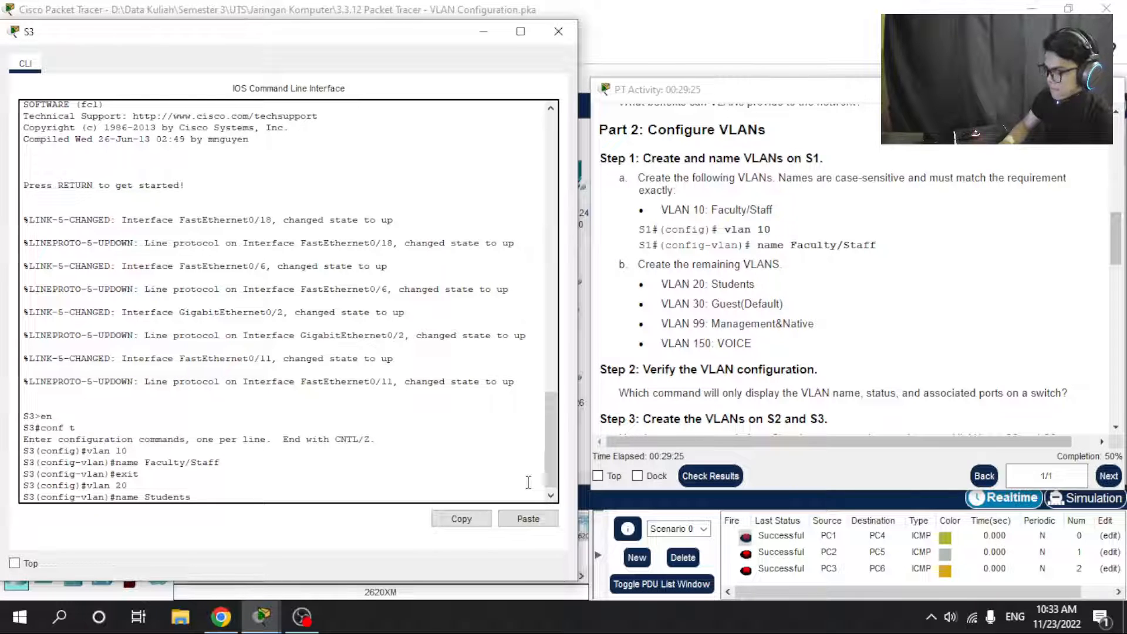
pyautogui.press('Return')
pyautogui.write('exit')
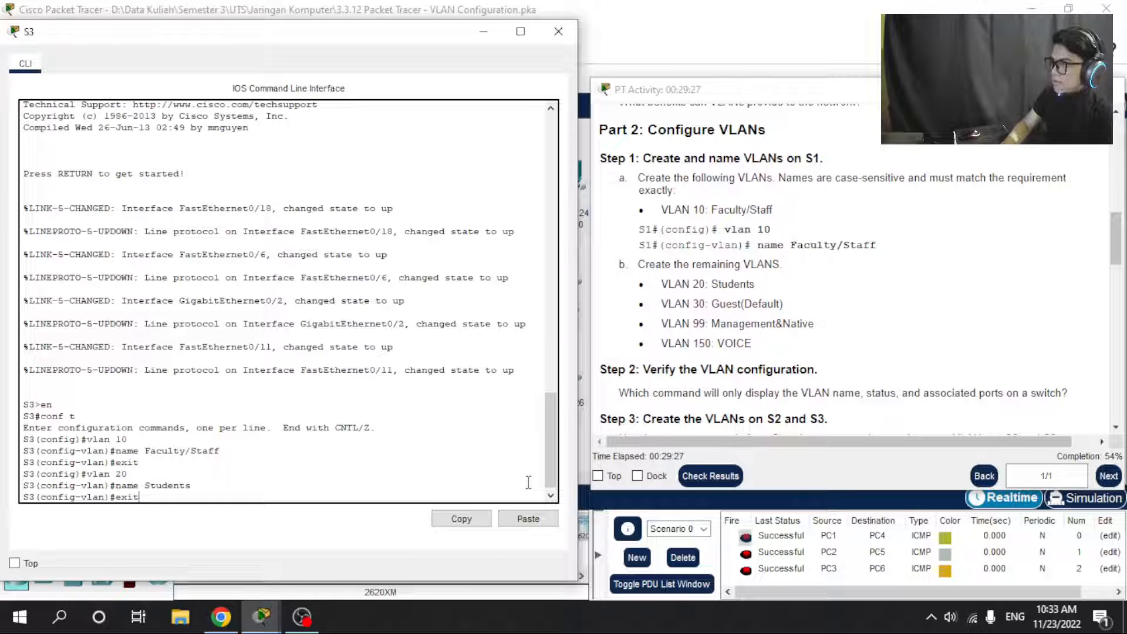
pyautogui.press('Return')
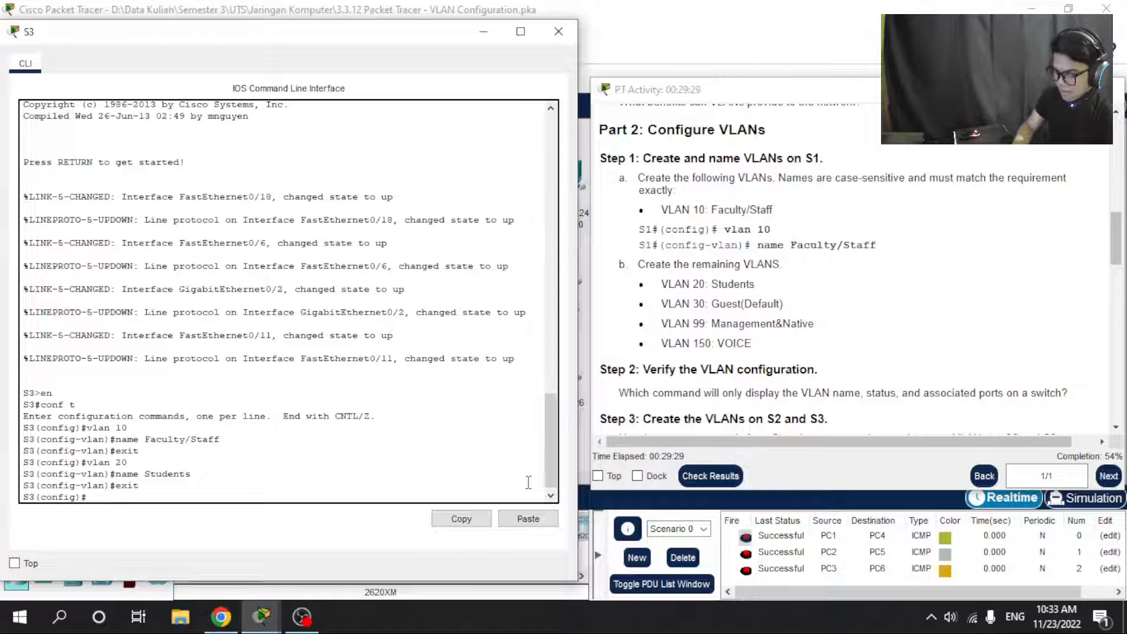
# Create VLAN 30 on S3 with the name Guest(Default) and exit VLAN configuration mode.
pyautogui.write('vlan')
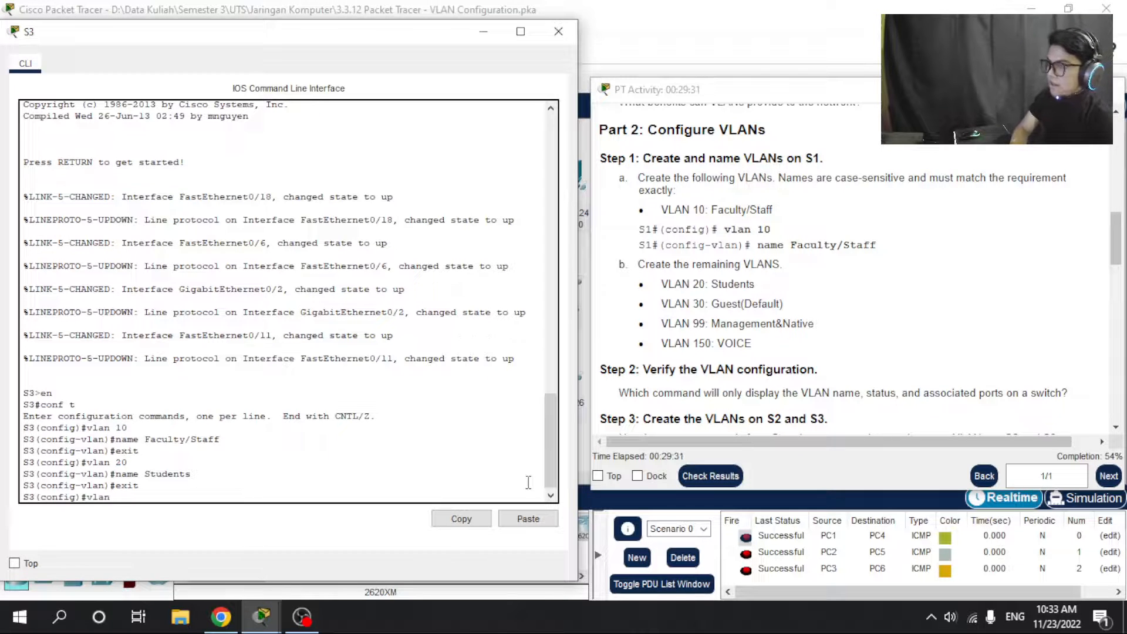
pyautogui.write(' 30')
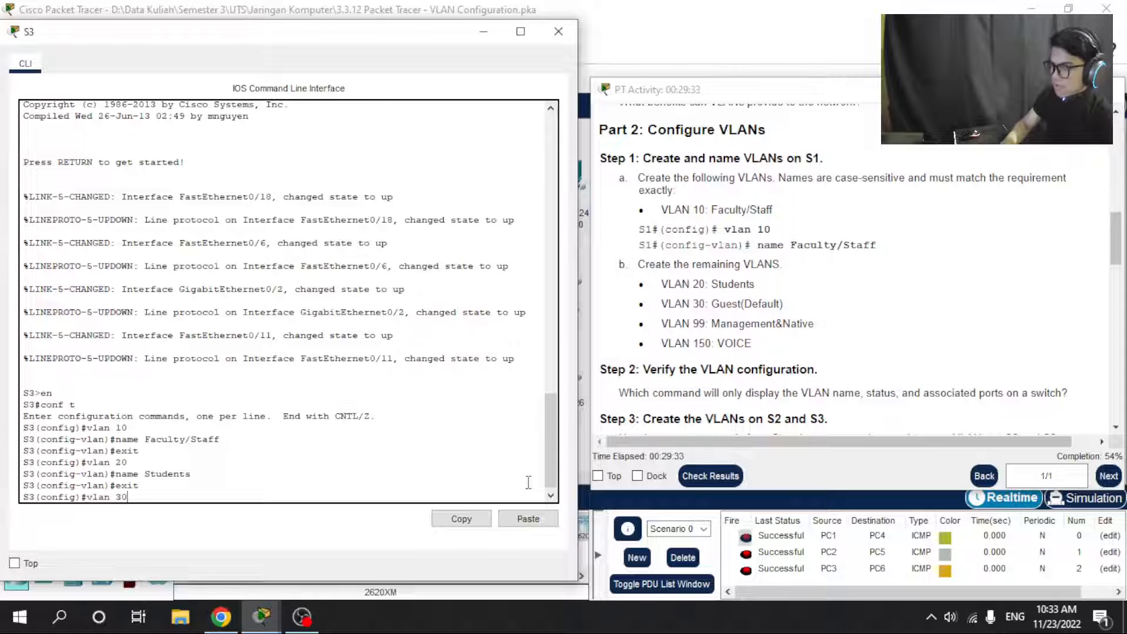
pyautogui.press('Return')
pyautogui.write('name ')
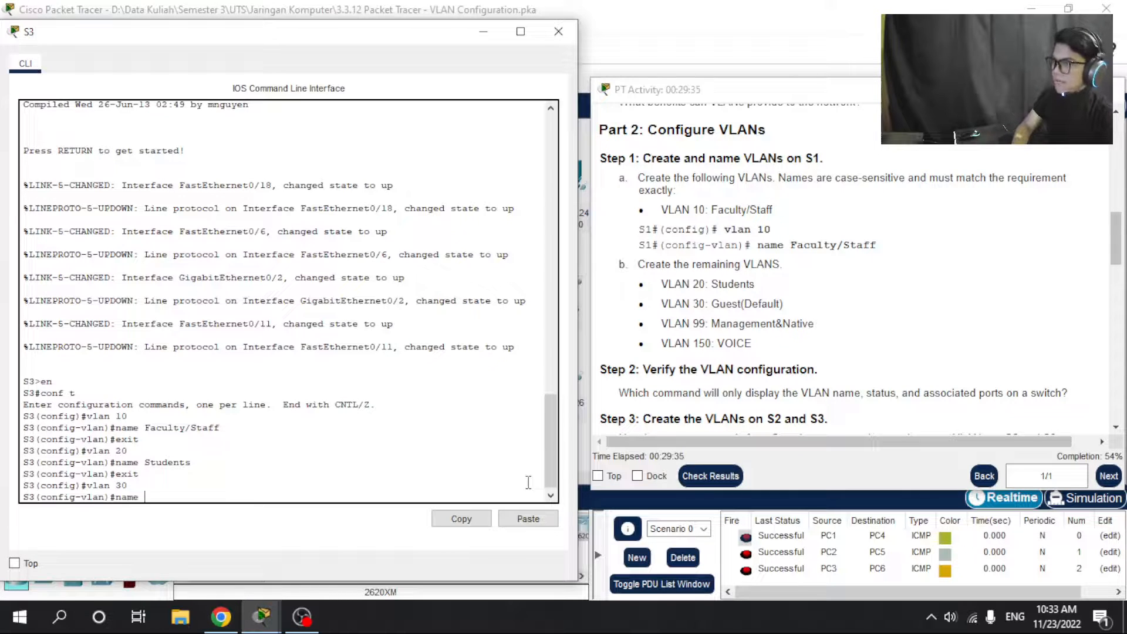
pyautogui.write('Guest')
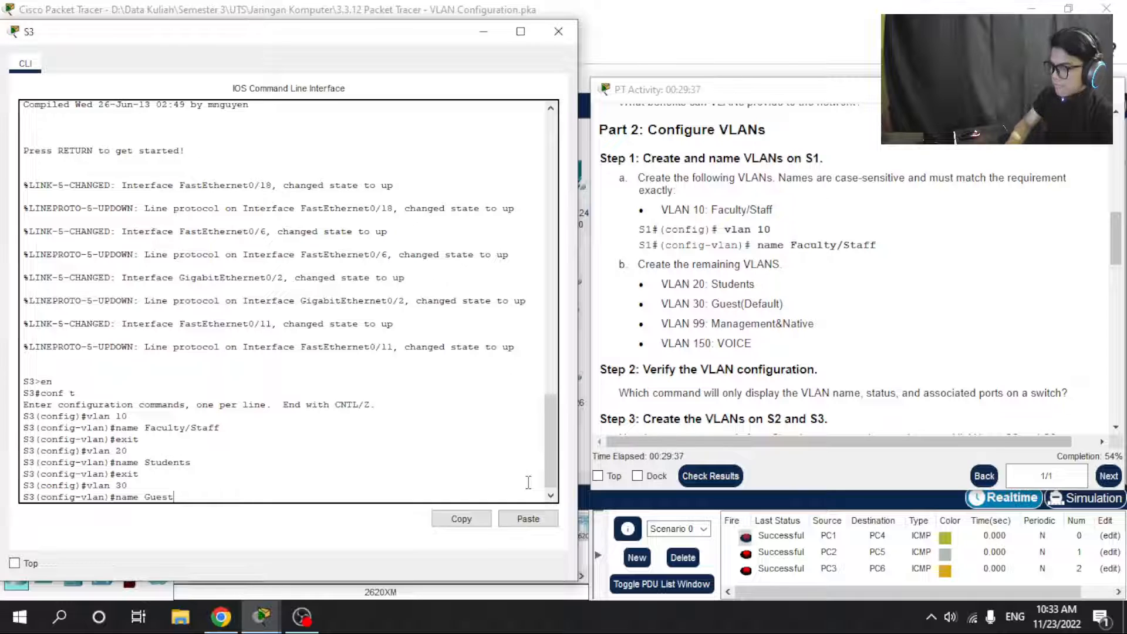
pyautogui.write('(Defaul')
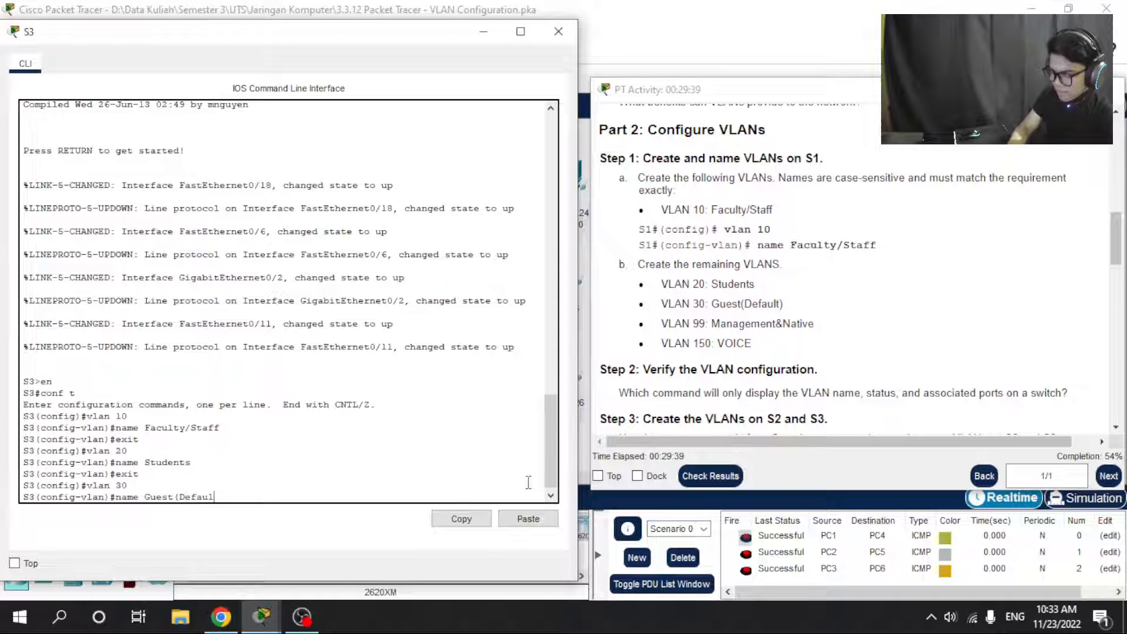
pyautogui.write('t)')
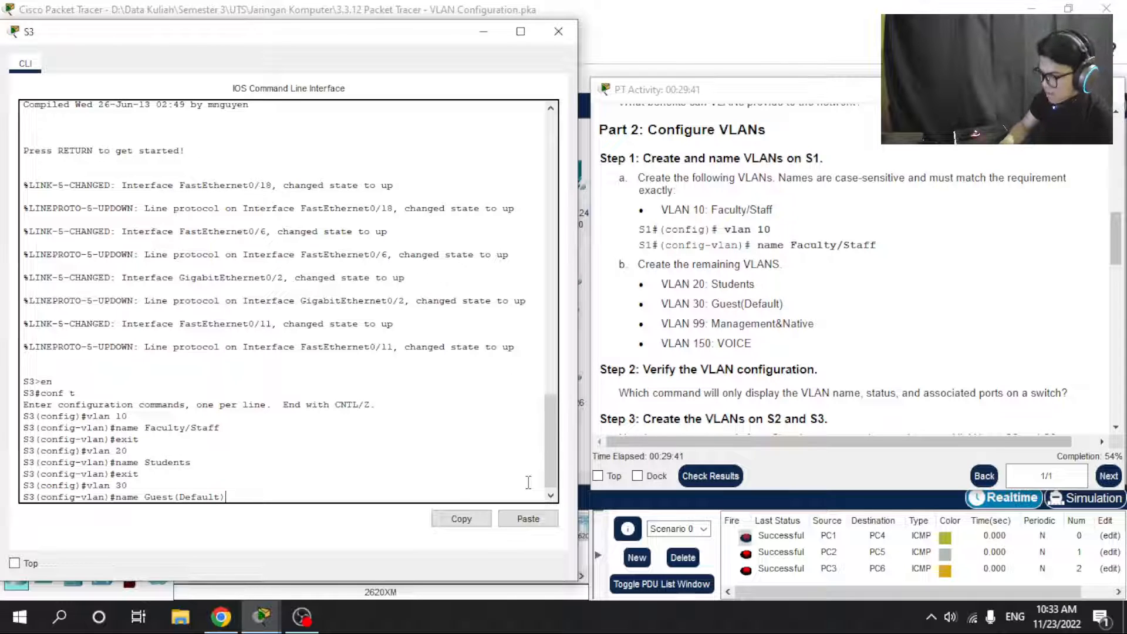
pyautogui.press('Return')
pyautogui.write('exit')
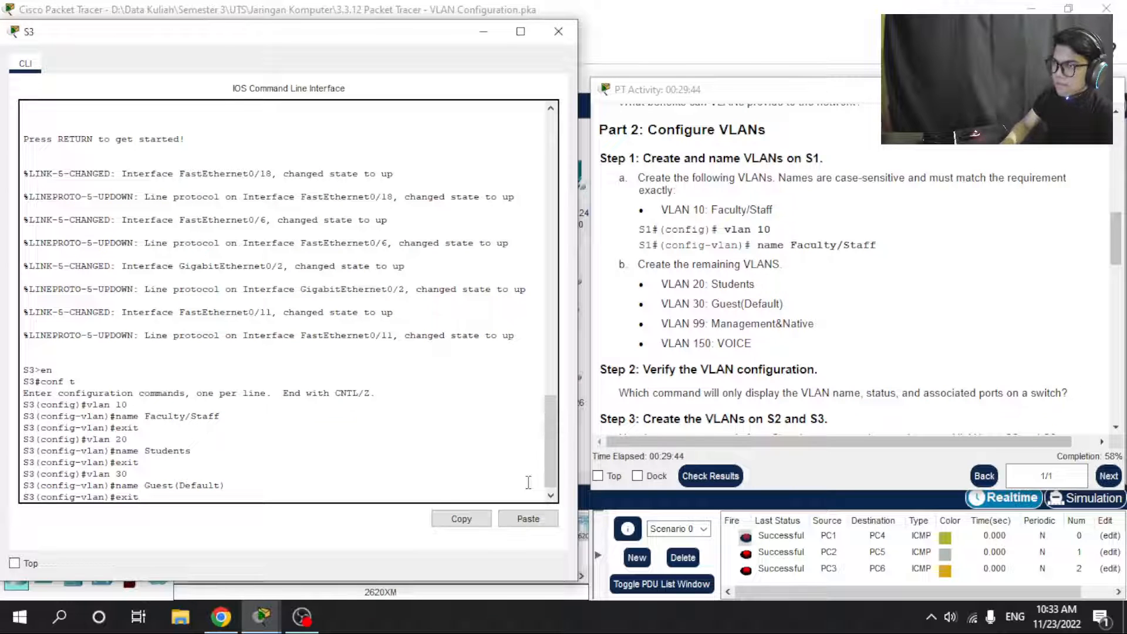
pyautogui.press('Return')
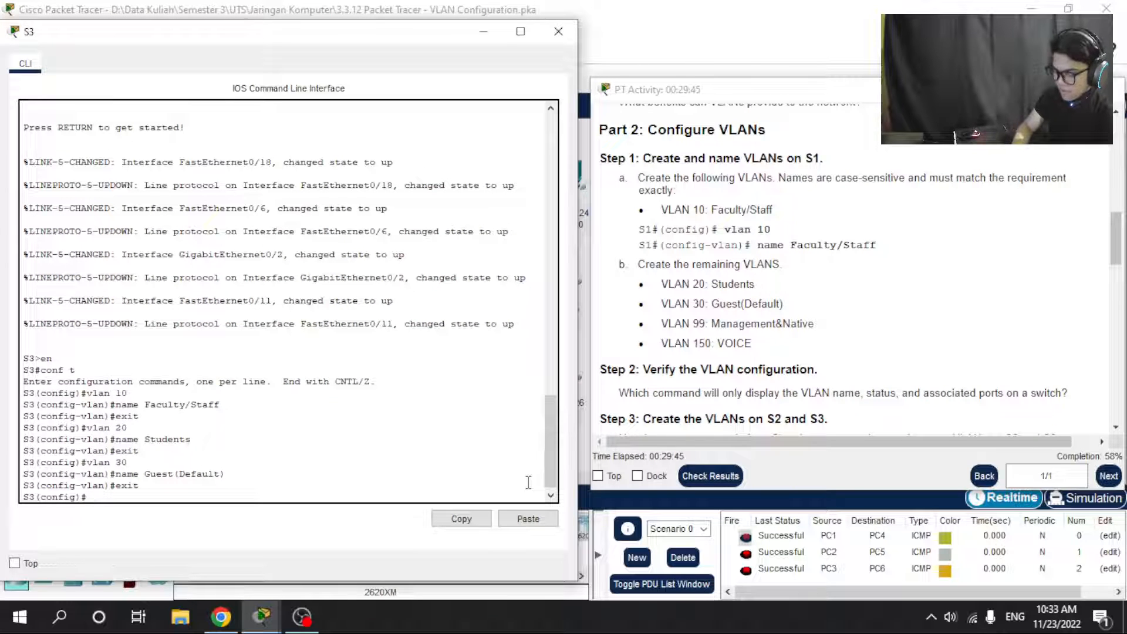
# Create VLAN 99 on S3 with the name Management&Native and exit VLAN configuration mode.
pyautogui.write('vlan')
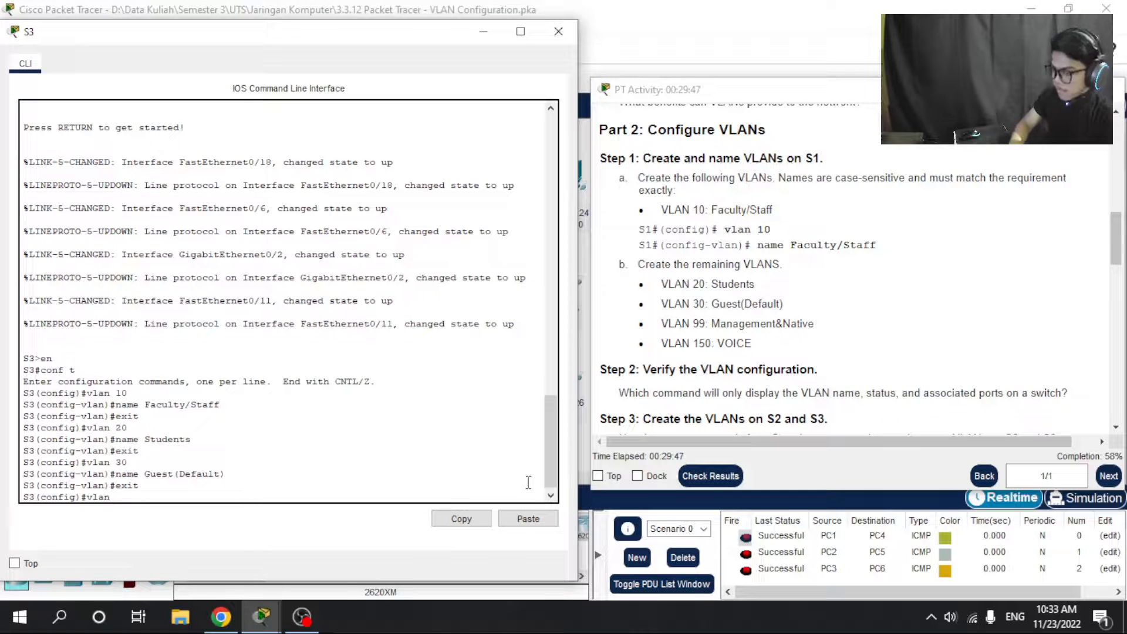
pyautogui.write(' 99')
pyautogui.press('Return')
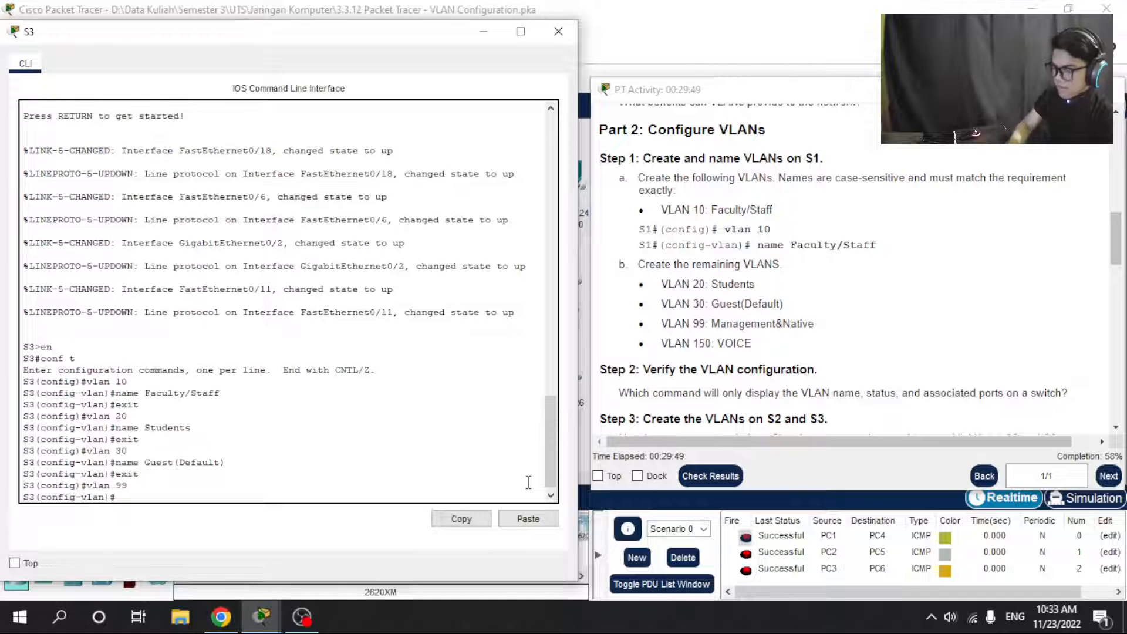
pyautogui.write('name')
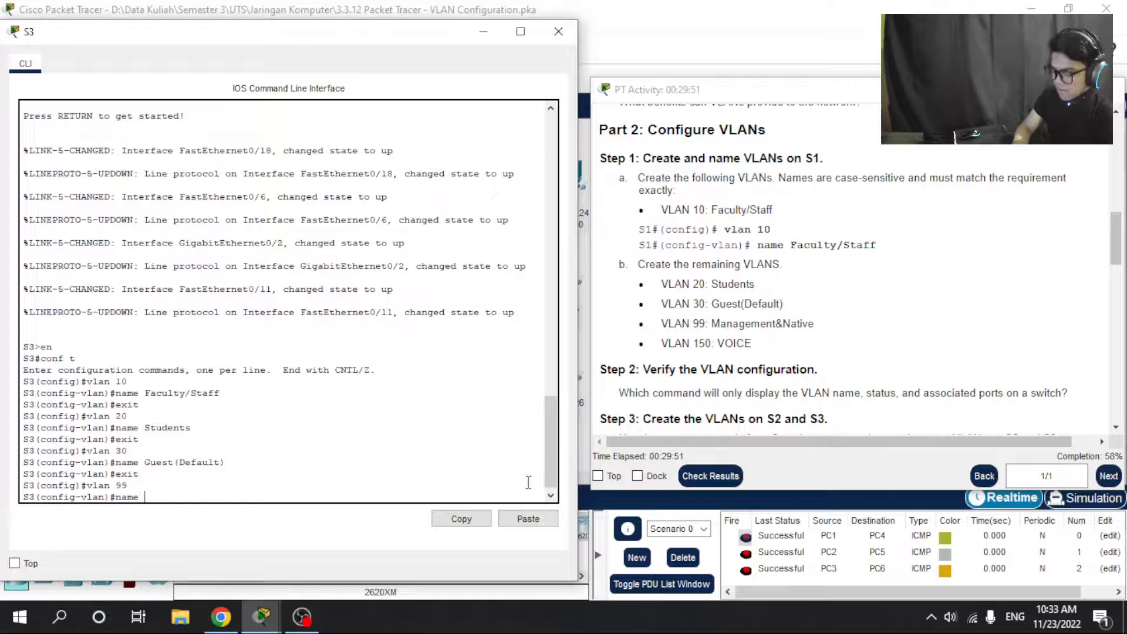
pyautogui.write(' Management')
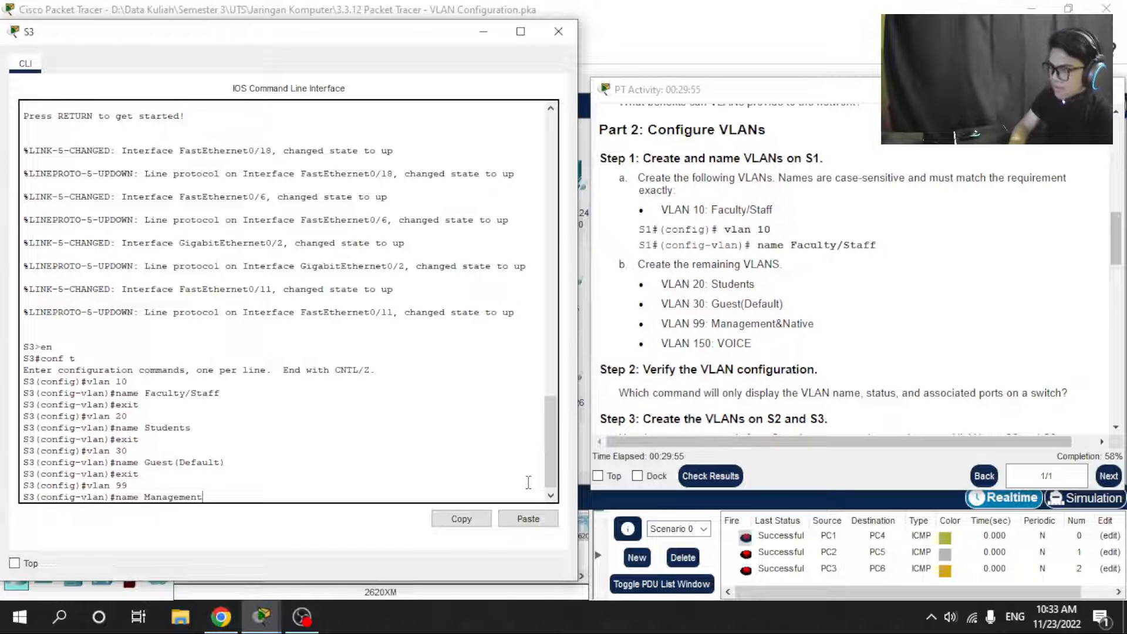
pyautogui.write('&Native')
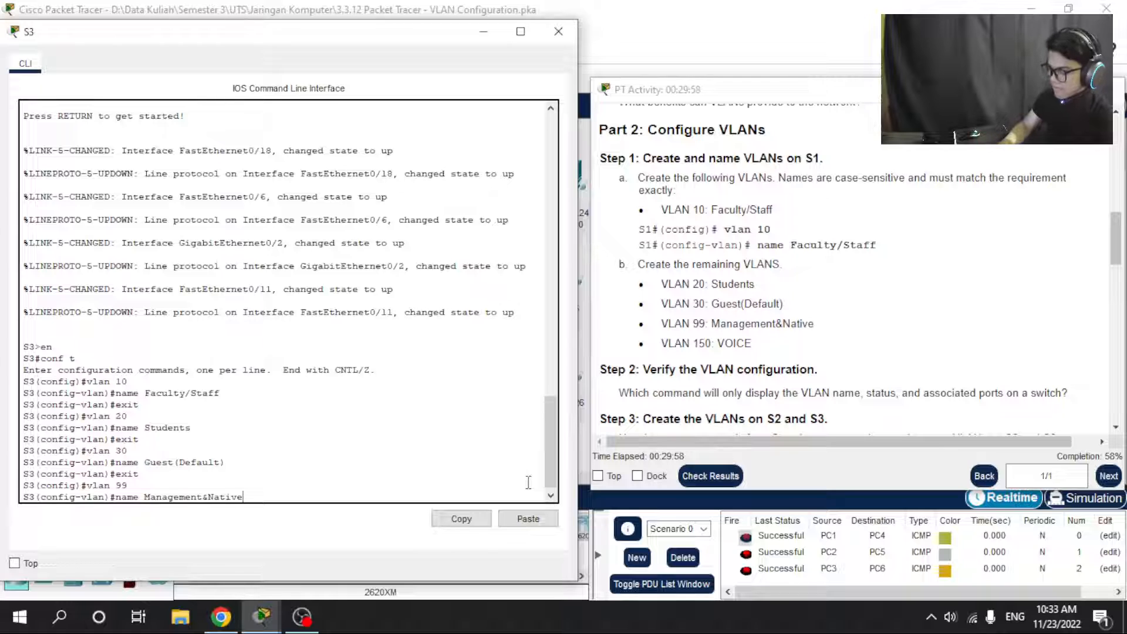
pyautogui.press('Return')
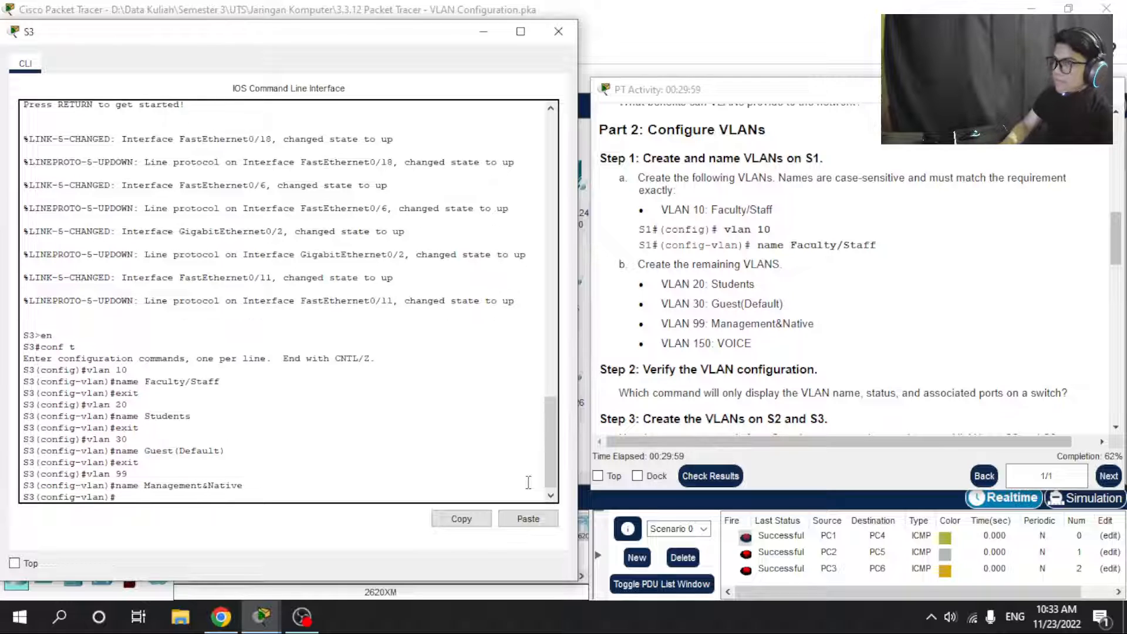
pyautogui.write('exit')
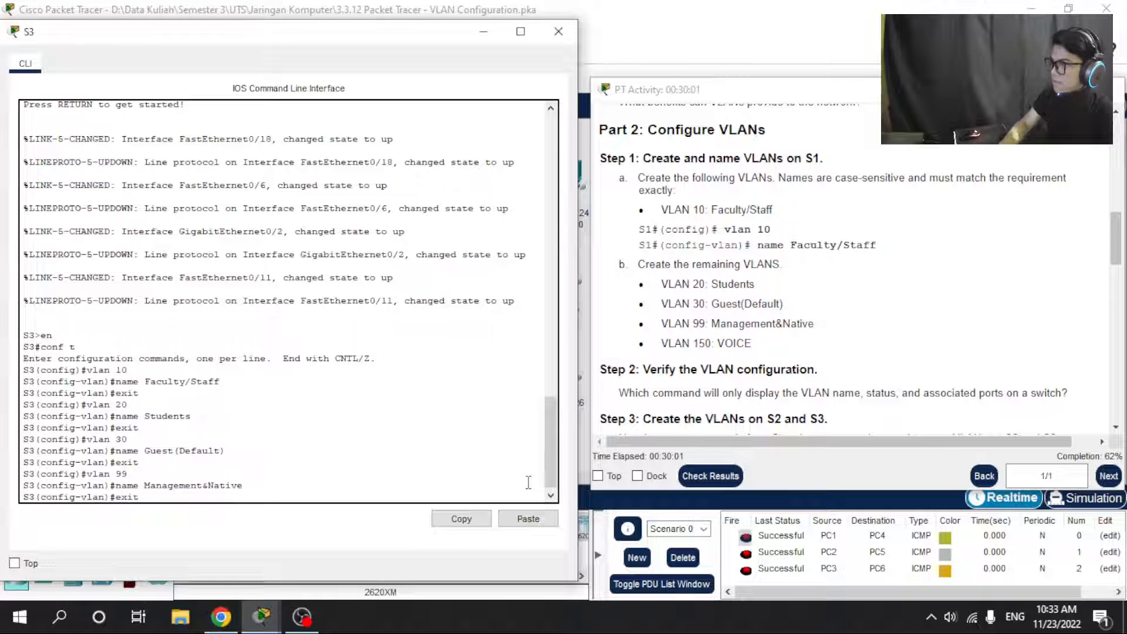
pyautogui.press('Return')
# Create VLAN 150 on S3 with the name VOICE and exit VLAN configuration mode.
pyautogui.write('vl')
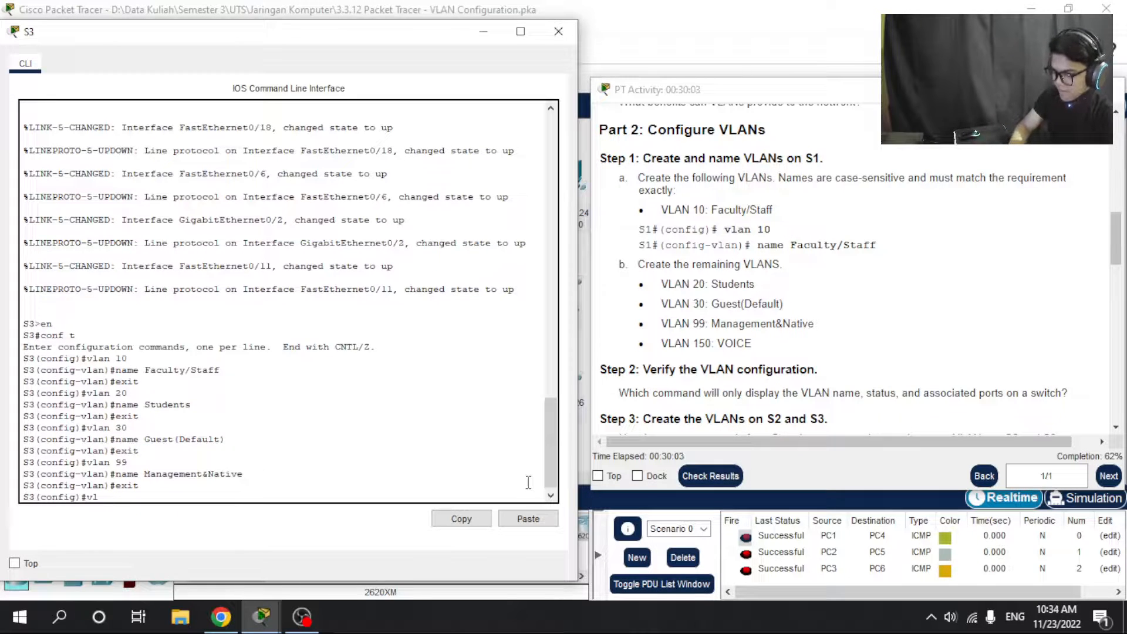
pyautogui.write('an 15')
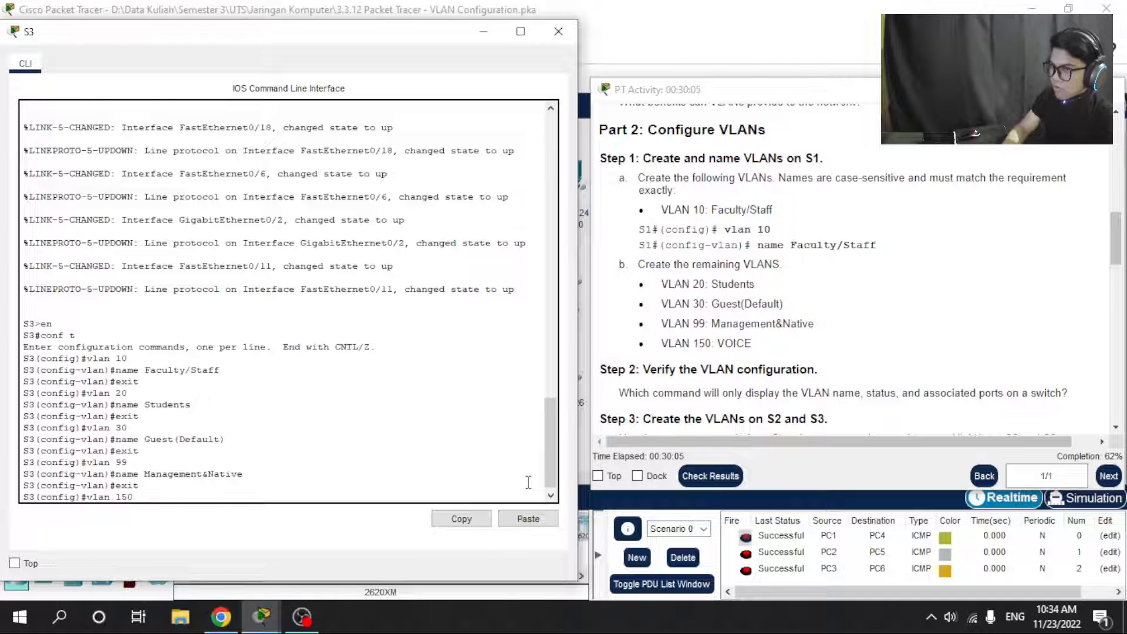
pyautogui.write('0')
pyautogui.press('Return')
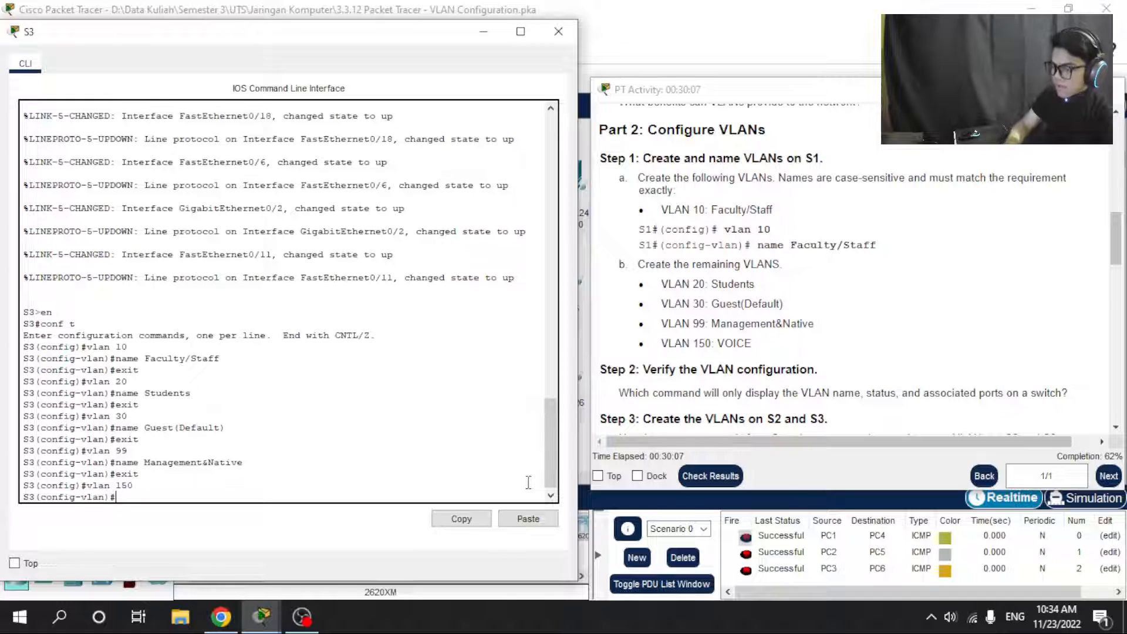
pyautogui.write('name')
pyautogui.write('VOICE')
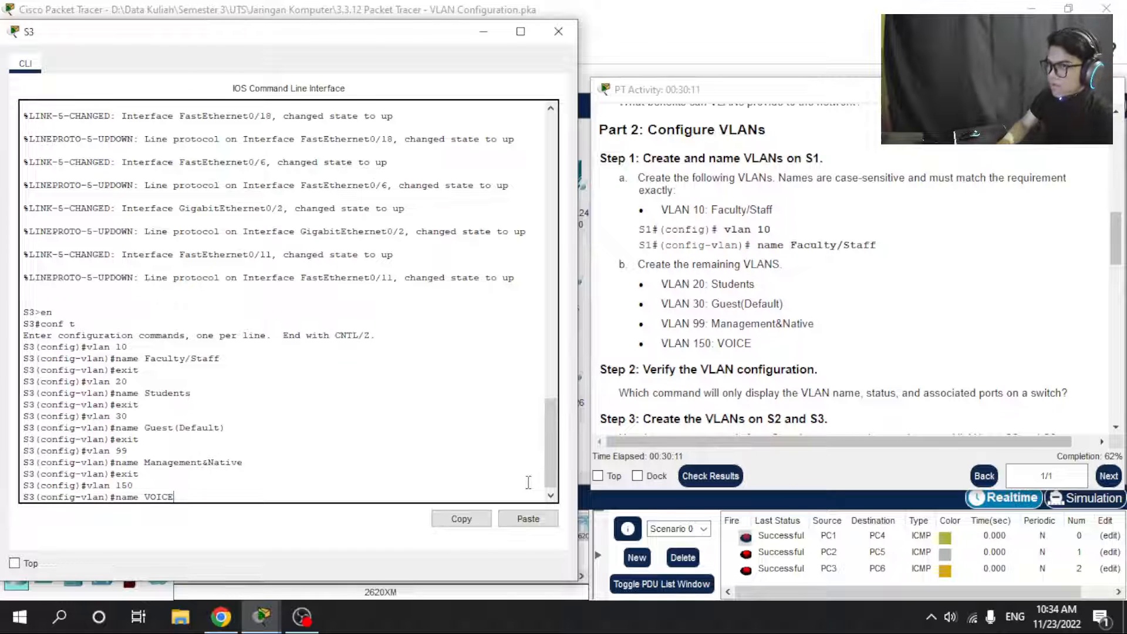
pyautogui.press('Return')
pyautogui.write('exit')
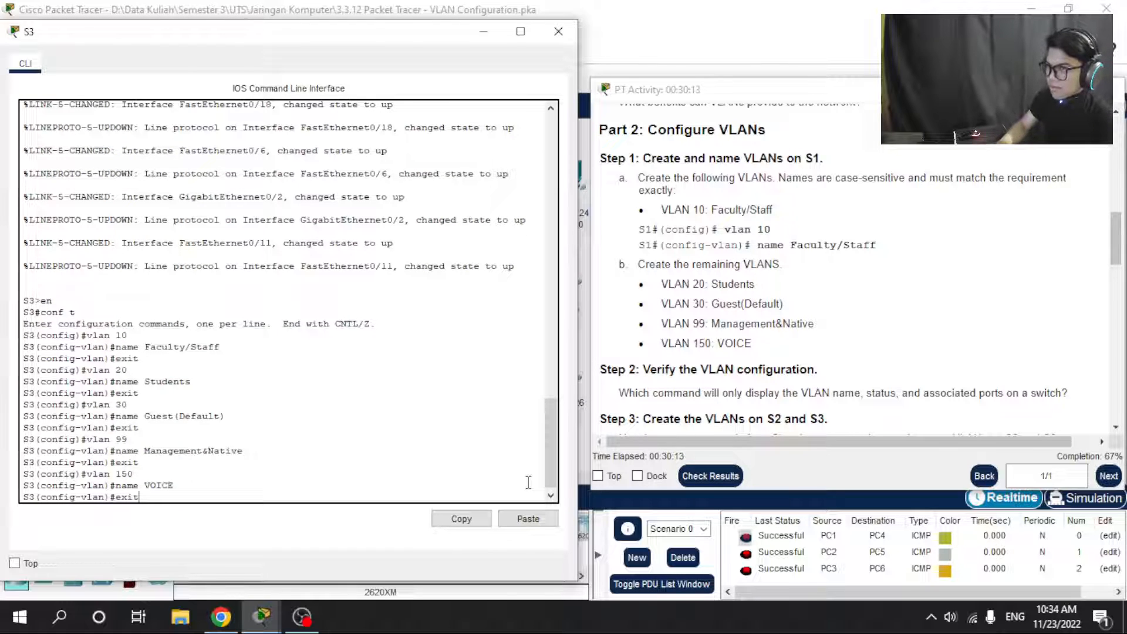
pyautogui.press('Return')
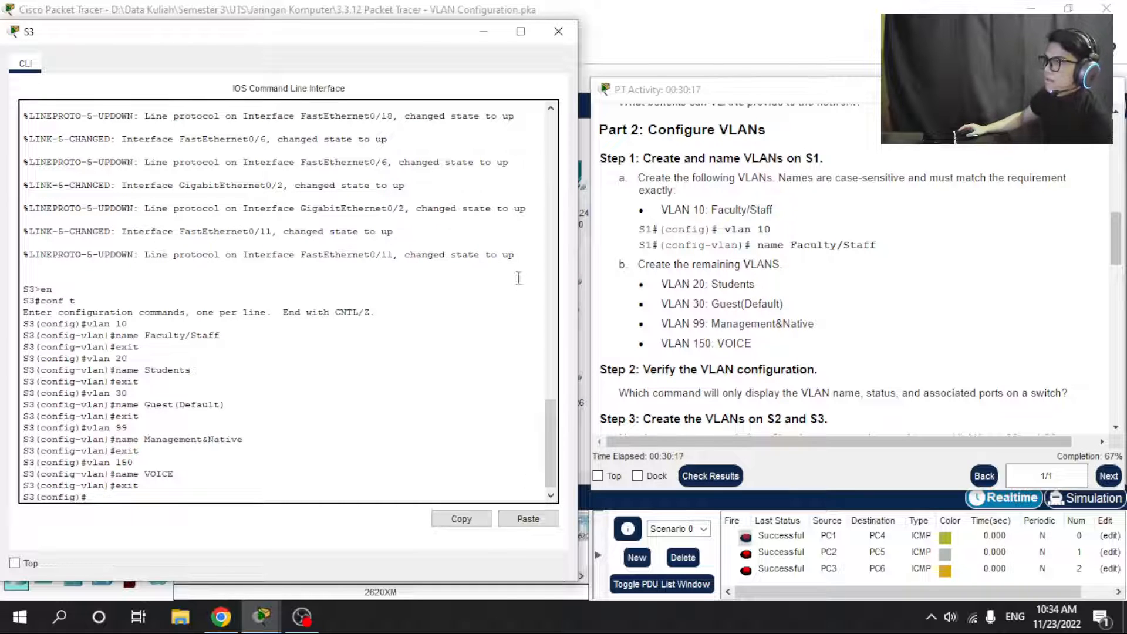
# Close the S3 window and open the S2 command line beside the Part 3 activity instructions on assigning VLANs to ports.
pyautogui.scroll(-3, 810, 315)
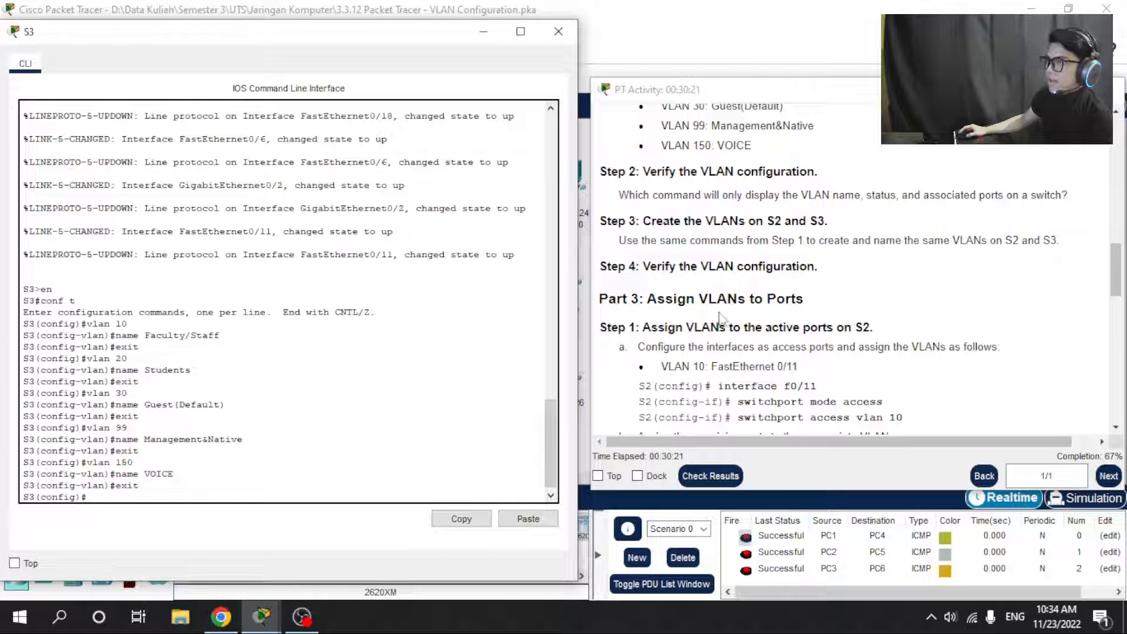
pyautogui.scroll(-3, 790, 322)
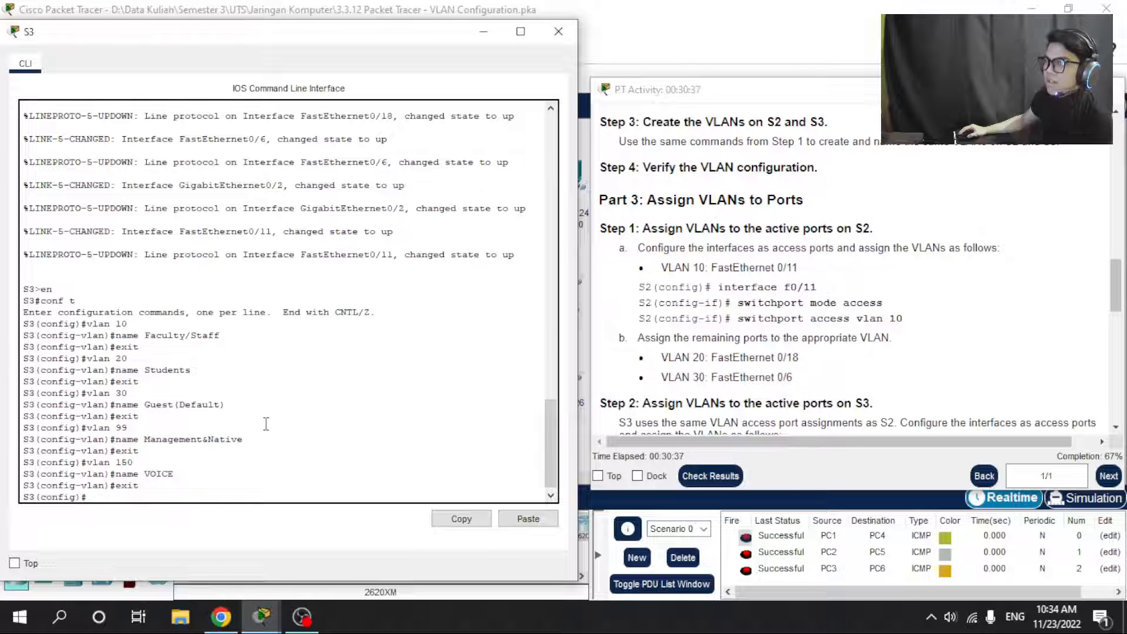
pyautogui.click(559, 32)
pyautogui.click(237, 272)
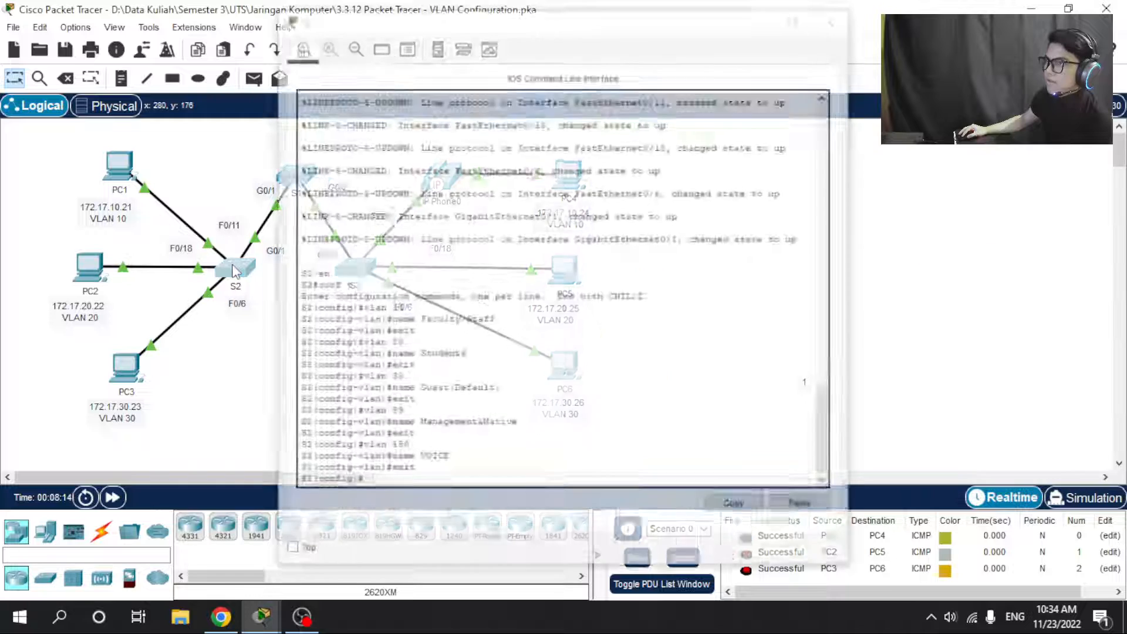
pyautogui.click(238, 276)
pyautogui.moveTo(262, 617)
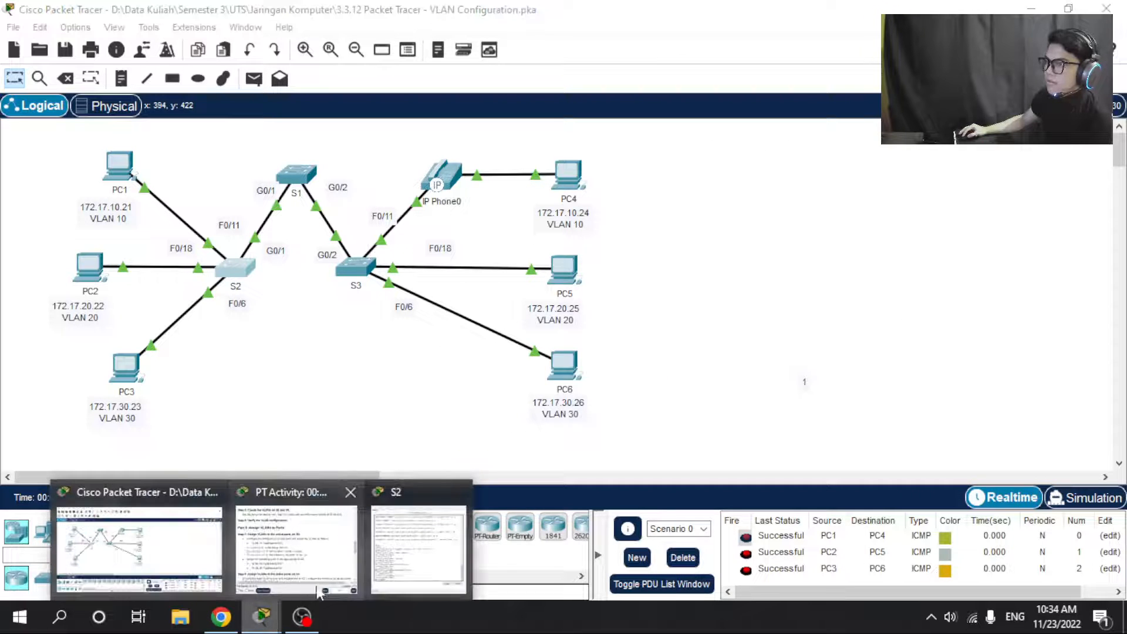
pyautogui.click(449, 500)
pyautogui.moveTo(489, 24); pyautogui.dragTo(215, 36)
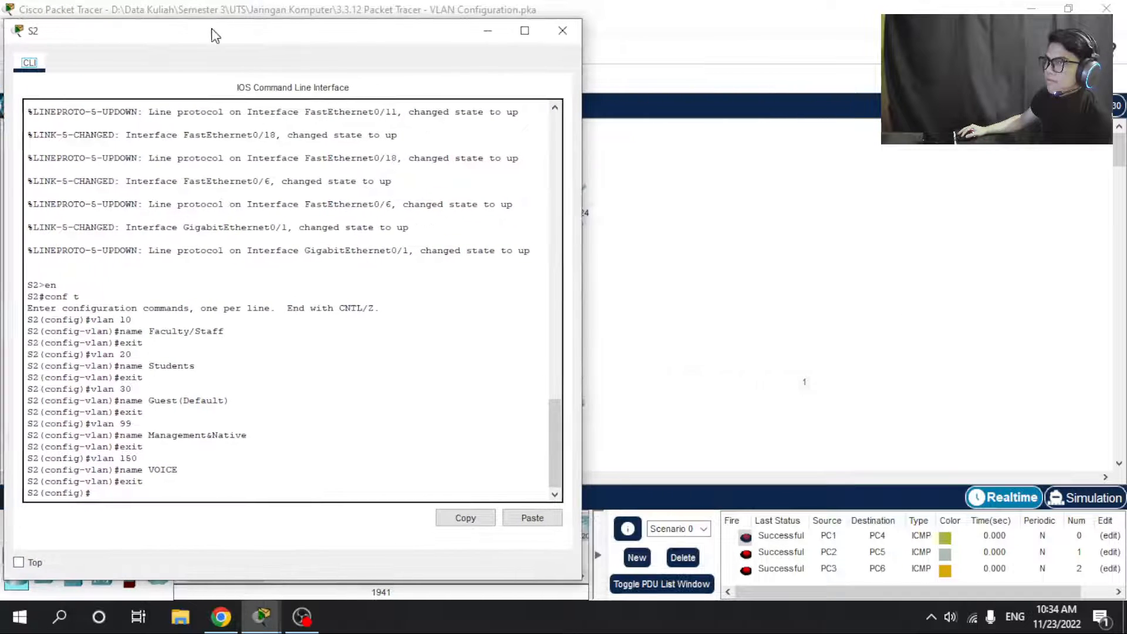
pyautogui.moveTo(264, 622)
pyautogui.click(296, 543)
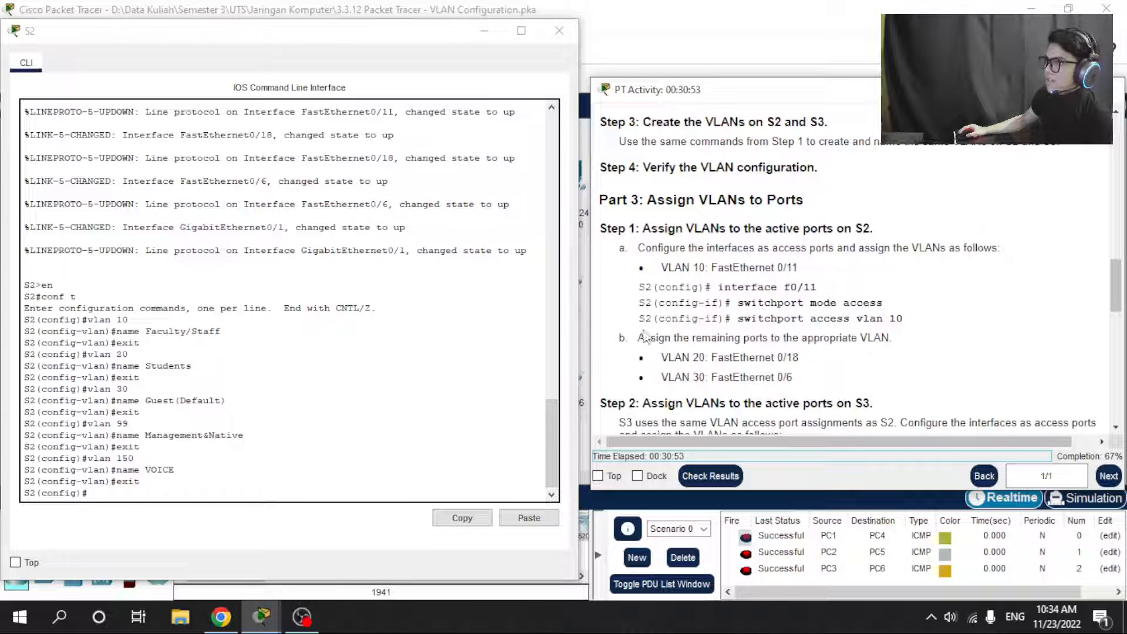
# Enter interface f0/11 on S2 and set it to access mode with switchport mode access.
pyautogui.click(128, 493)
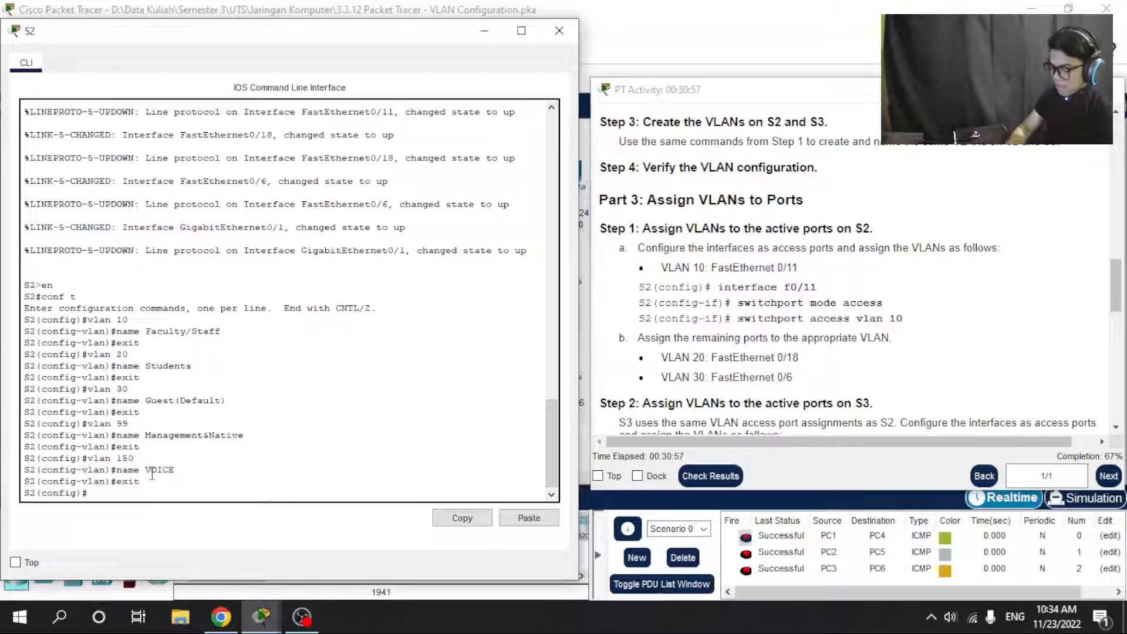
pyautogui.write('interface')
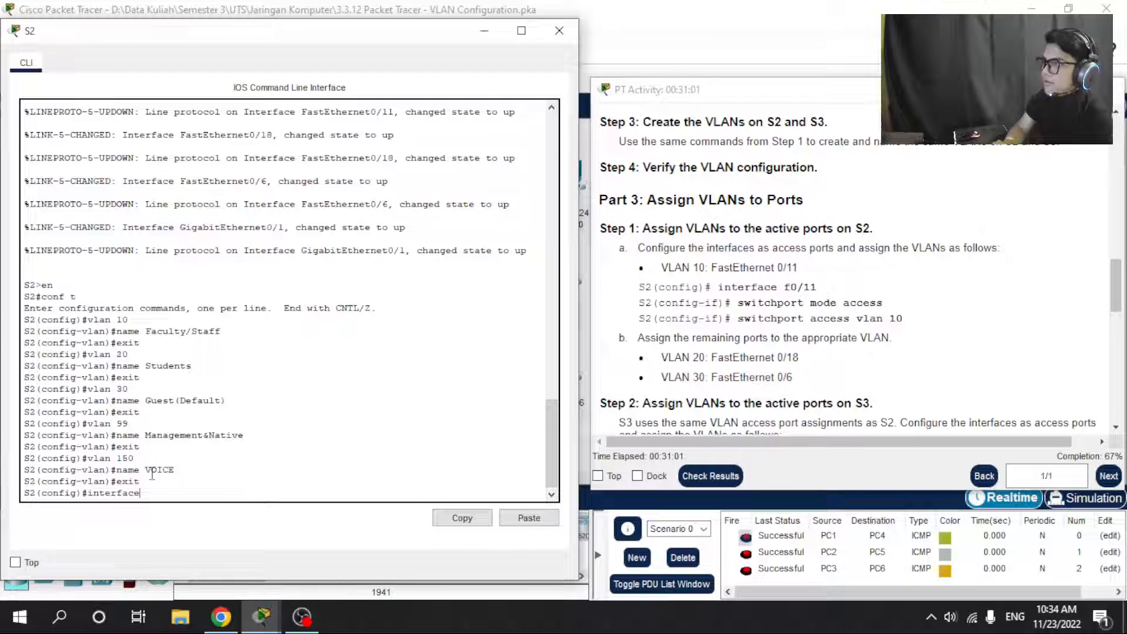
pyautogui.write(' f0/11')
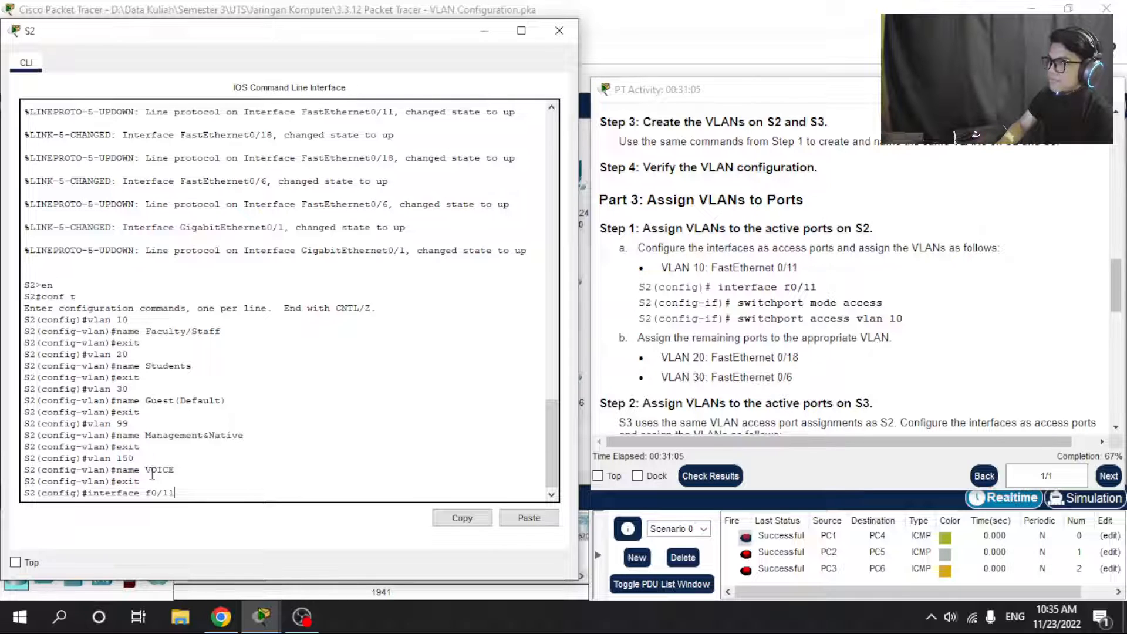
pyautogui.press('Return')
pyautogui.write('switchport')
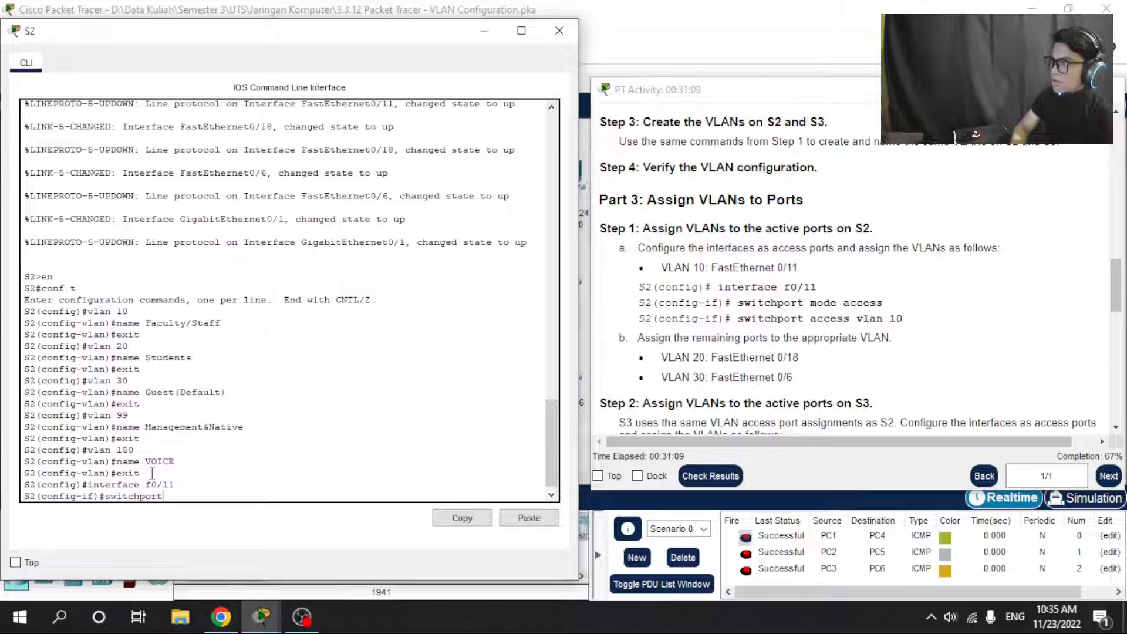
pyautogui.write(' mode ')
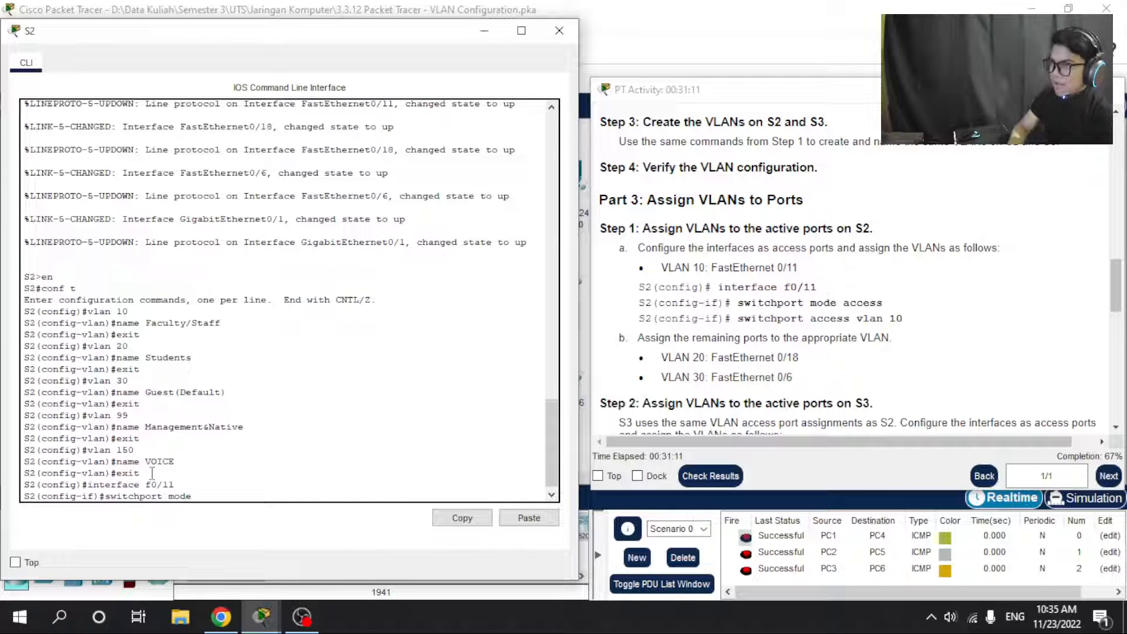
pyautogui.write('access')
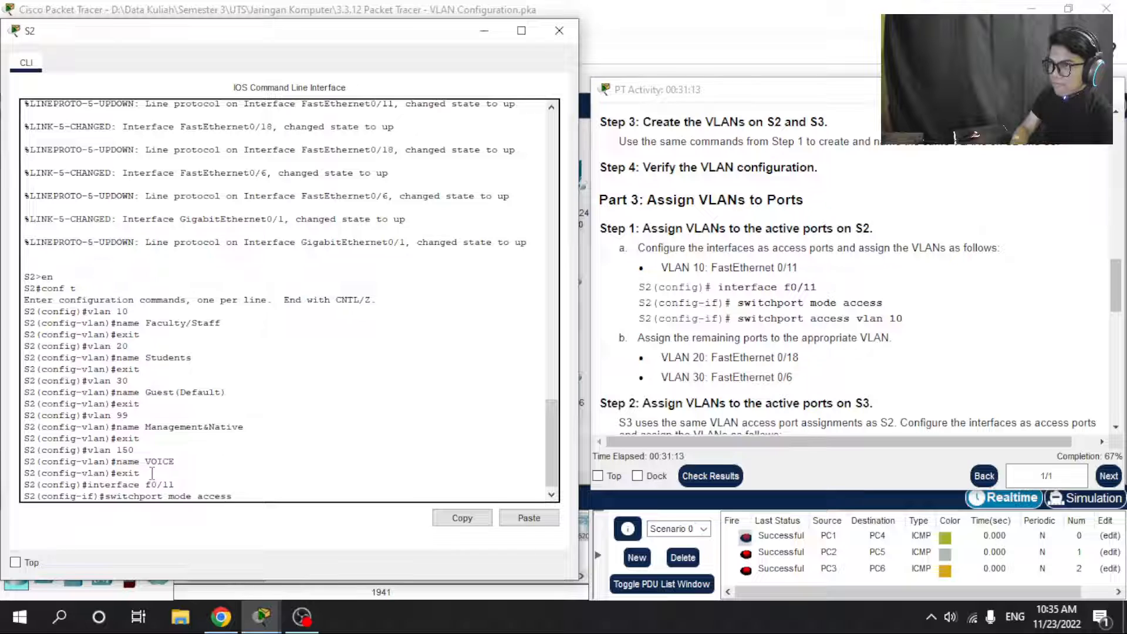
pyautogui.press('Return')
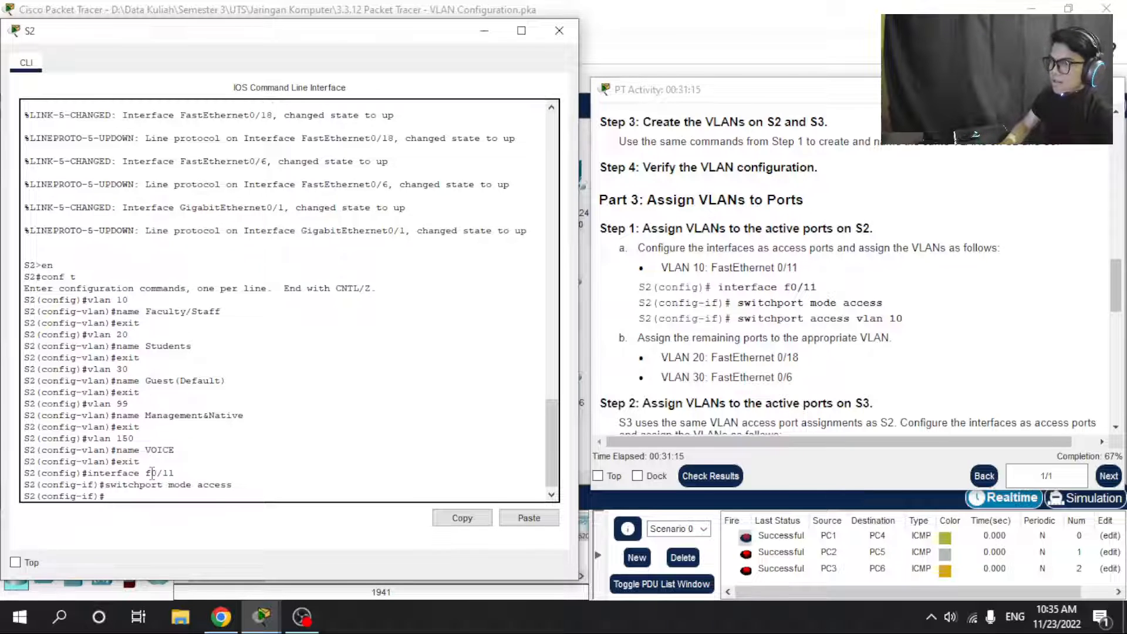
# Assign S2 interface f0/11 to VLAN 10 with switchport access vlan 10.
pyautogui.write('switc')
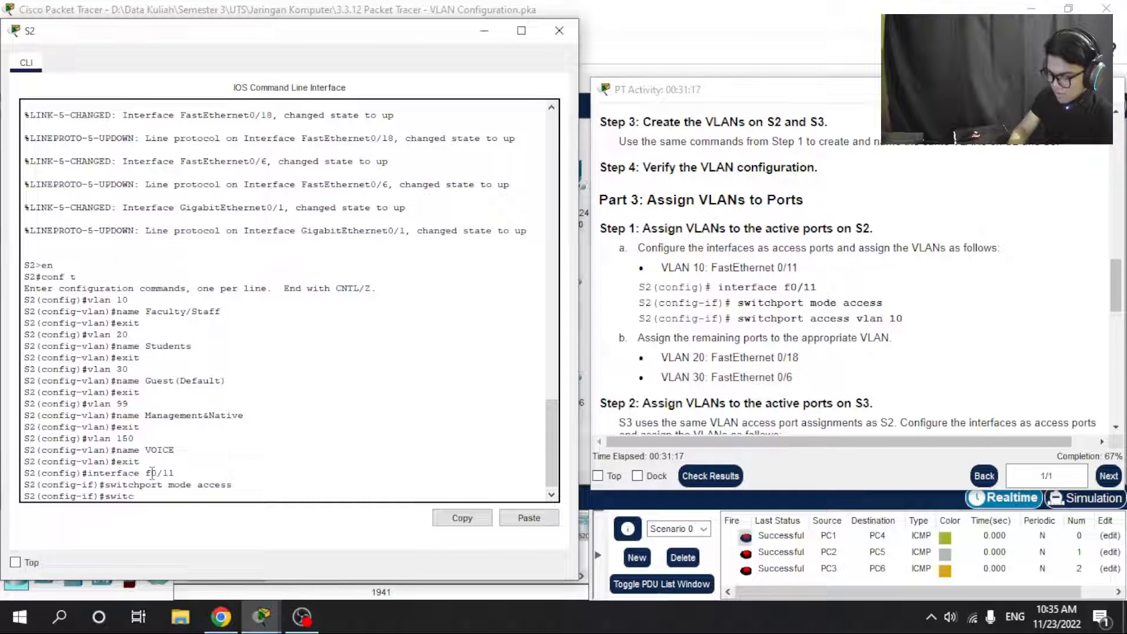
pyautogui.write('hport')
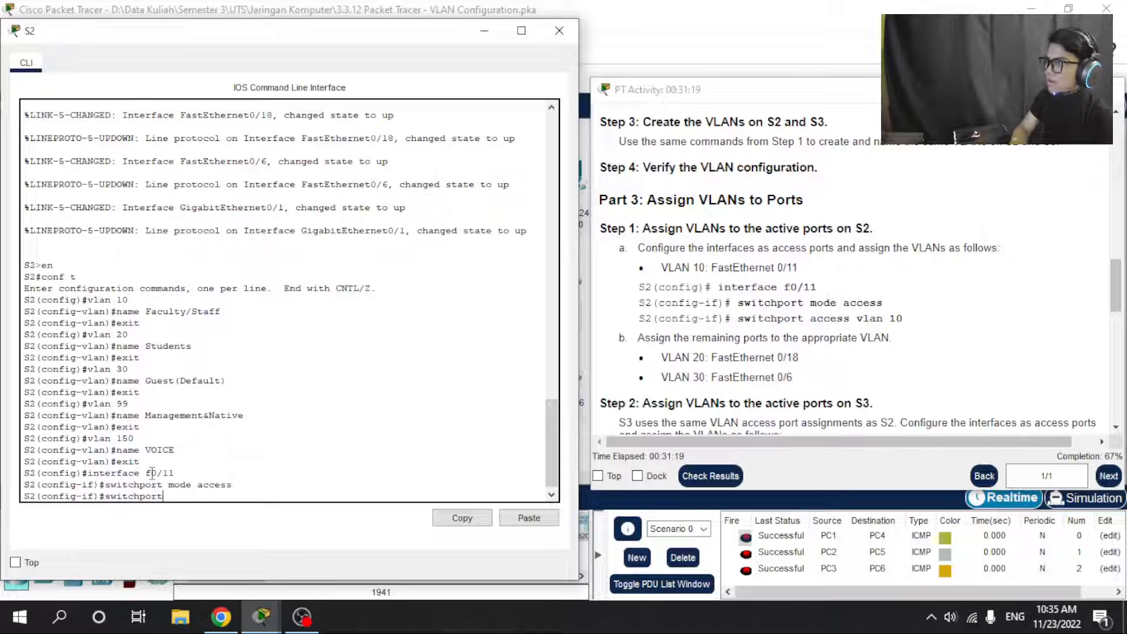
pyautogui.write(' acc')
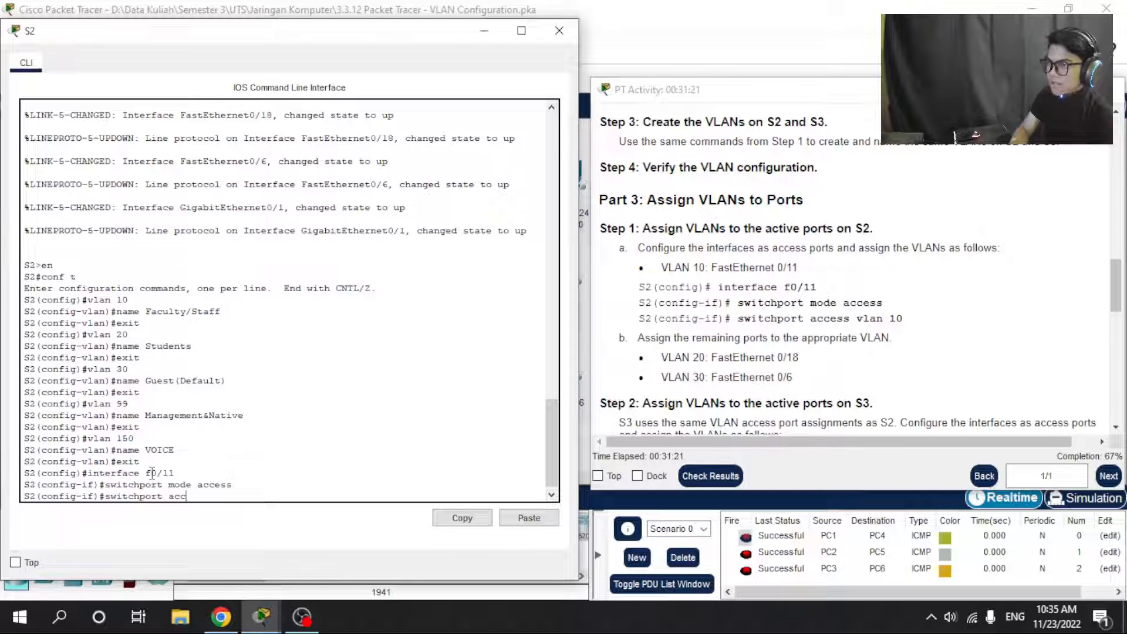
pyautogui.write('ess vlan')
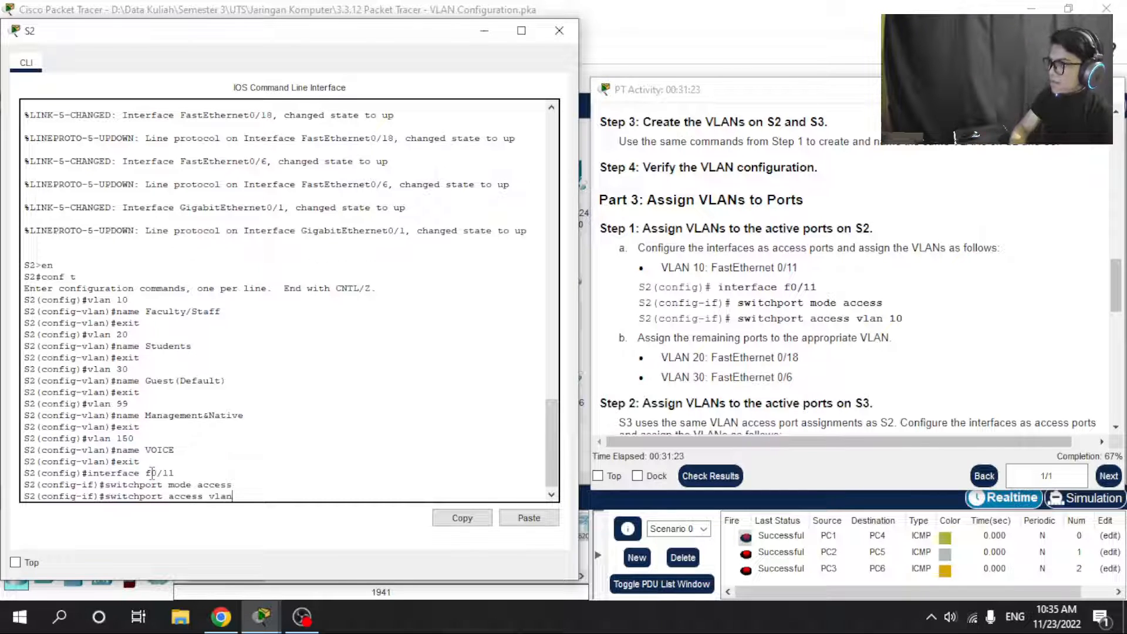
pyautogui.write(' 10')
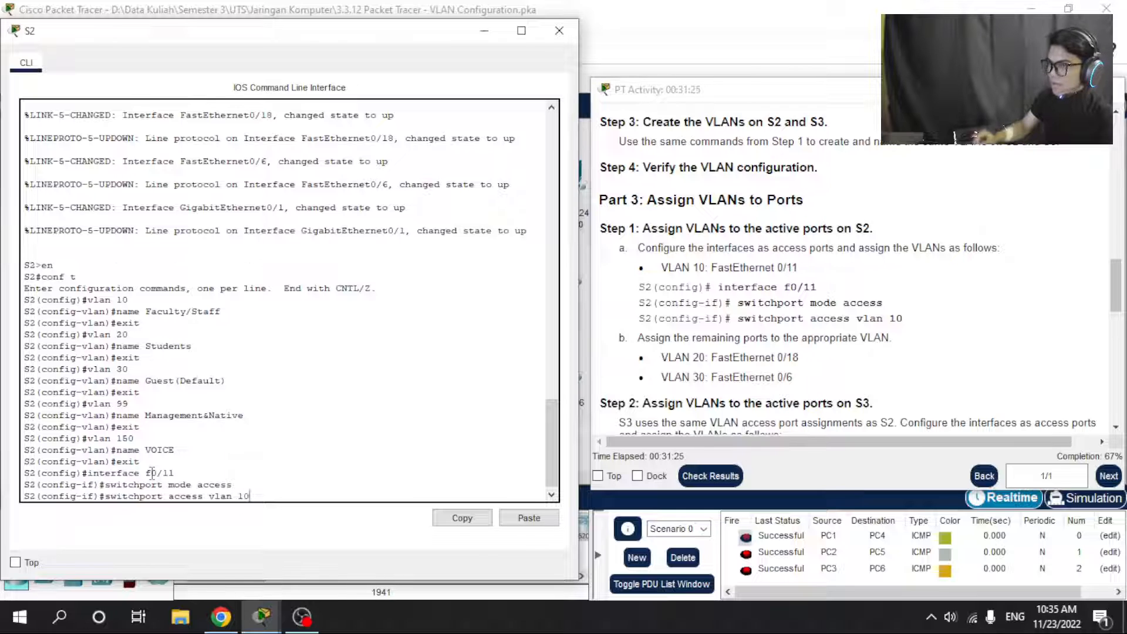
pyautogui.press('Return')
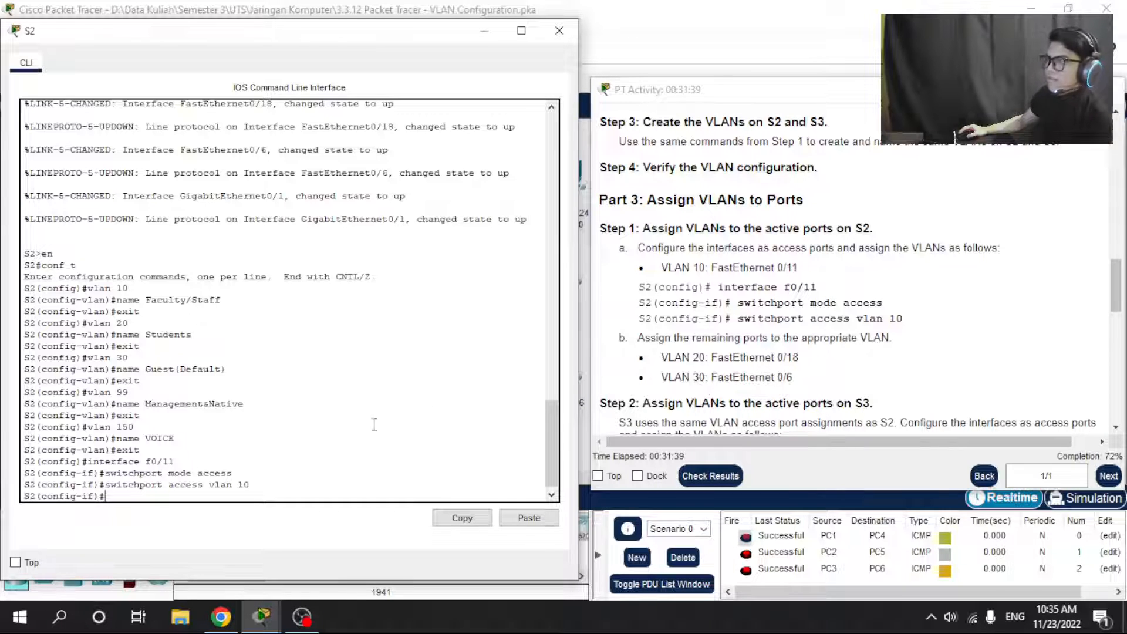
# Switch to interface f0/18 on S2 and set it to access mode with switchport mode access.
pyautogui.write('interface')
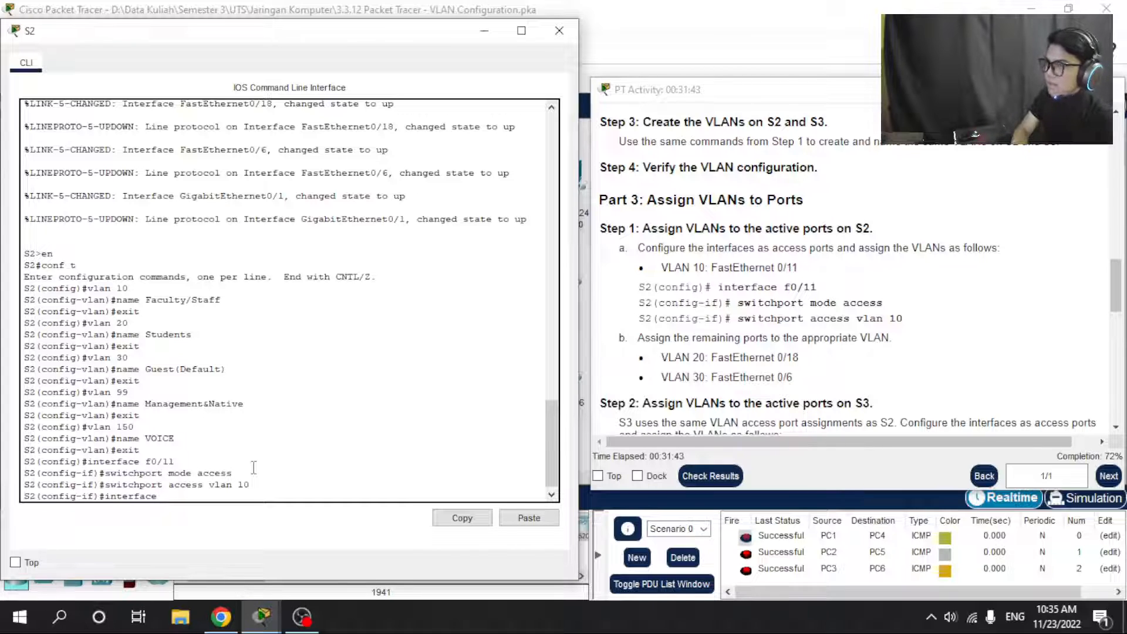
pyautogui.write(' f')
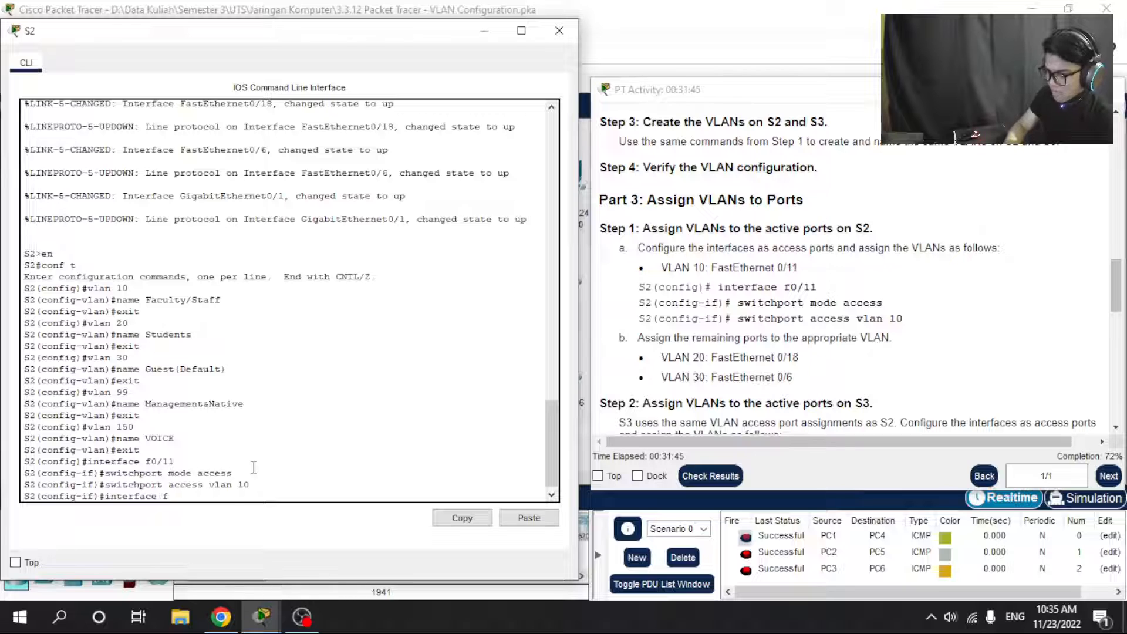
pyautogui.write('0/')
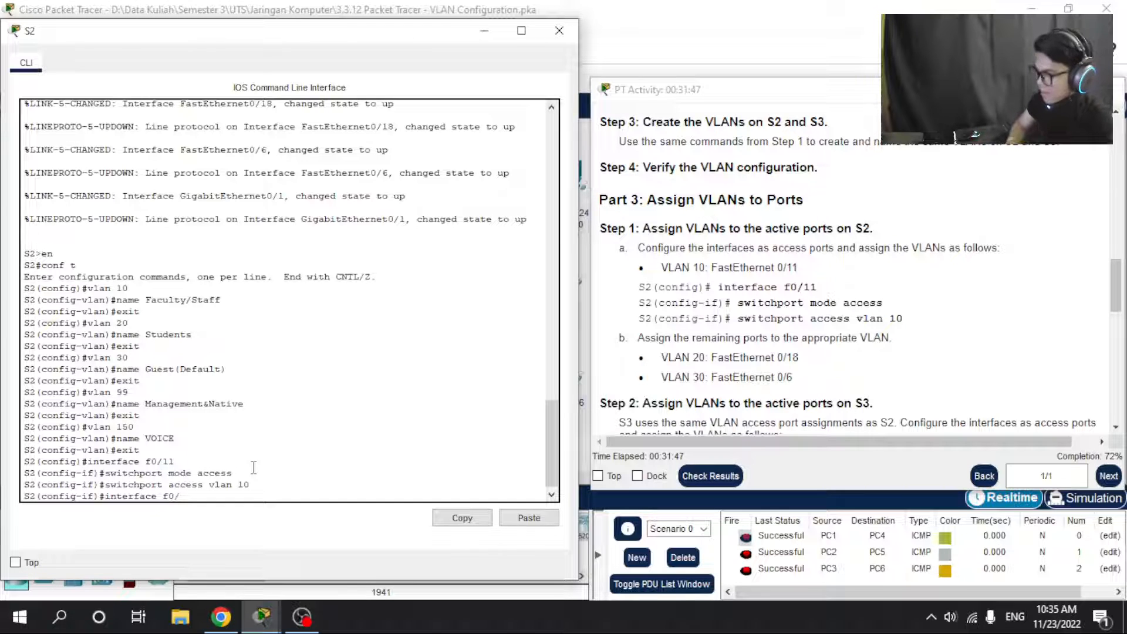
pyautogui.write('18')
pyautogui.press('Return')
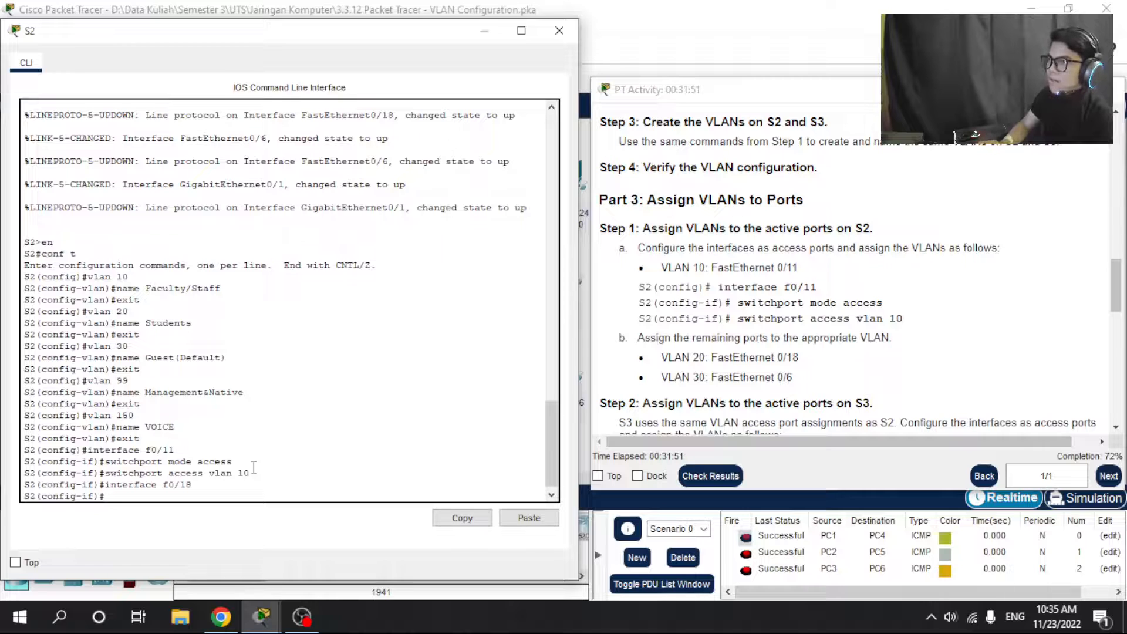
pyautogui.write('switc')
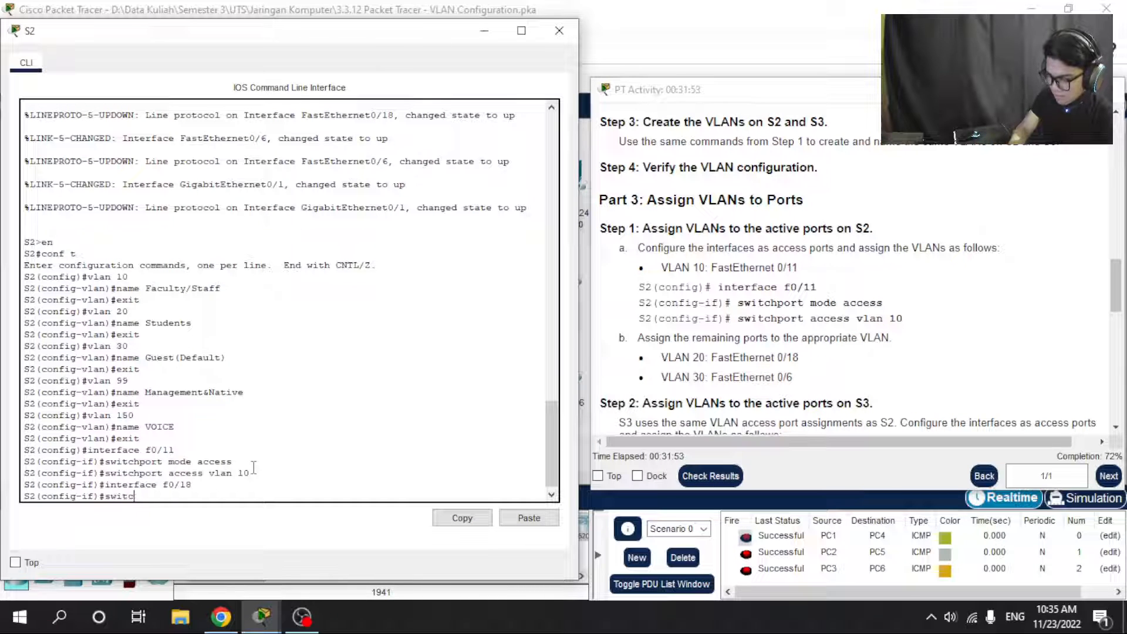
pyautogui.write('hport ')
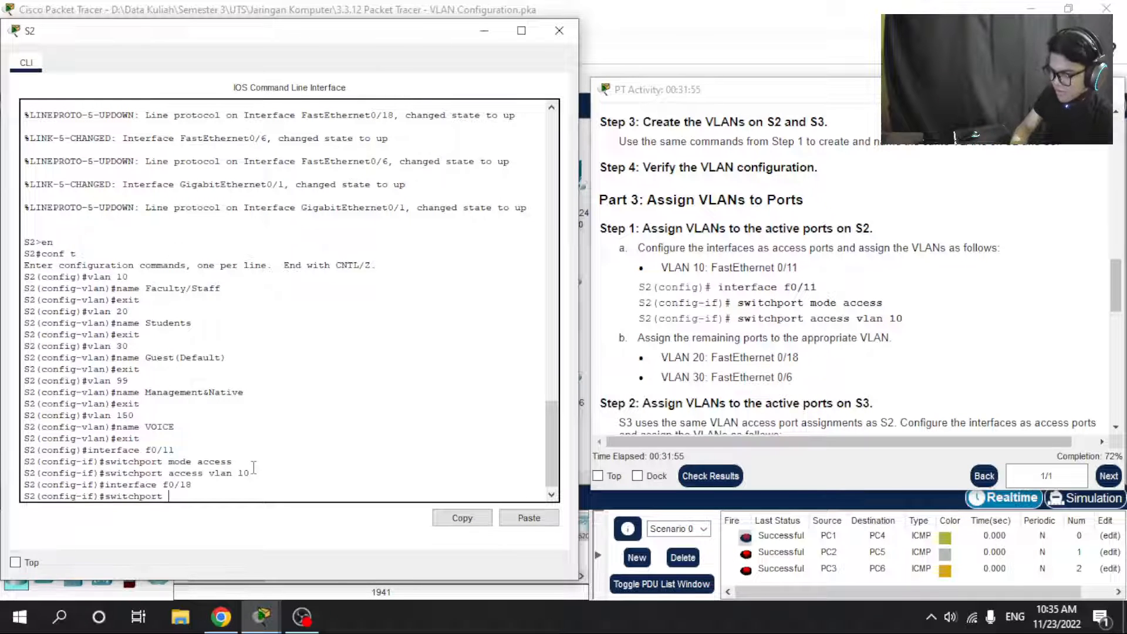
pyautogui.write('mode access')
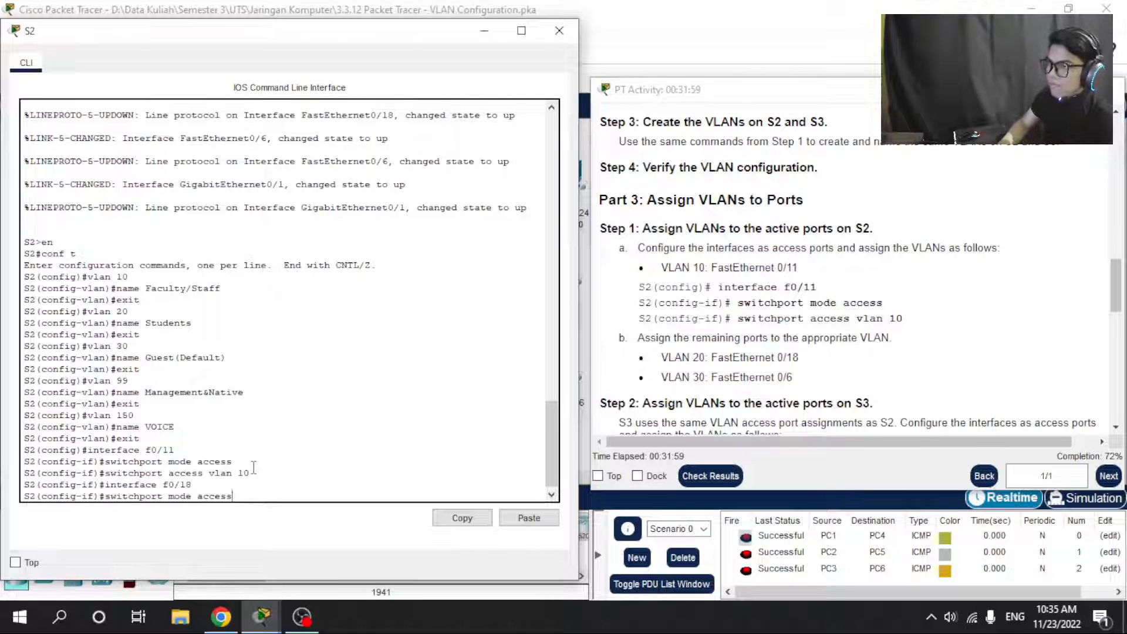
pyautogui.press('Return')
# Assign S2 interface f0/18 to VLAN 20 with switchport access vlan 20.
pyautogui.write('sw')
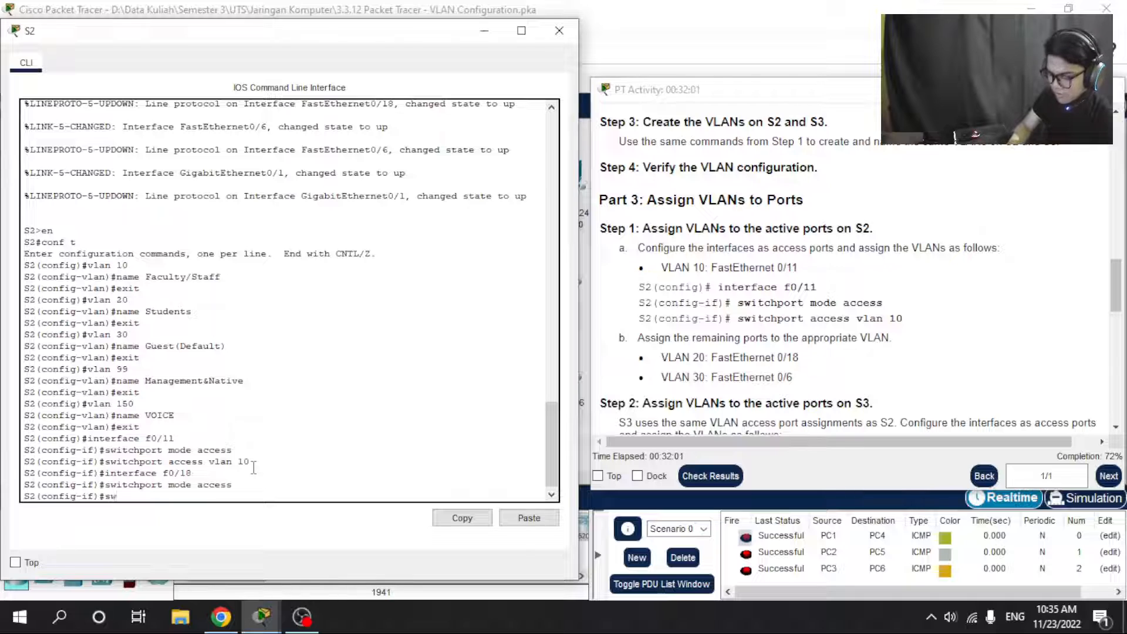
pyautogui.write('itchport ')
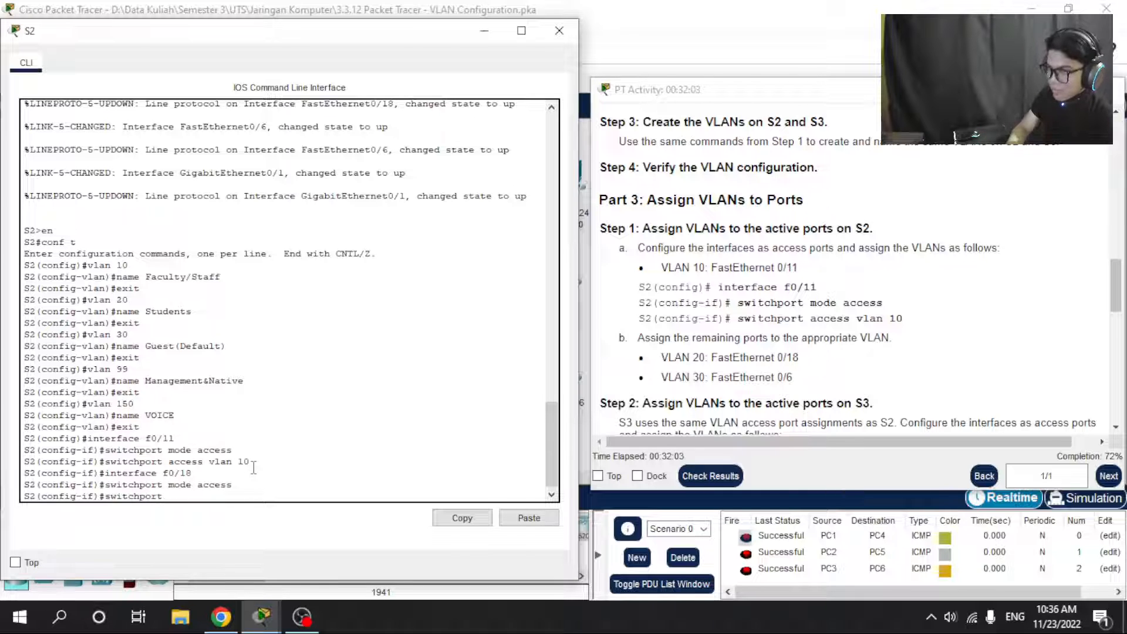
pyautogui.write('access vlan')
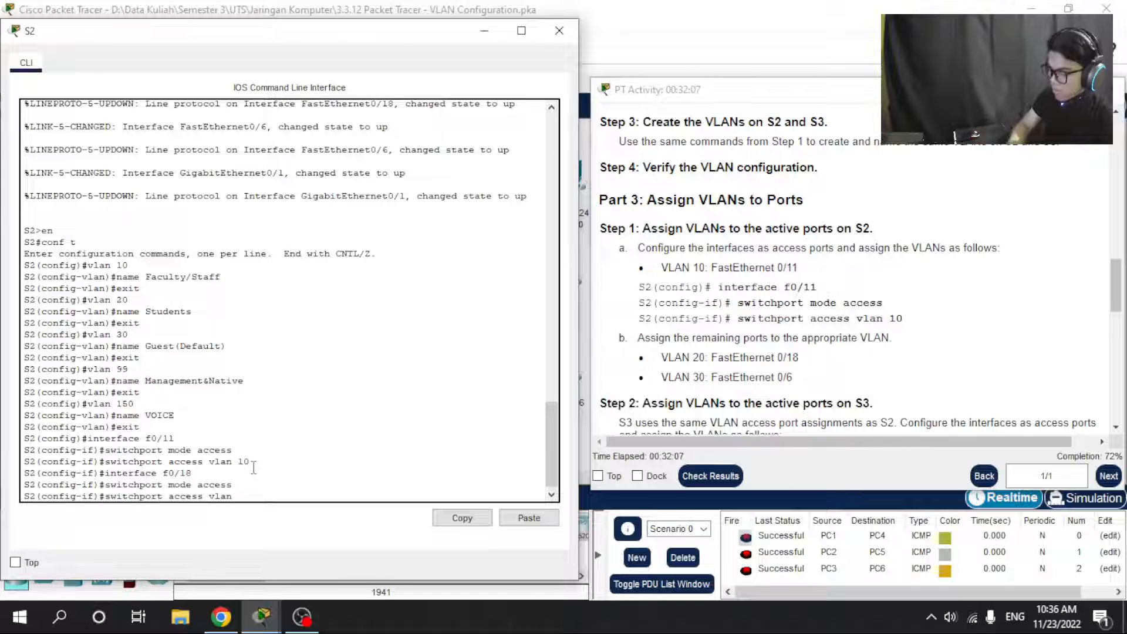
pyautogui.write(' 20')
pyautogui.press('Return')
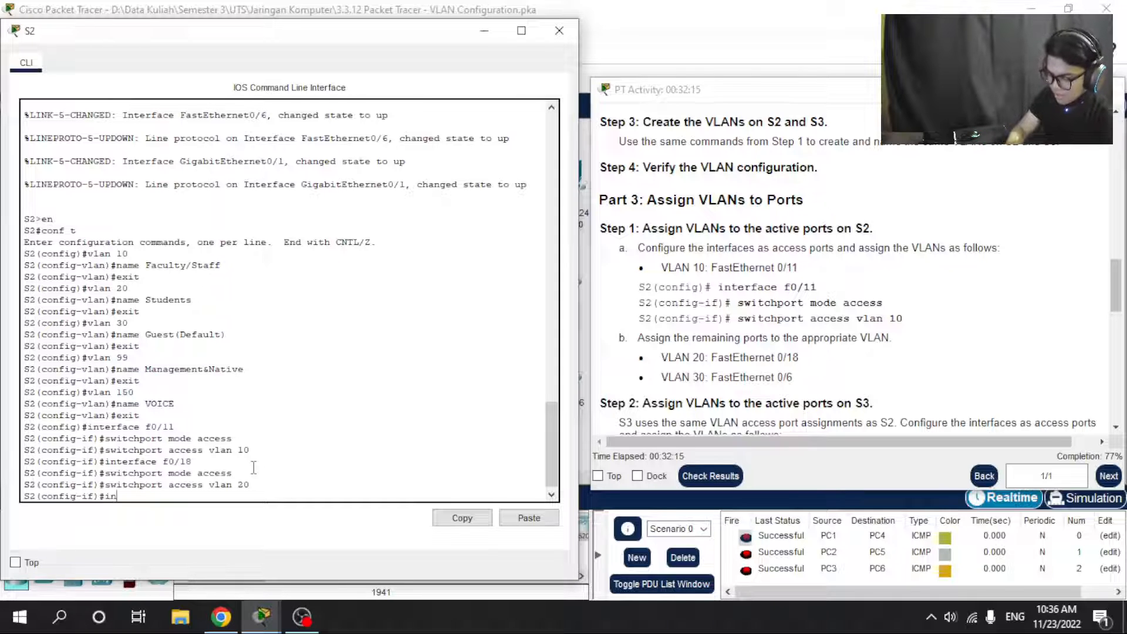
# Switch to interface f0/6 on S2 and set it to access mode with switchport mode access.
pyautogui.write('terface')
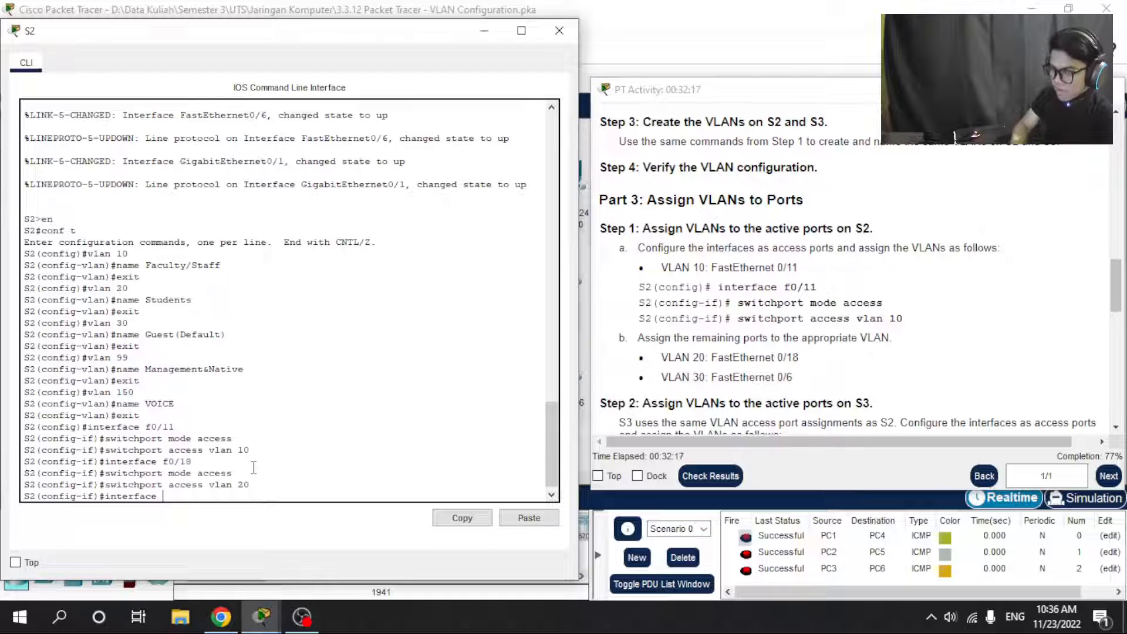
pyautogui.write(' f0/')
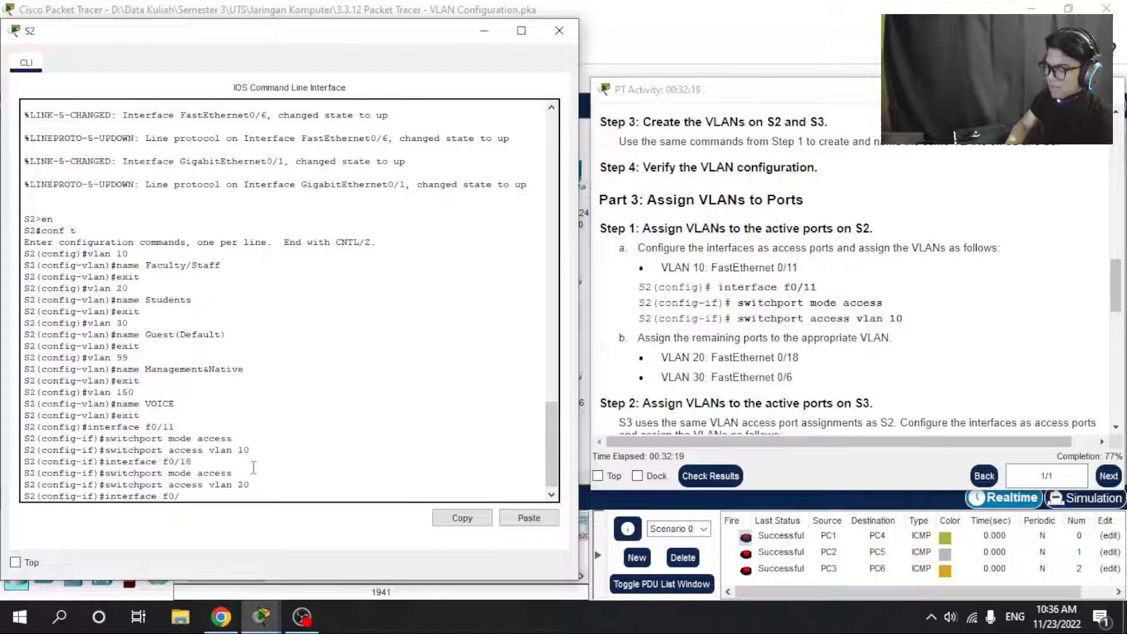
pyautogui.write('6')
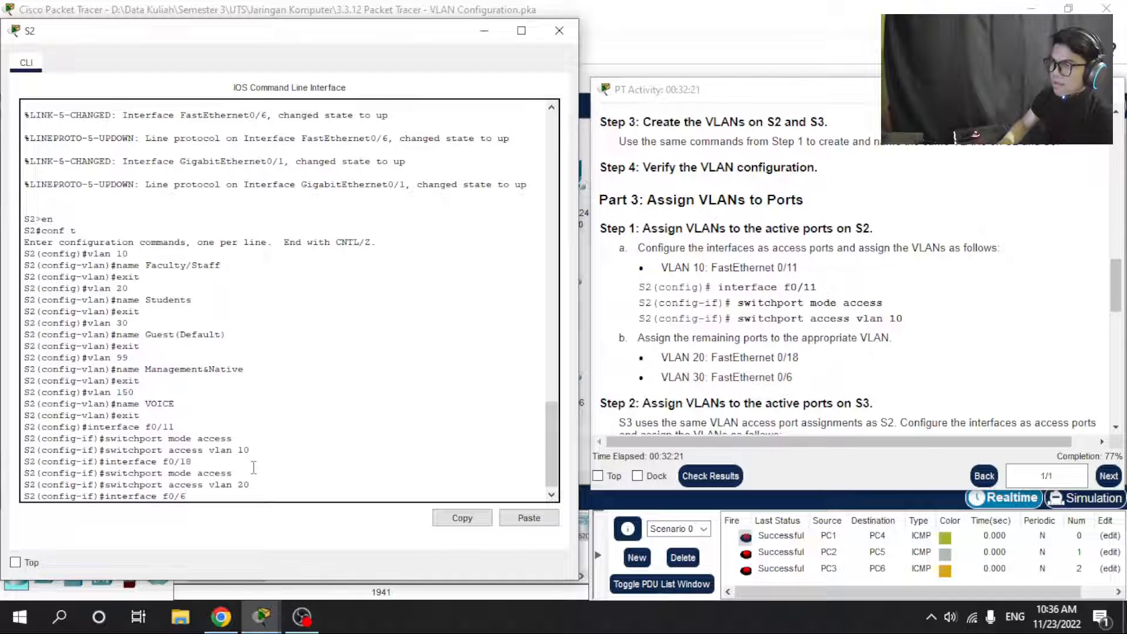
pyautogui.press('Return')
pyautogui.write('switc')
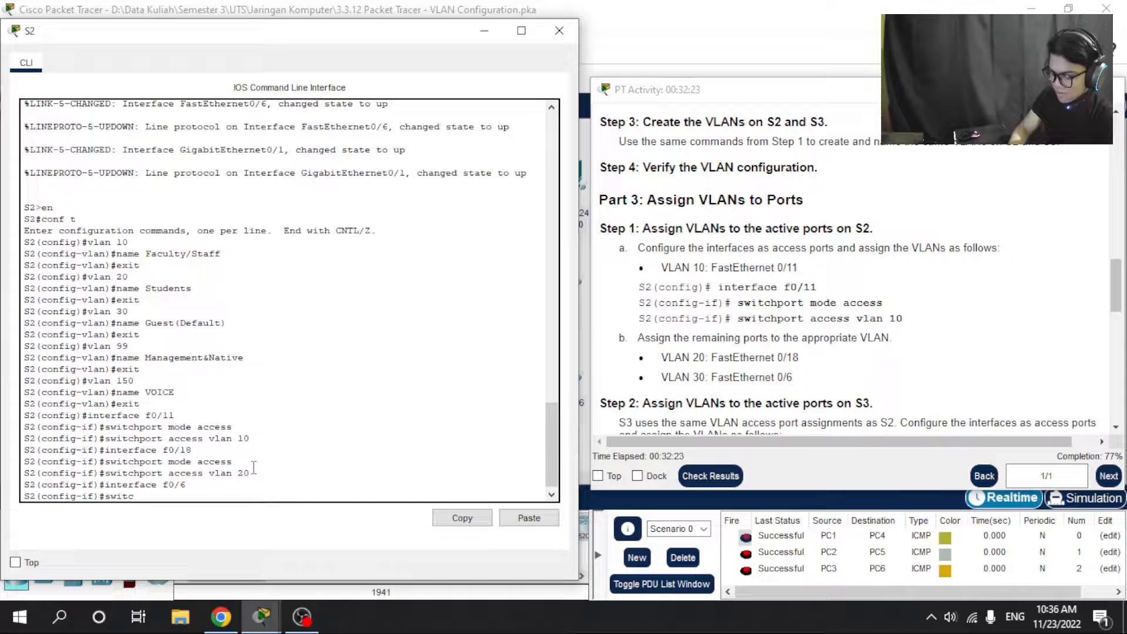
pyautogui.write('hport')
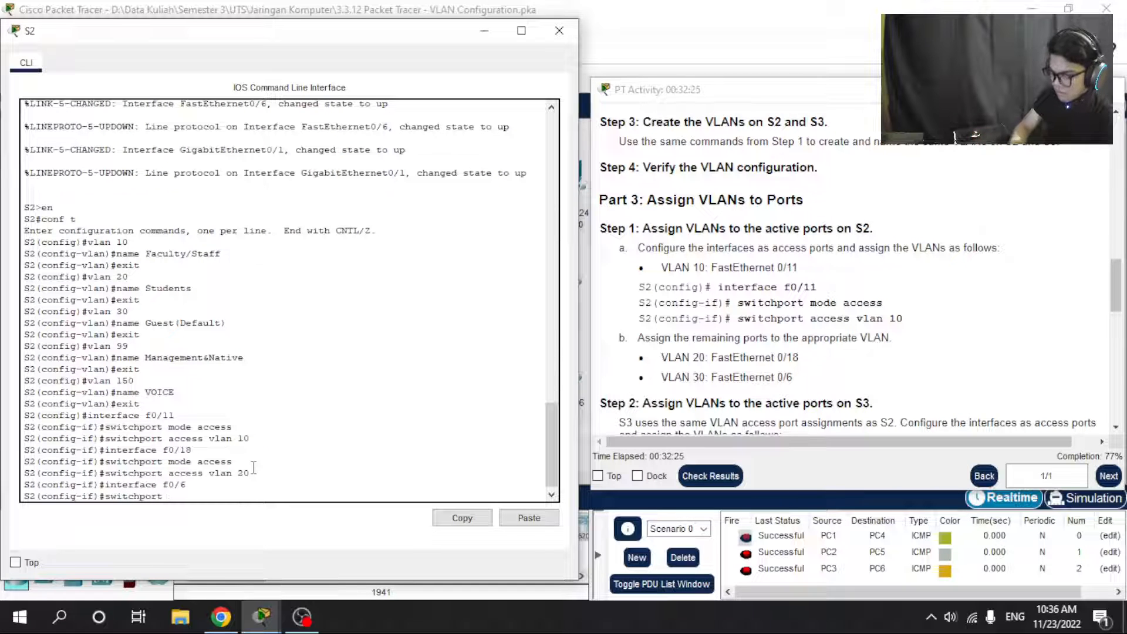
pyautogui.write(' mode acce')
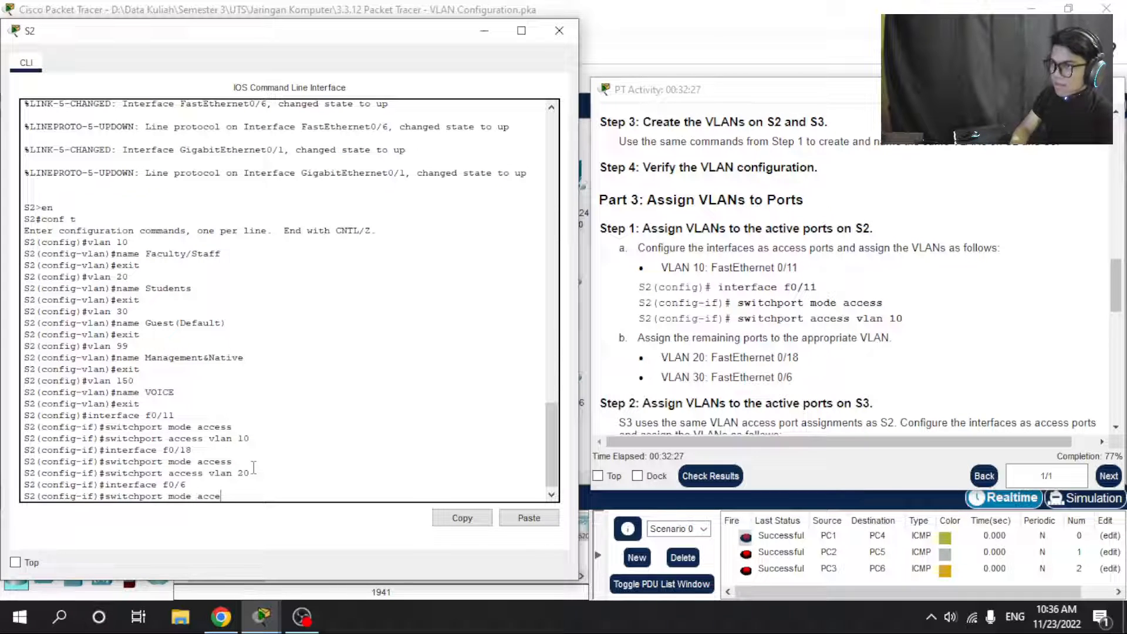
pyautogui.write('ss')
pyautogui.press('Return')
# Try to assign S2 interface f0/6 to VLAN 30 with the command swtichport access vlan 30.
pyautogui.write('s')
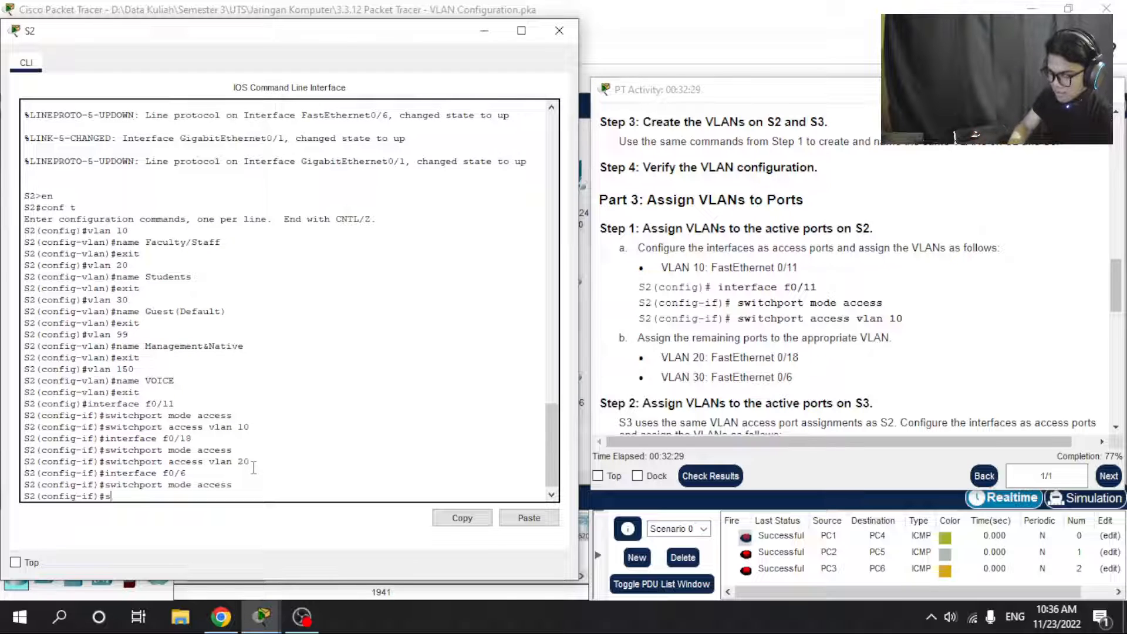
pyautogui.write('wtich')
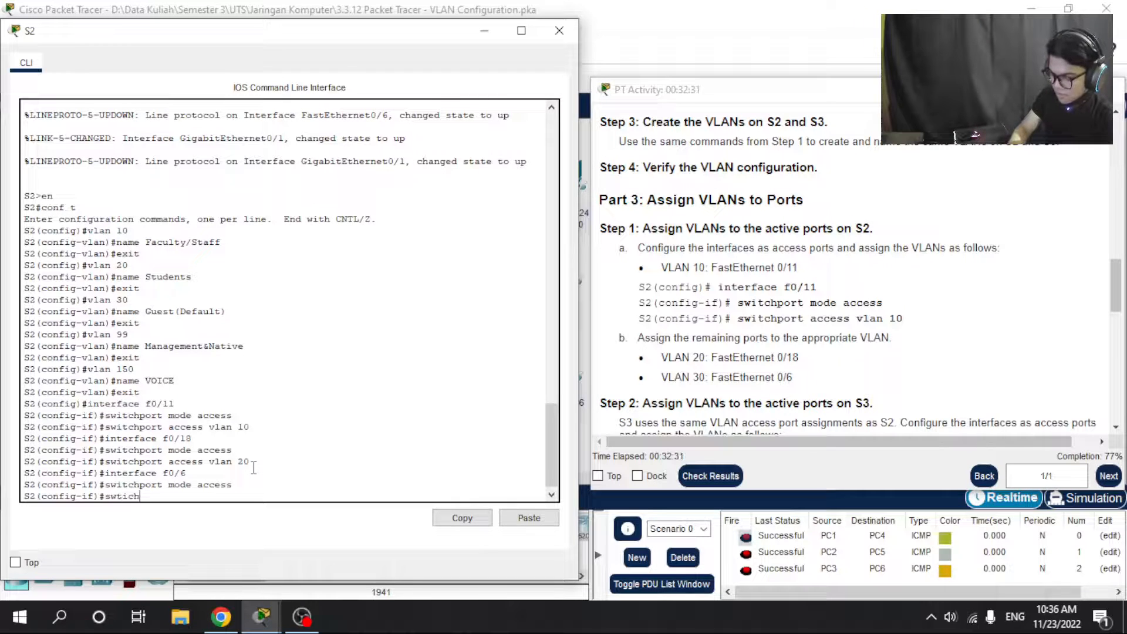
pyautogui.write('port ac')
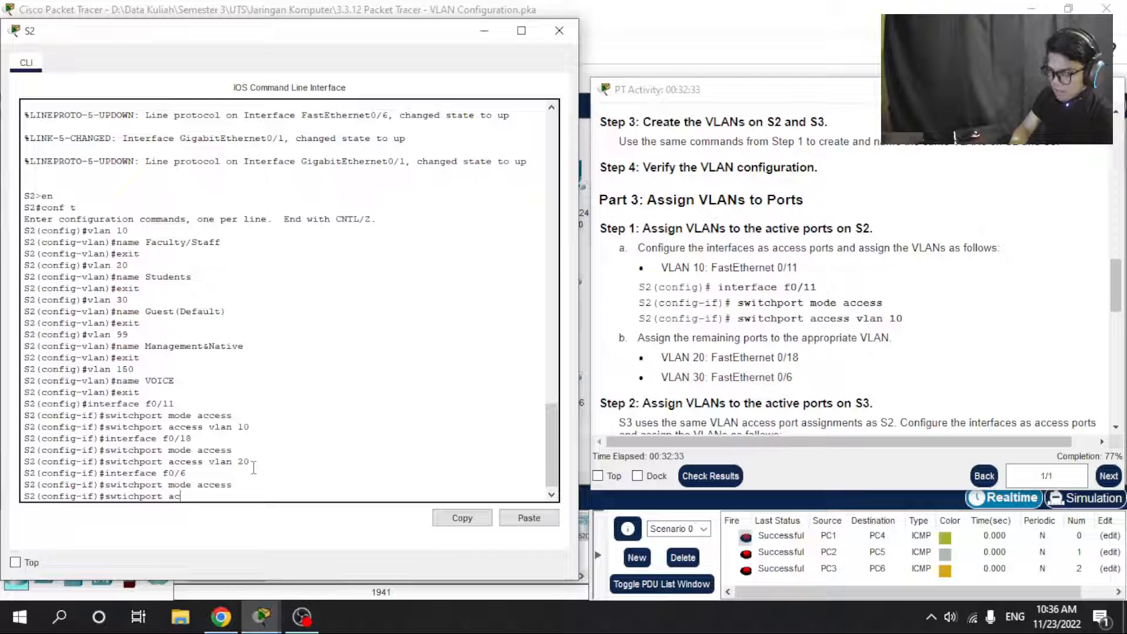
pyautogui.write('cess vla')
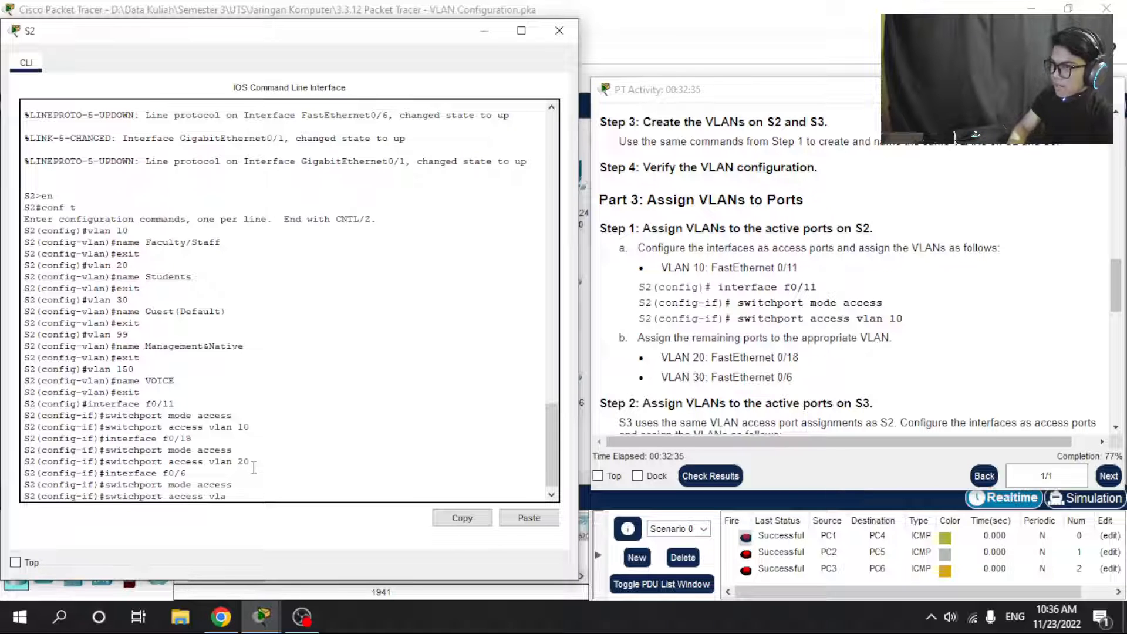
pyautogui.write('n')
pyautogui.write(' 30')
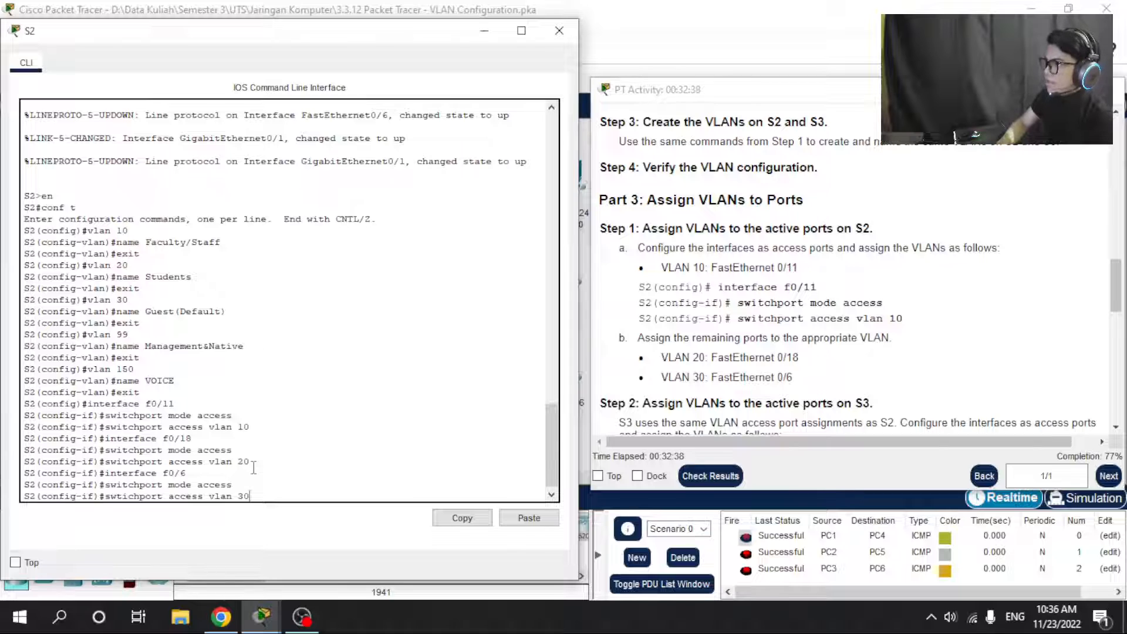
pyautogui.press('Return')
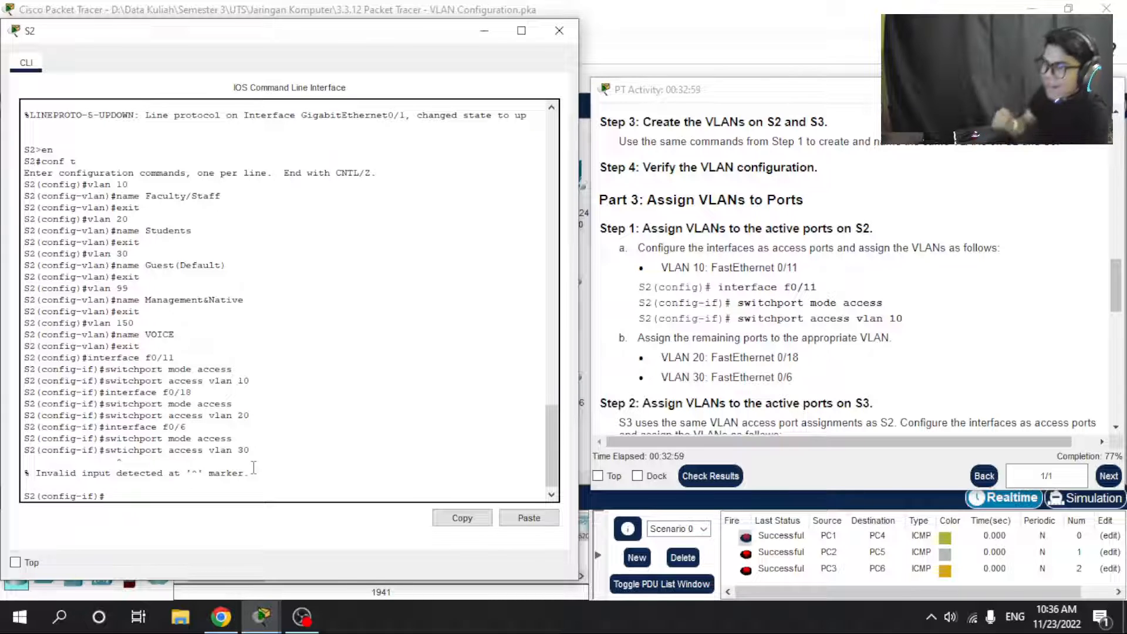
# Assign S2 interface f0/6 to VLAN 30 with the correctly spelled command switchport access vlan 30.
pyautogui.write('switch')
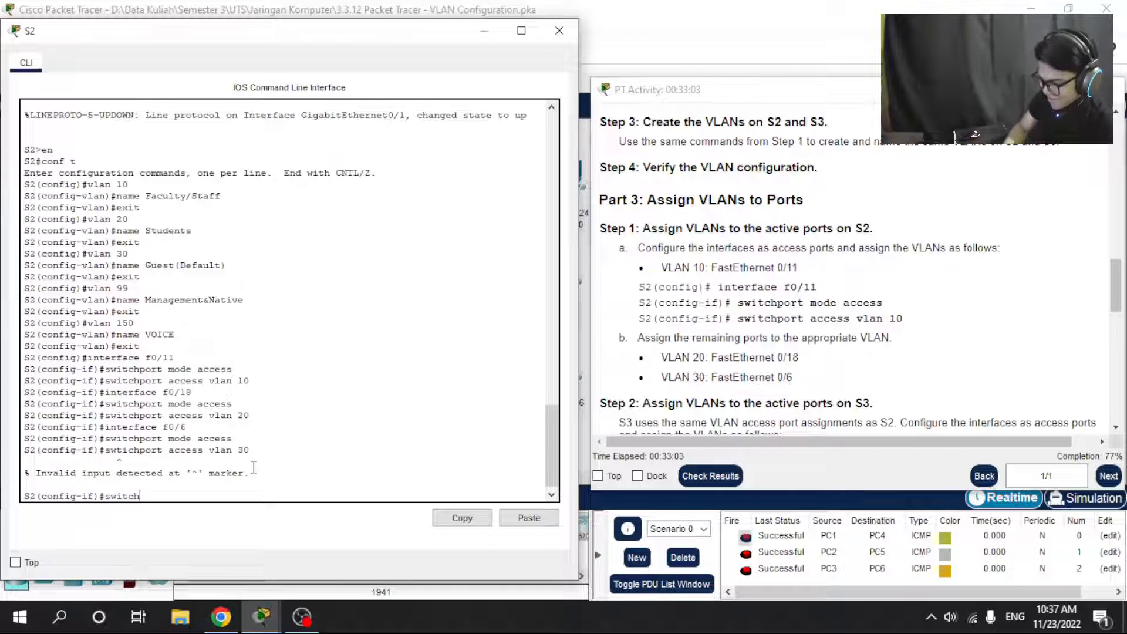
pyautogui.write('port a')
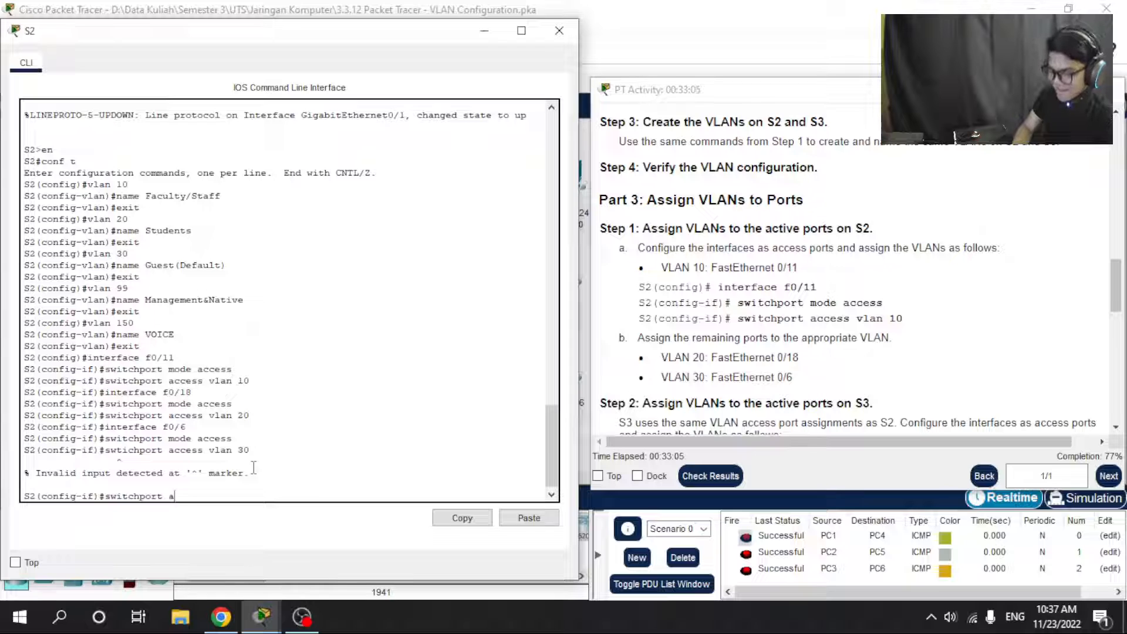
pyautogui.write('ccess')
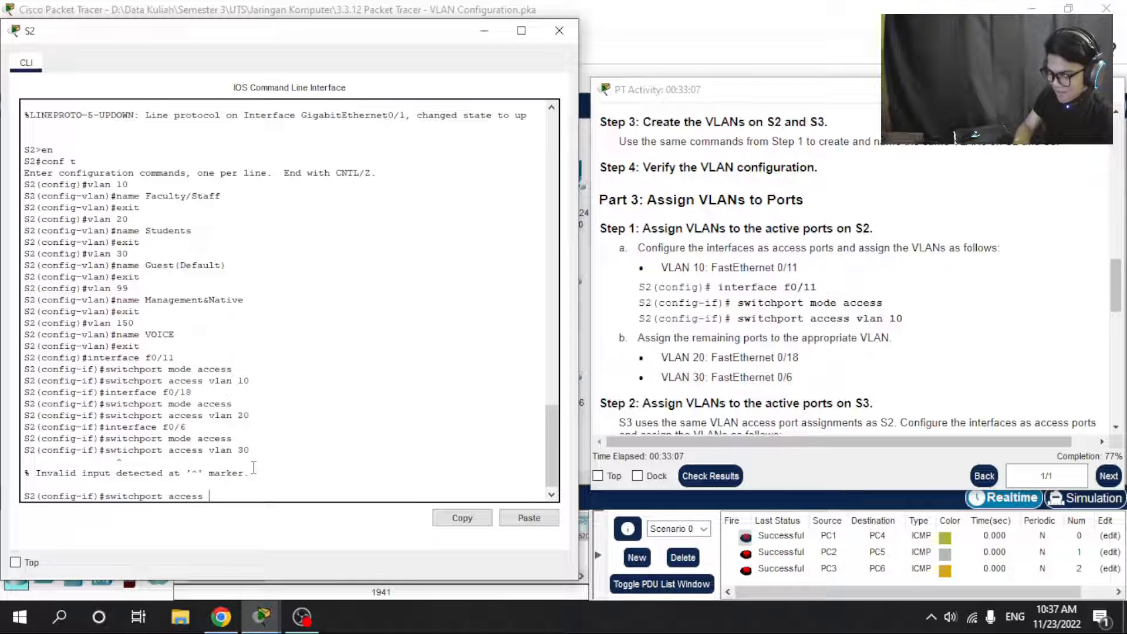
pyautogui.write(' vlan 30')
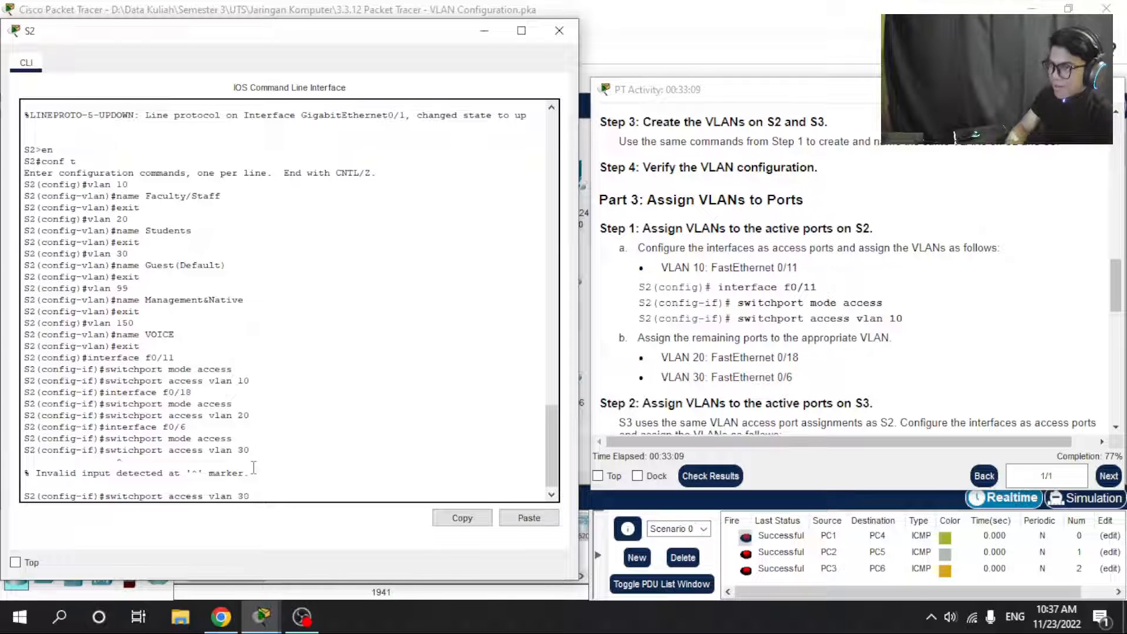
pyautogui.press('Return')
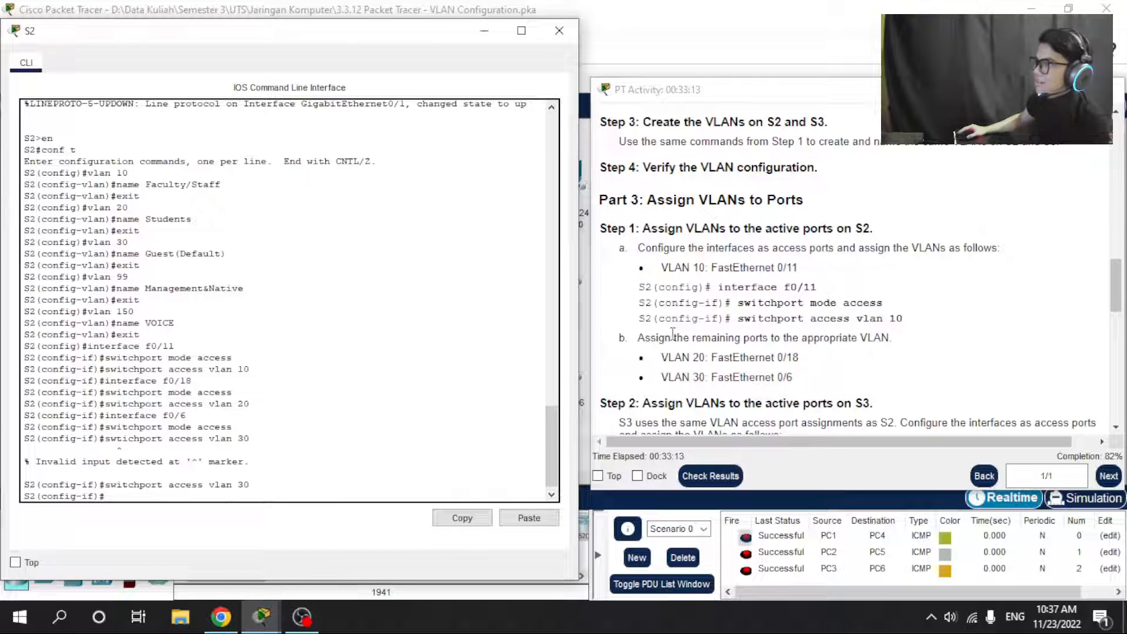
# Close the S2 window and open the S3 command line beside the activity instructions for assigning VLANs on S3.
pyautogui.scroll(-3, 770, 287)
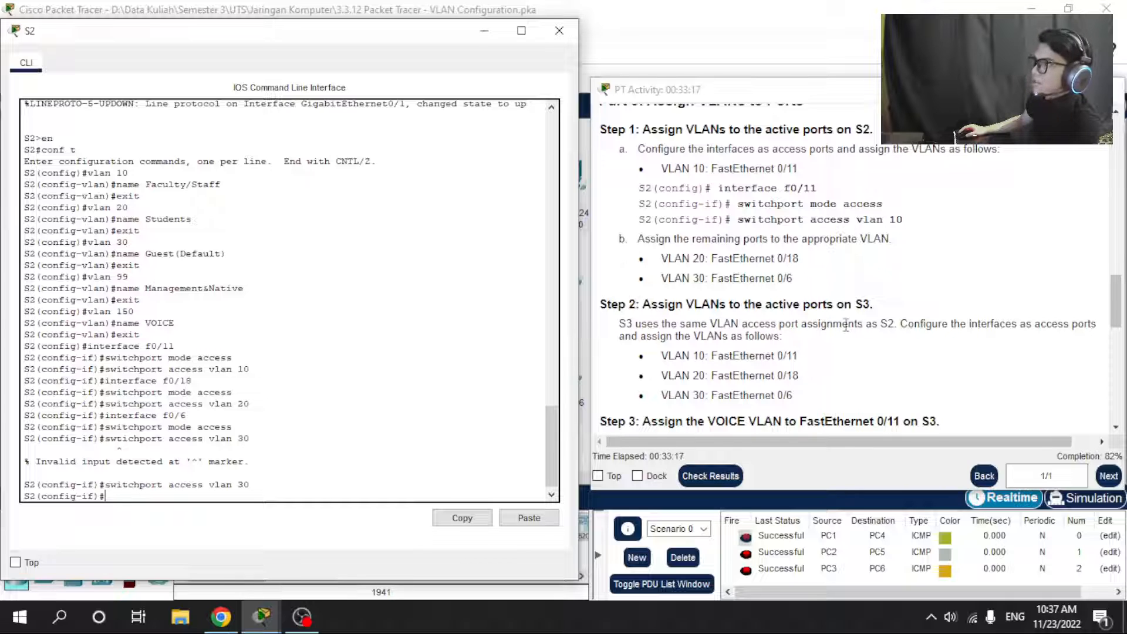
pyautogui.scroll(-3, 874, 324)
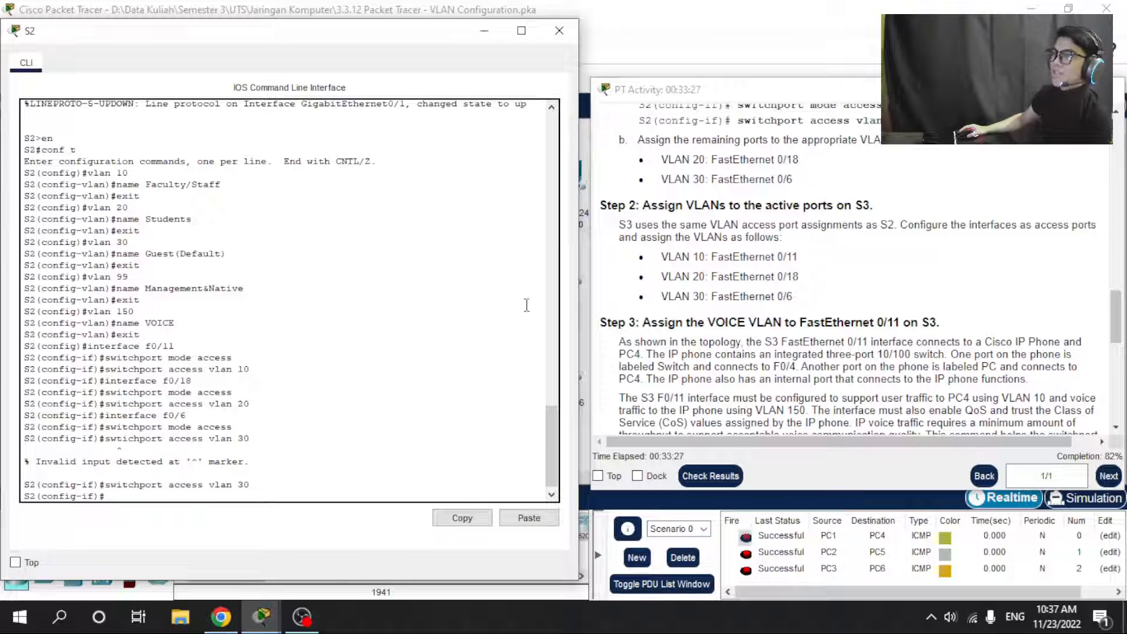
pyautogui.click(559, 31)
pyautogui.click(359, 271)
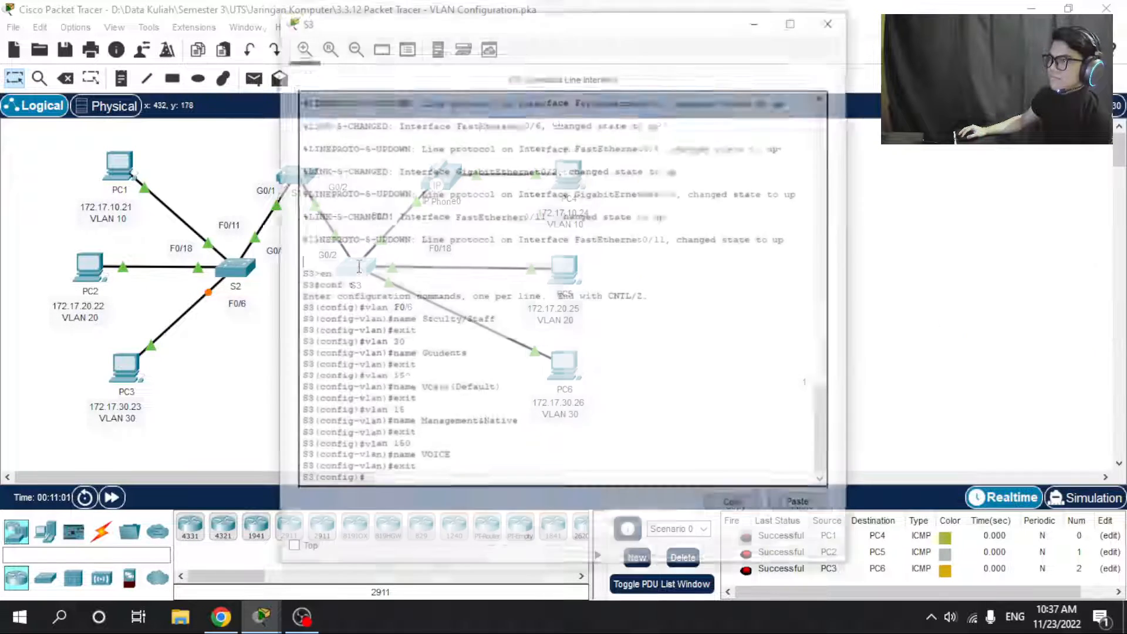
pyautogui.moveTo(441, 25); pyautogui.dragTo(166, 32)
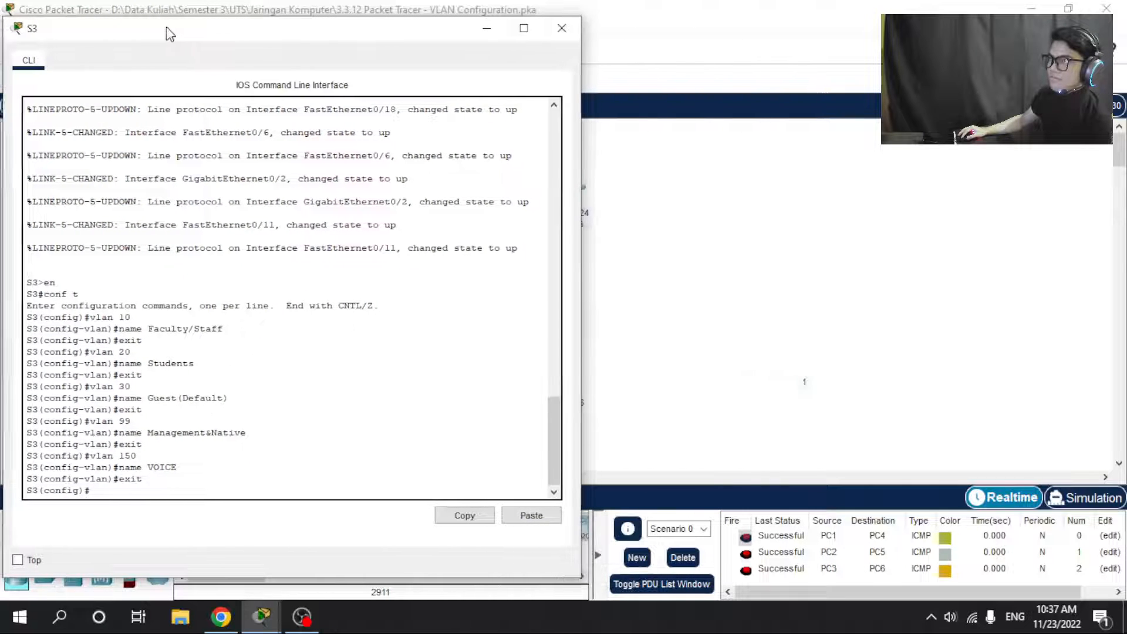
pyautogui.moveTo(262, 616)
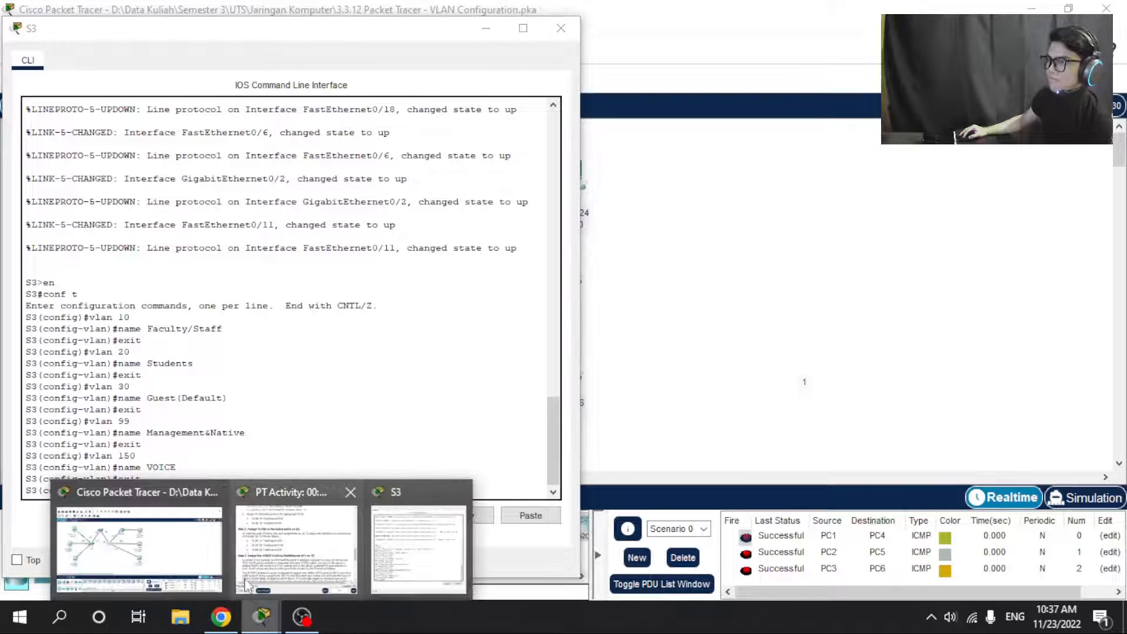
pyautogui.click(267, 569)
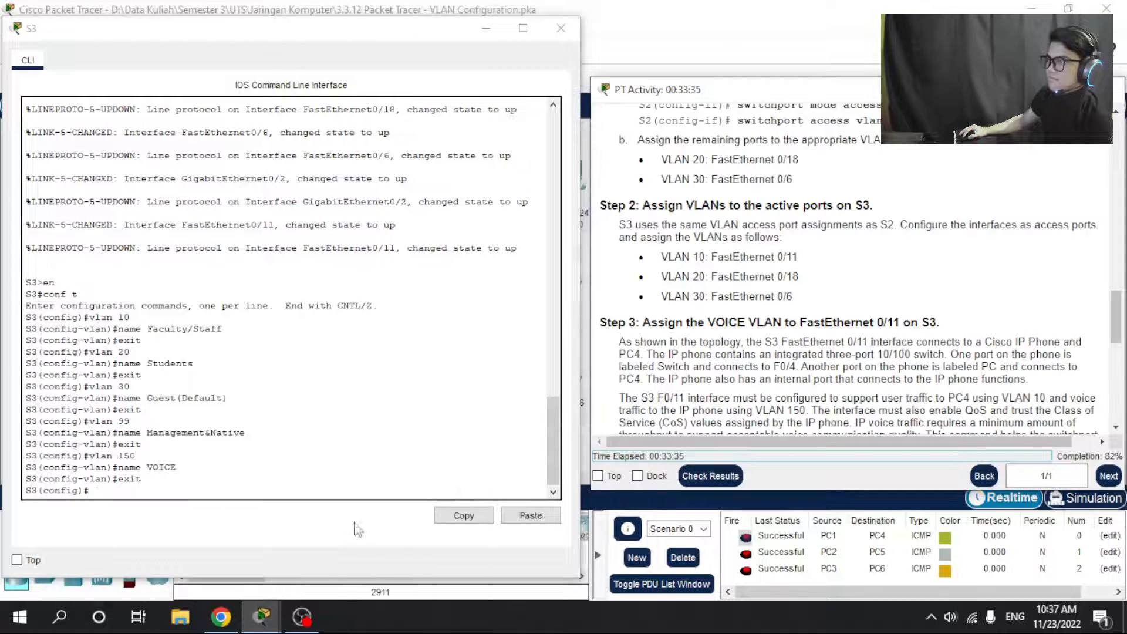
# Enter interface f0/11 on S3 and set it to access mode with switchport mode access.
pyautogui.click(120, 485)
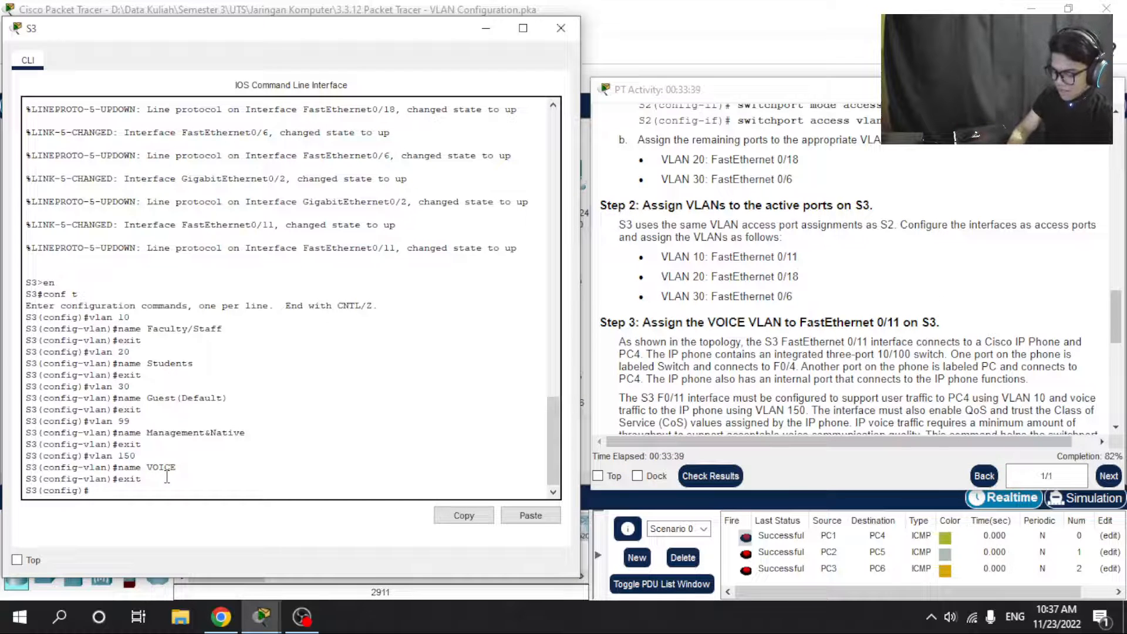
pyautogui.write('interface')
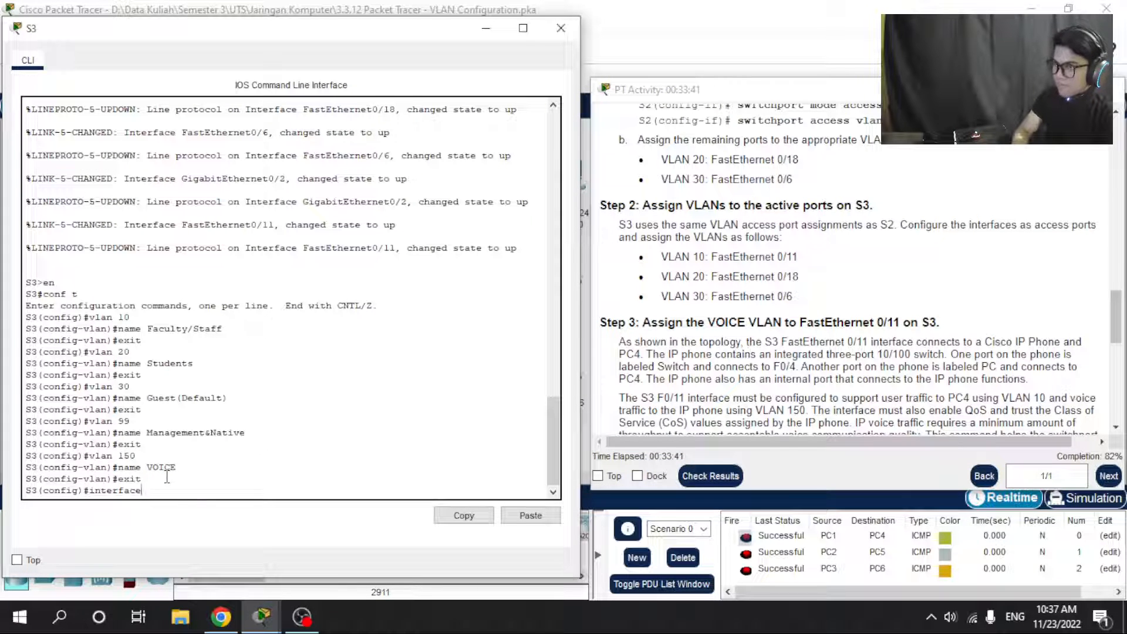
pyautogui.write(' f0/')
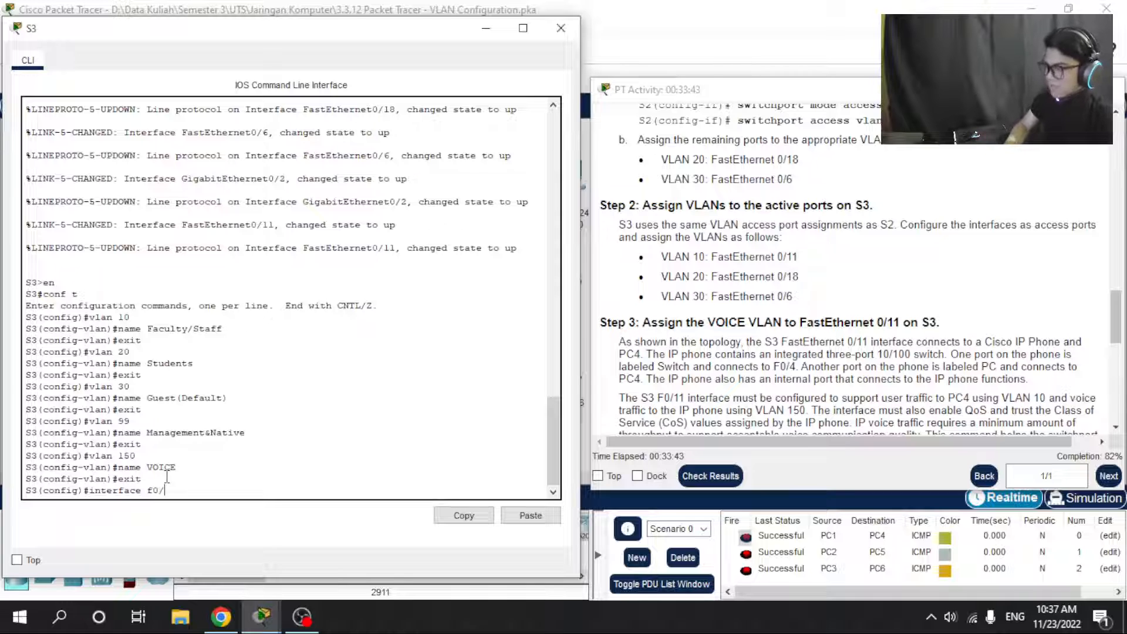
pyautogui.write('11')
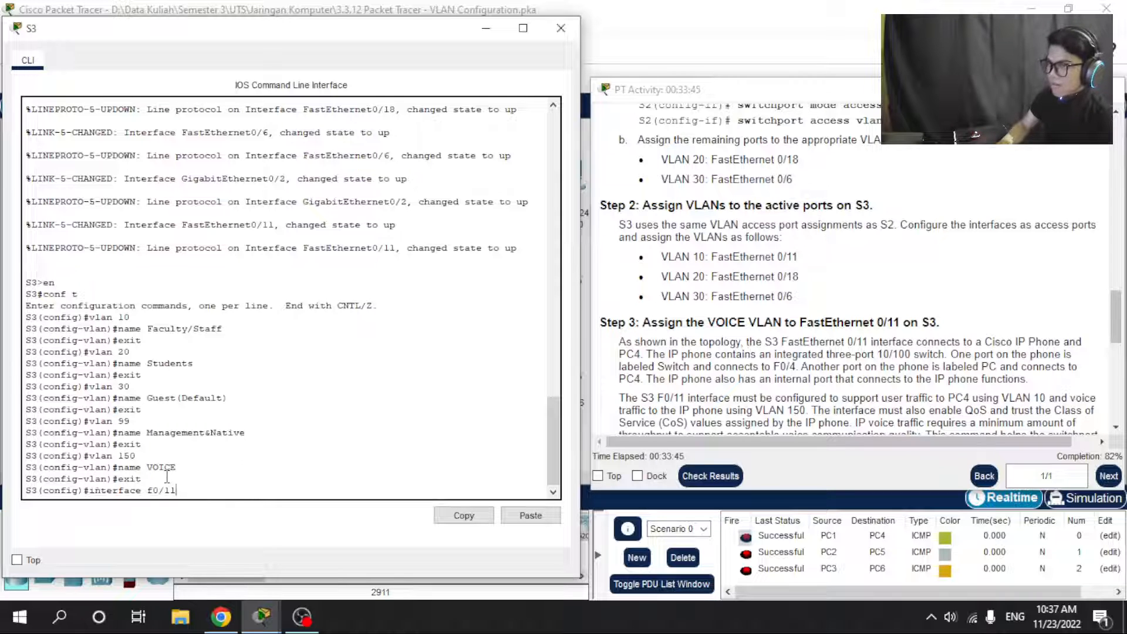
pyautogui.press('Return')
pyautogui.write('switc')
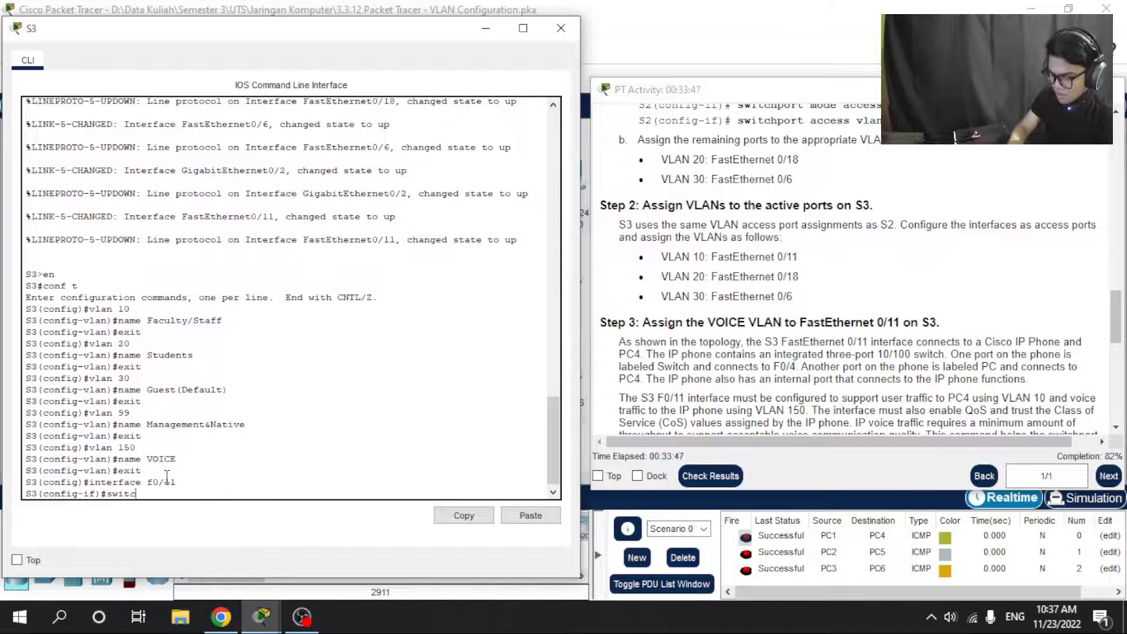
pyautogui.write('hport mode')
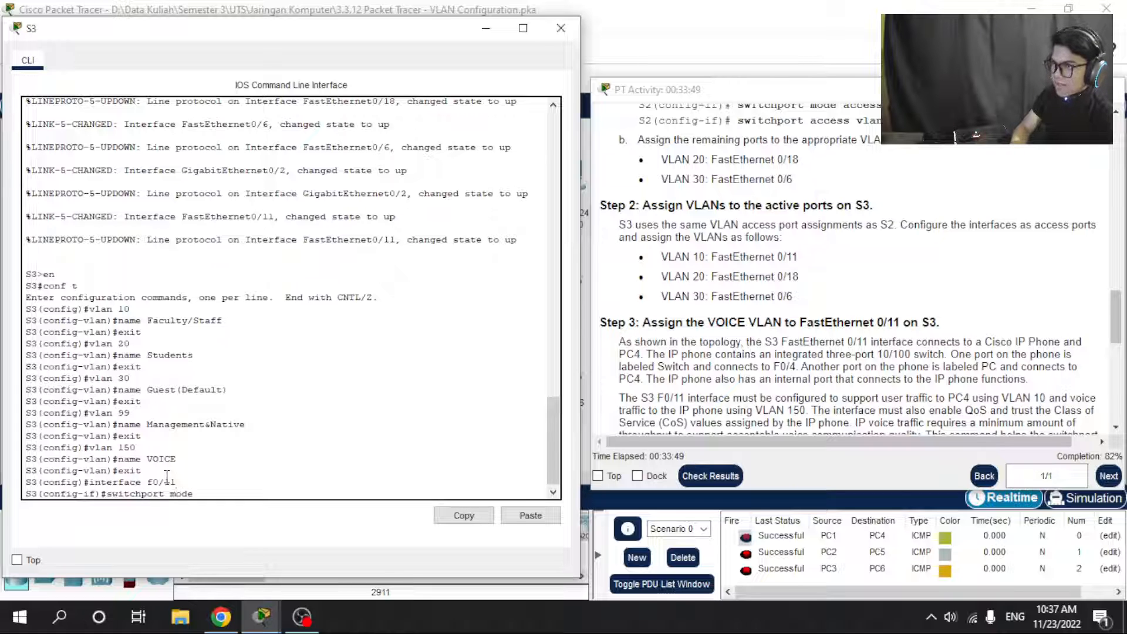
pyautogui.write(' access')
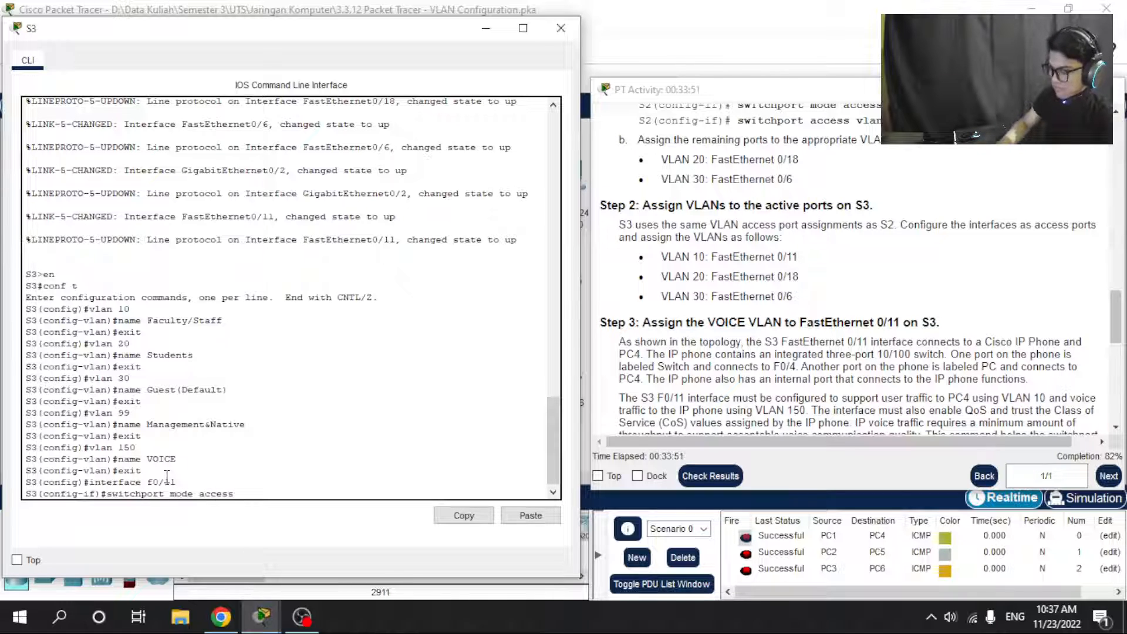
pyautogui.press('Return')
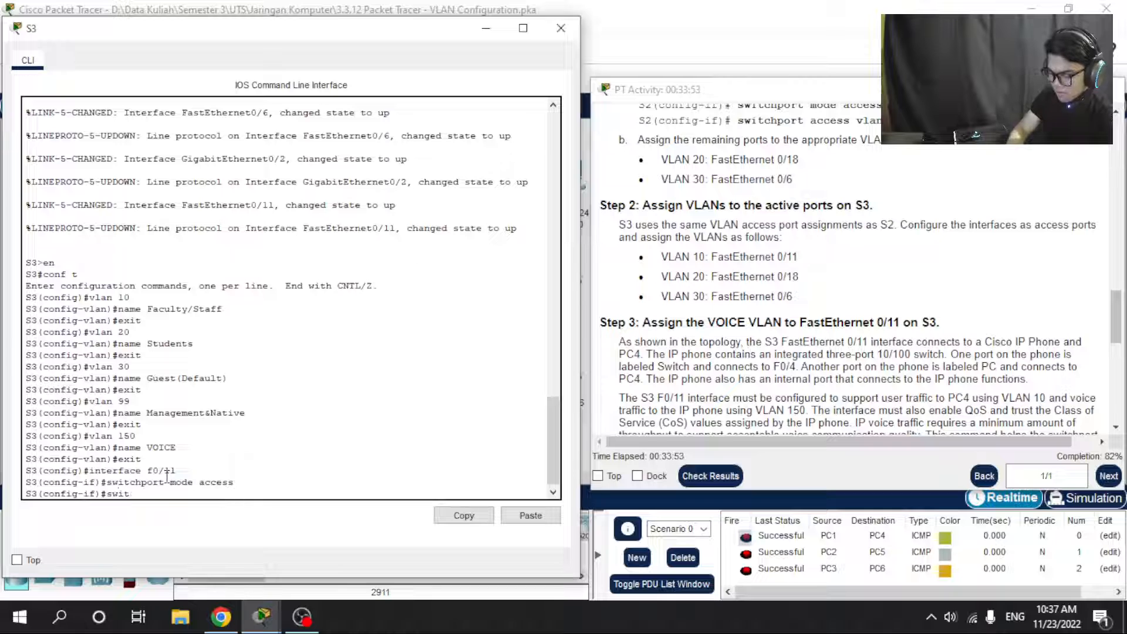
# Assign S3 interface f0/11 to VLAN 10 with switchport access vlan 10.
pyautogui.write('switchport')
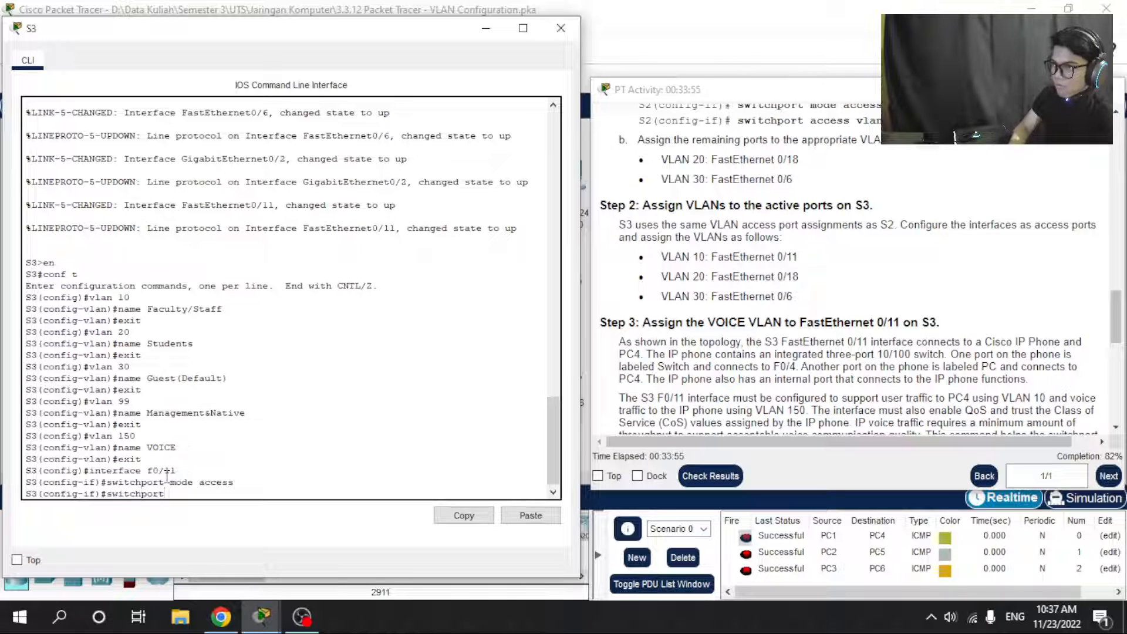
pyautogui.write(' acc')
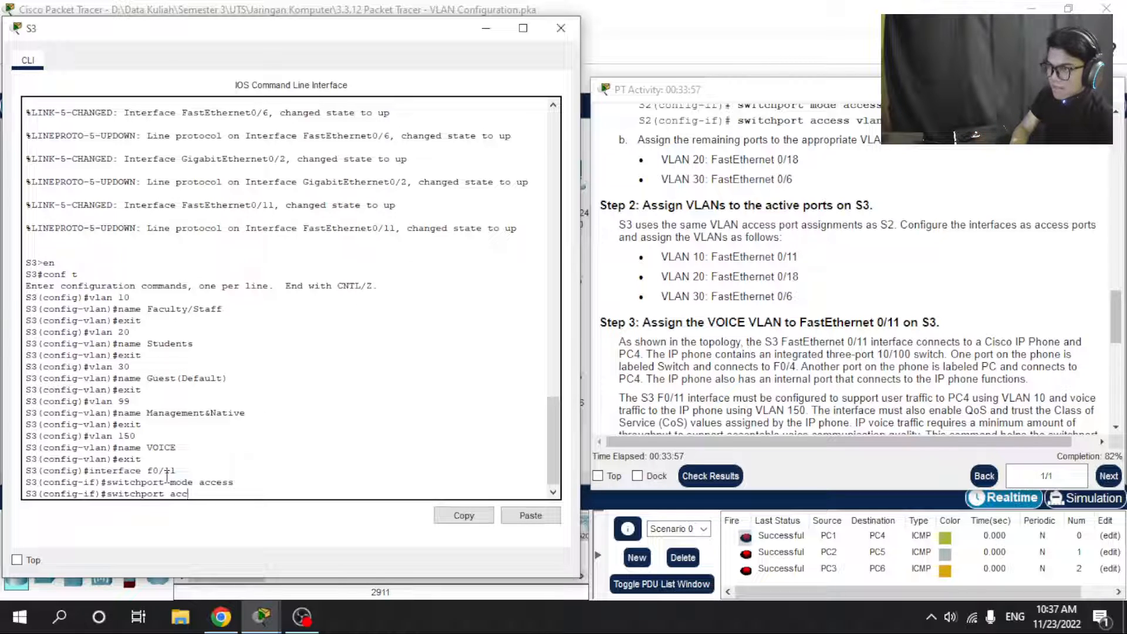
pyautogui.write('ess vlan')
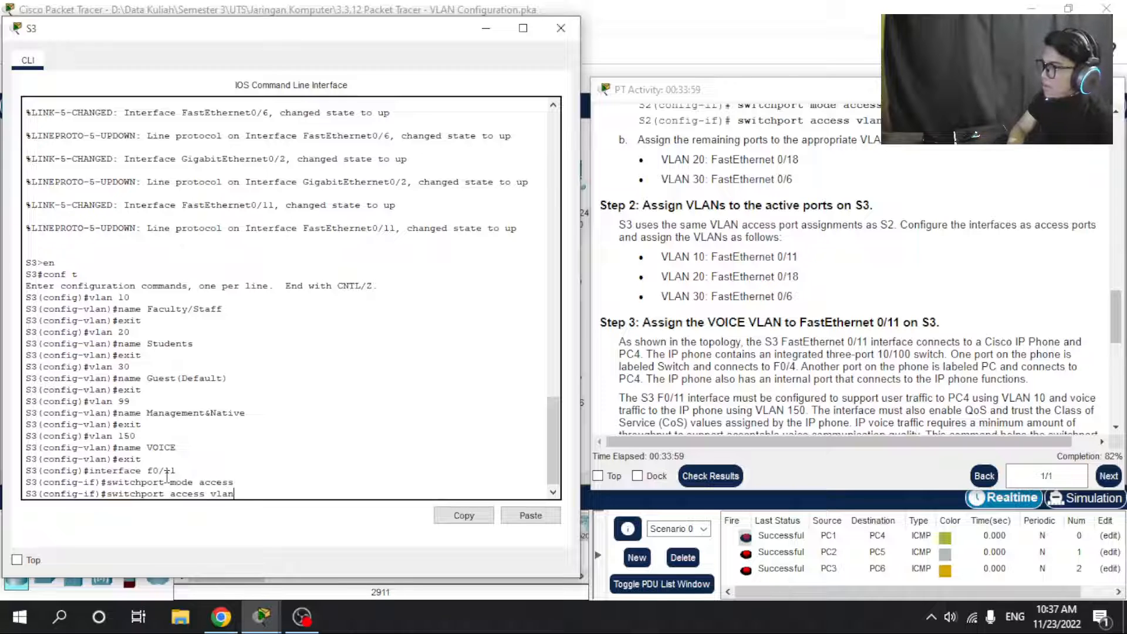
pyautogui.write(' 10')
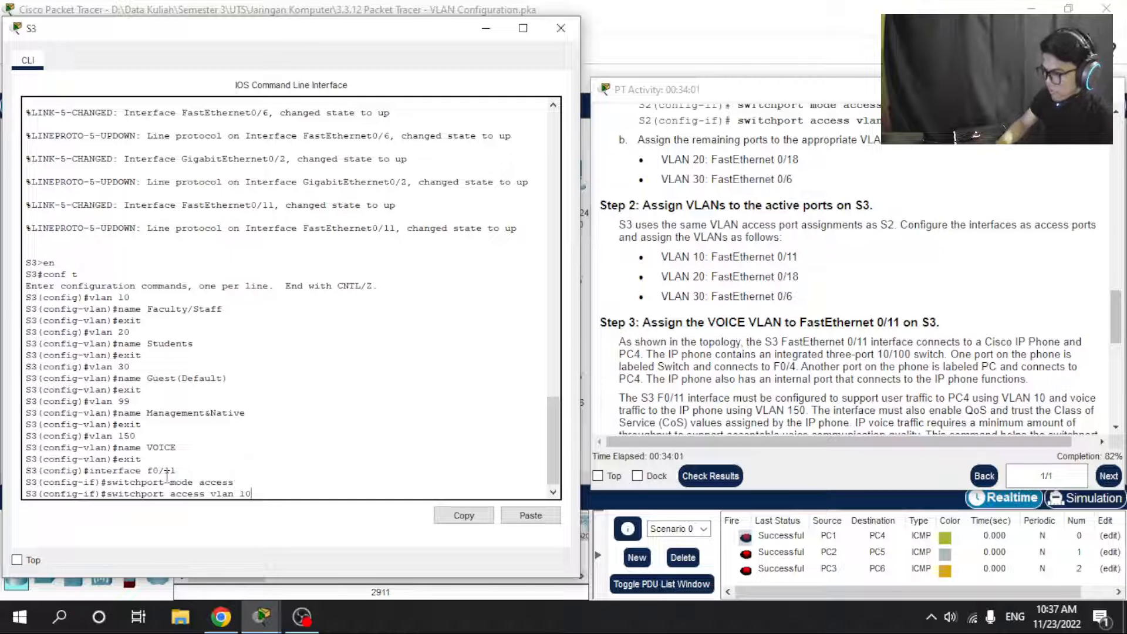
pyautogui.press('Return')
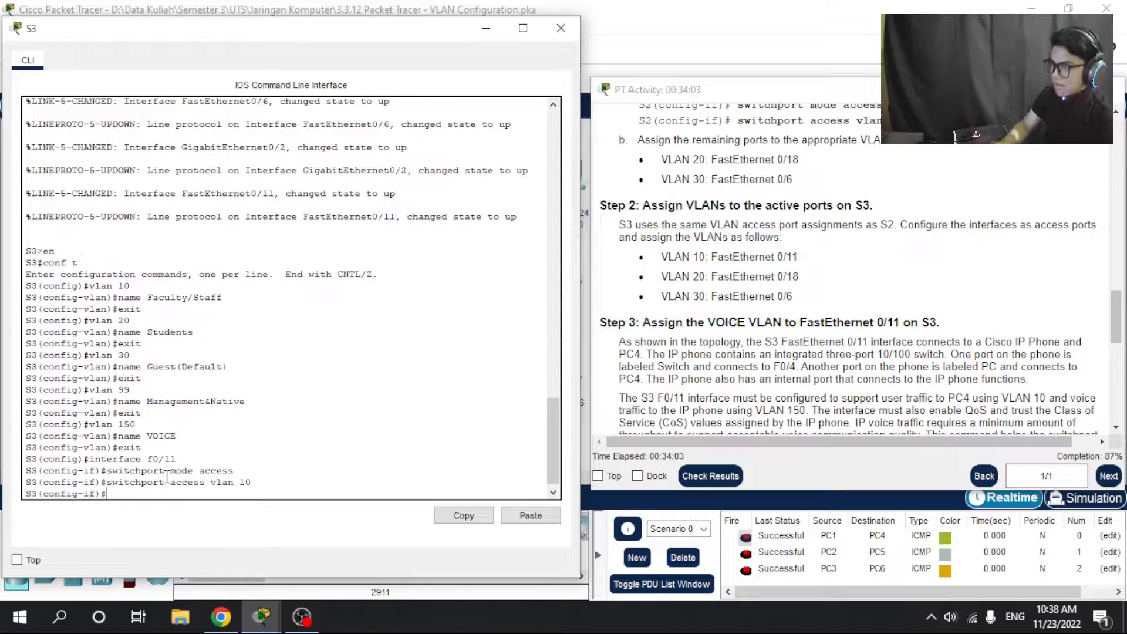
# Enter interface f0/18 on S3 and set it to access mode with switchport mode access.
pyautogui.write('interfa')
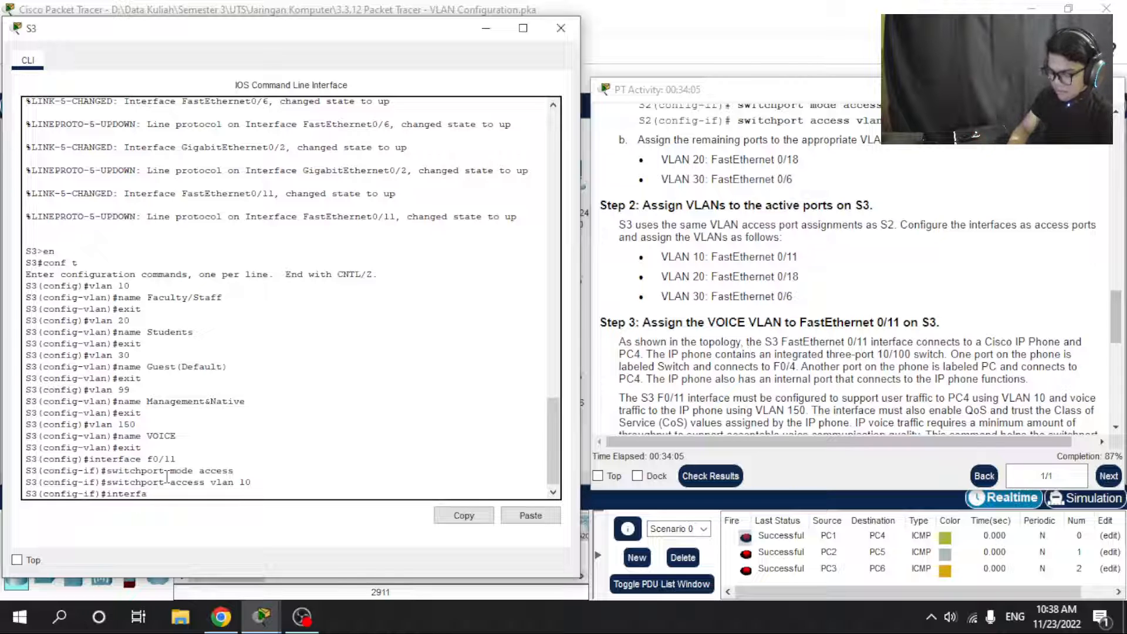
pyautogui.write('ce f0')
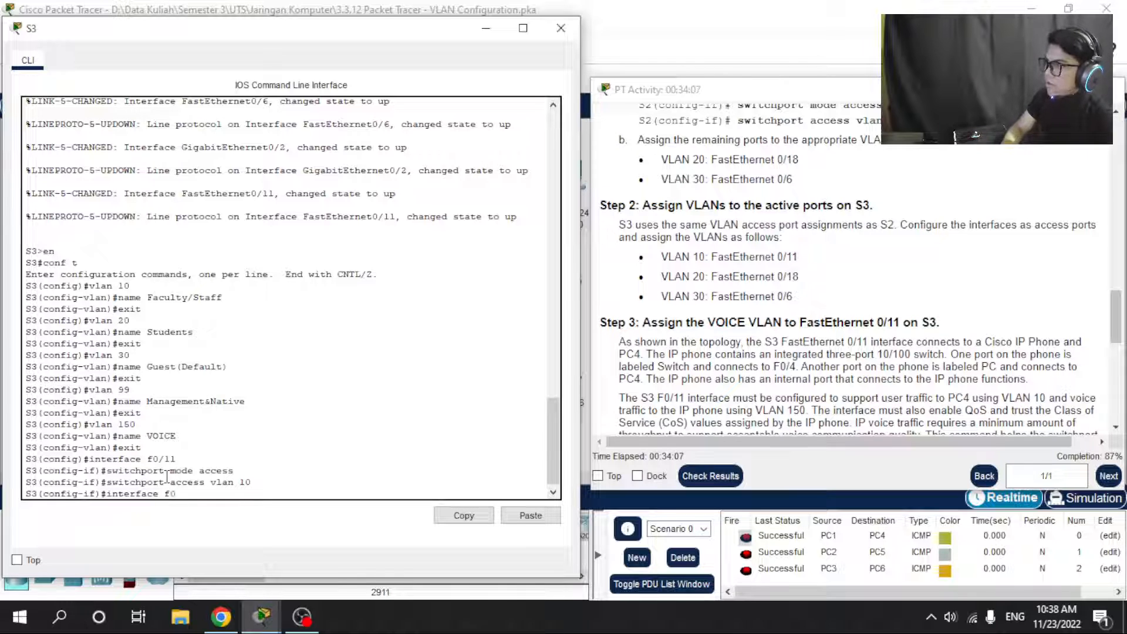
pyautogui.write('/18')
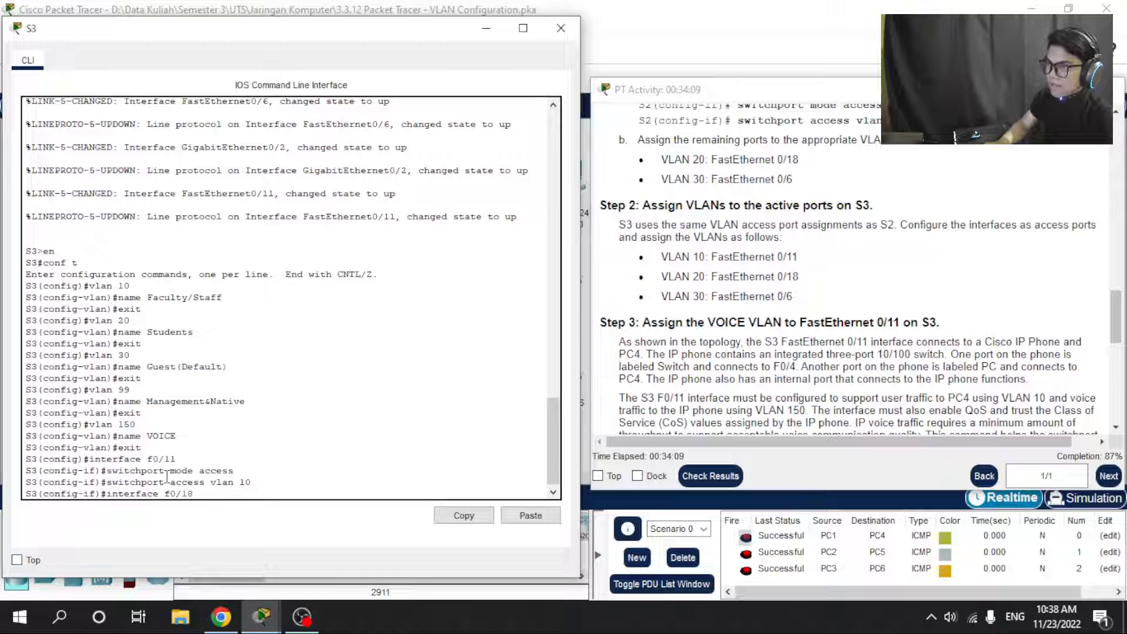
pyautogui.press('Return')
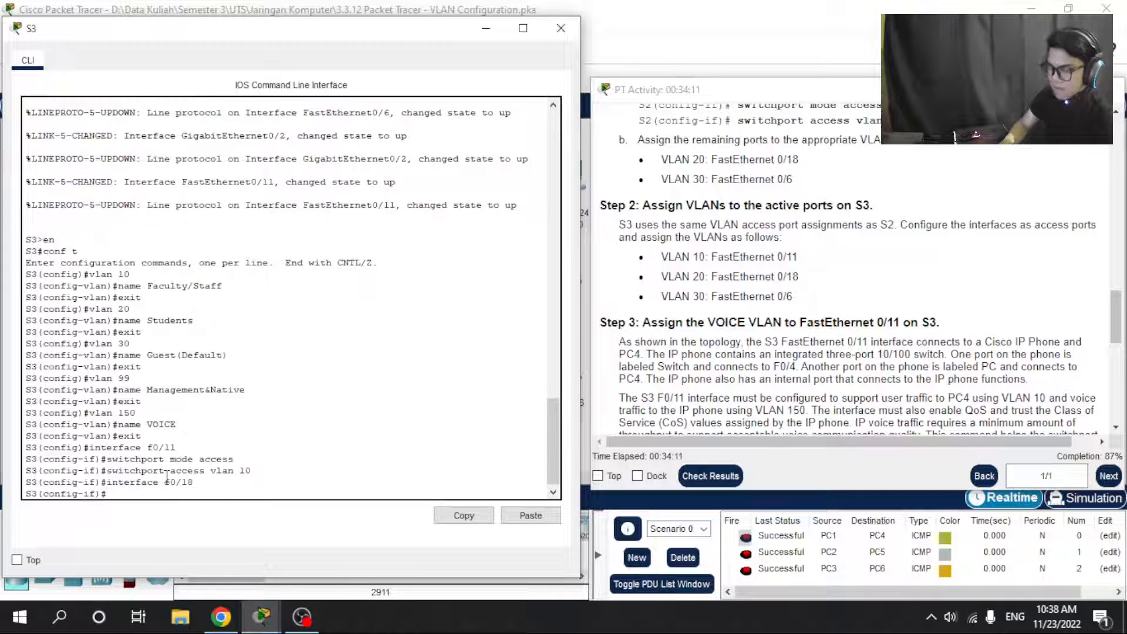
pyautogui.write('switchp')
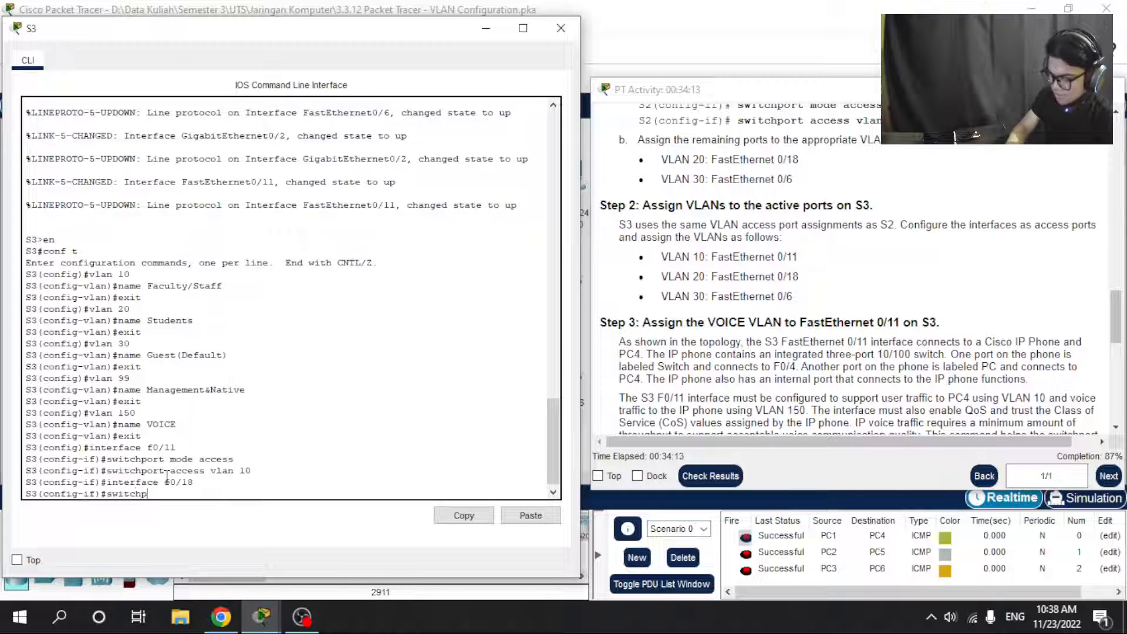
pyautogui.write('ort mode a')
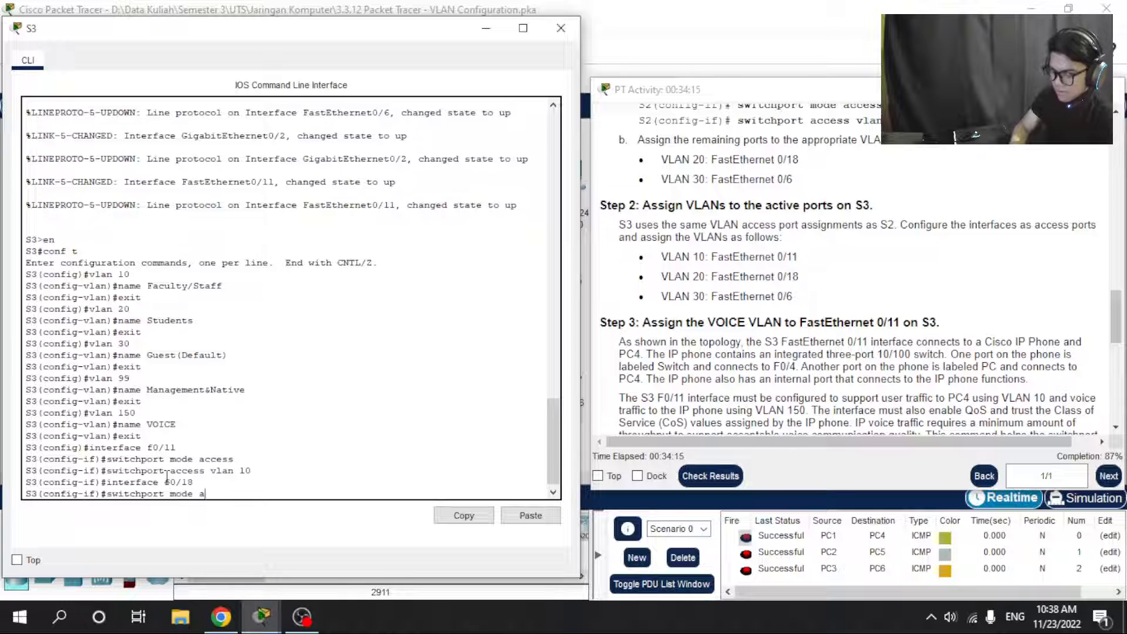
pyautogui.write('ccess')
pyautogui.press('Return')
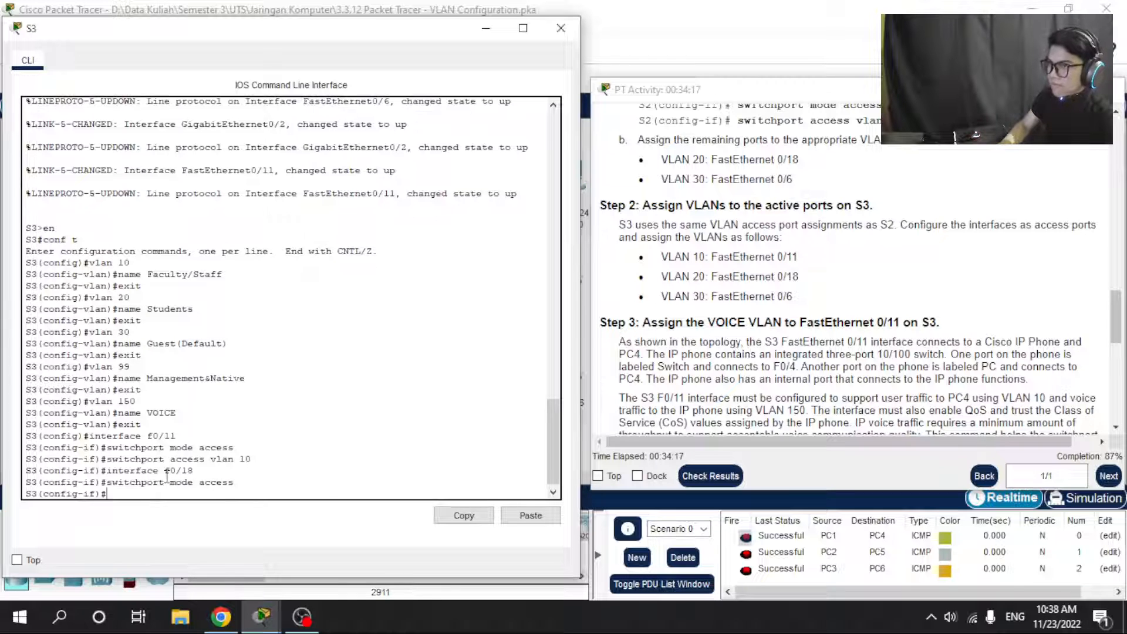
# Assign S3 interface f0/18 to VLAN 20 with switchport access vlan 20.
pyautogui.write('swit')
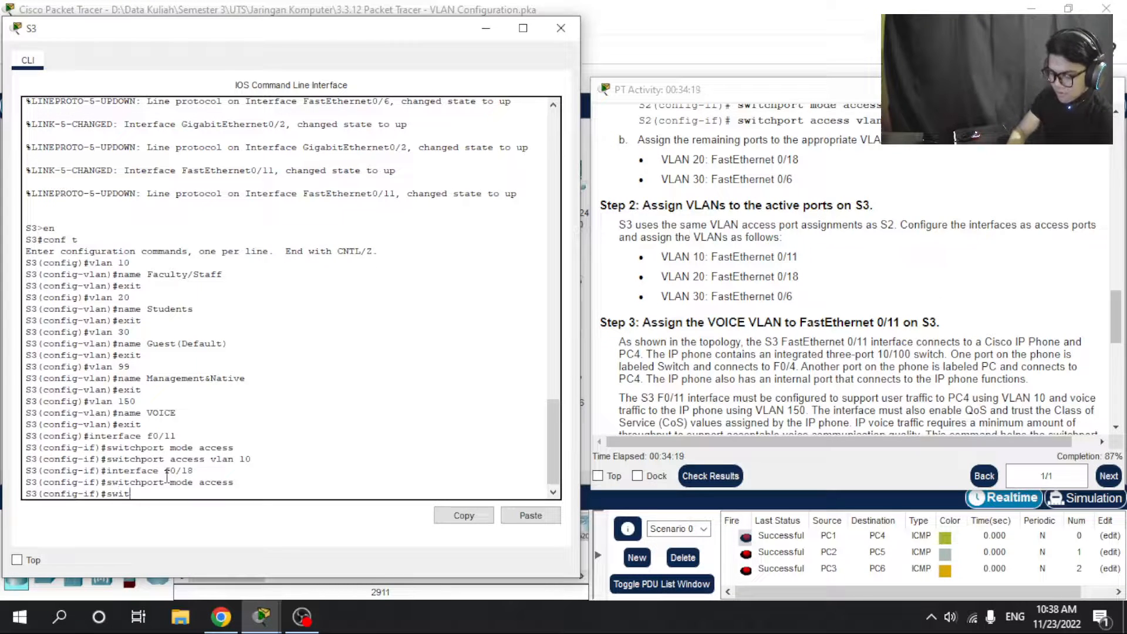
pyautogui.write('chport a')
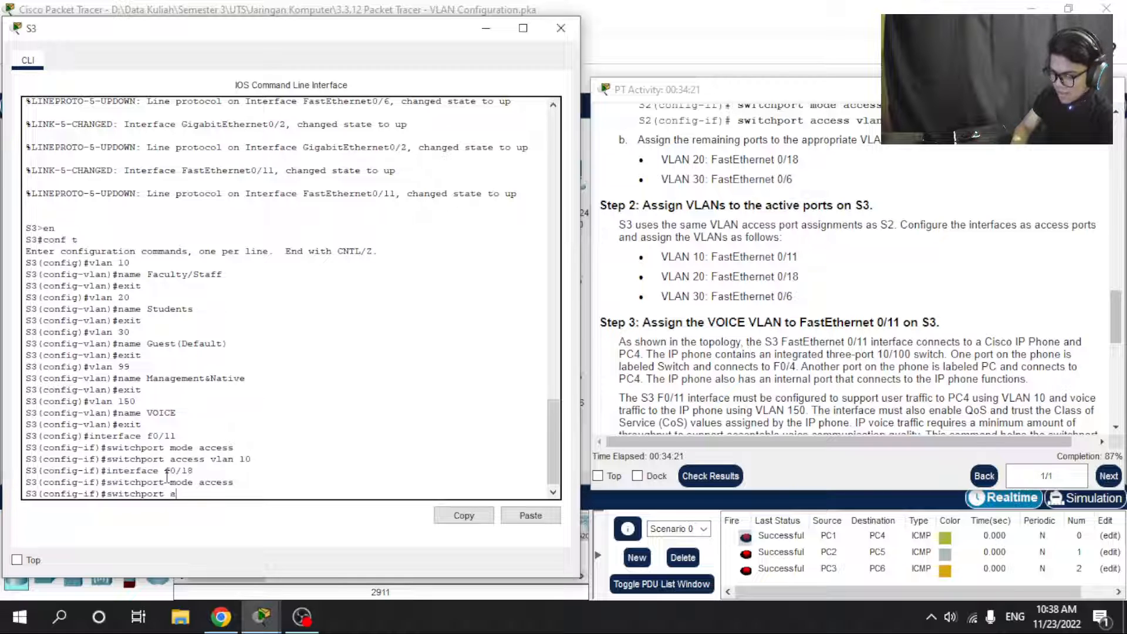
pyautogui.write('ccess v')
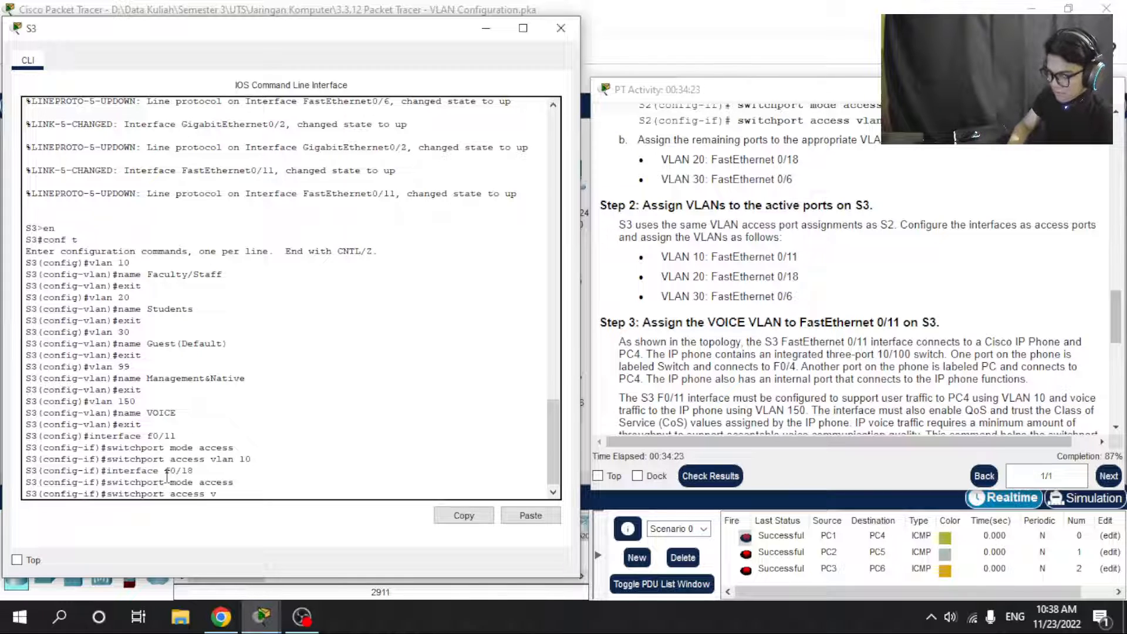
pyautogui.write('lan 2')
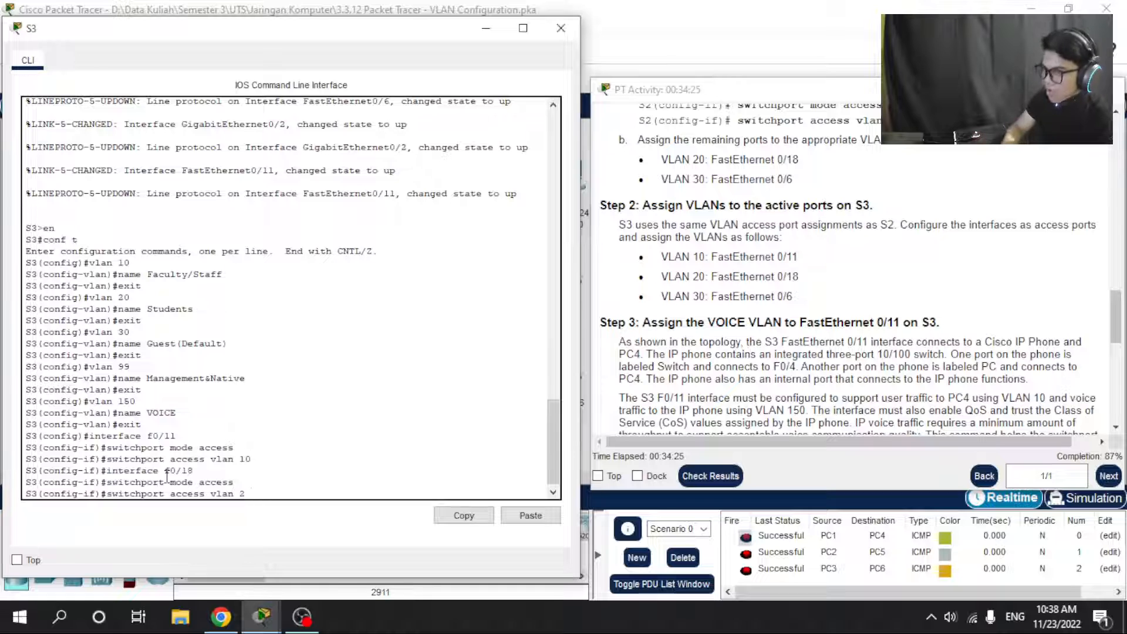
pyautogui.write('0')
pyautogui.press('Return')
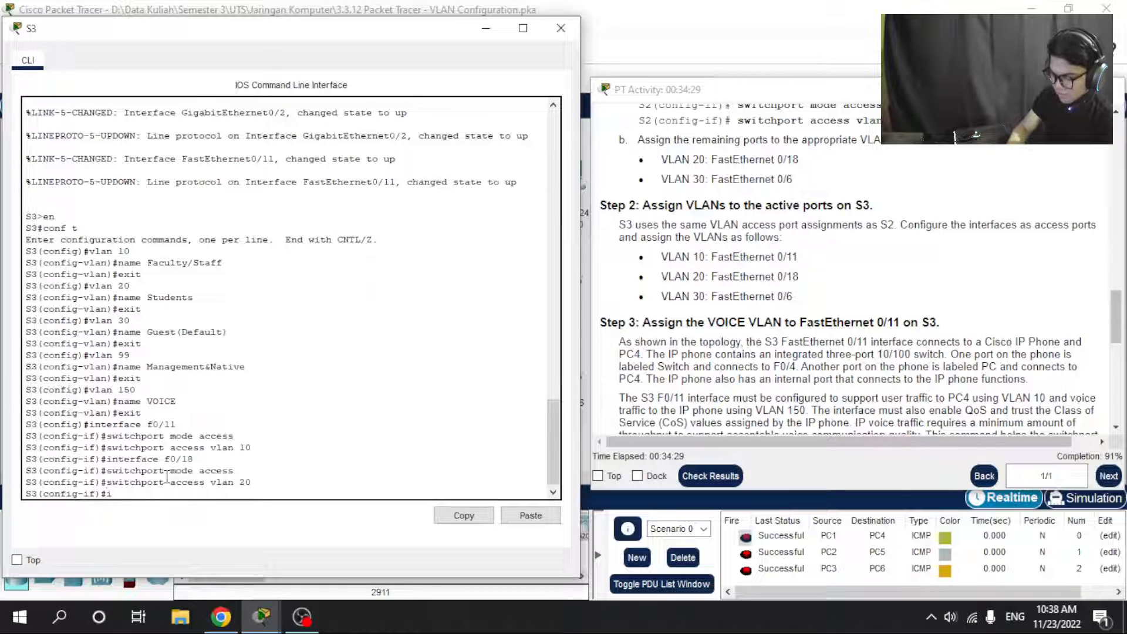
# Enter interface f0/6 on S3 and set it to access mode with switchport mode access.
pyautogui.write('interface f')
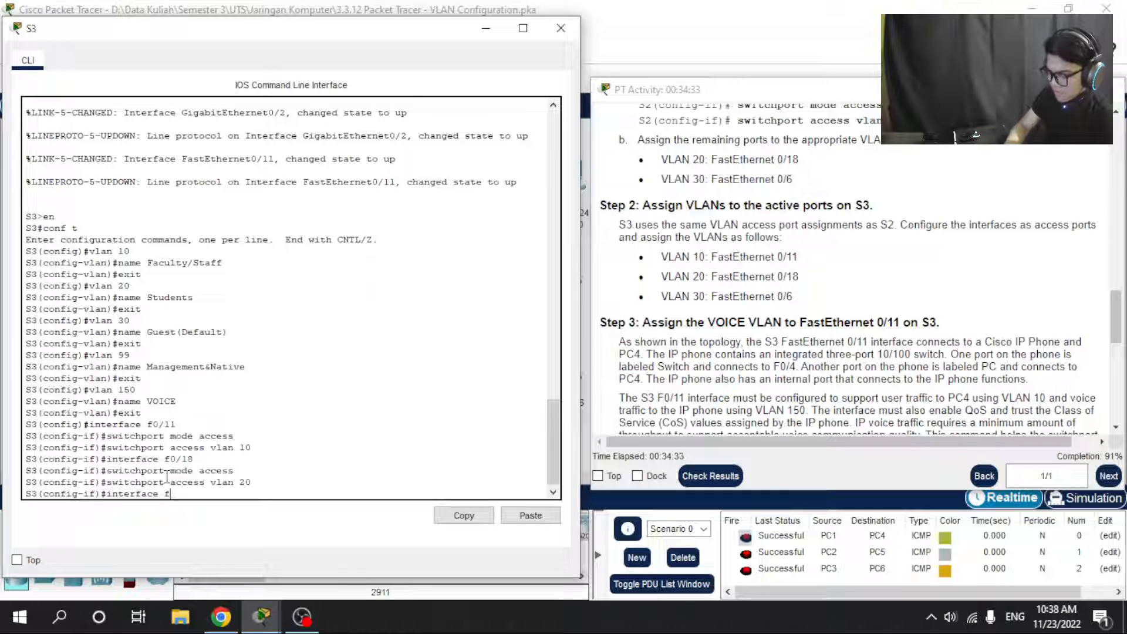
pyautogui.write('0/6')
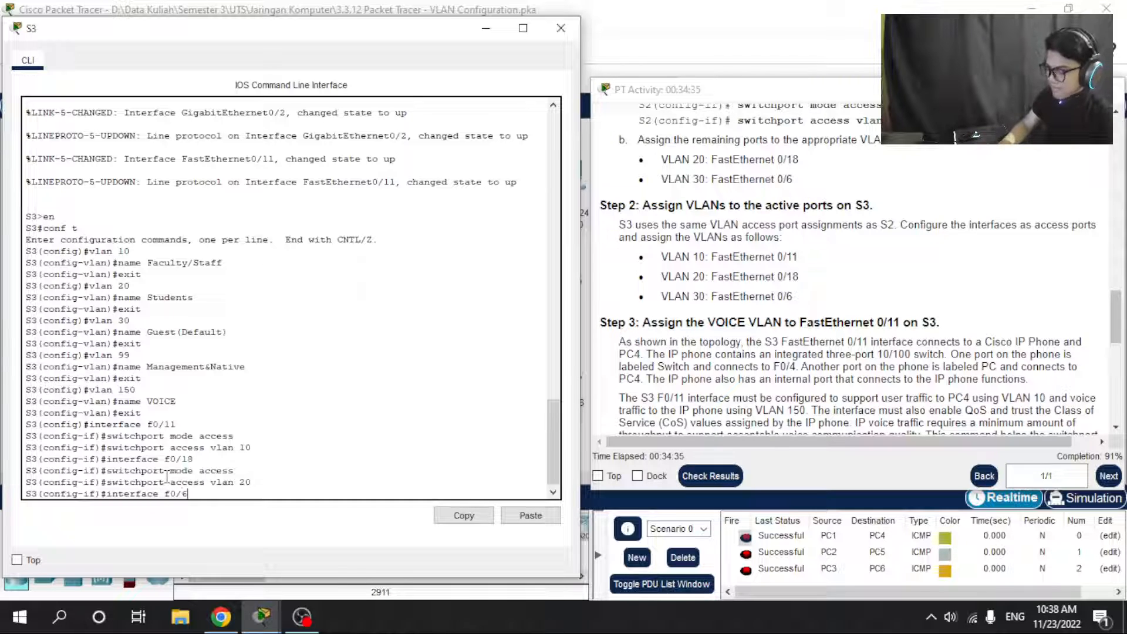
pyautogui.press('Return')
pyautogui.write('sw')
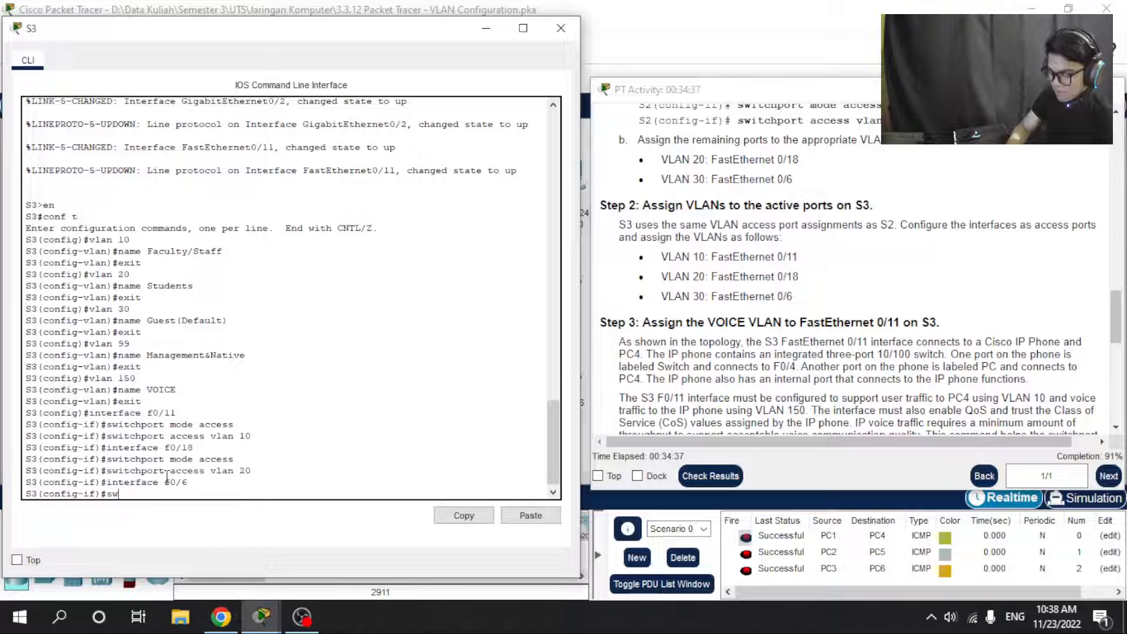
pyautogui.write('itchport')
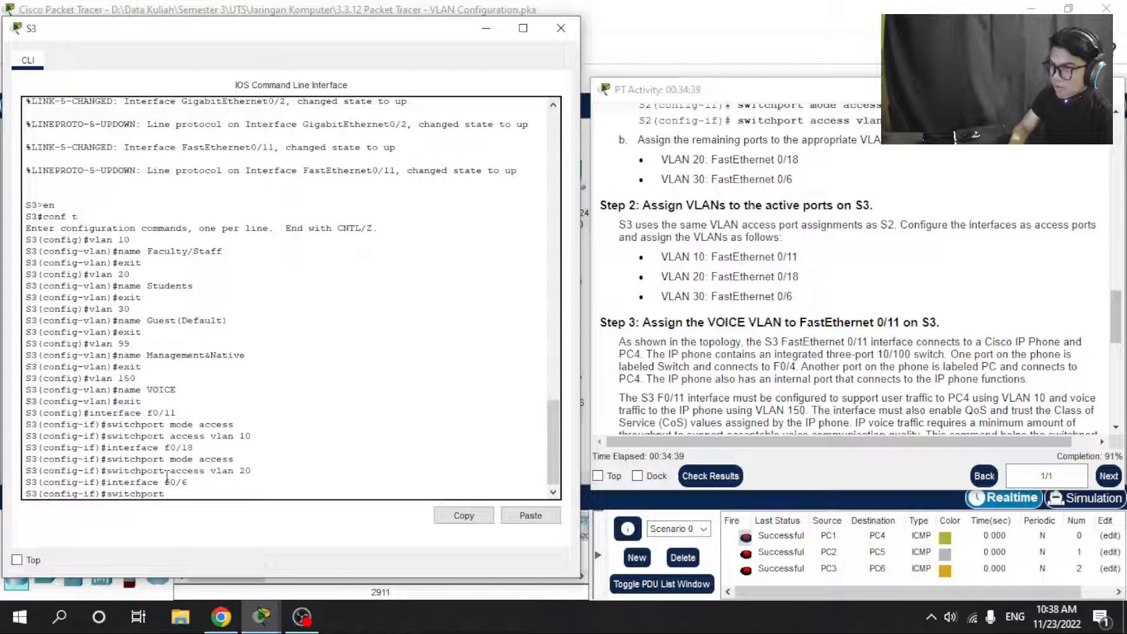
pyautogui.write(' mode access')
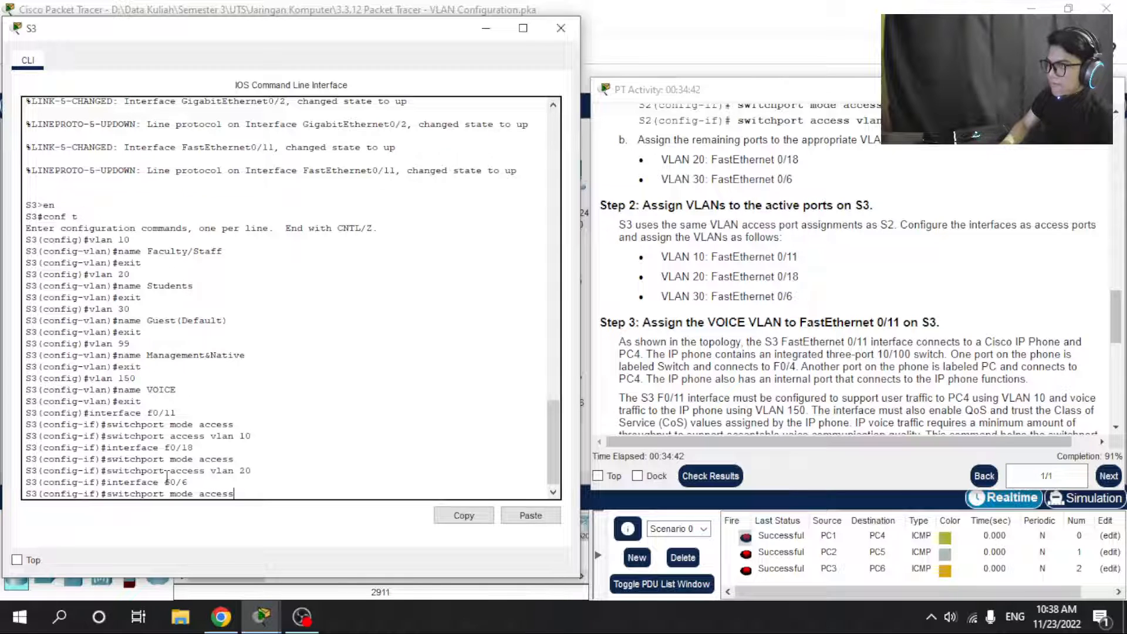
pyautogui.press('Return')
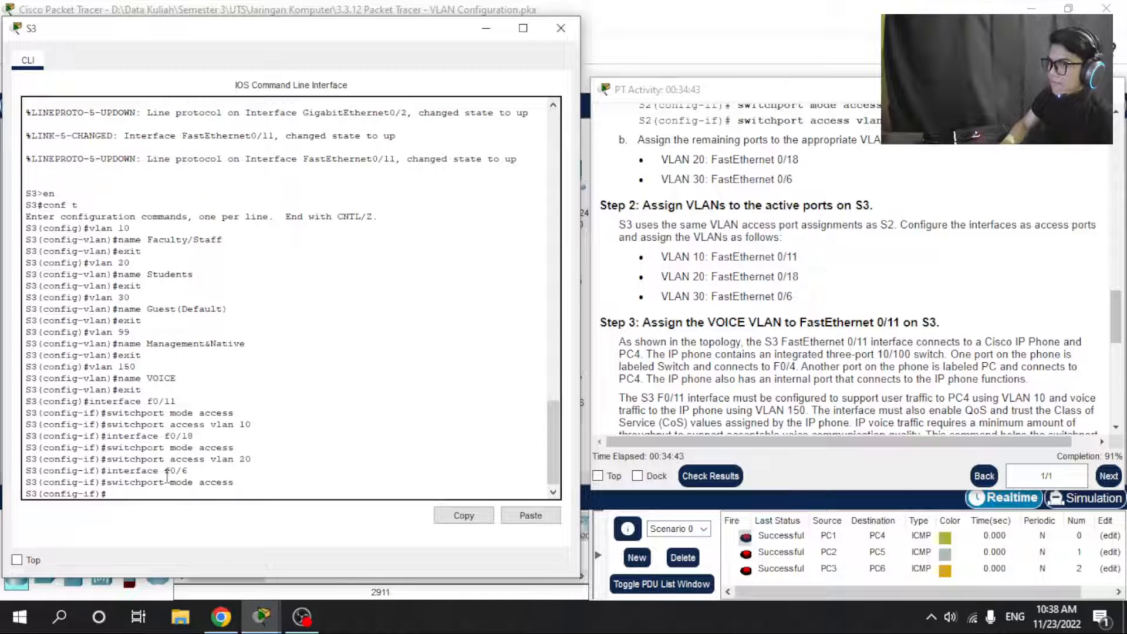
# Assign S3 interface f0/6 to VLAN 30 with switchport access vlan 30.
pyautogui.write('switchport ')
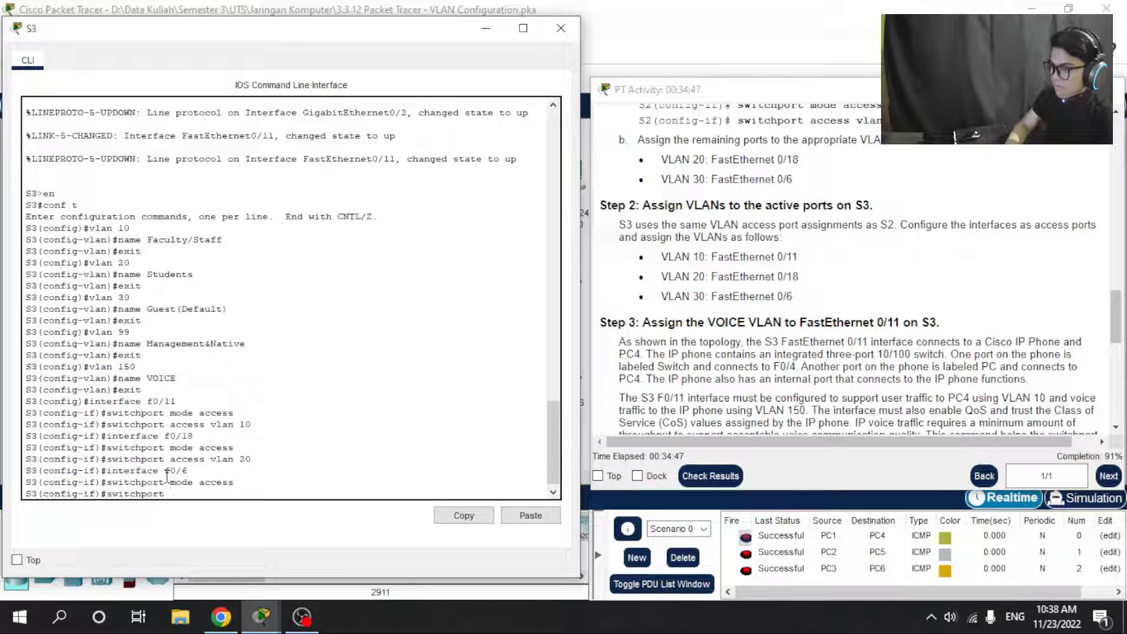
pyautogui.write('acces')
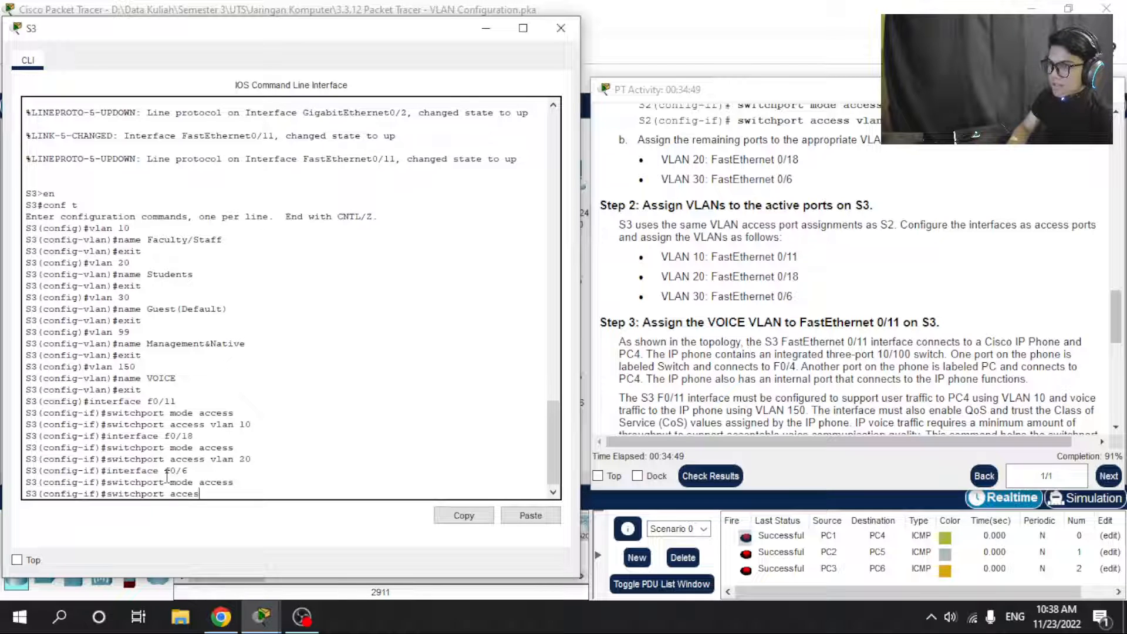
pyautogui.write('s vlan')
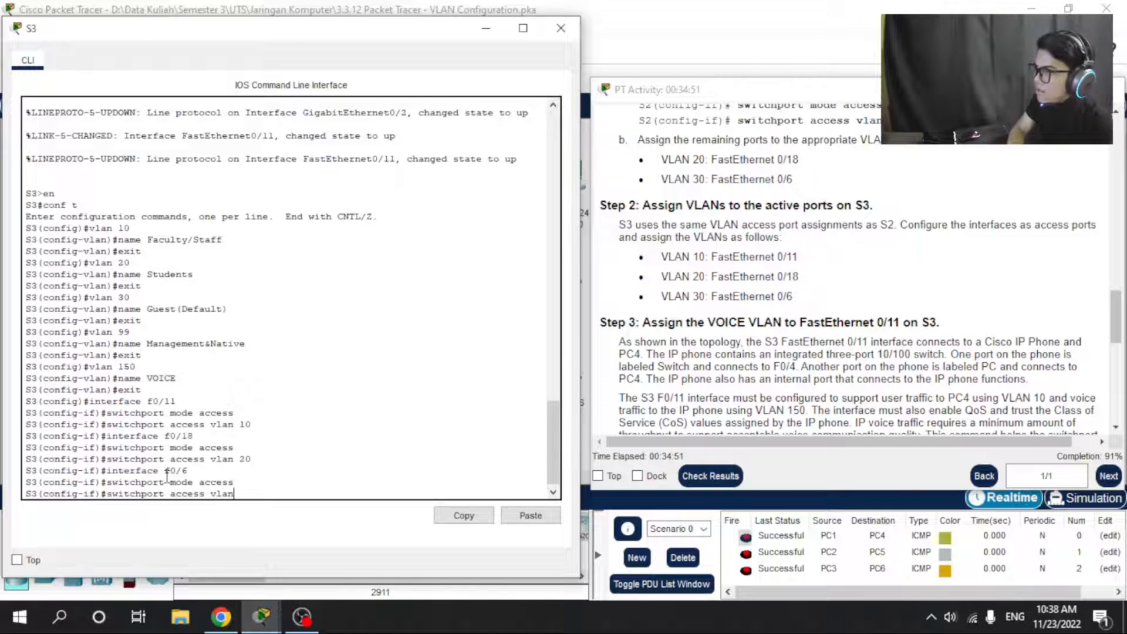
pyautogui.write(' 30')
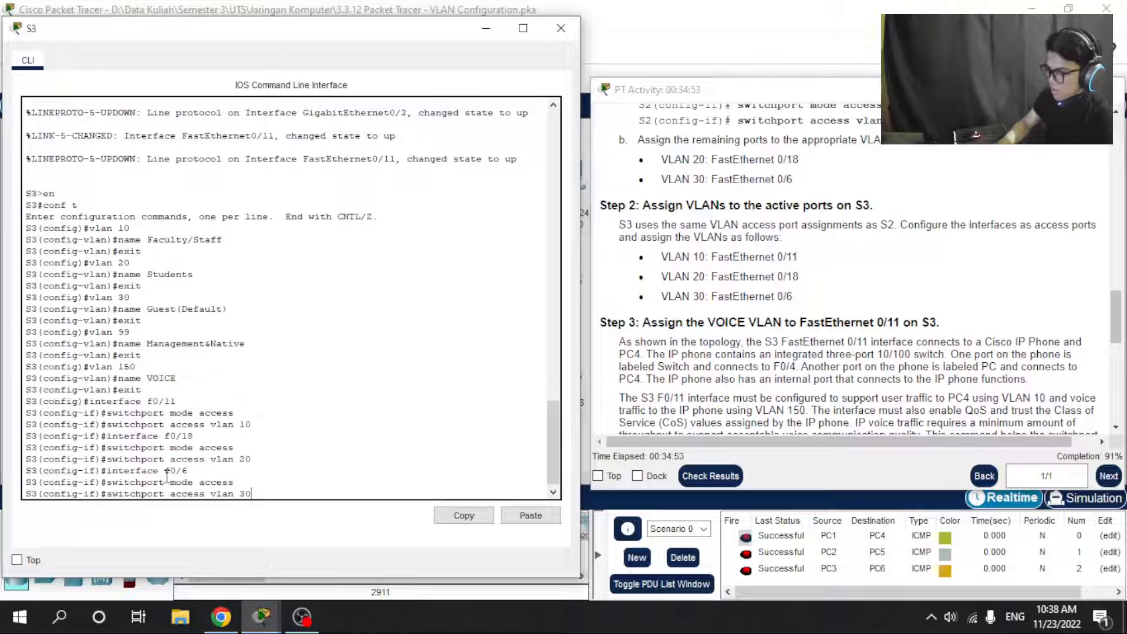
pyautogui.press('Return')
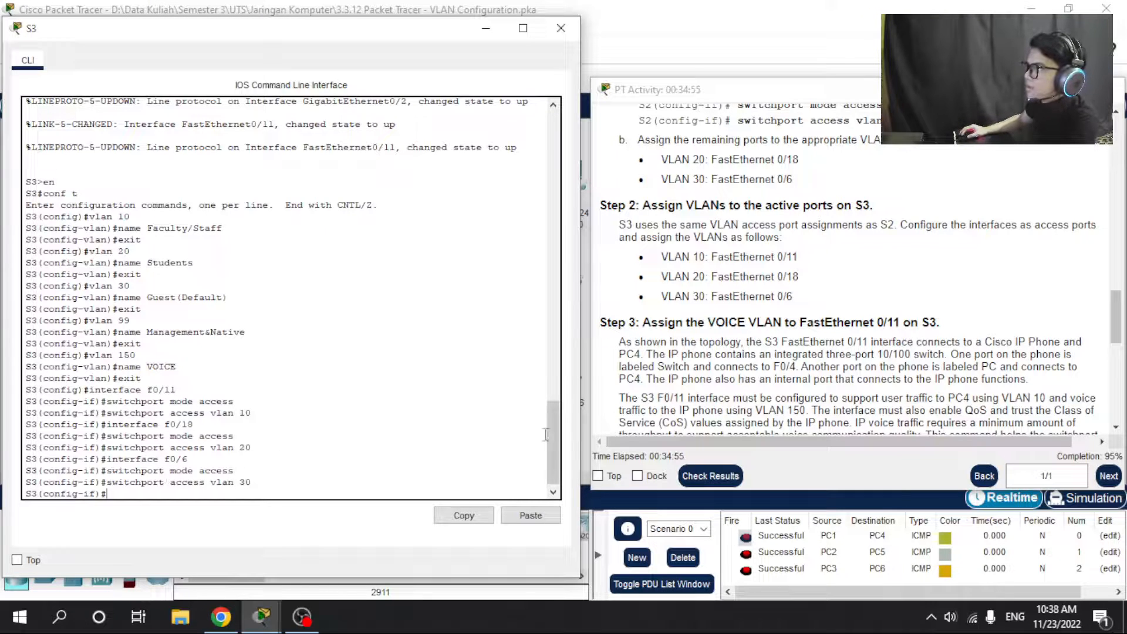
# Following Step 3 of the instructions, enter interface f0/11 on S3 and enable CoS trust with mls qos trust cos.
pyautogui.scroll(-1, 754, 350)
pyautogui.scroll(-2, 763, 344)
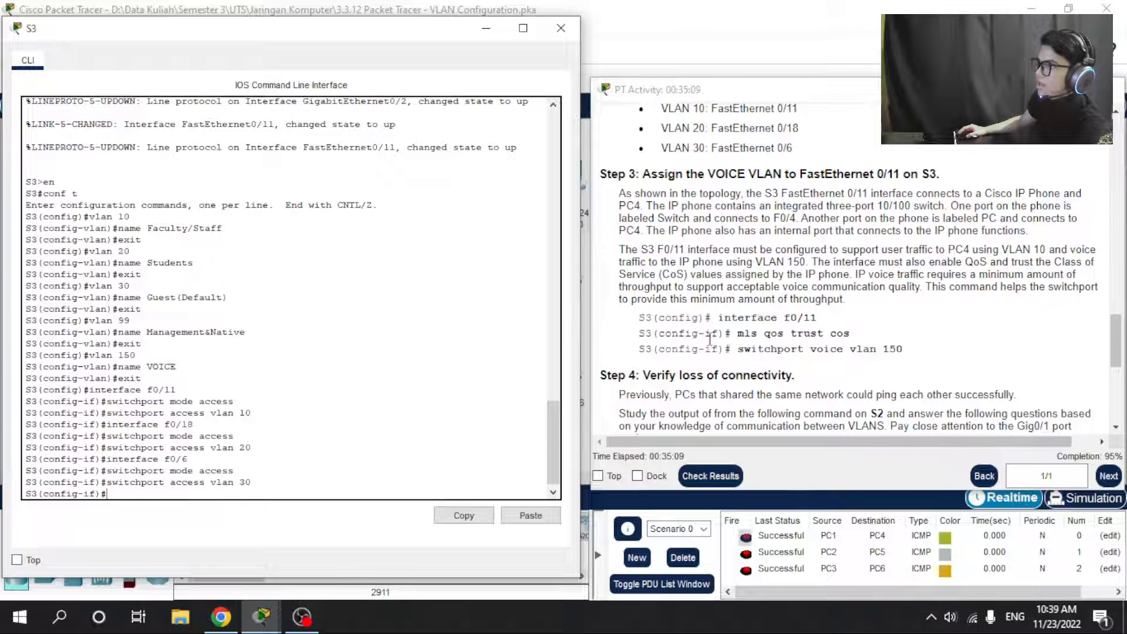
pyautogui.scroll(-3, 829, 338)
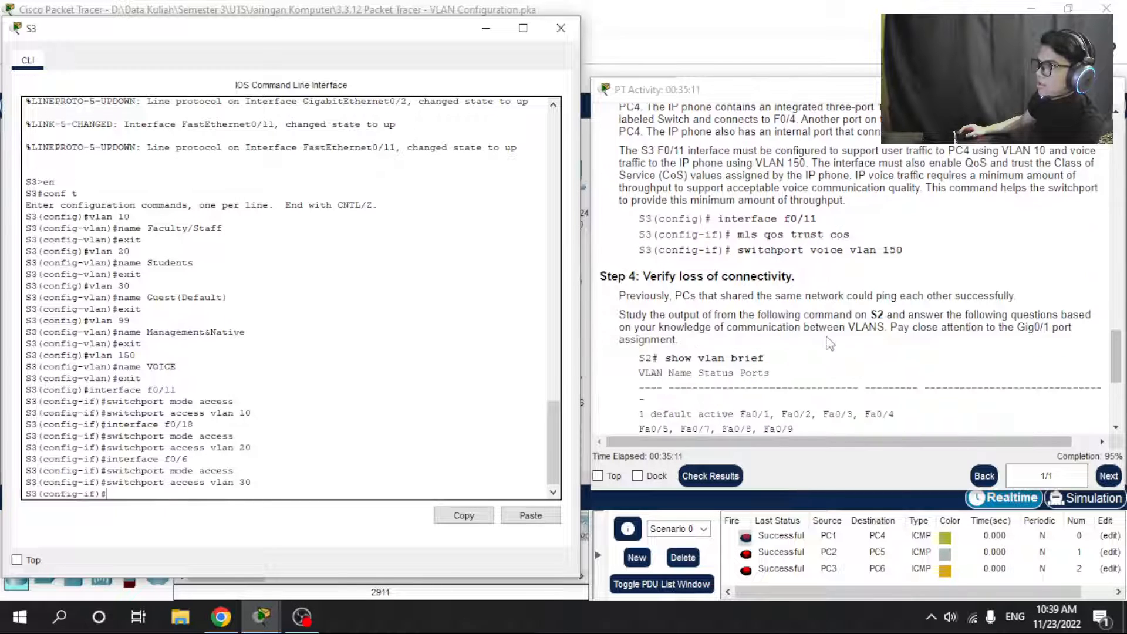
pyautogui.scroll(2, 830, 344)
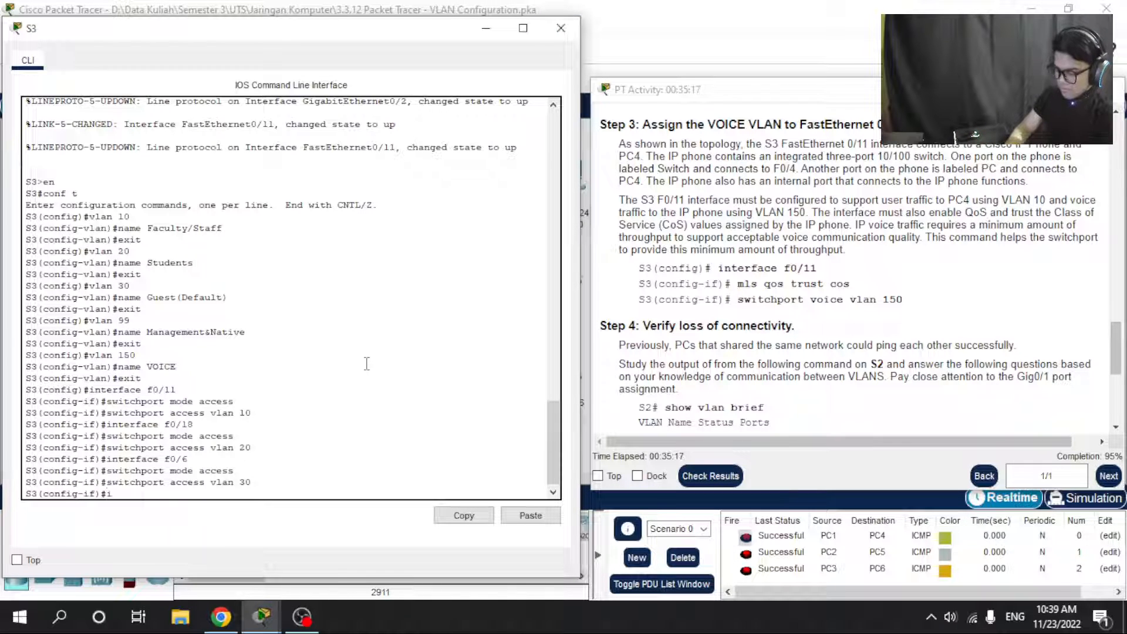
pyautogui.write('nterface')
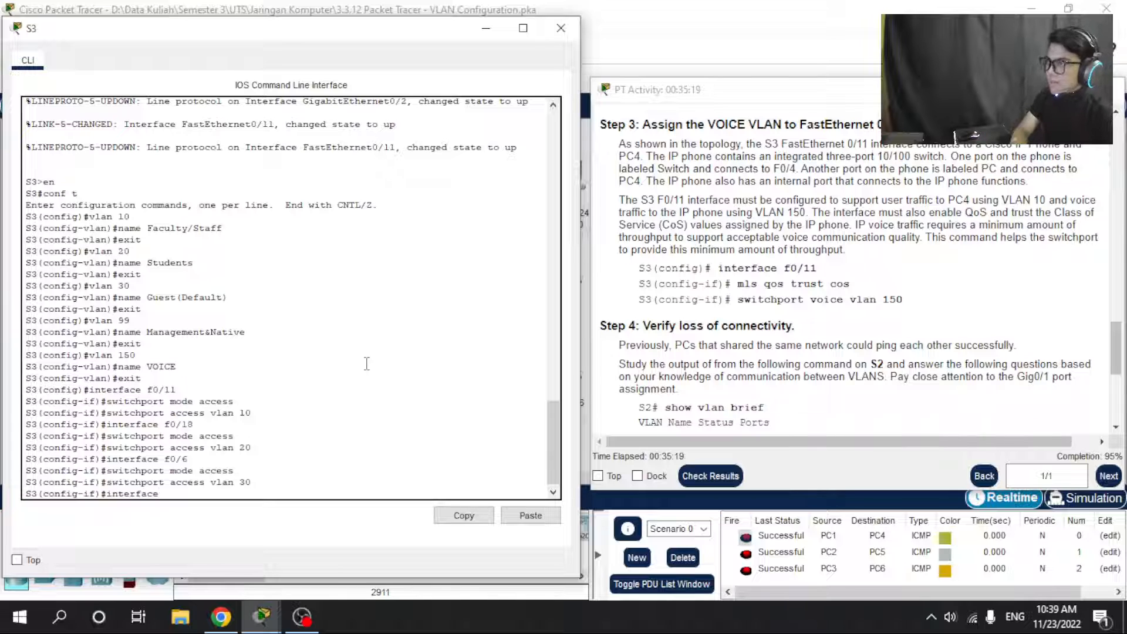
pyautogui.write(' f0')
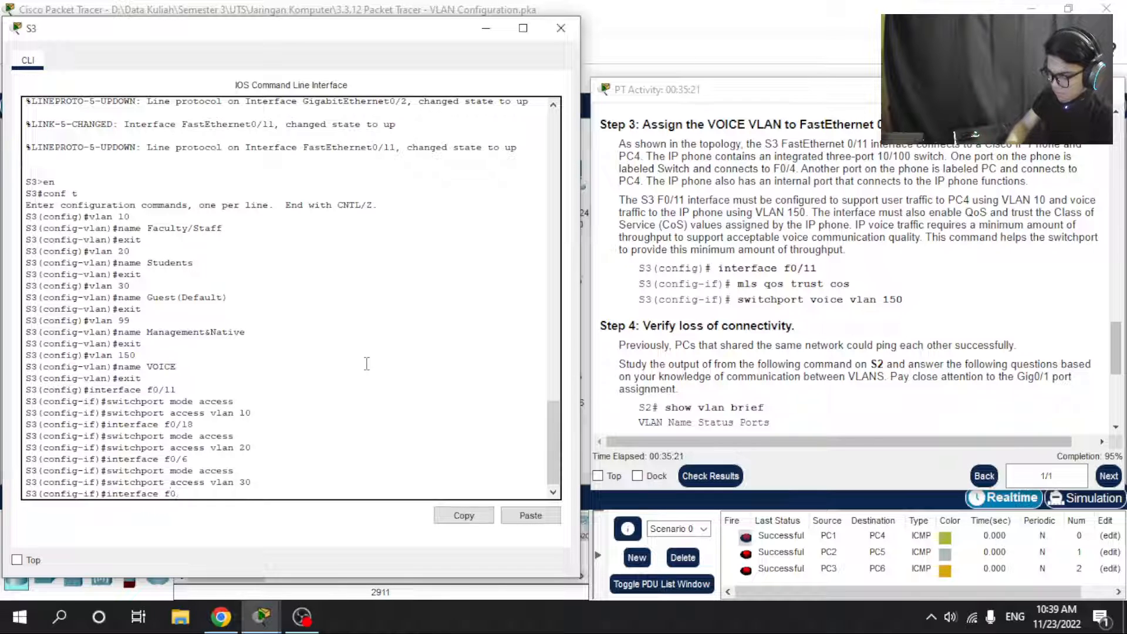
pyautogui.write('/11')
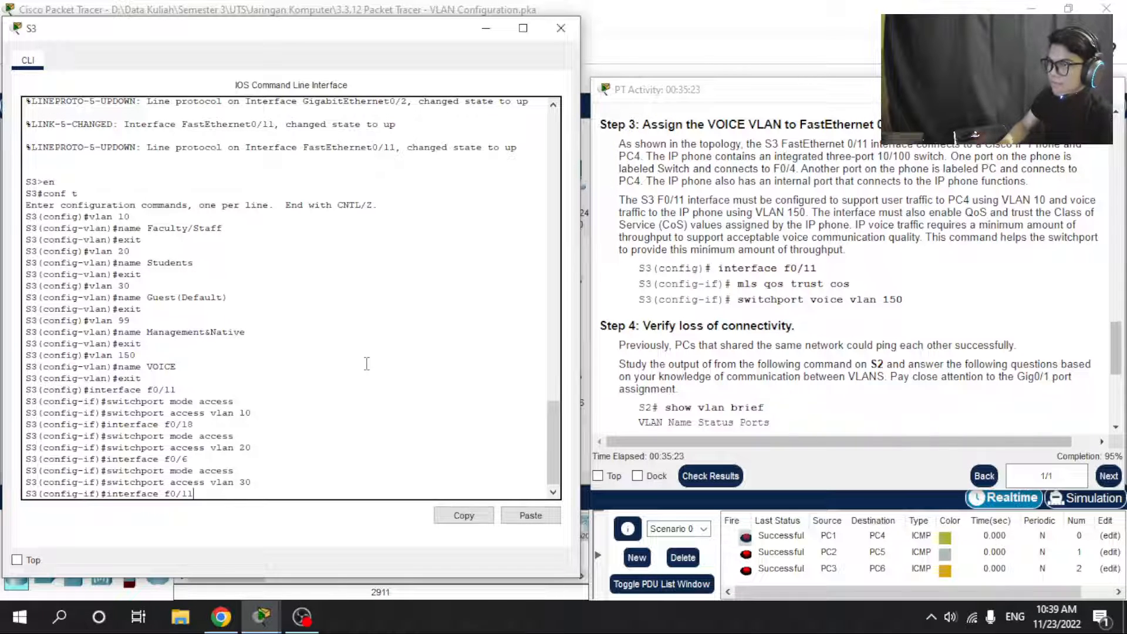
pyautogui.press('Return')
pyautogui.write('mls')
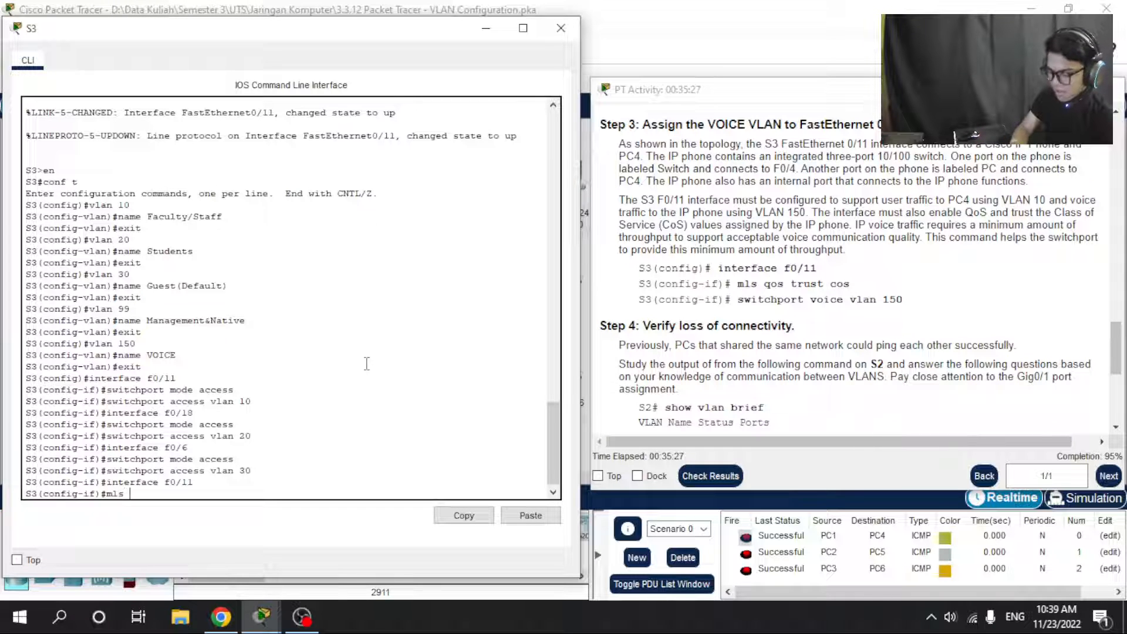
pyautogui.write(' qos')
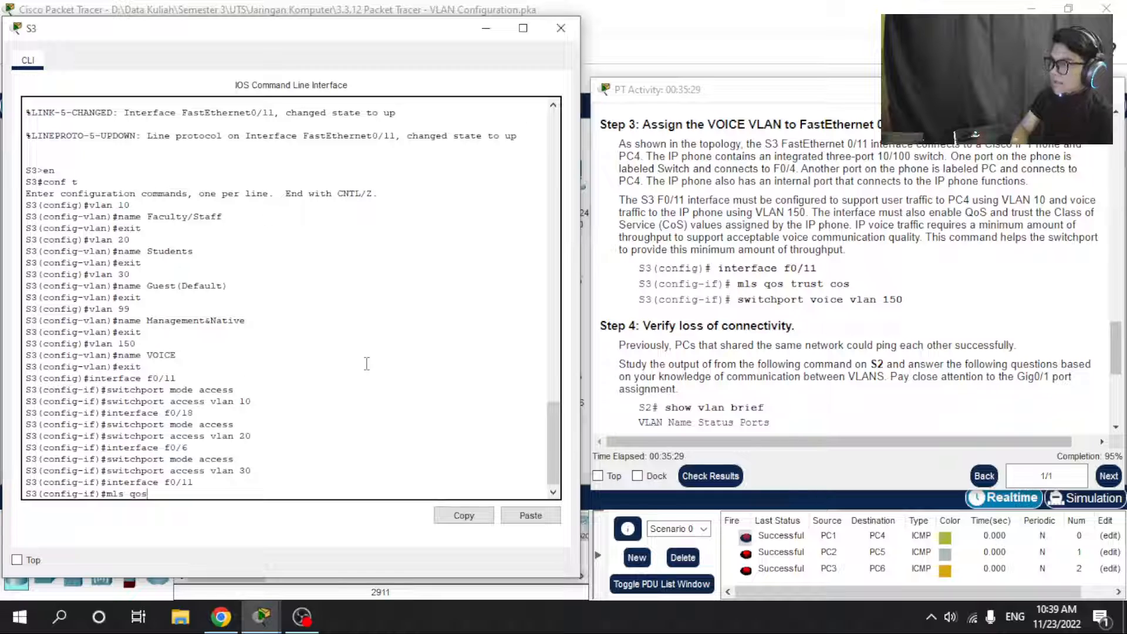
pyautogui.write(' trust')
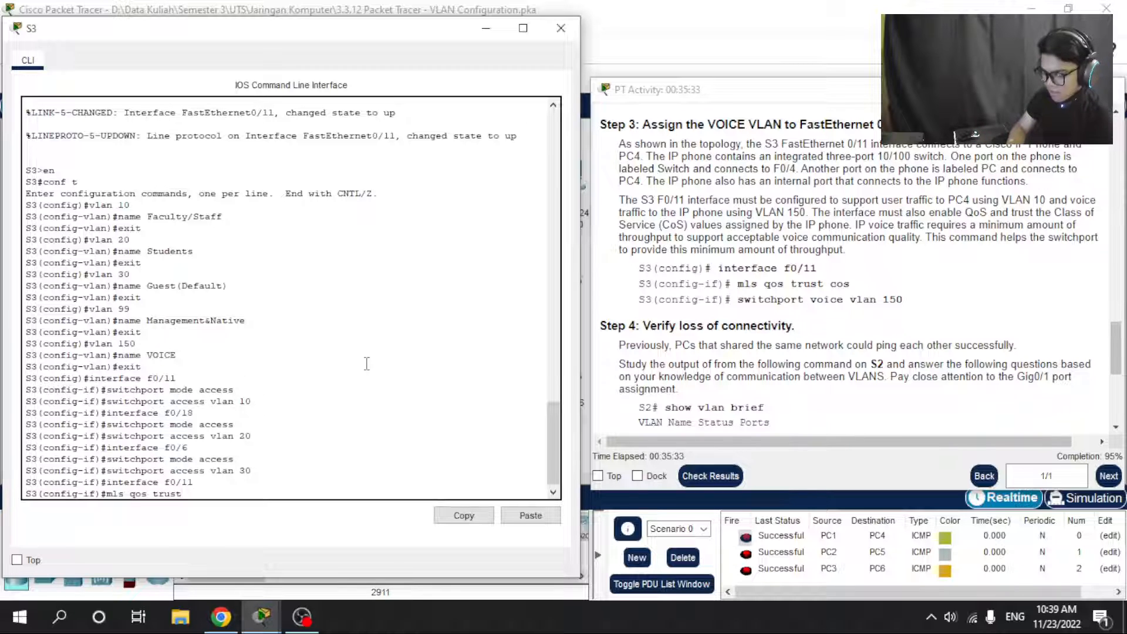
pyautogui.write(' cos')
pyautogui.press('Return')
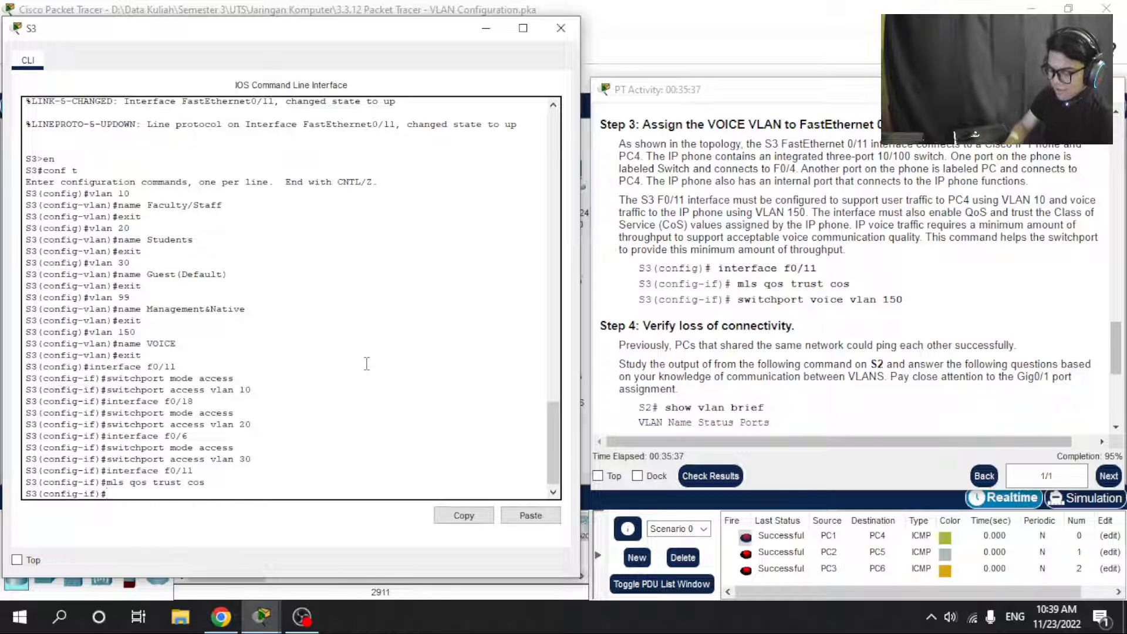
# Assign voice VLAN 150 to S3 interface f0/11 with switchport voice vlan 150, and put the S3 console away.
pyautogui.write('switchpo')
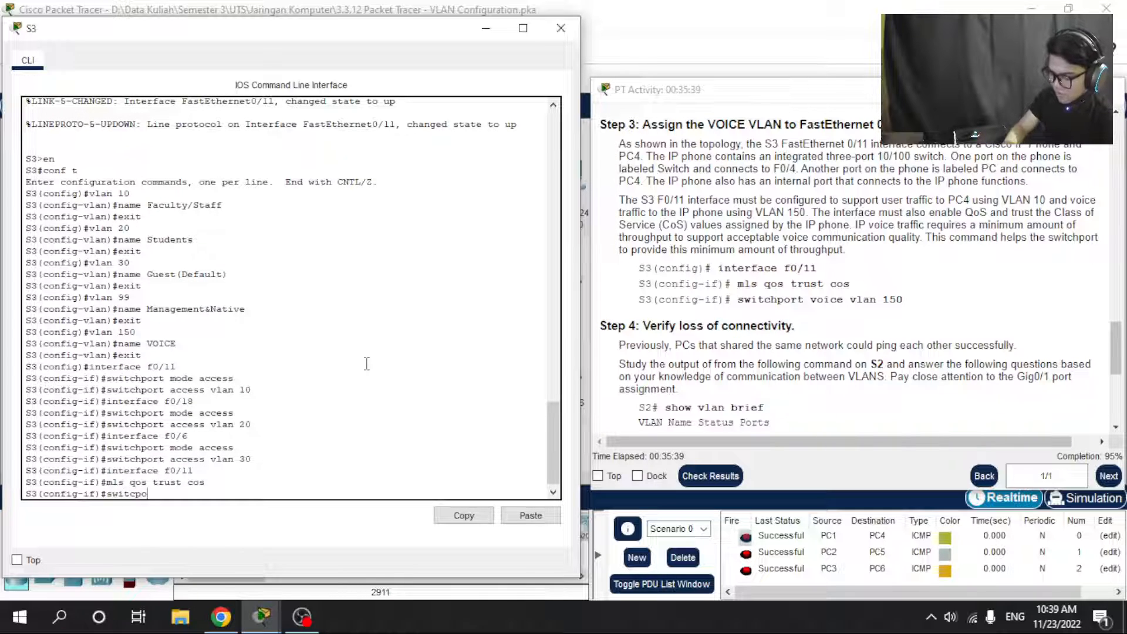
pyautogui.write('rt')
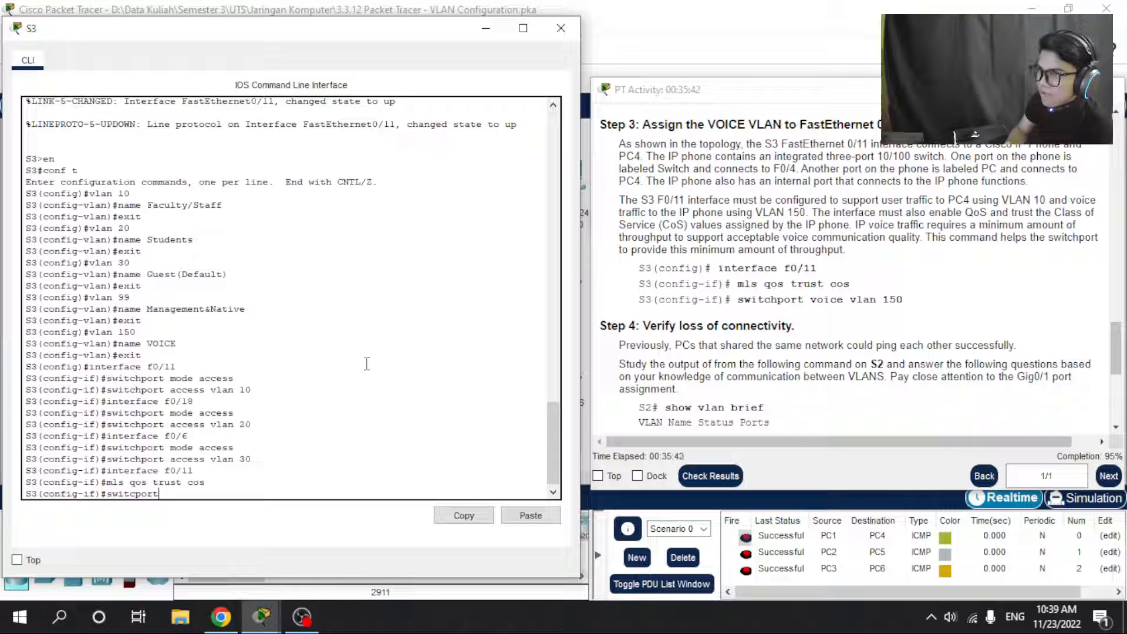
pyautogui.press('BackSpace')
pyautogui.press('BackSpace')
pyautogui.press('BackSpace')
pyautogui.press('BackSpace')
pyautogui.press('BackSpace')
pyautogui.press('BackSpace')
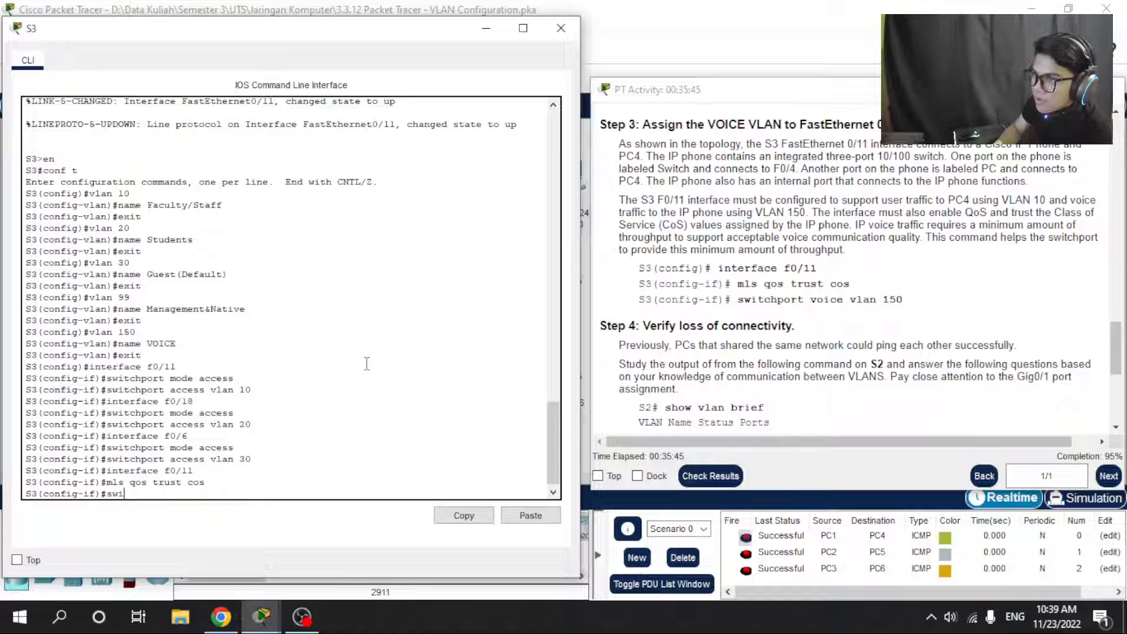
pyautogui.write('tch')
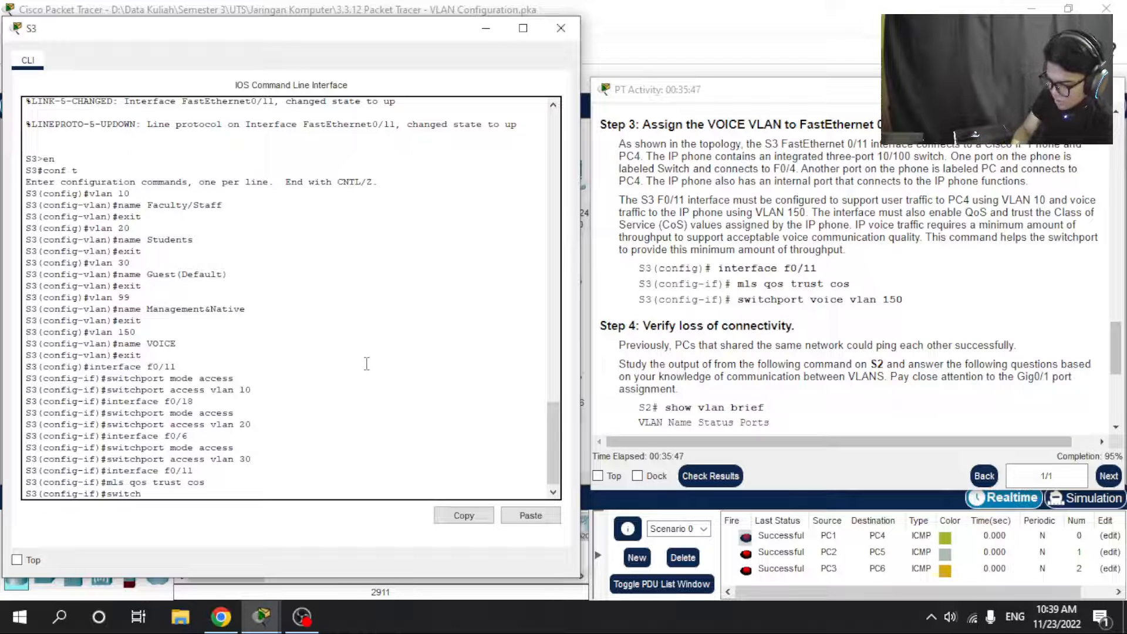
pyautogui.write('port')
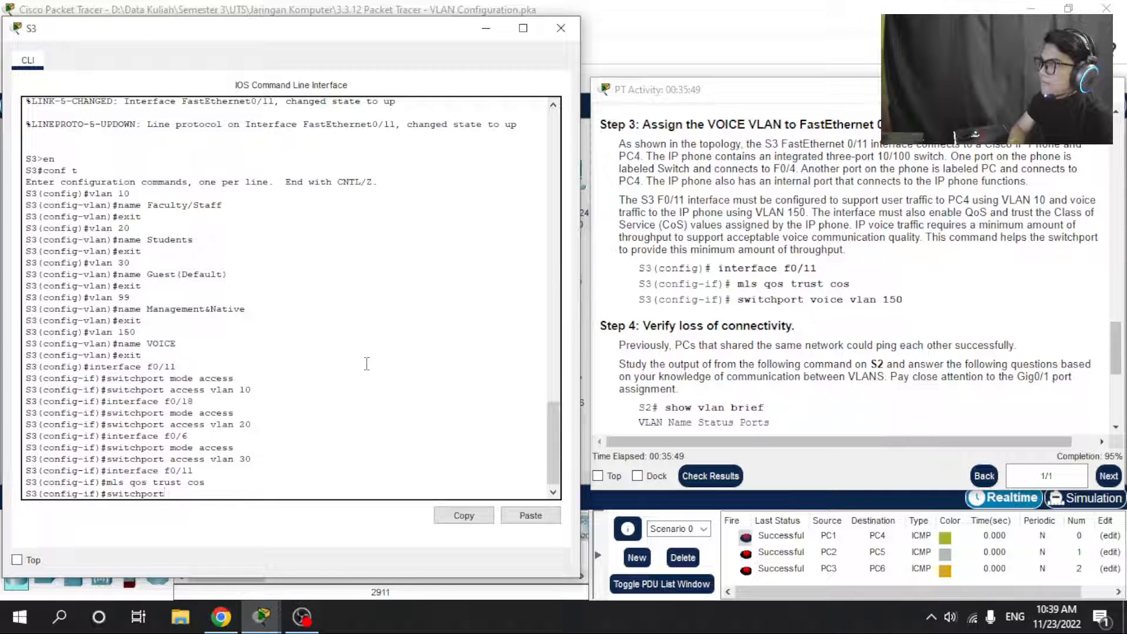
pyautogui.write(' voice')
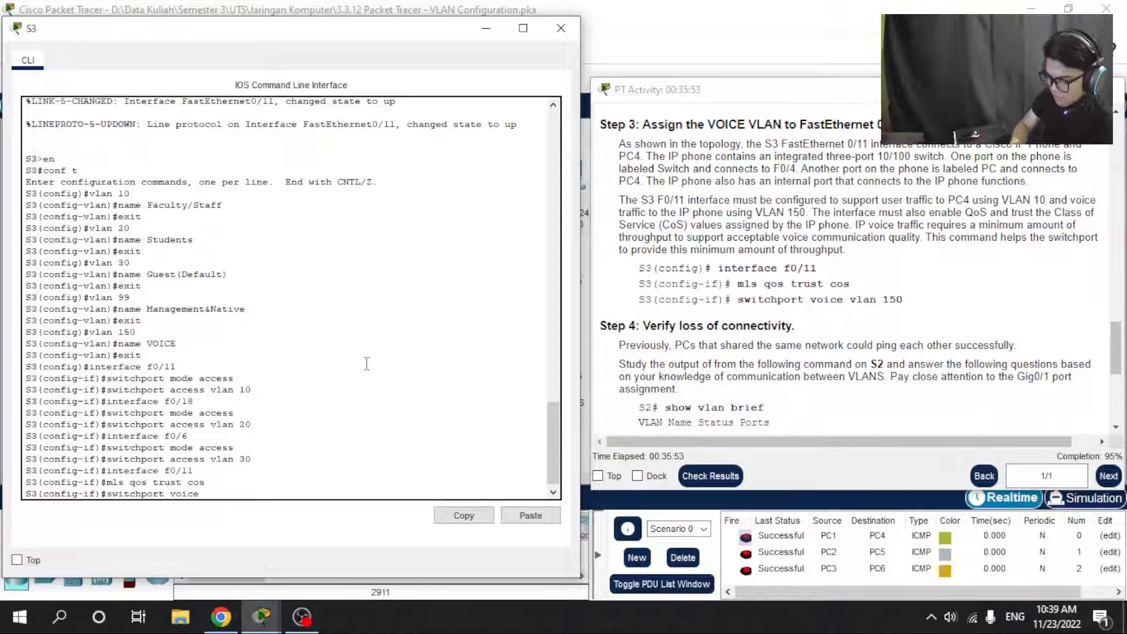
pyautogui.write(' vlan 15')
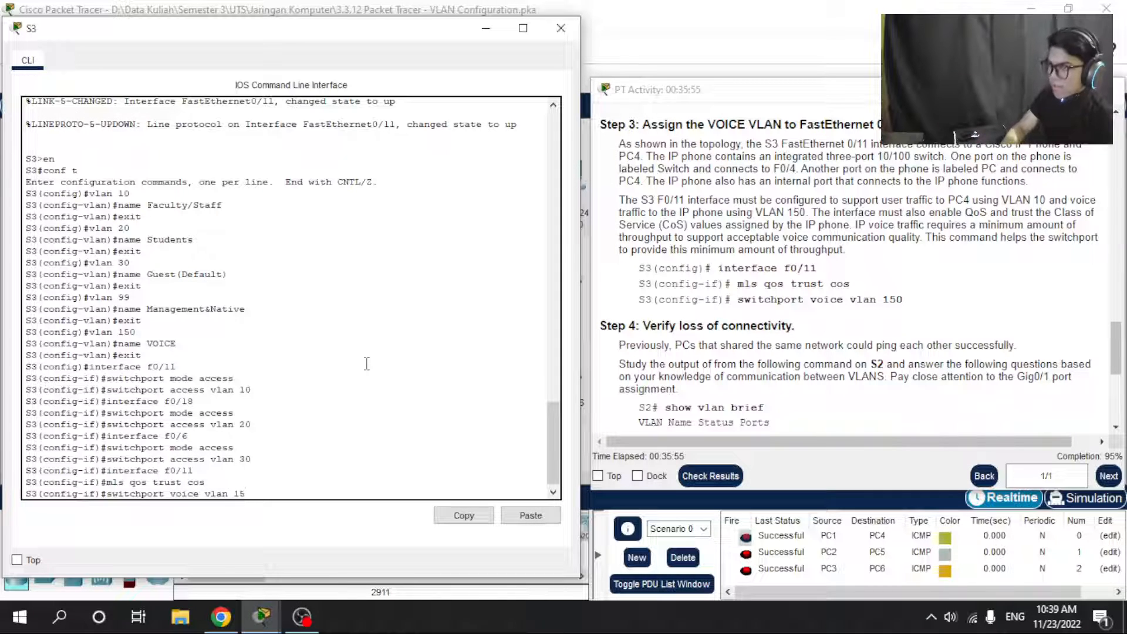
pyautogui.write('0')
pyautogui.press('Return')
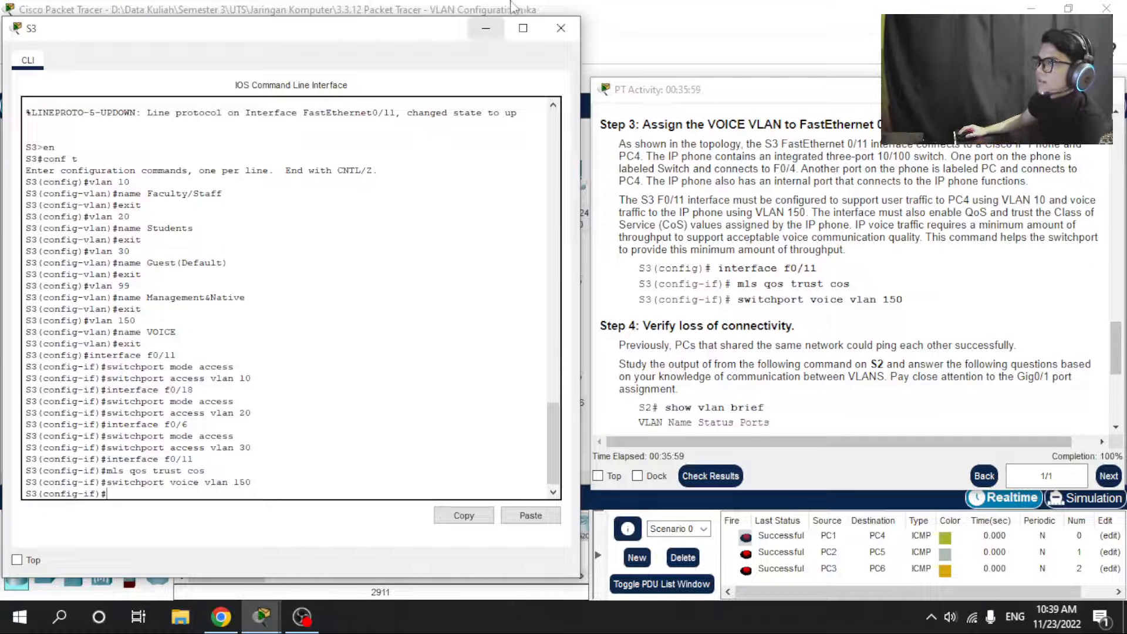
pyautogui.click(485, 25)
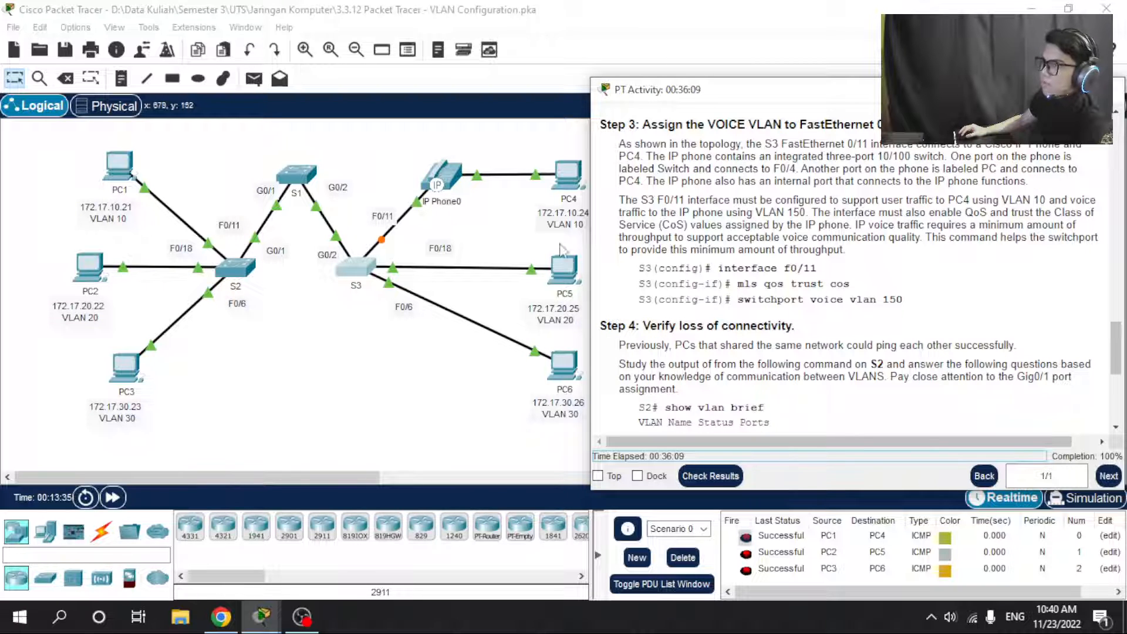
# Review Step 4 of the activity instructions and bring up the S2 command-line console alongside them.
pyautogui.scroll(-3, 828, 364)
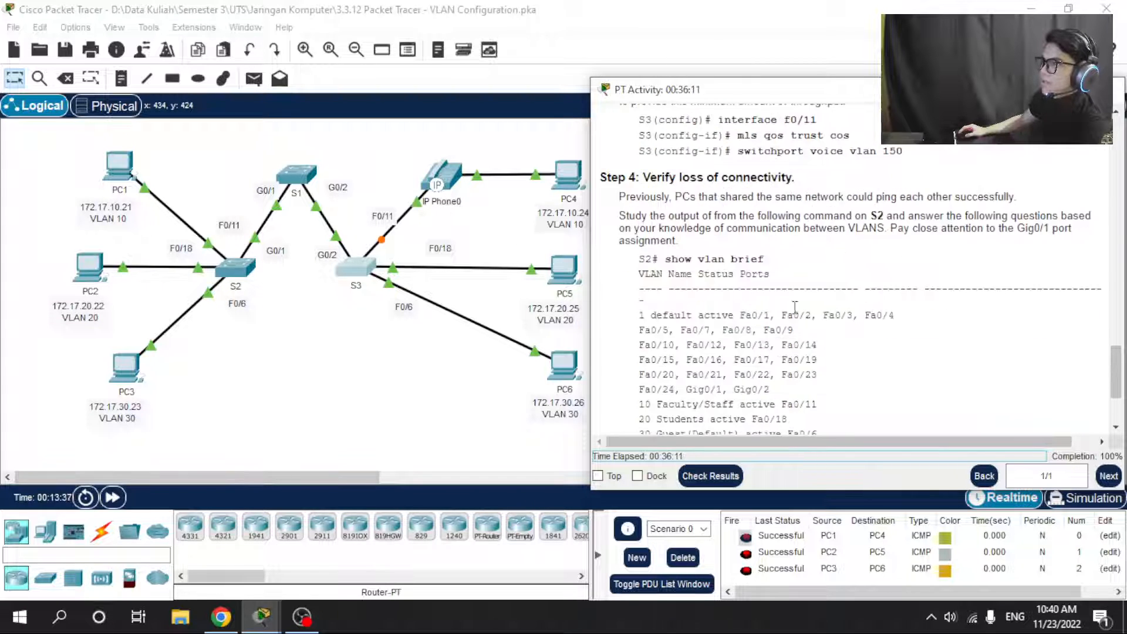
pyautogui.scroll(-1, 708, 273)
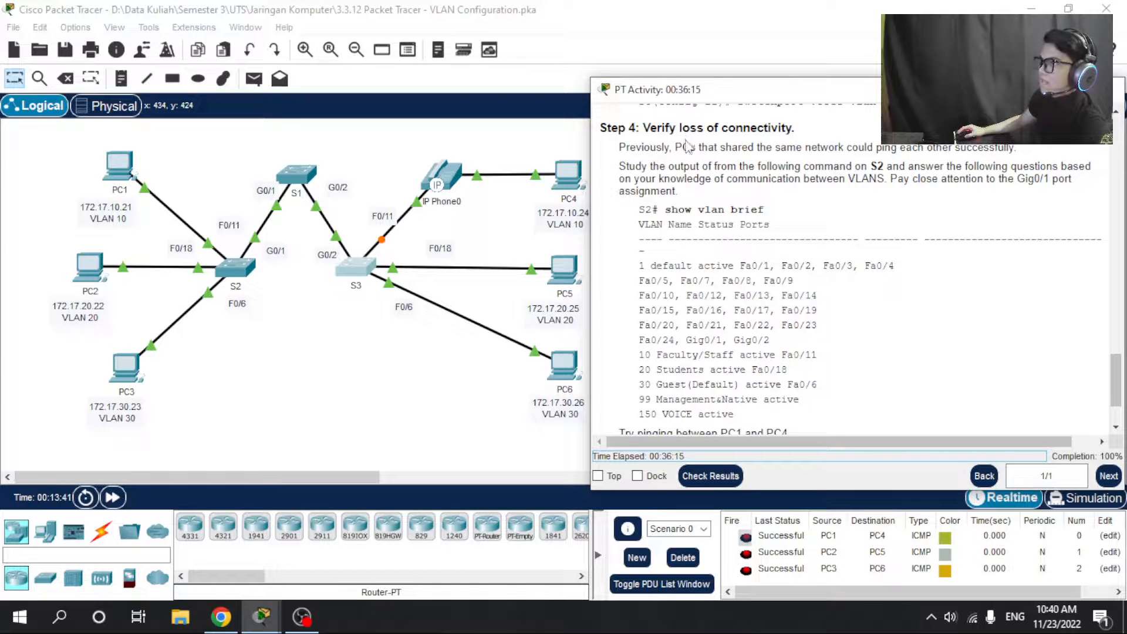
pyautogui.scroll(-2, 773, 201)
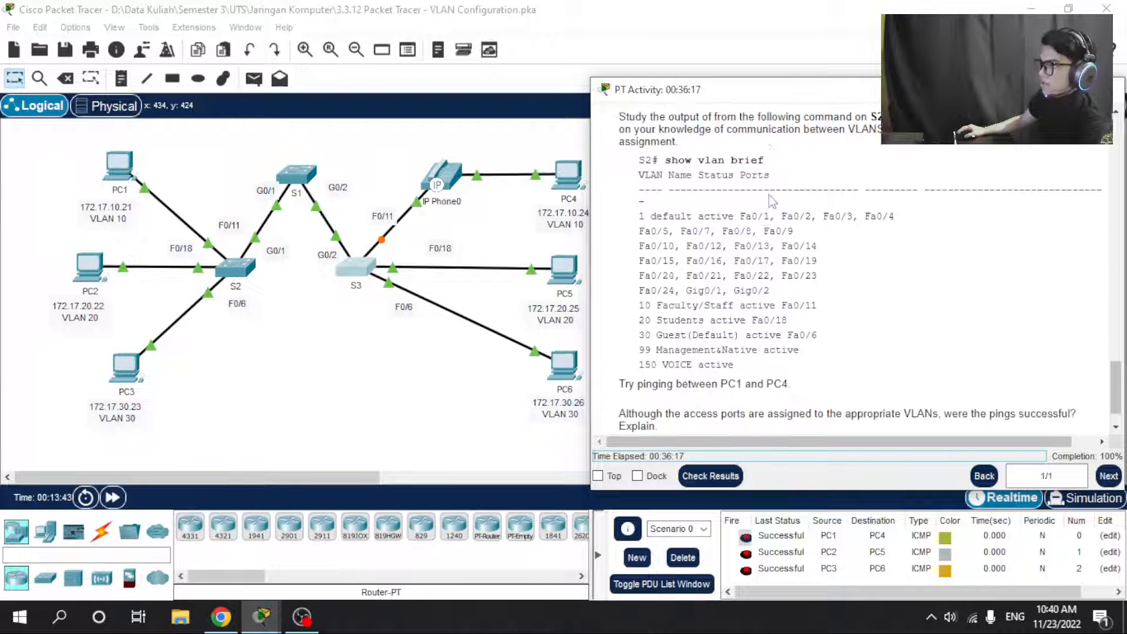
pyautogui.scroll(1, 656, 152)
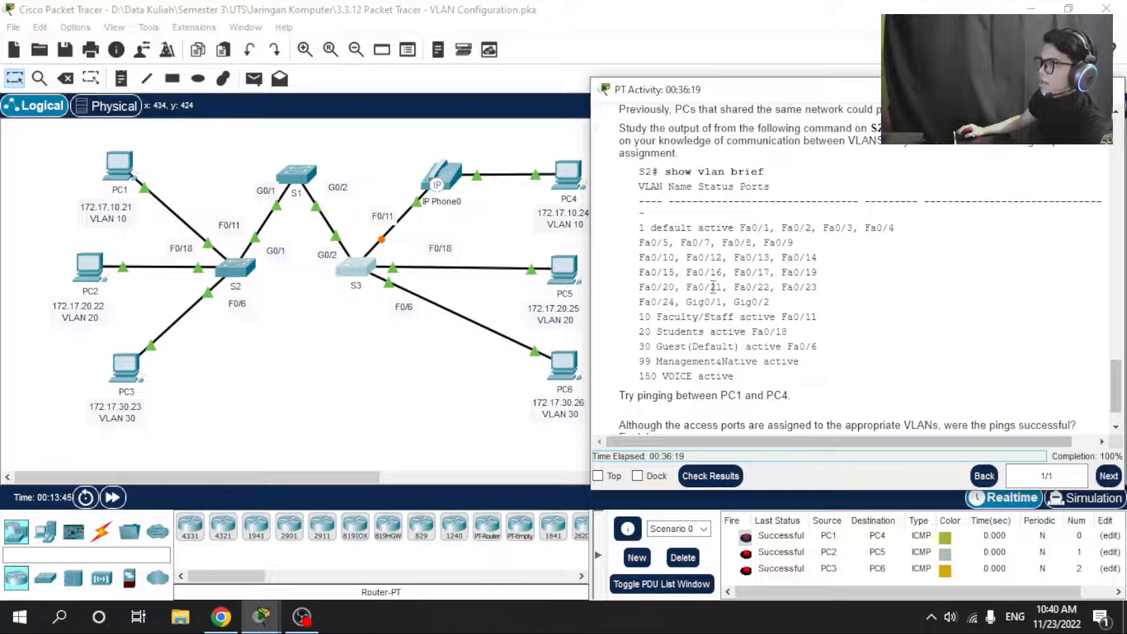
pyautogui.click(262, 628)
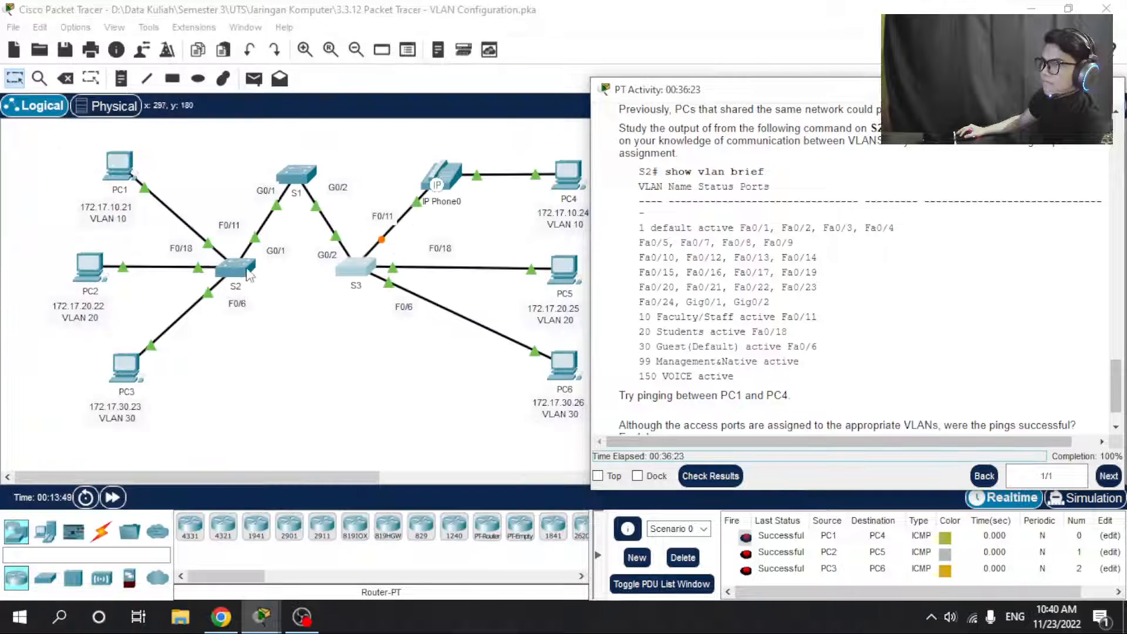
pyautogui.click(302, 281)
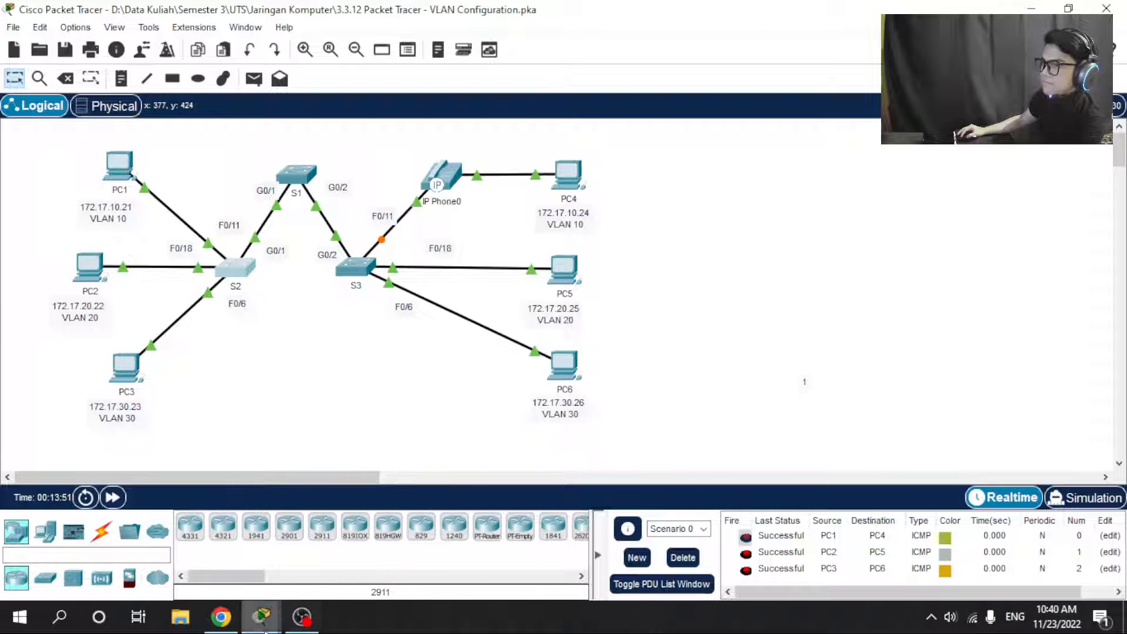
pyautogui.moveTo(262, 616)
pyautogui.click(531, 528)
pyautogui.moveTo(437, 10); pyautogui.dragTo(160, 24)
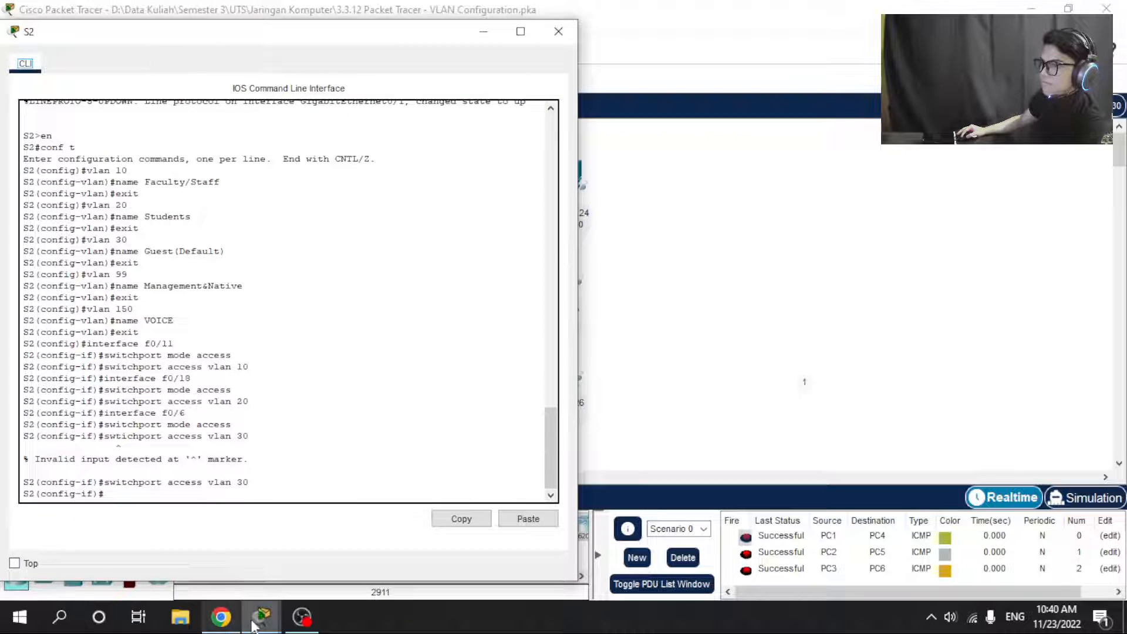
pyautogui.moveTo(262, 616)
pyautogui.click(305, 538)
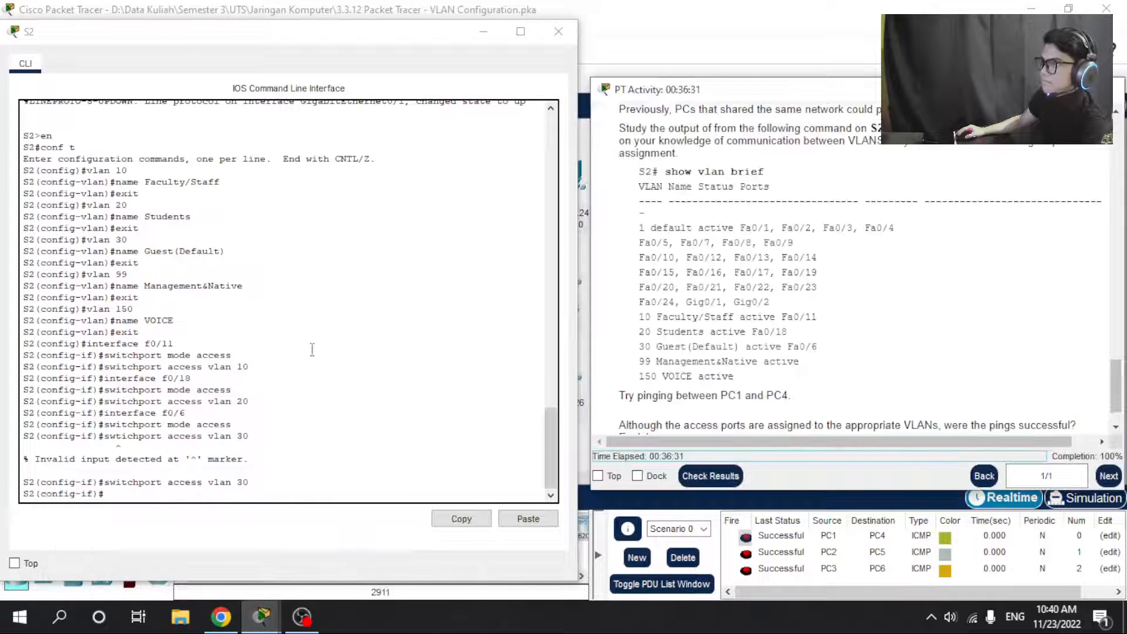
# Leave interface and global configuration modes on S2 with exit to return to privileged EXEC mode.
pyautogui.click(141, 495)
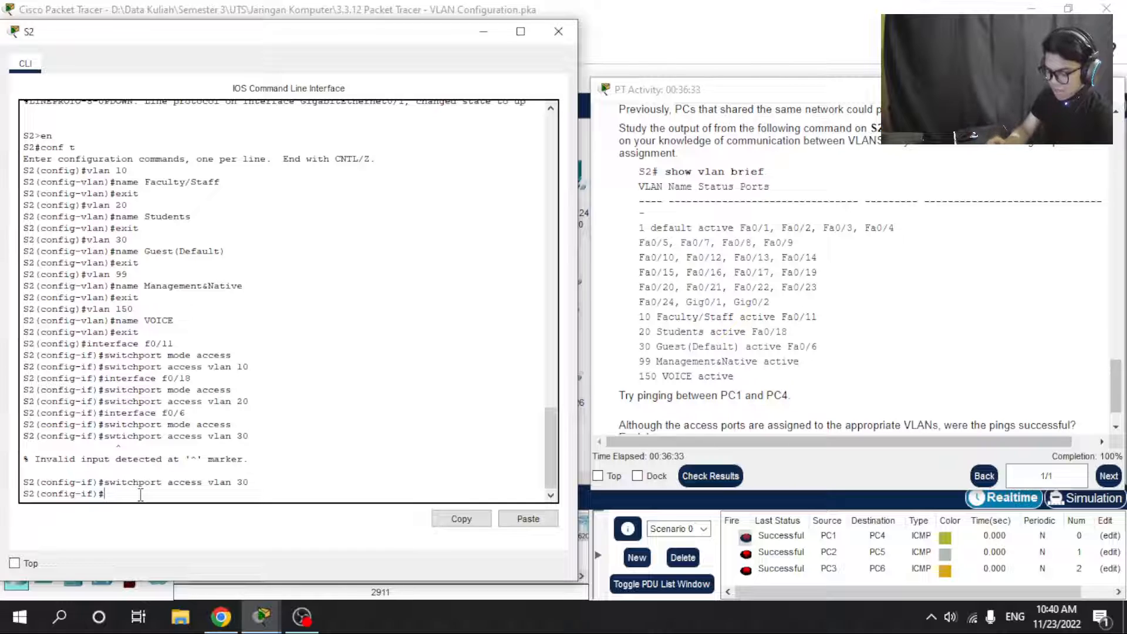
pyautogui.write('exi')
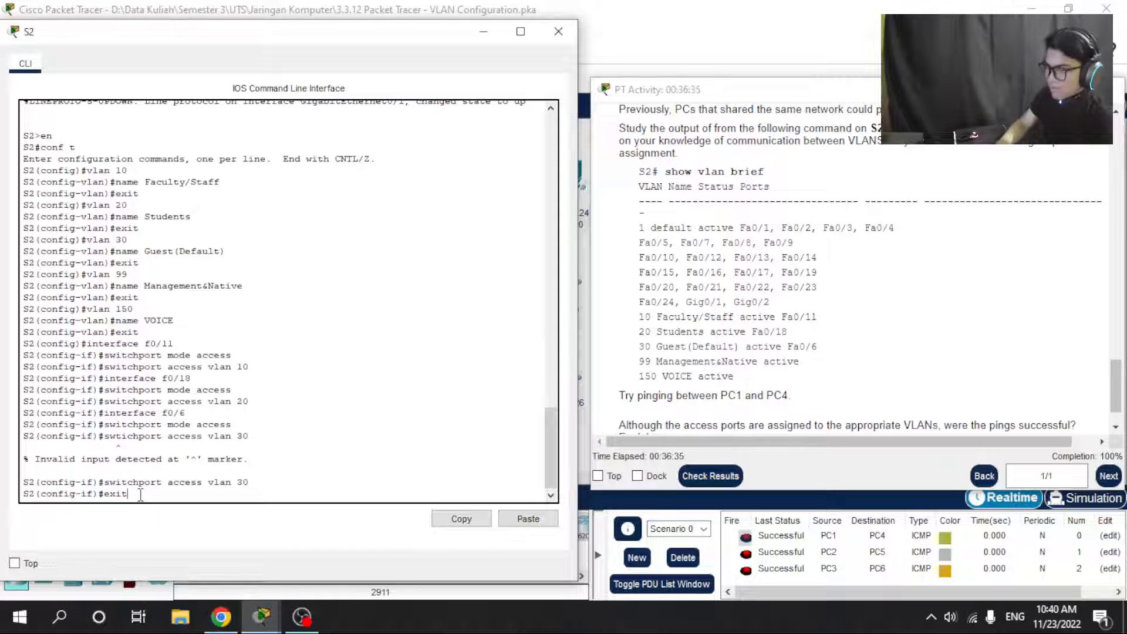
pyautogui.write('t')
pyautogui.press('Return')
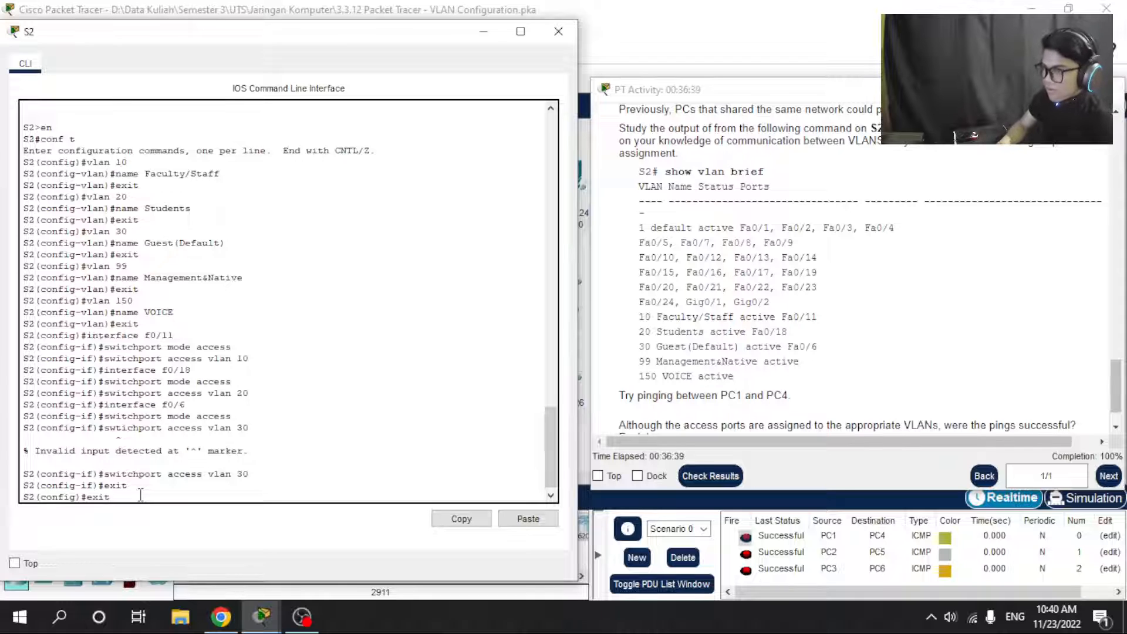
pyautogui.write('exit')
pyautogui.press('Return')
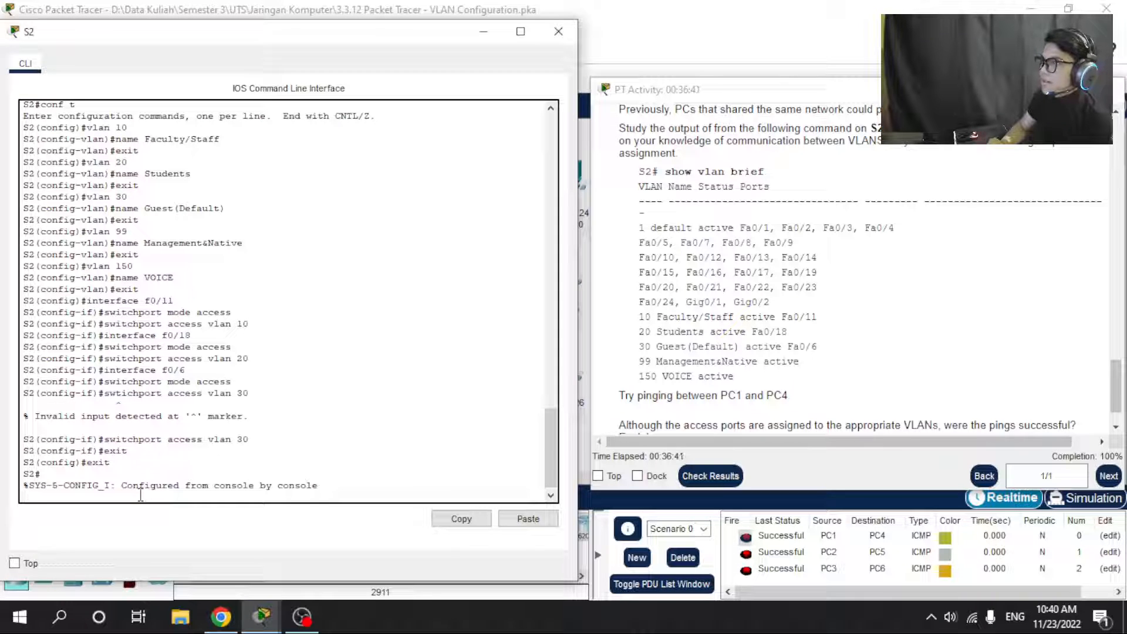
# Run show vlan brief on S2 and compare the VLAN port assignments with the Step 4 listing.
pyautogui.write('sh')
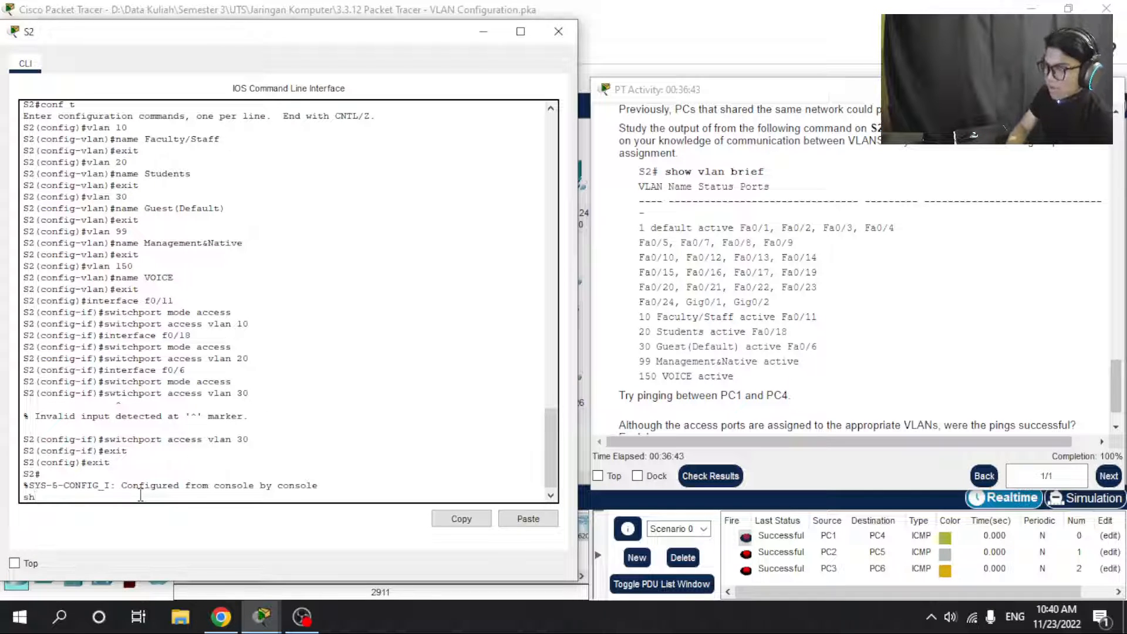
pyautogui.write('ow')
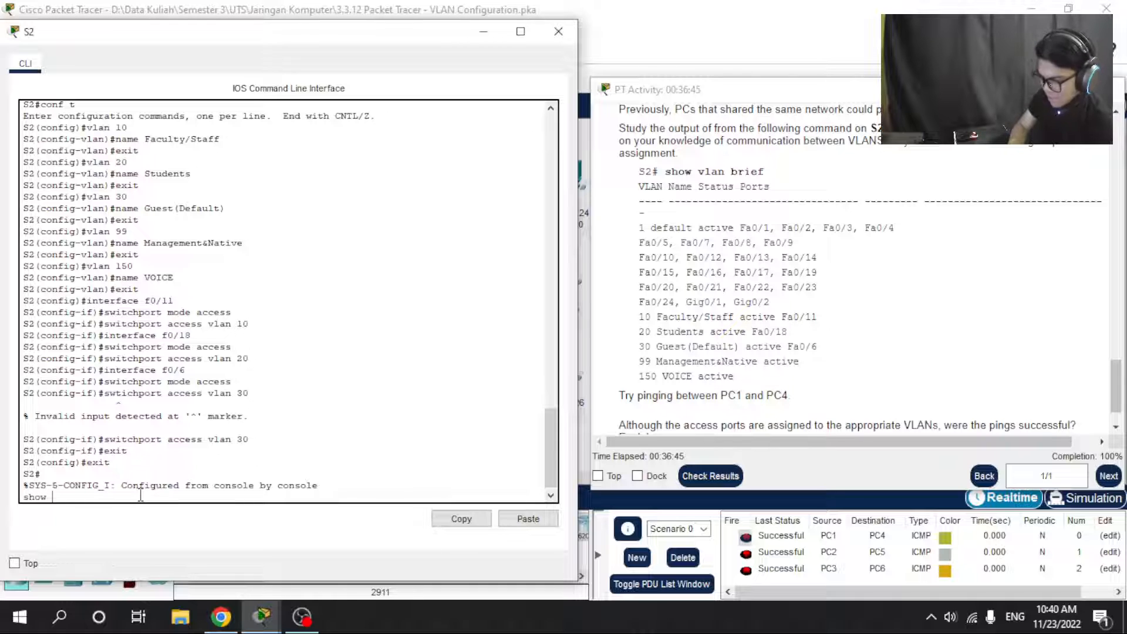
pyautogui.write(' vlan b')
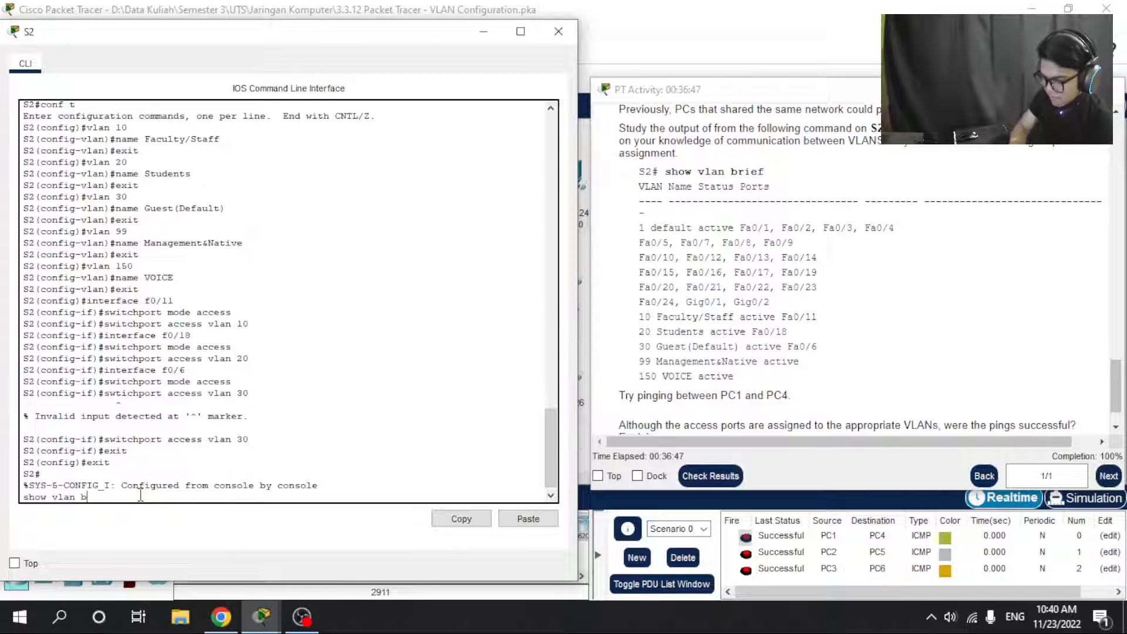
pyautogui.write('rief')
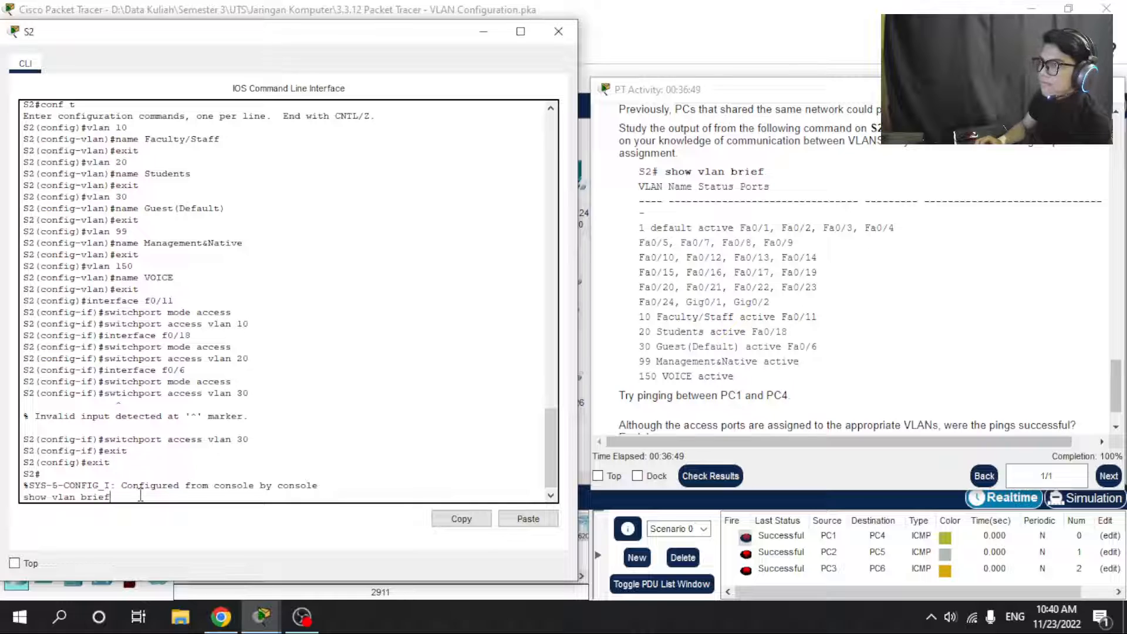
pyautogui.press('Return')
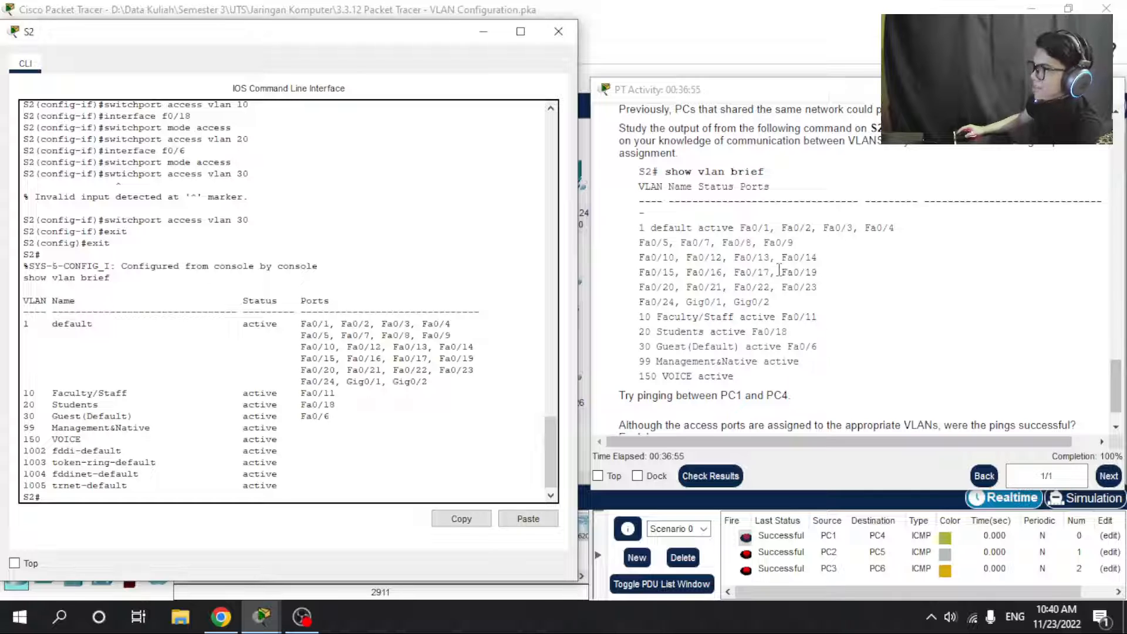
pyautogui.scroll(-1, 266, 419)
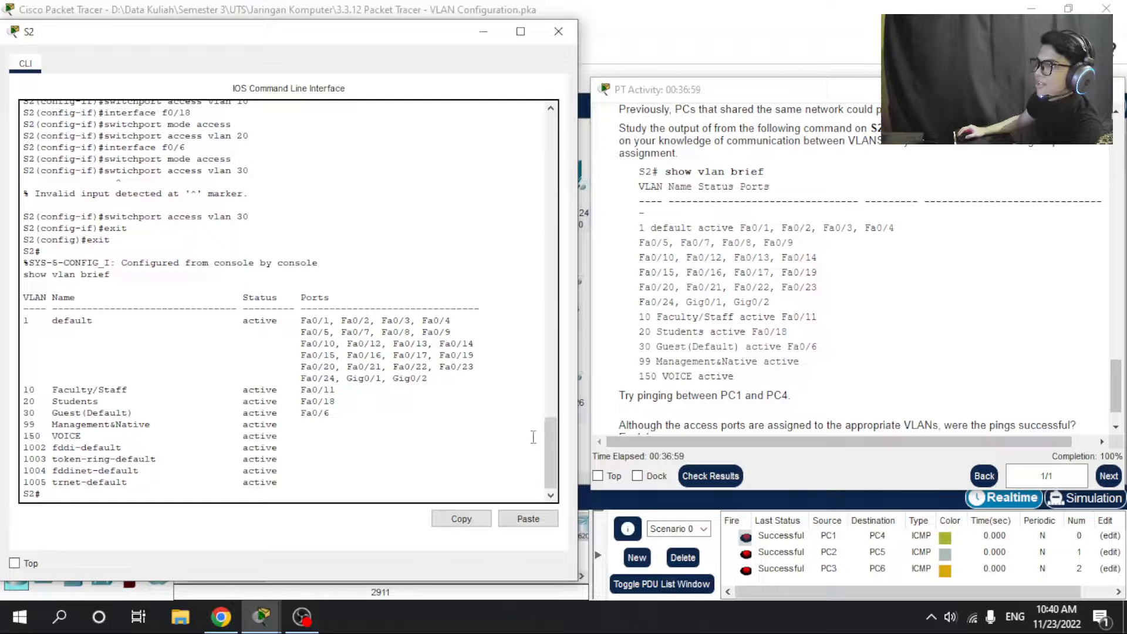
pyautogui.scroll(-1, 866, 367)
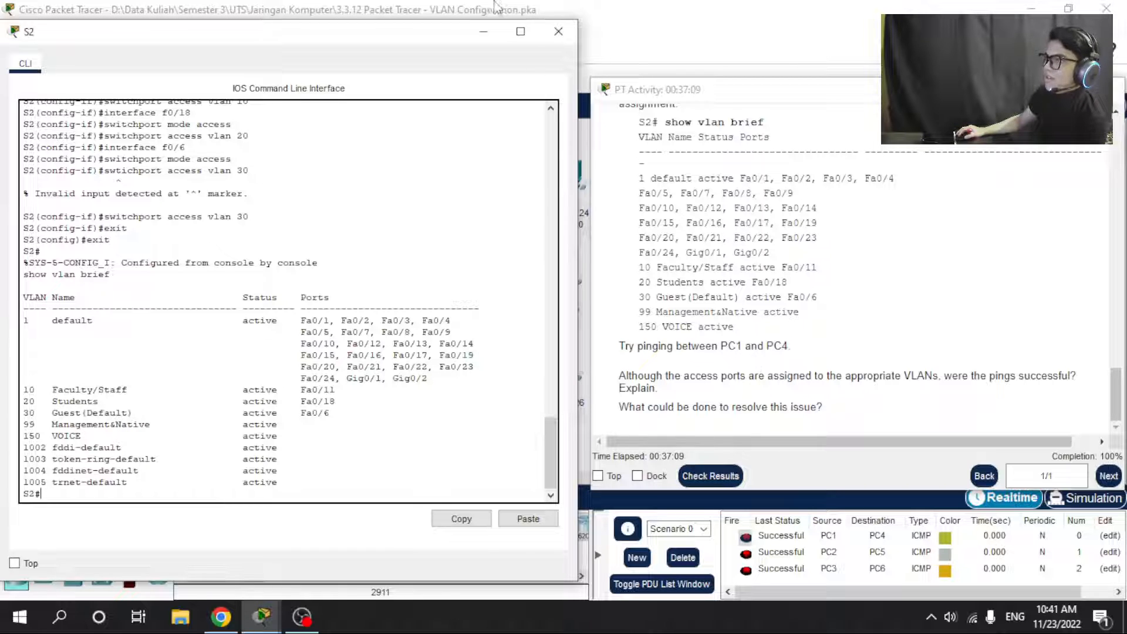
# Close the S2 console and send a simple PDU from PC1 to PC4 to test connectivity.
pyautogui.click(558, 31)
pyautogui.click(639, 54)
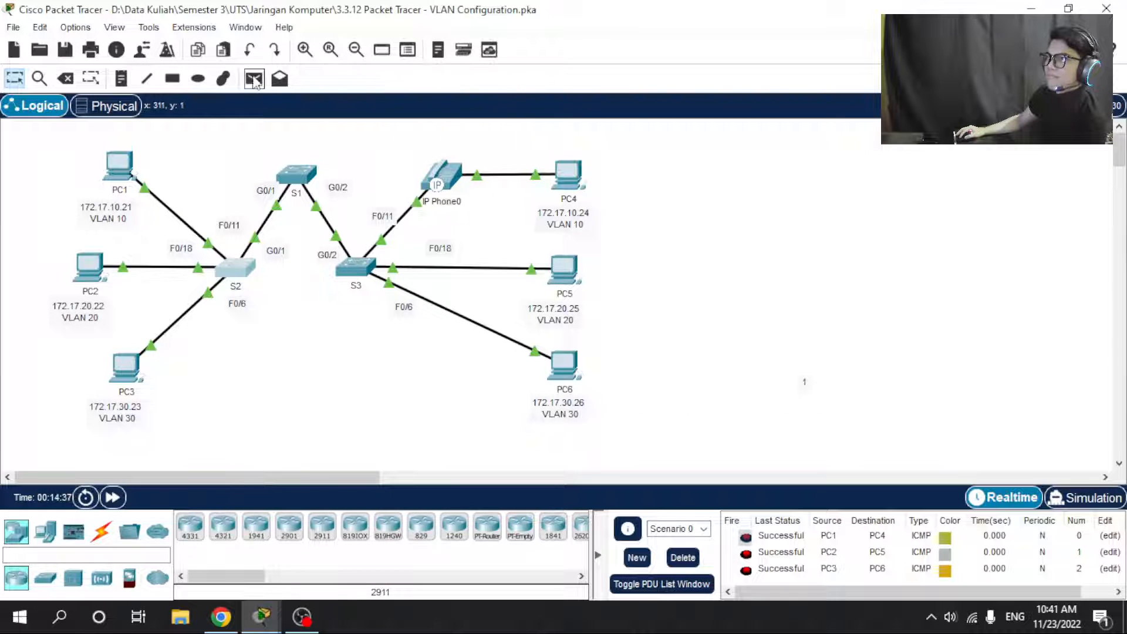
pyautogui.click(255, 79)
pyautogui.click(120, 165)
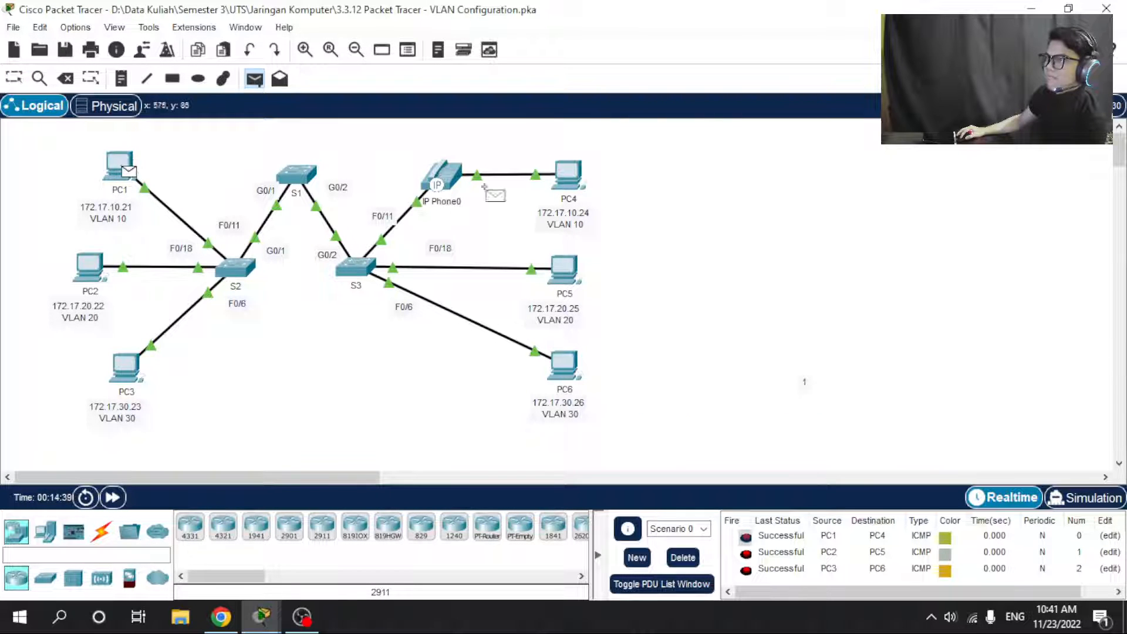
pyautogui.click(569, 175)
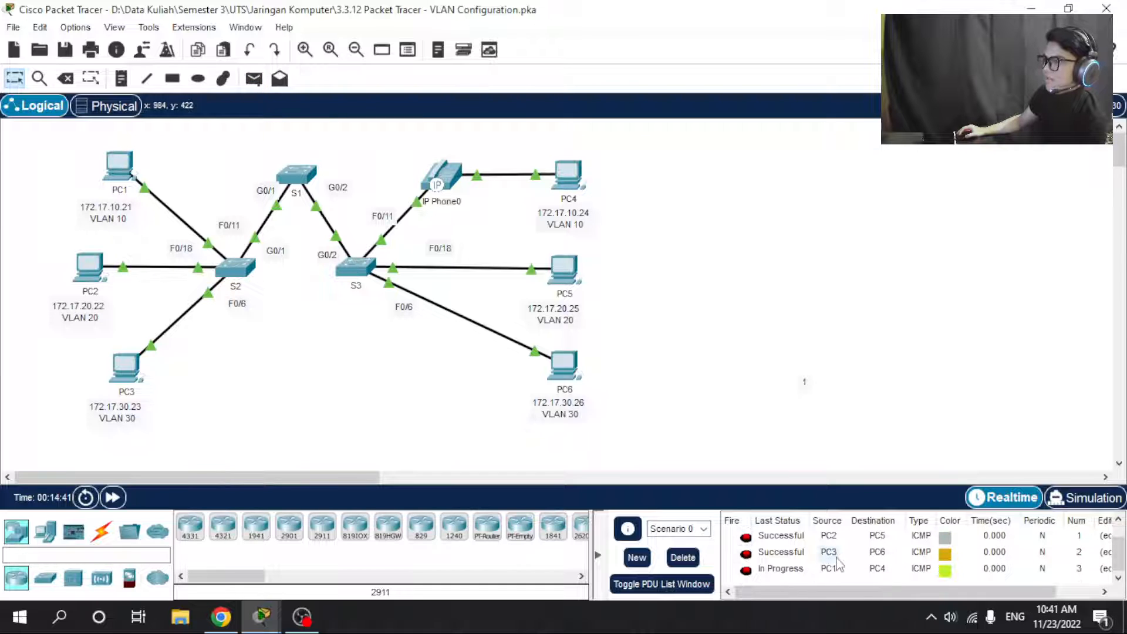